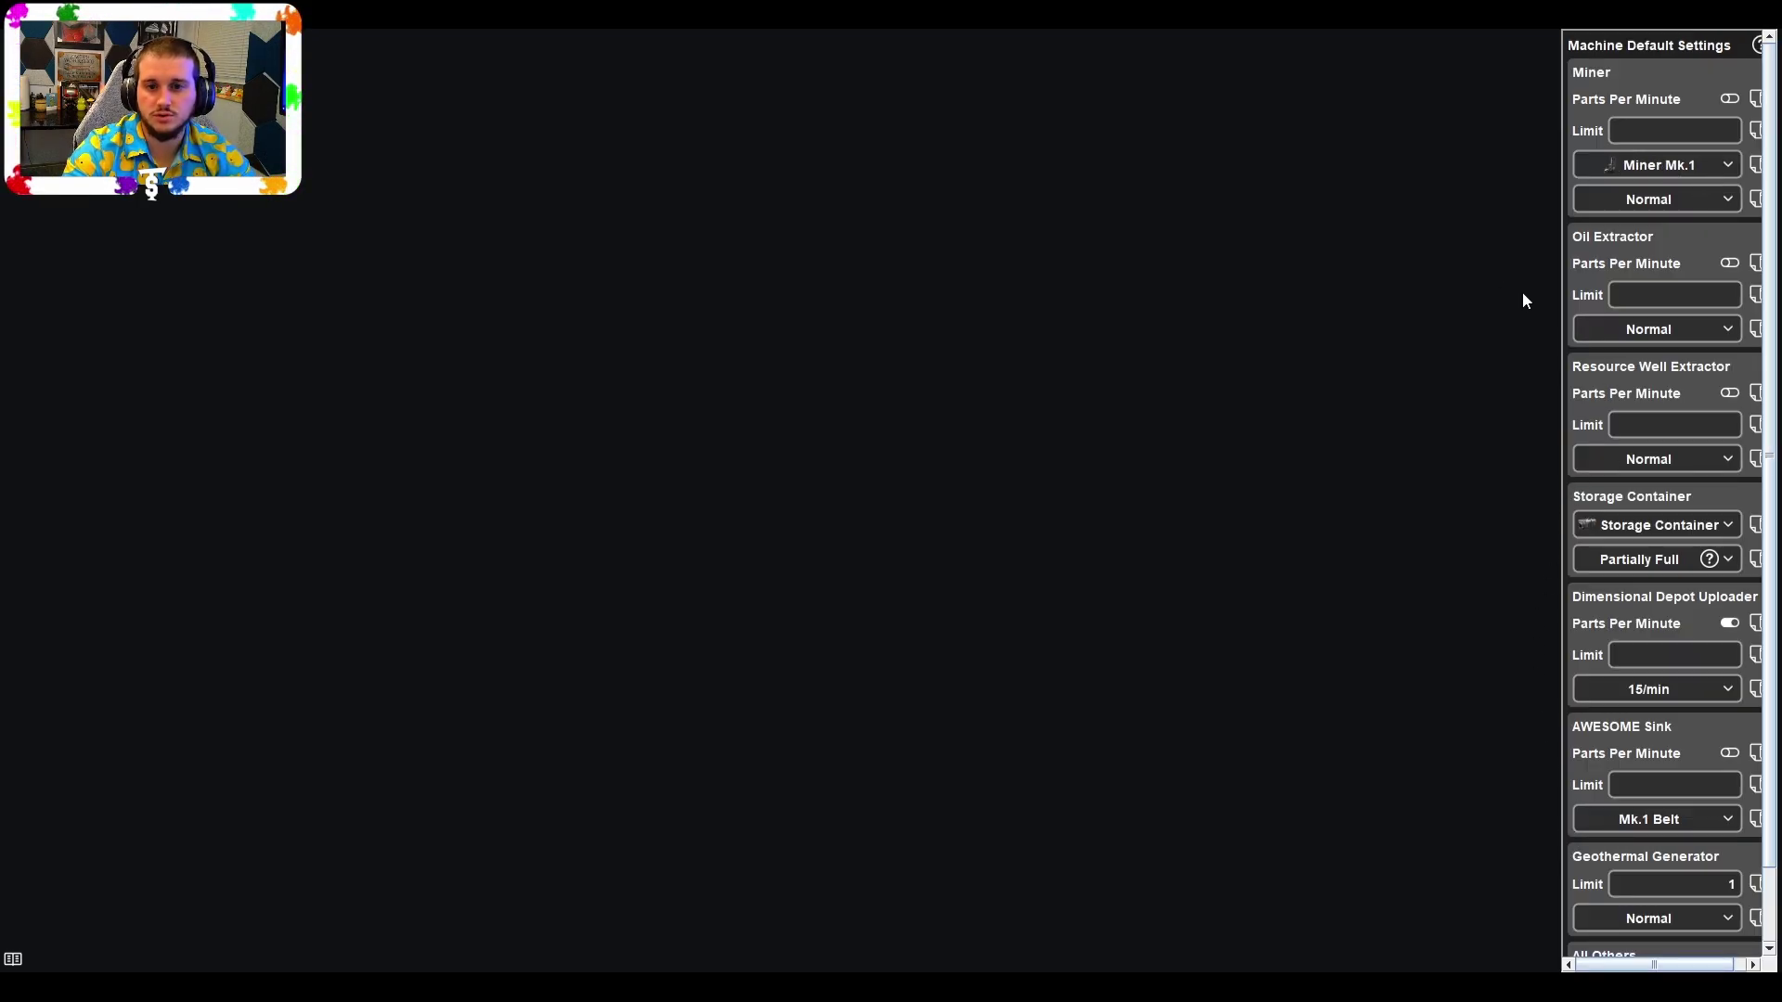
Close the machine defaults panel and pan the existing factory nodes into view.
{"action": "left_click", "coordinate": [1206, 571]}
{"action": "left_click_drag", "start_coordinate": [401, 436], "coordinate": [960, 429]}
{"action": "scroll", "coordinate": [602, 458], "scroll_direction": "up", "scroll_amount": 3}
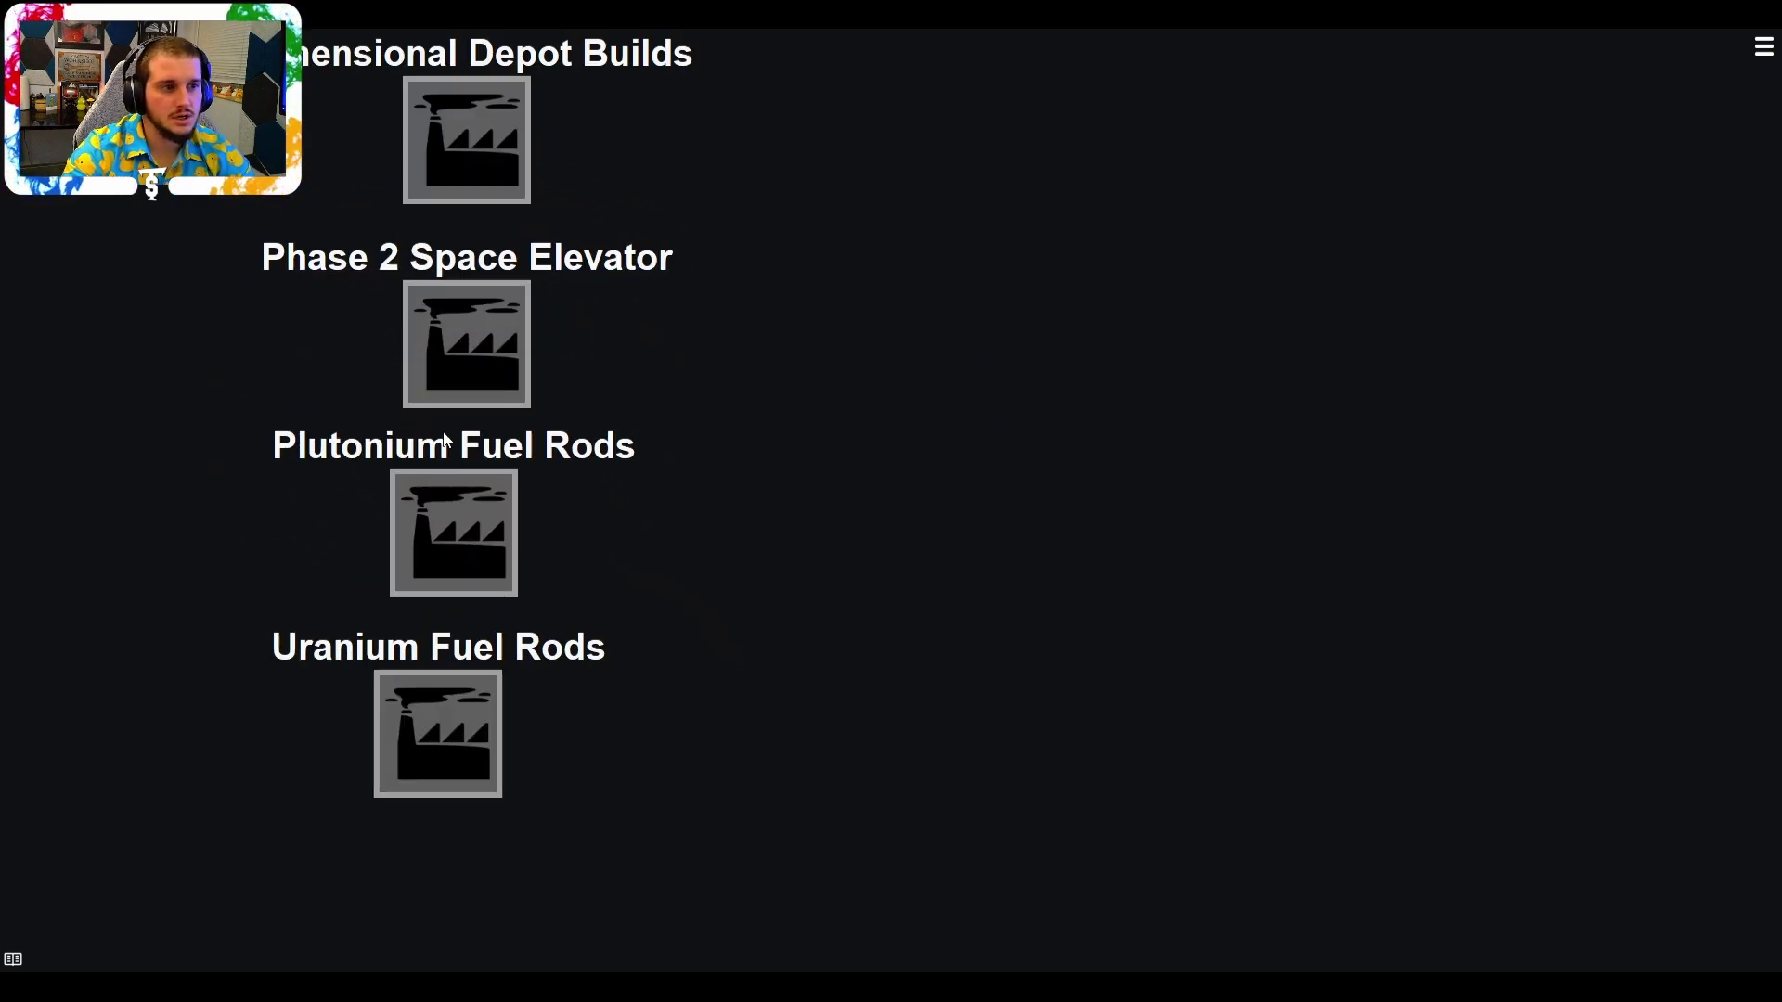
{"action": "scroll", "coordinate": [581, 414], "scroll_direction": "down", "scroll_amount": 5}
From the canvas recipe search, add an Outpost node and bring up its options.
{"action": "double_click", "coordinate": [806, 371]}
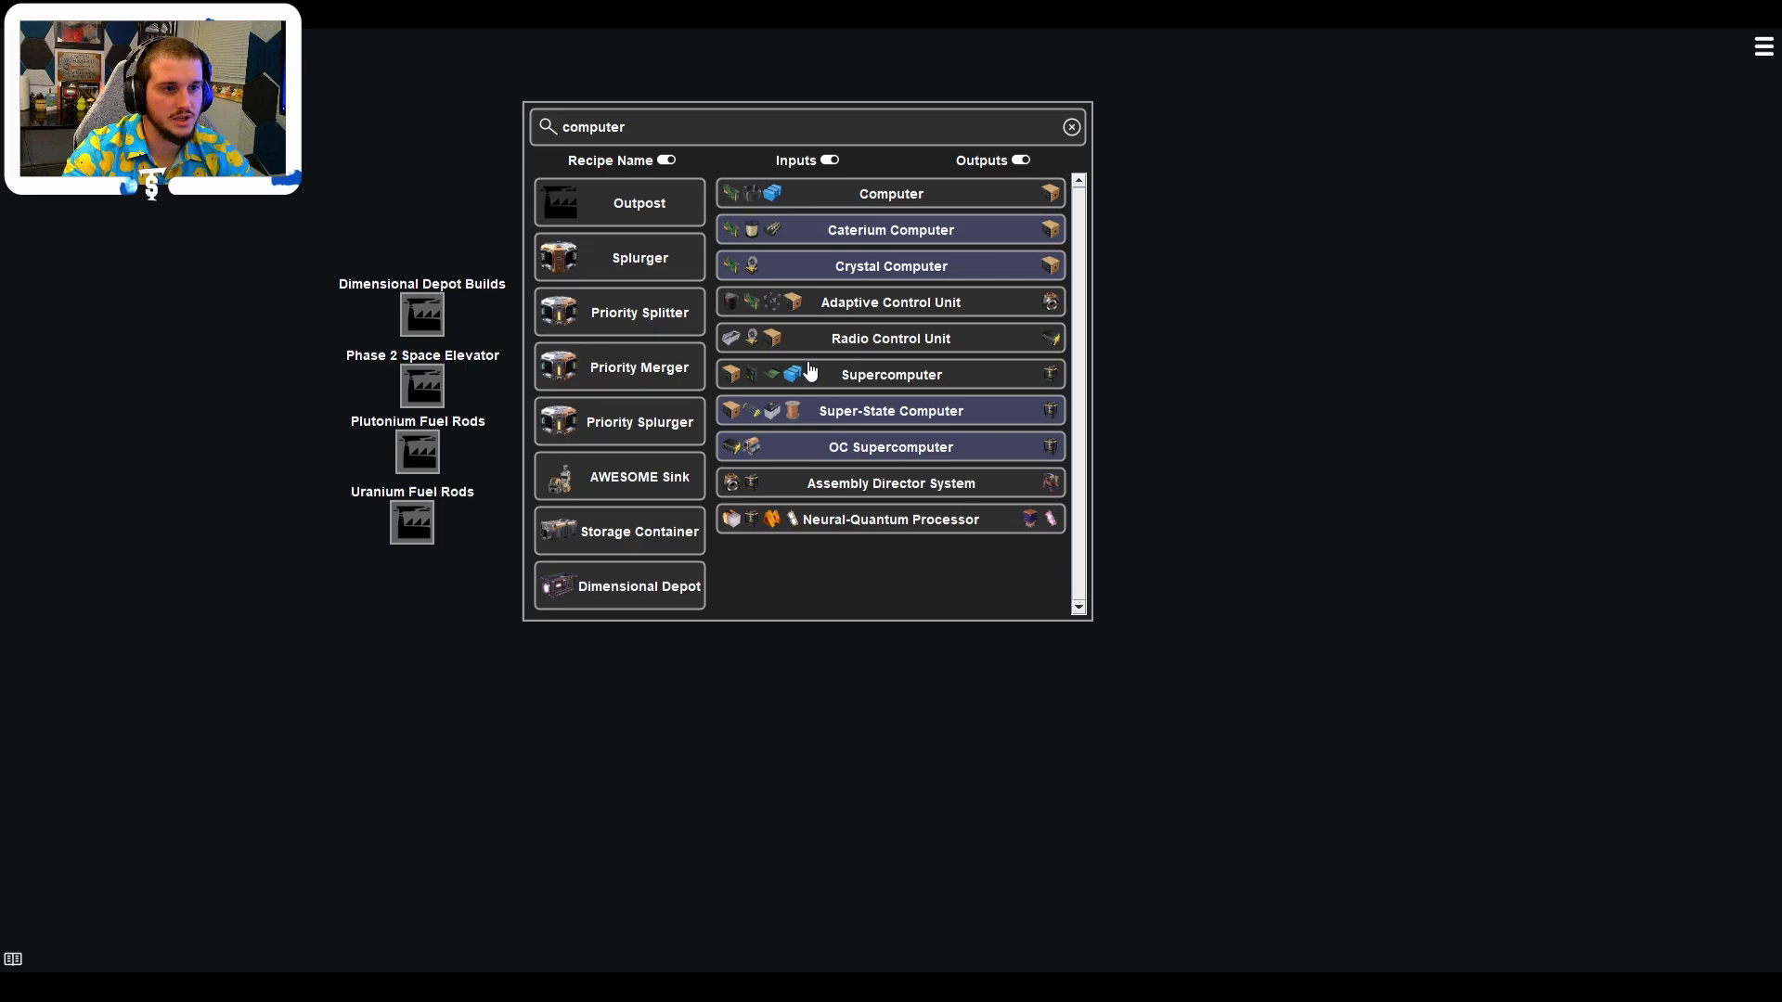
{"action": "left_click", "coordinate": [572, 212]}
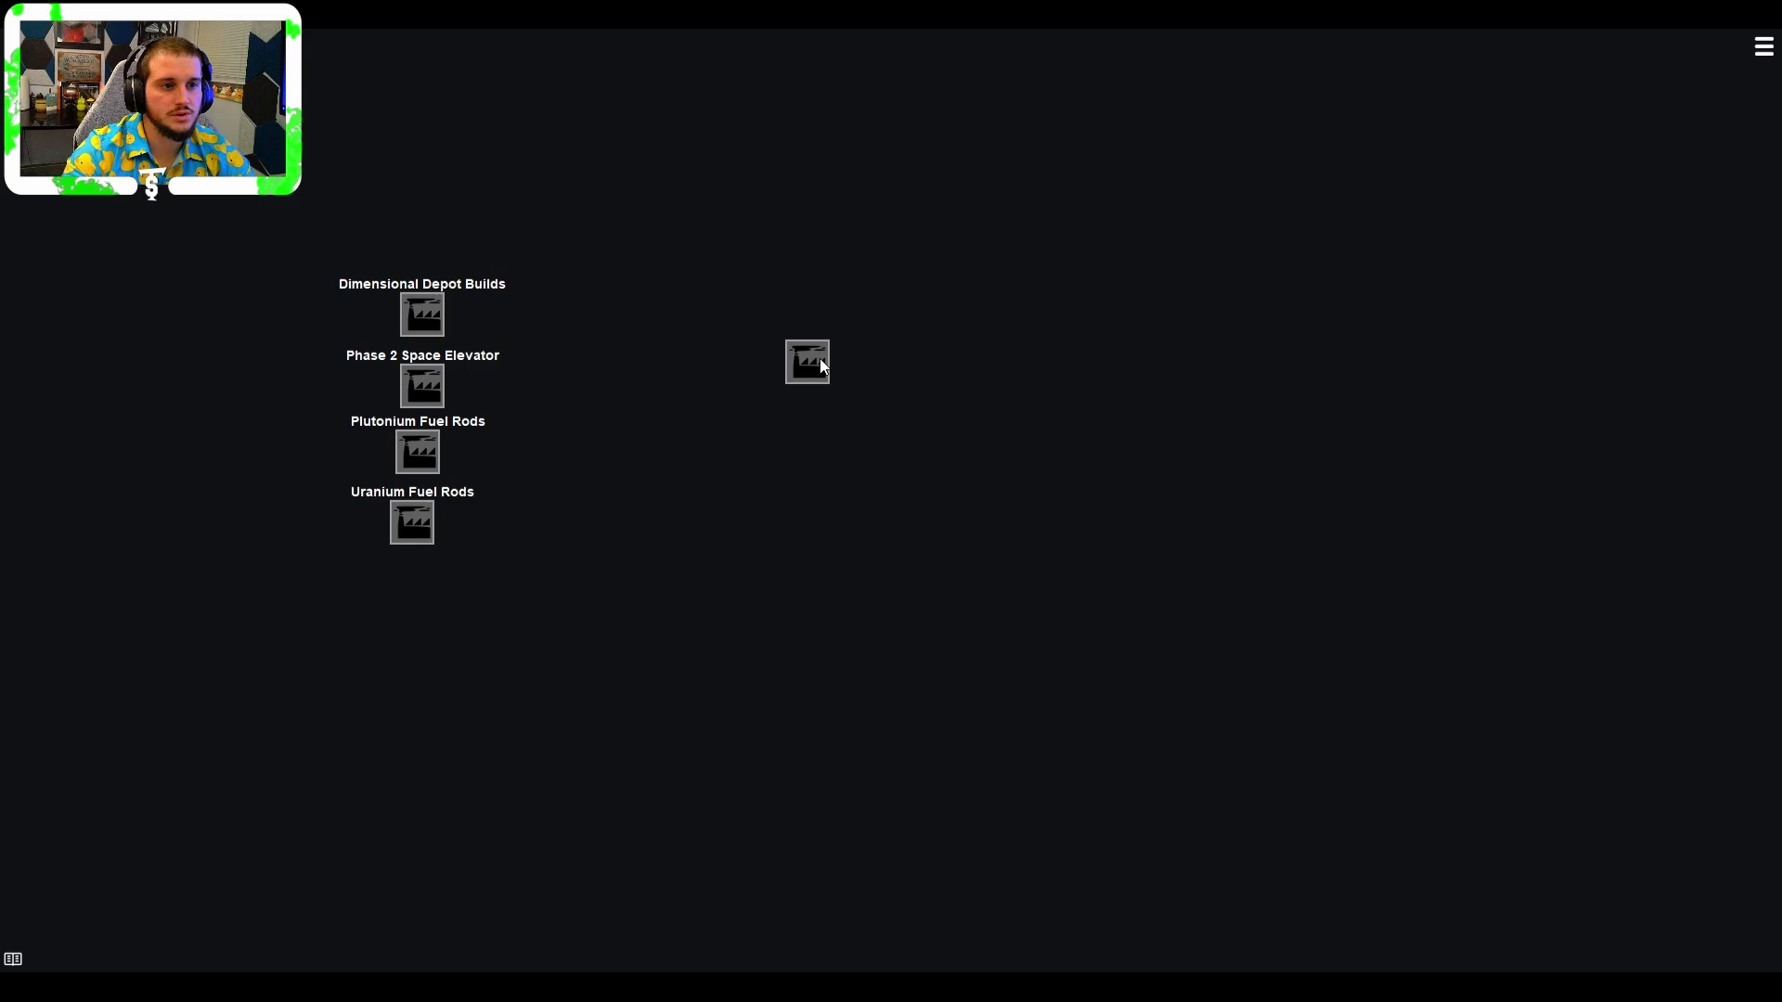
{"action": "right_click", "coordinate": [820, 365]}
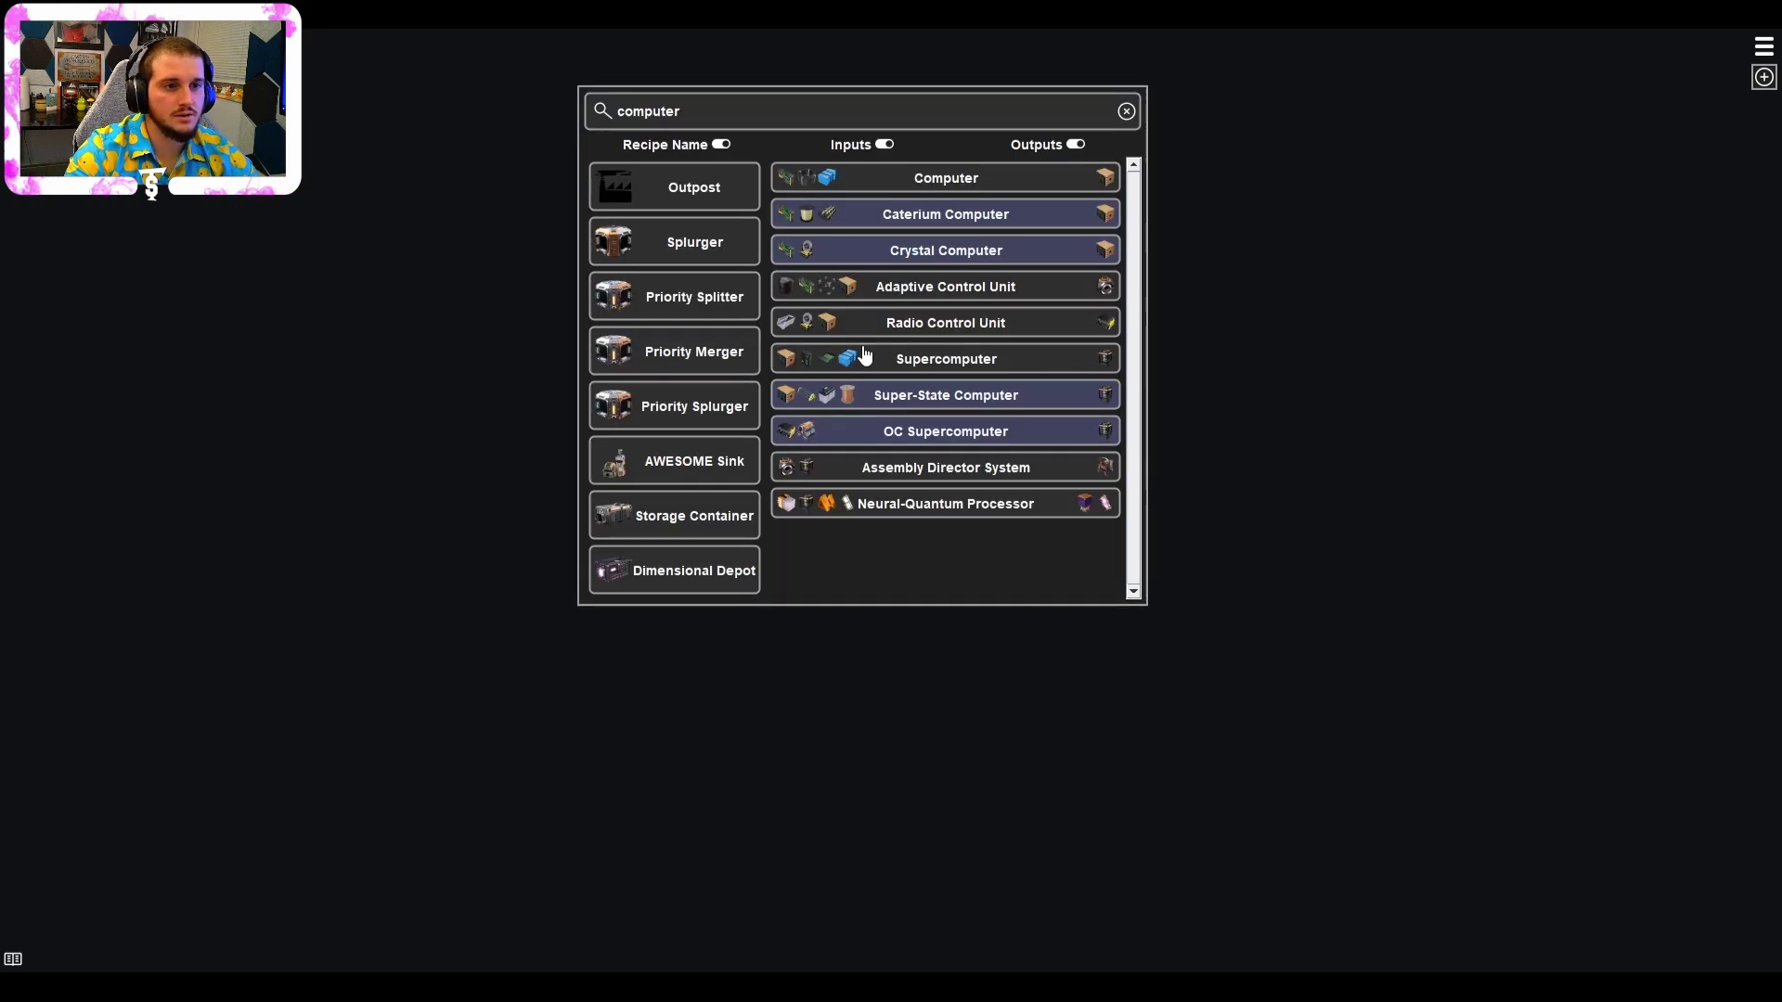
Refine the 'computer' search and compare the cards of the listed computer recipes.
{"action": "left_click", "coordinate": [717, 114]}
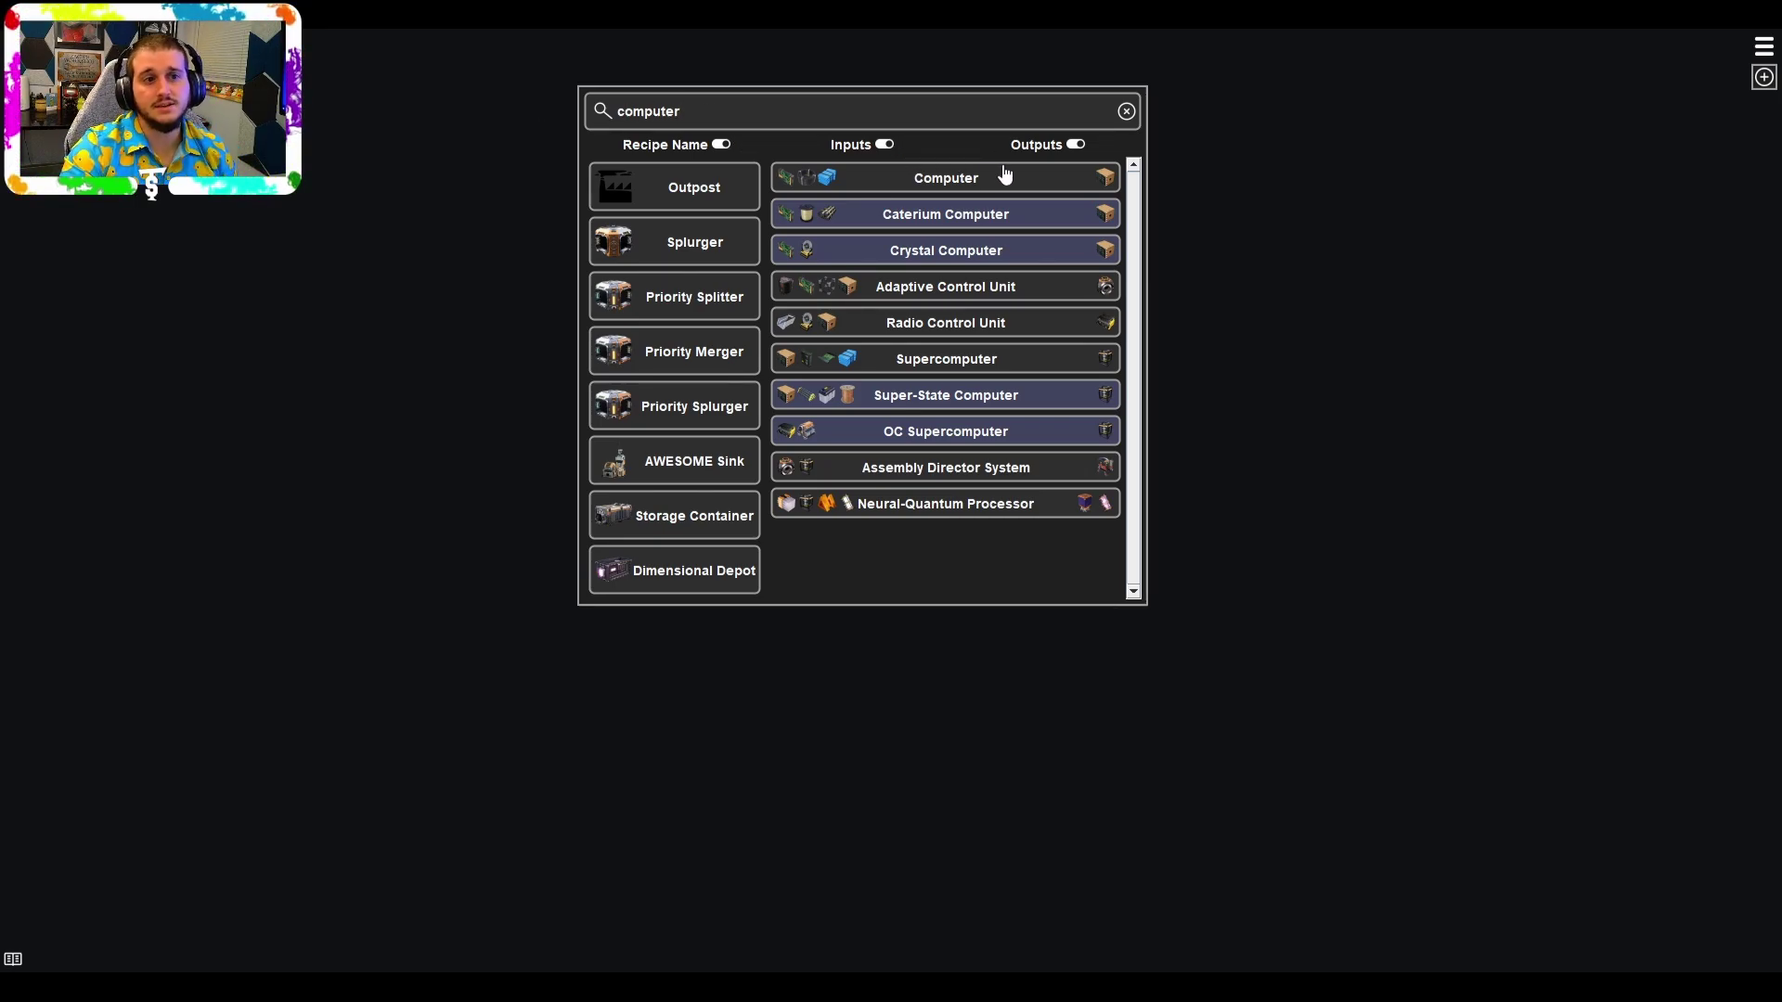
{"action": "mouse_move", "coordinate": [1005, 174]}
{"action": "mouse_move", "coordinate": [1025, 217]}
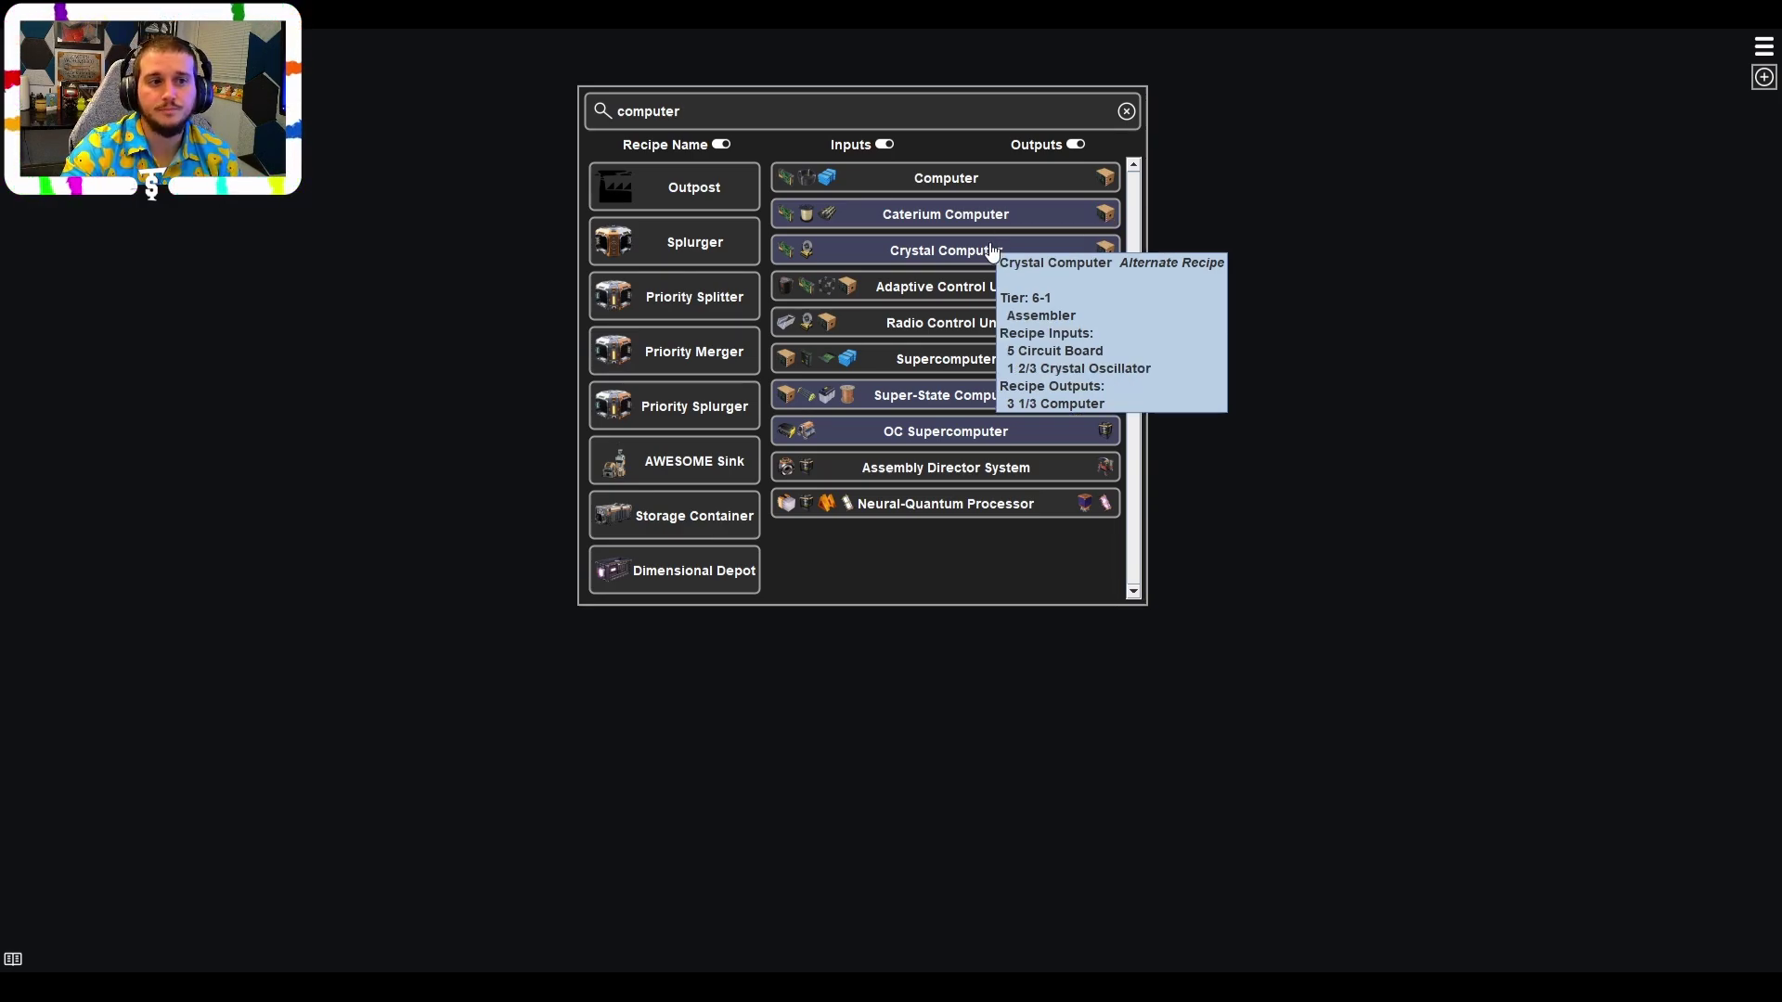
Place a standard Computer recipe node and move it toward the canvas centre.
{"action": "mouse_move", "coordinate": [914, 479]}
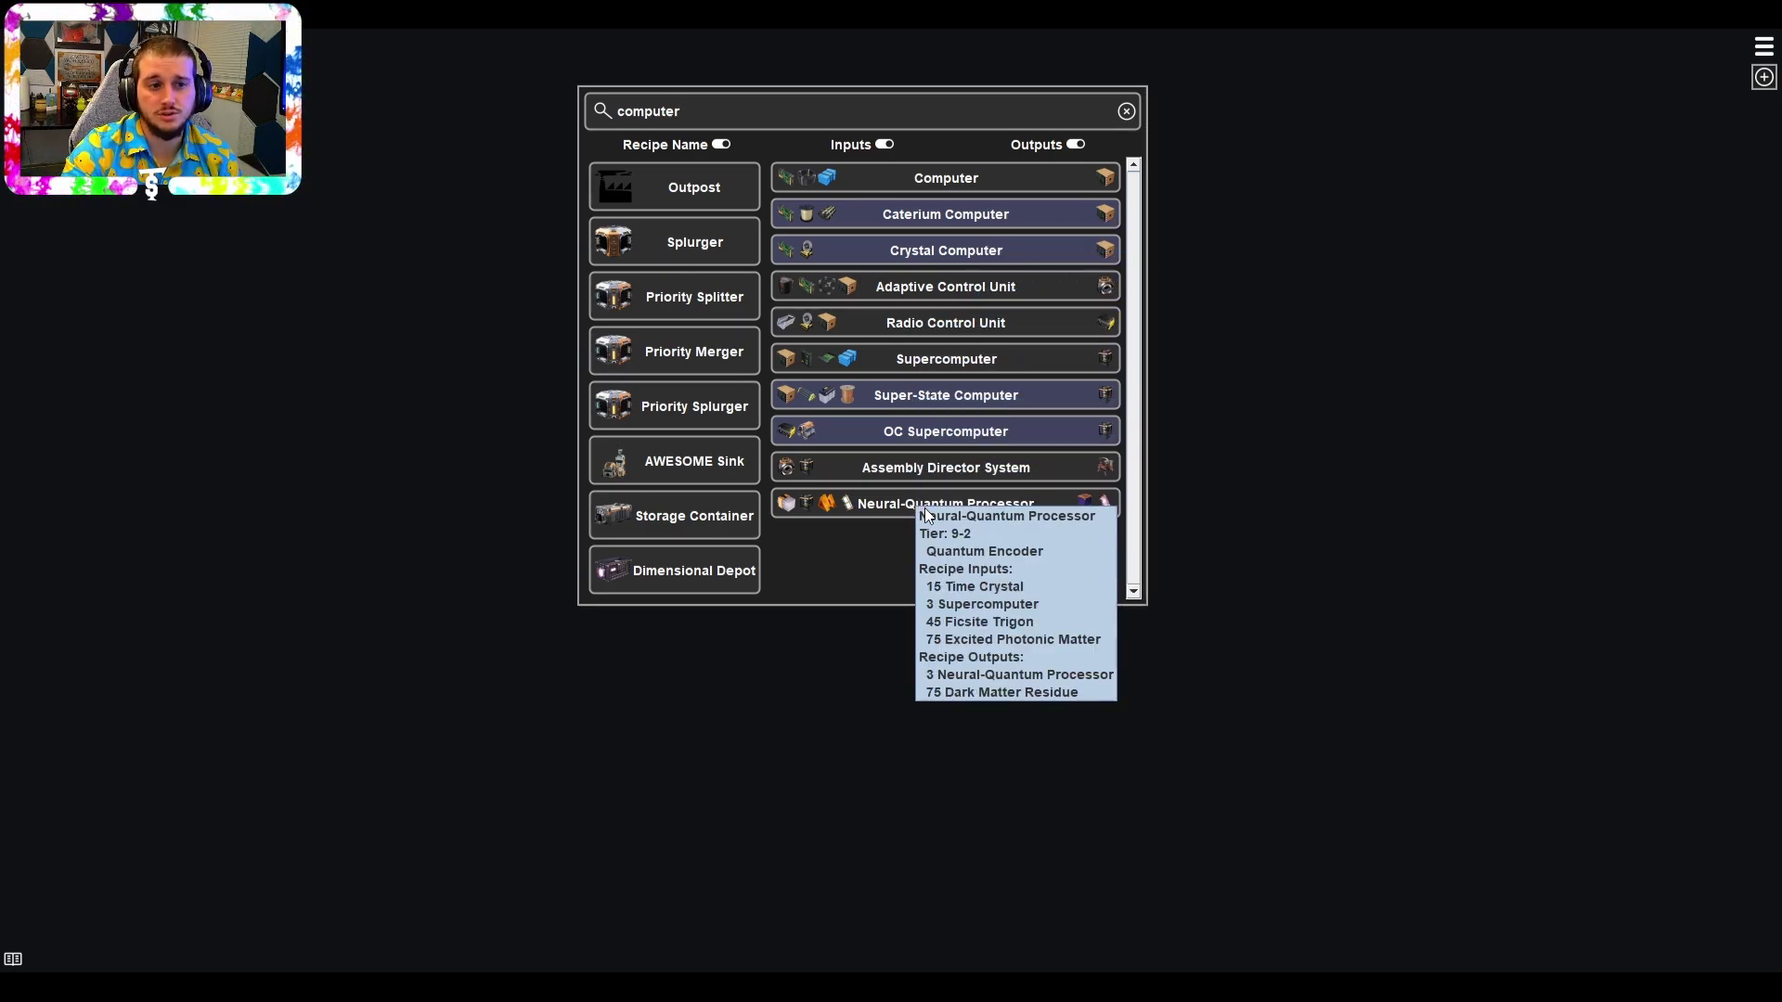
{"action": "mouse_move", "coordinate": [1095, 252]}
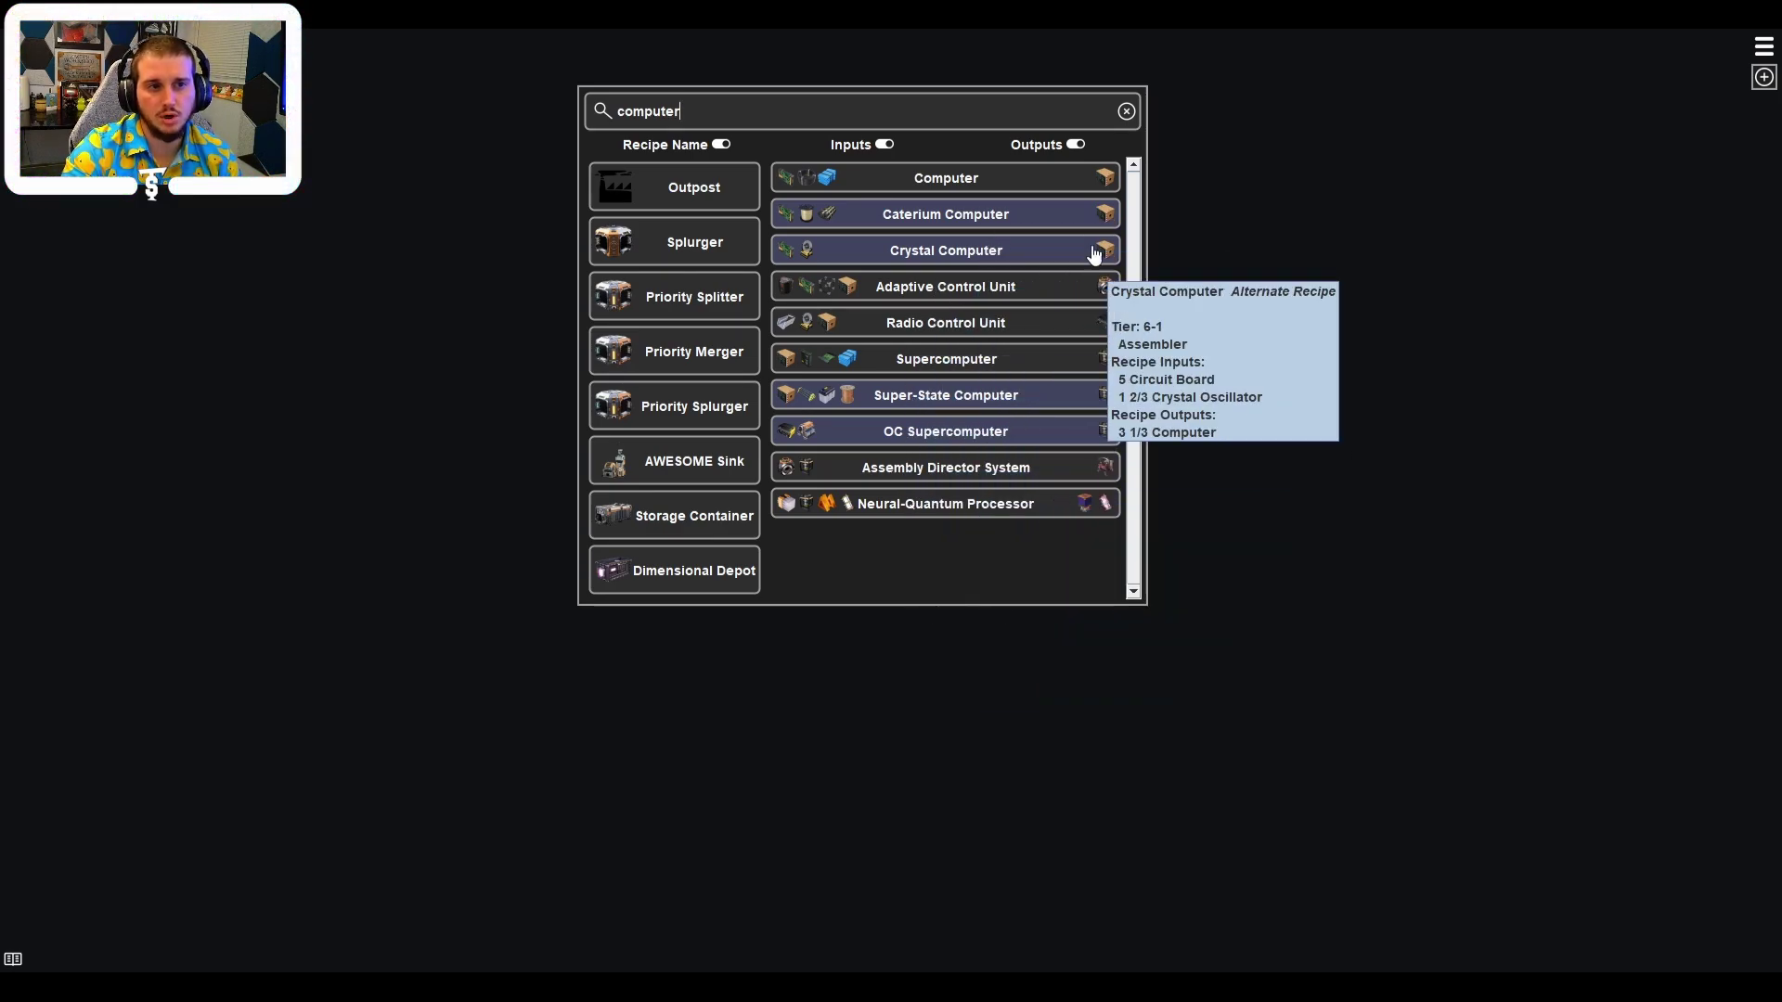
{"action": "left_click", "coordinate": [918, 179]}
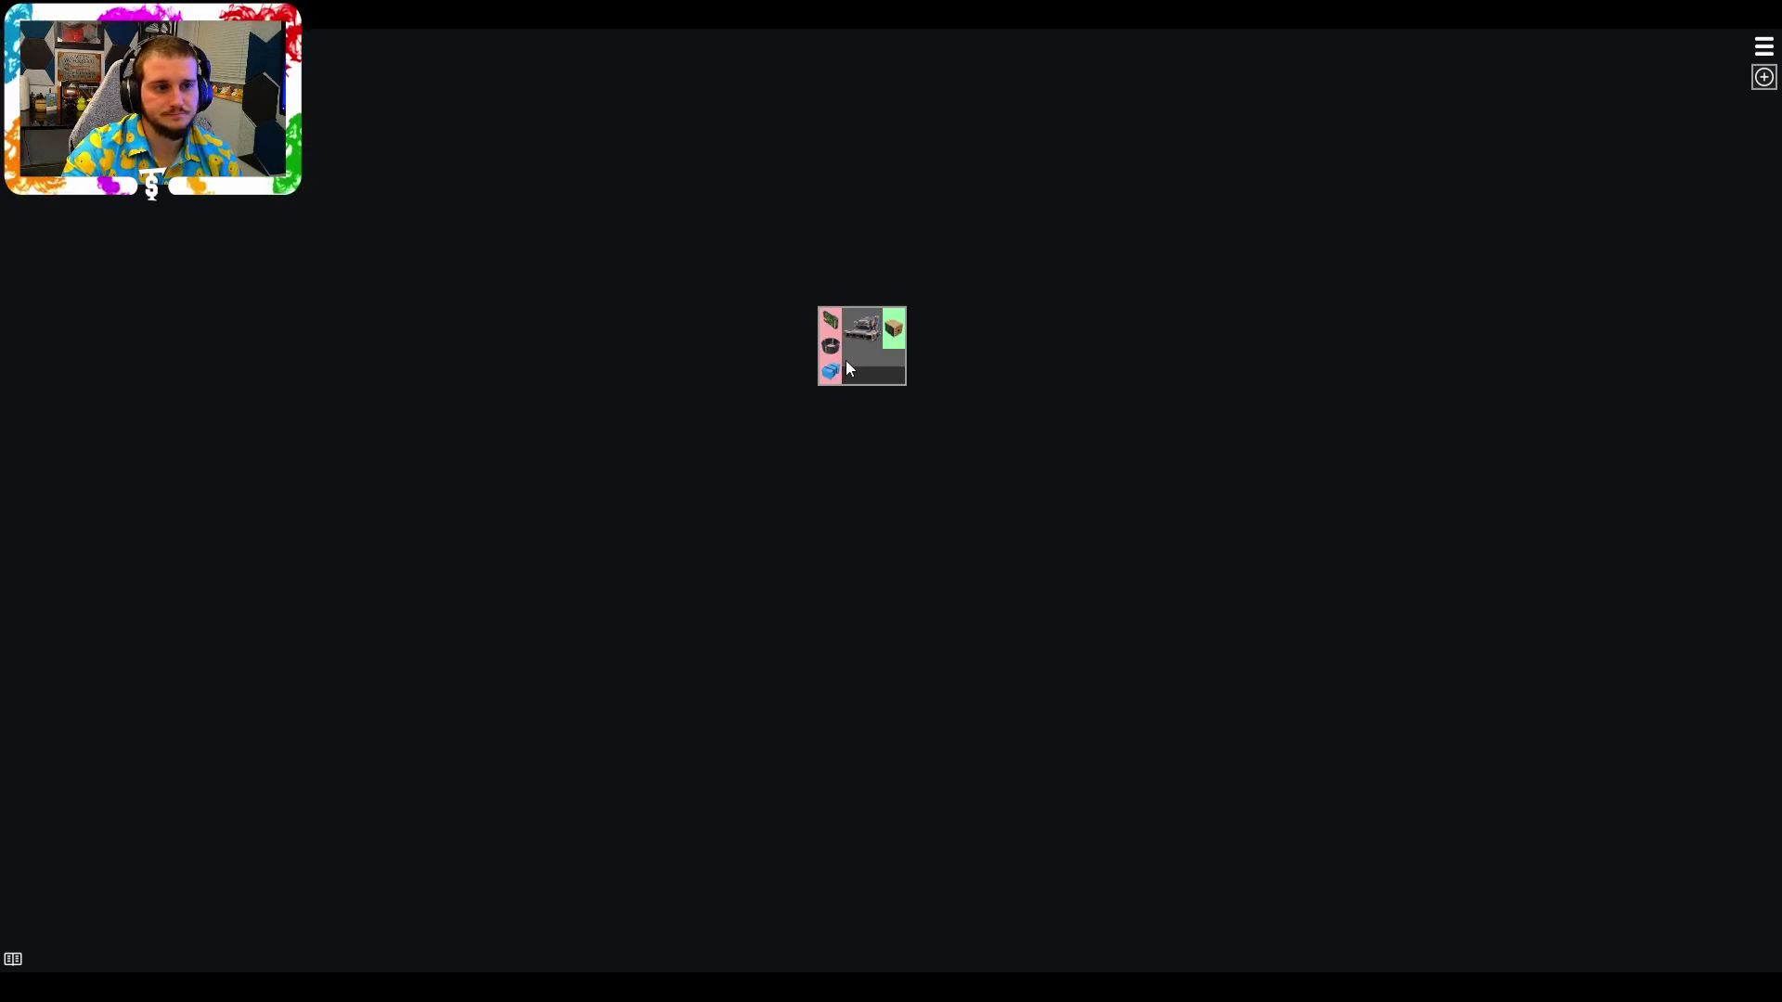
{"action": "scroll", "coordinate": [845, 360], "scroll_direction": "up", "scroll_amount": 4}
{"action": "left_click_drag", "start_coordinate": [888, 293], "coordinate": [939, 333]}
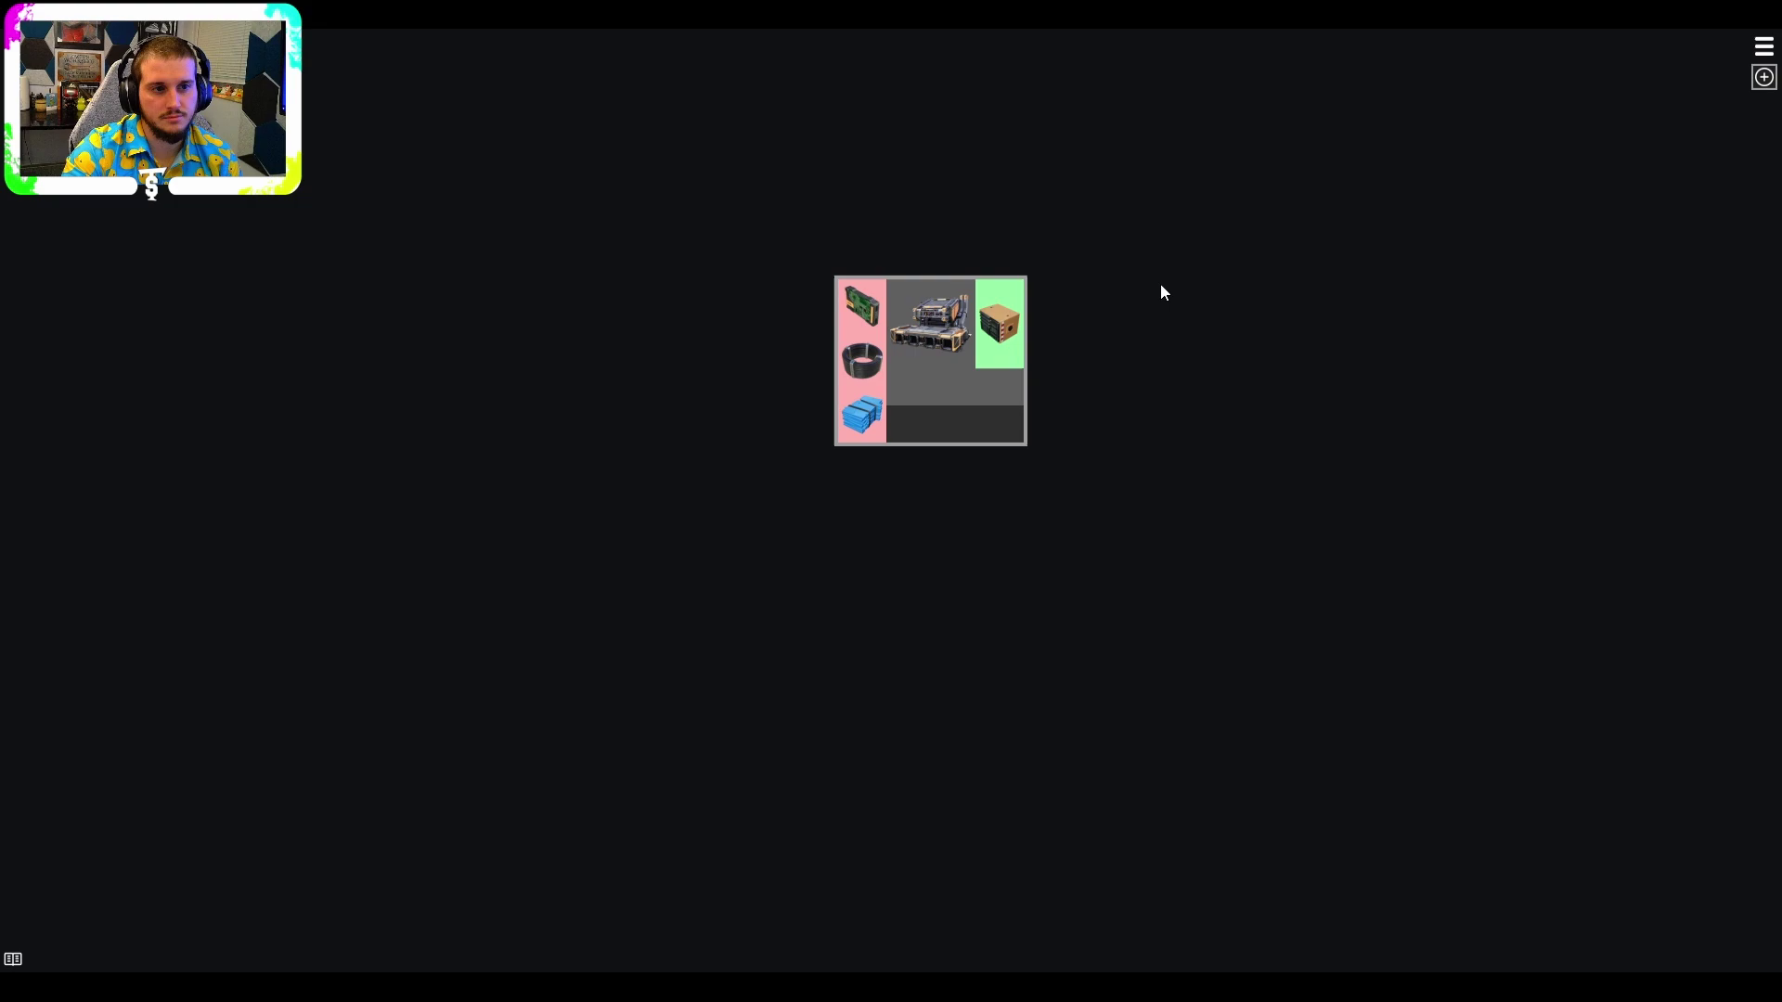
Set the Computer output's part limit to 10 per minute.
{"action": "right_click", "coordinate": [1015, 324]}
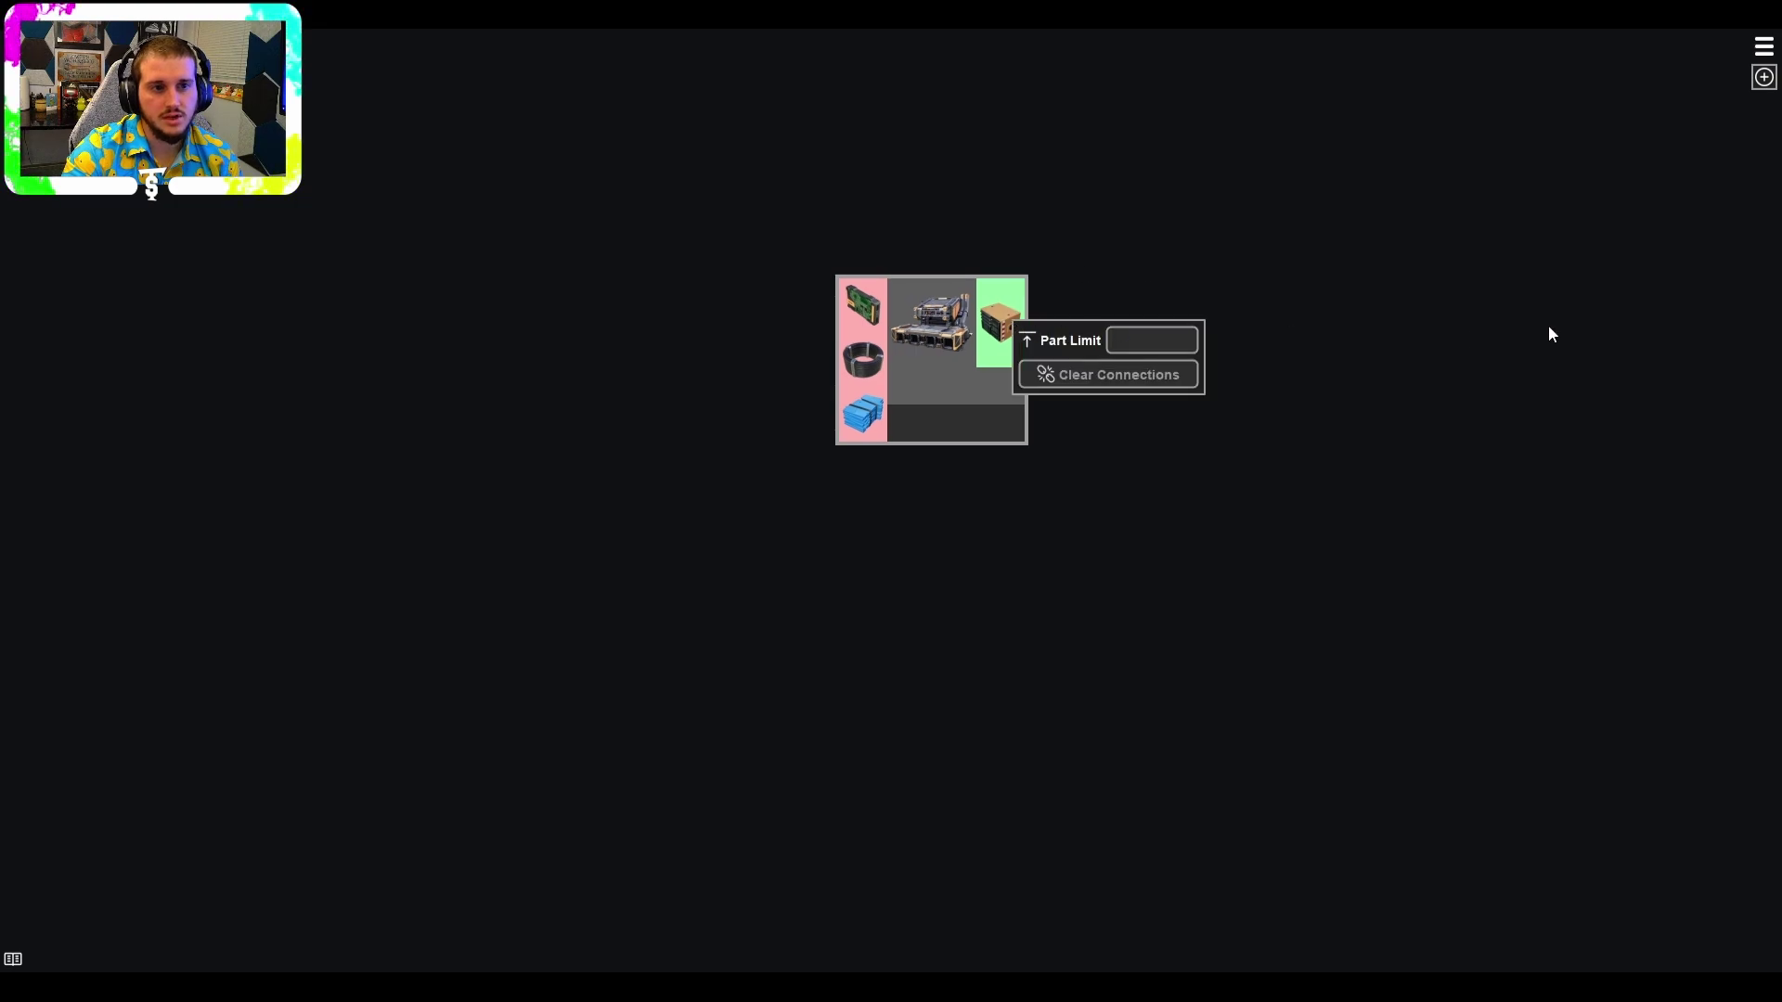
{"action": "left_click", "coordinate": [1186, 332]}
{"action": "type", "text": "10"}
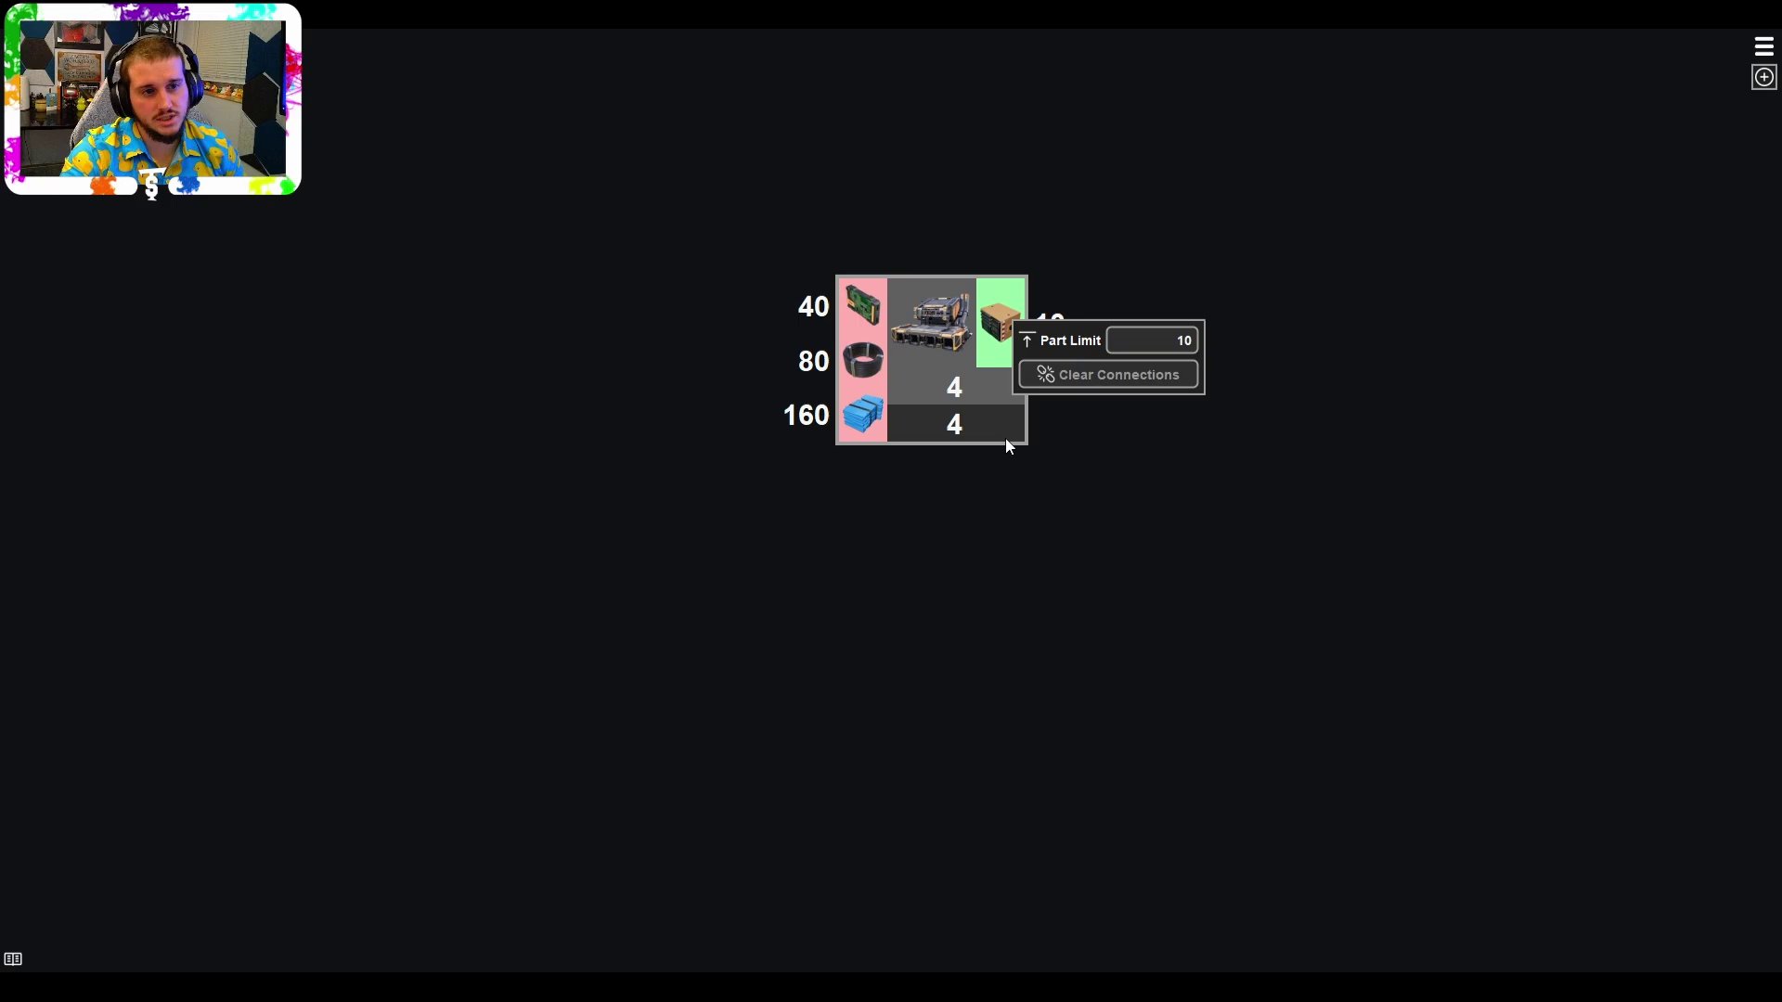
{"action": "left_click", "coordinate": [962, 425]}
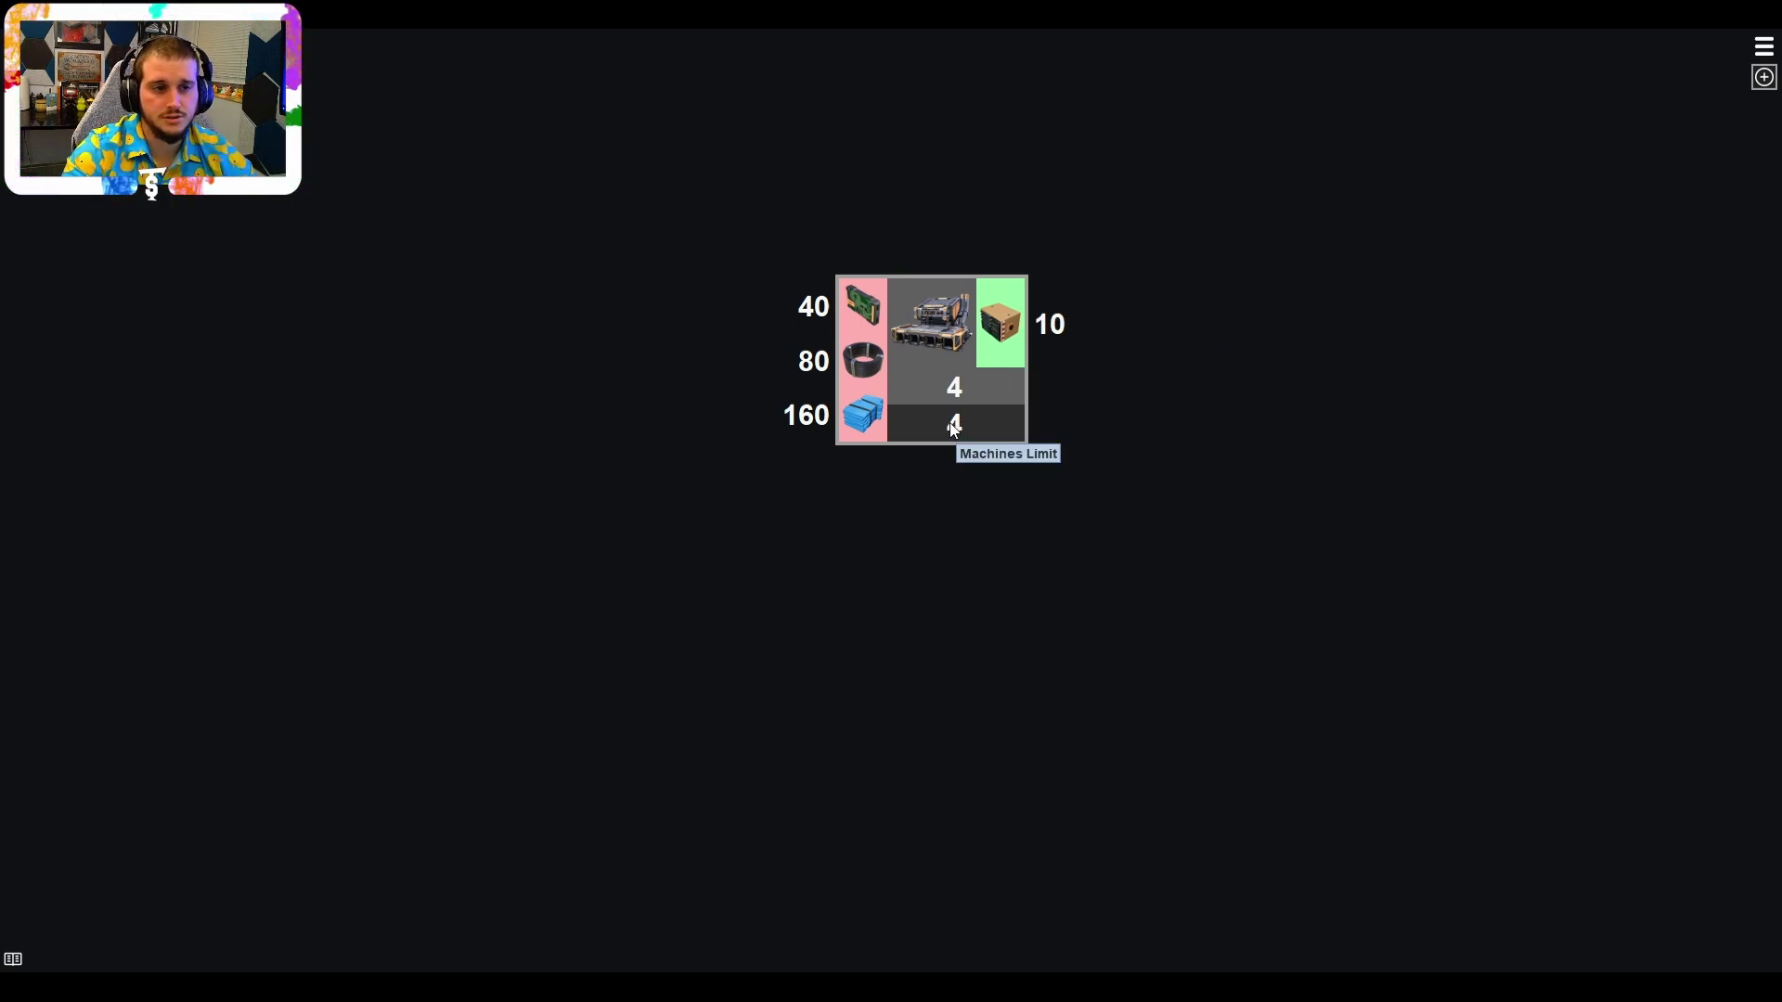
Set the Computer machines to 200% clock speed, trying somersloops then removing them.
{"action": "right_click", "coordinate": [952, 319]}
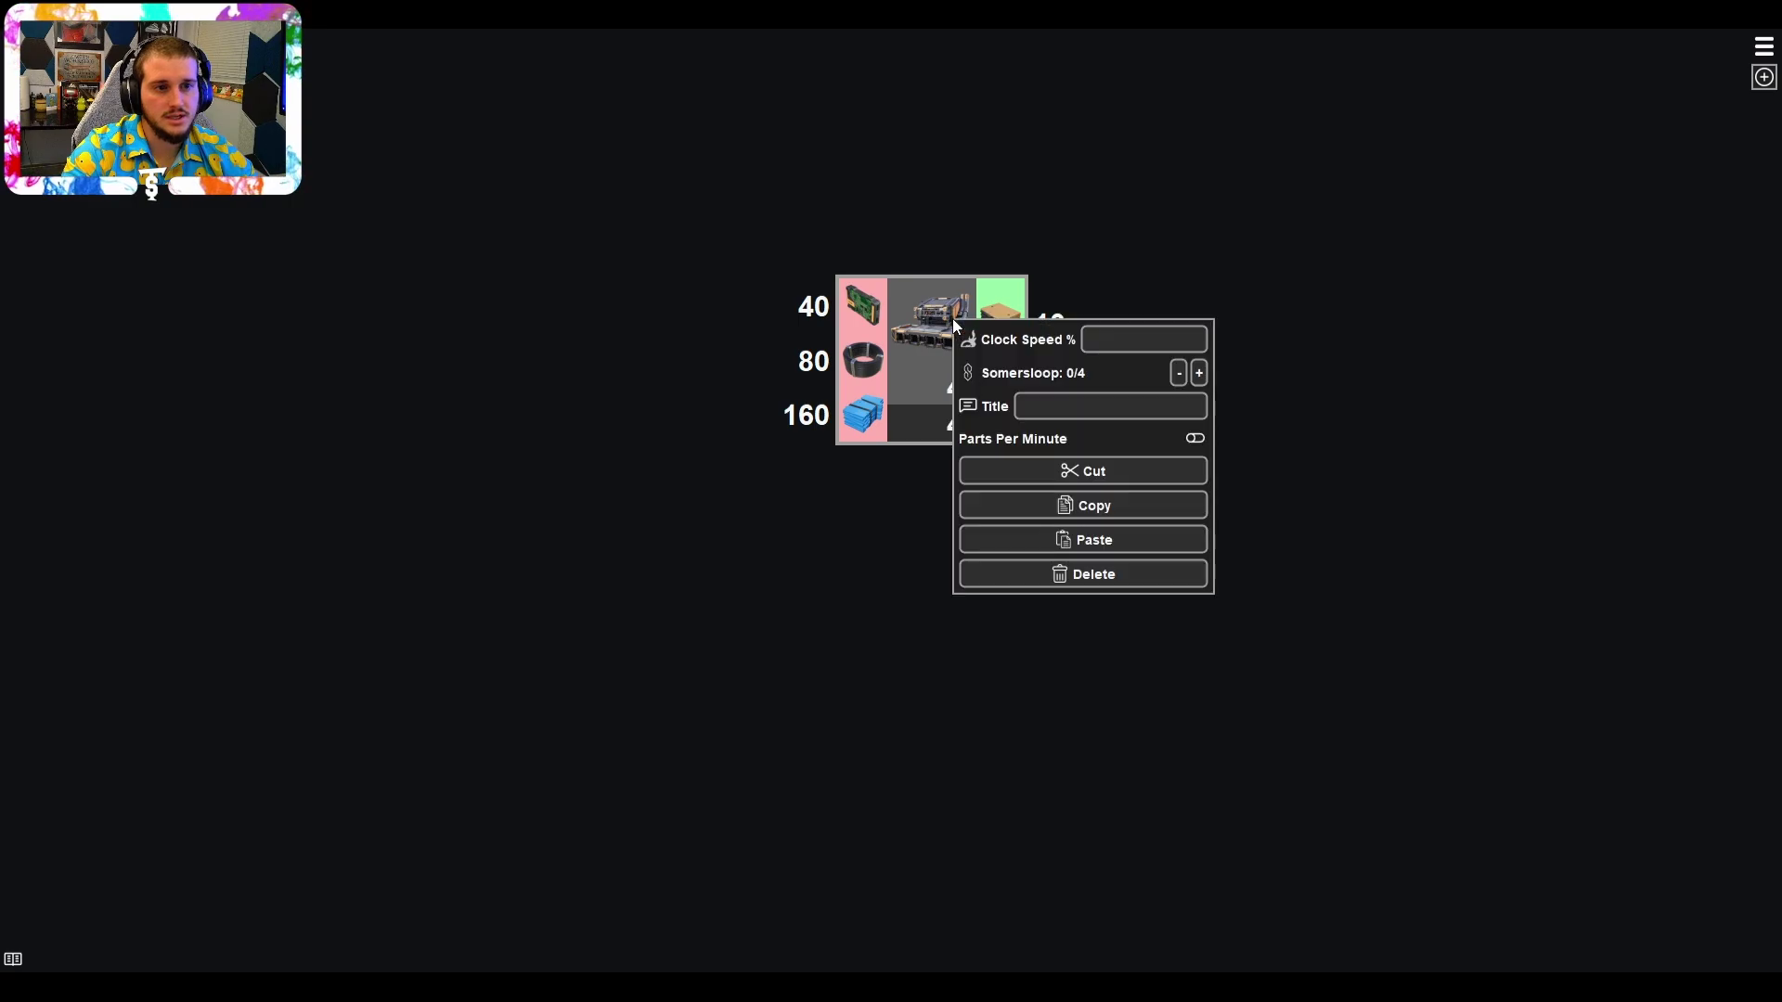
{"action": "left_click", "coordinate": [1142, 339]}
{"action": "type", "text": "200"}
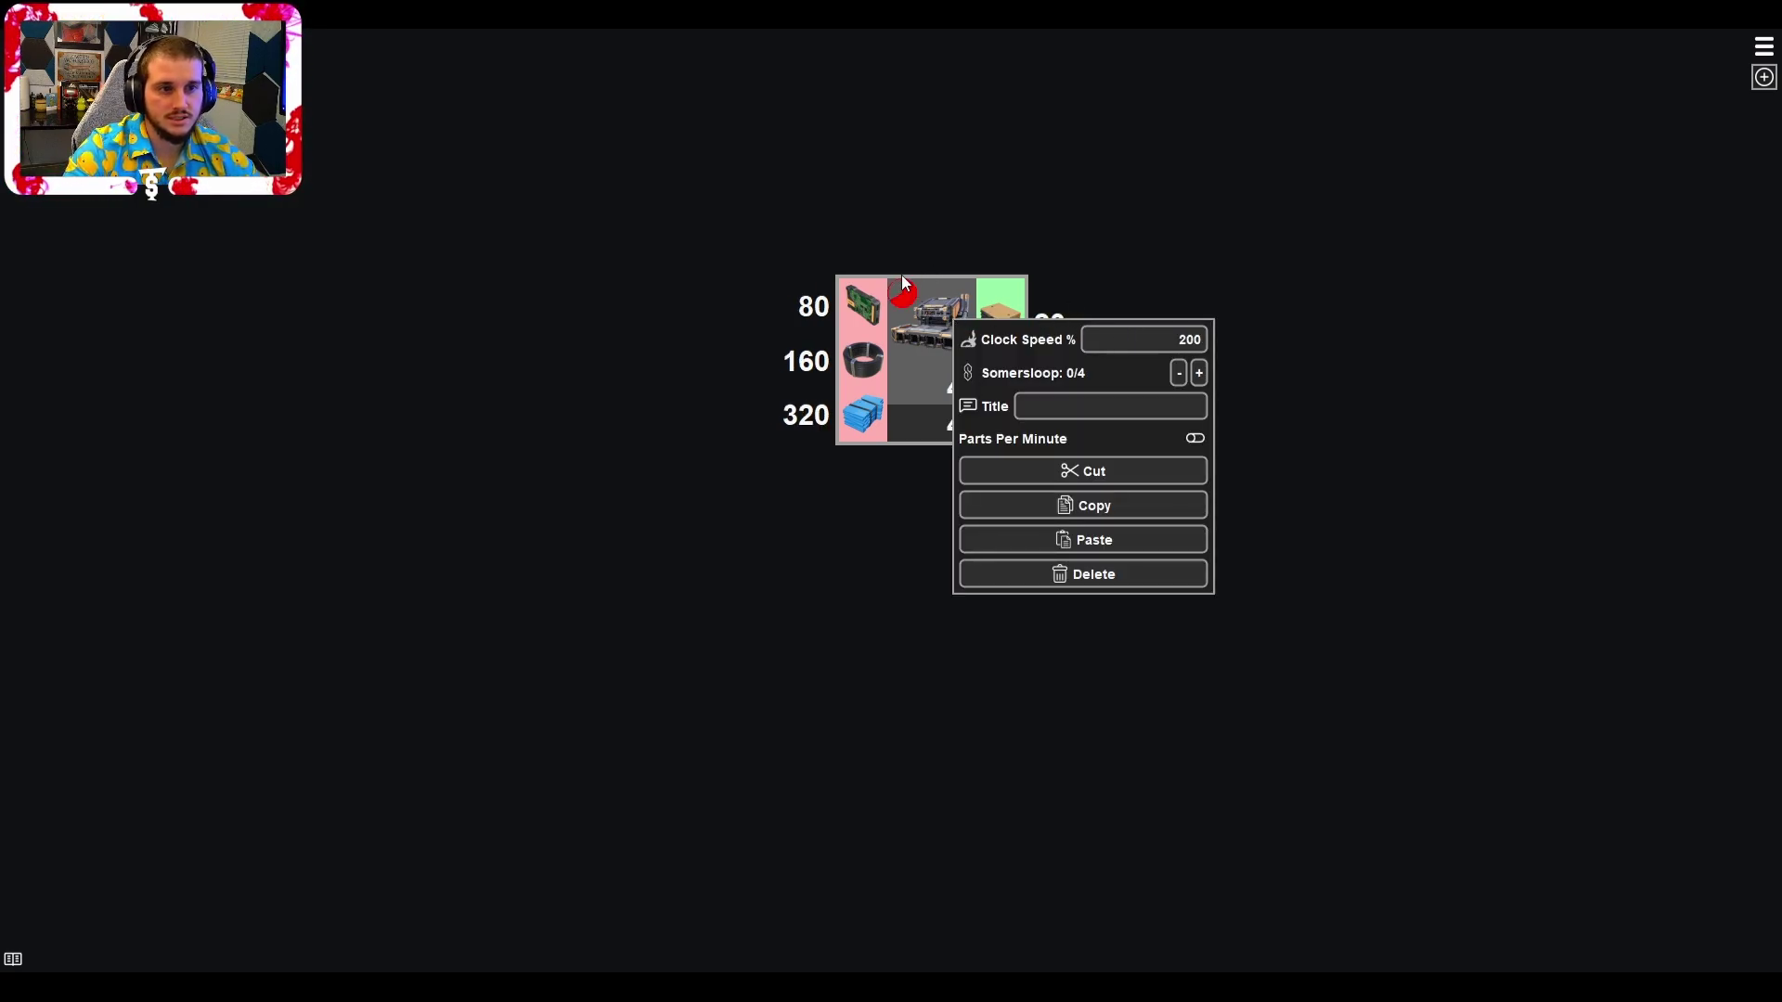
{"action": "left_click", "coordinate": [1200, 374]}
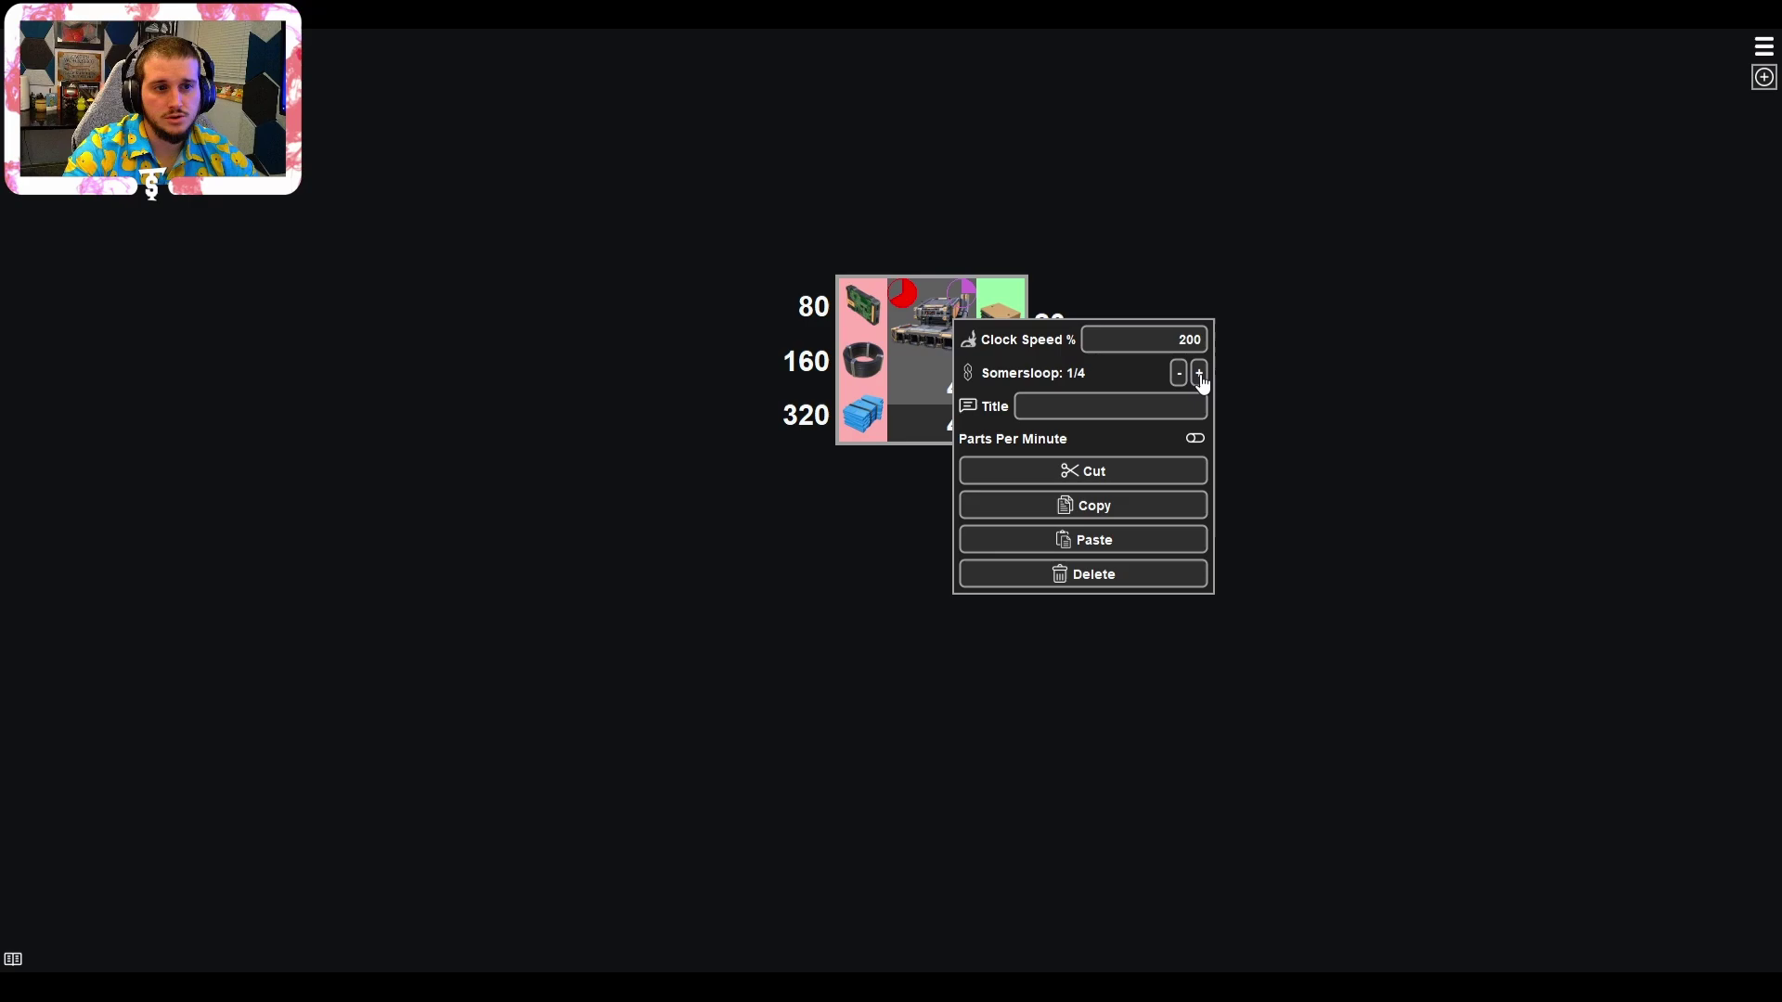
{"action": "left_click", "coordinate": [1200, 374]}
{"action": "left_click", "coordinate": [1200, 374]}
{"action": "left_click", "coordinate": [1200, 374]}
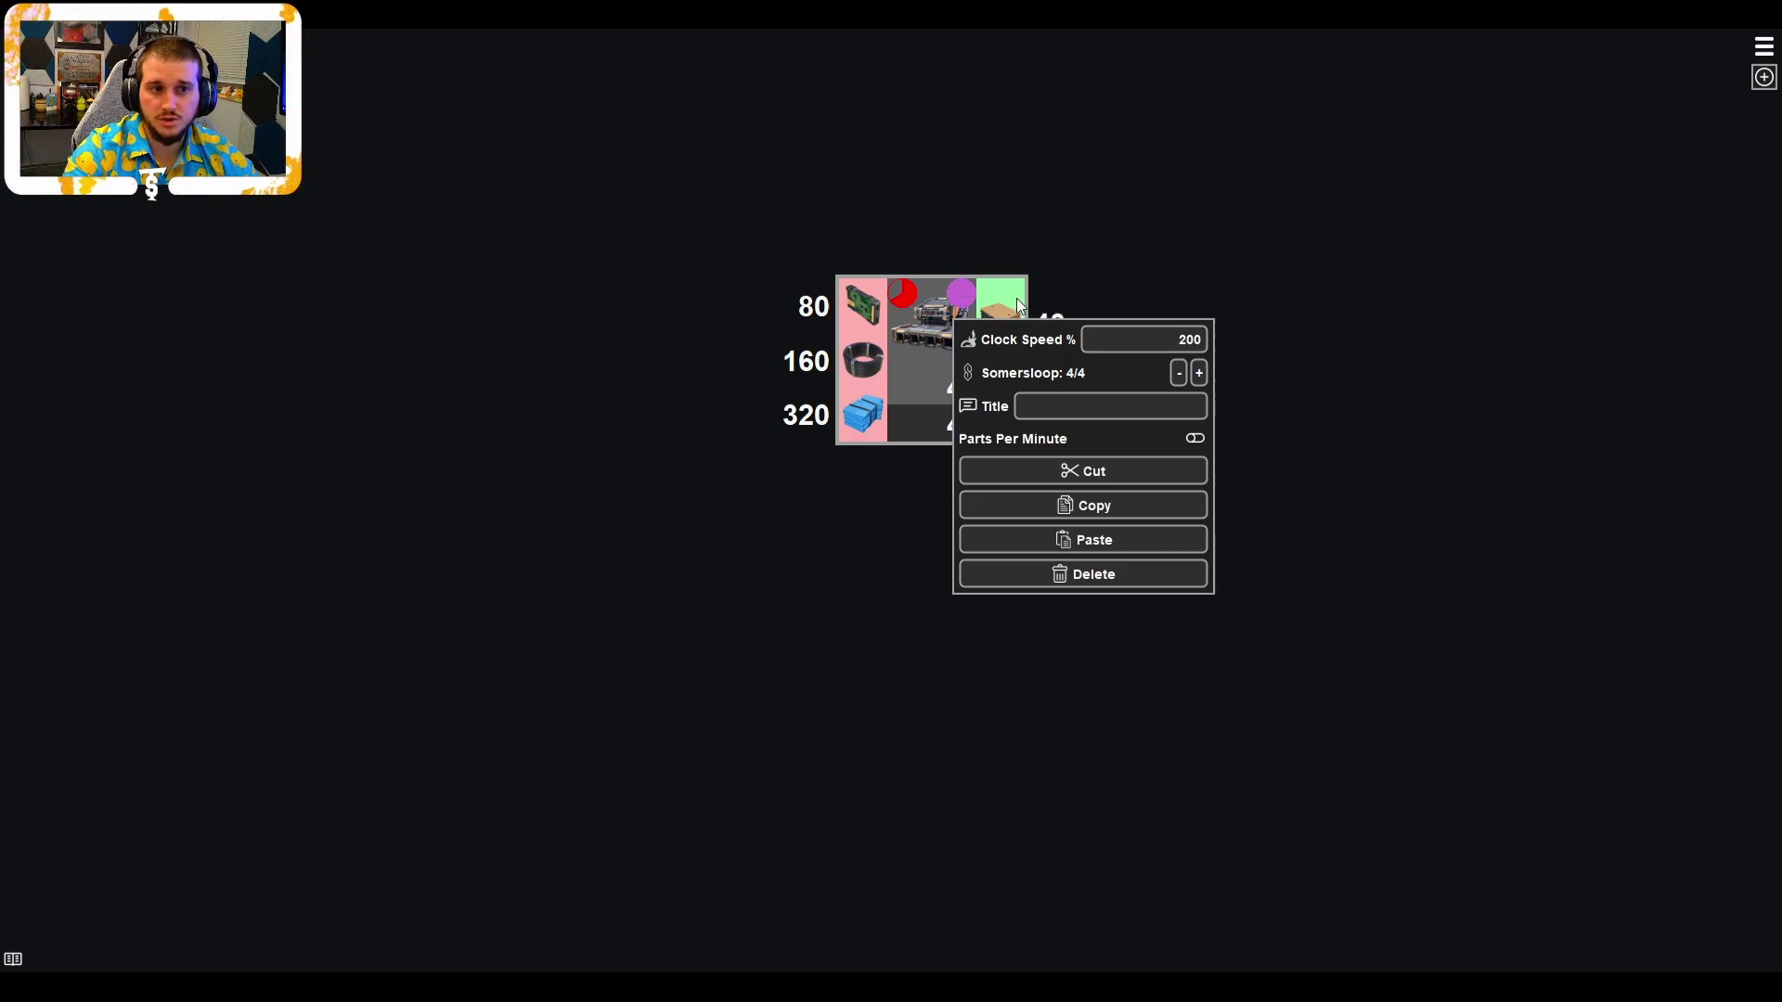
{"action": "left_click", "coordinate": [1176, 373]}
{"action": "left_click", "coordinate": [1177, 373]}
{"action": "left_click", "coordinate": [1177, 373]}
{"action": "left_click", "coordinate": [1177, 373]}
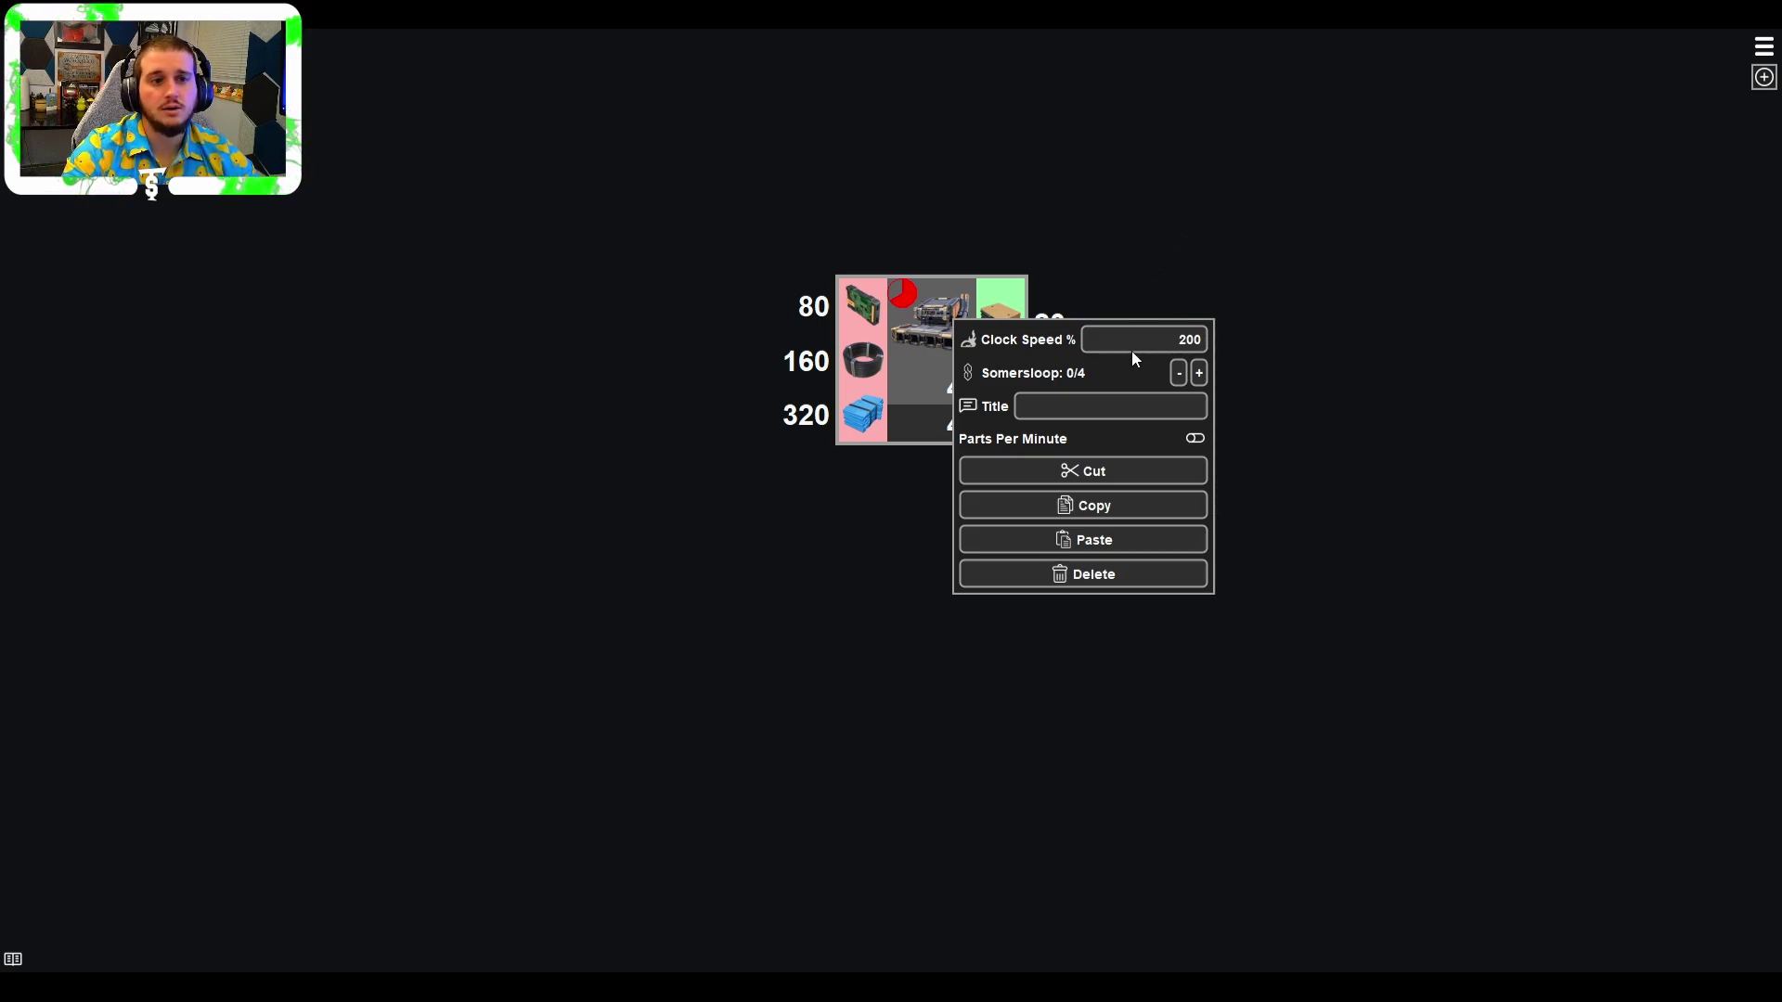
{"action": "left_click", "coordinate": [1167, 281]}
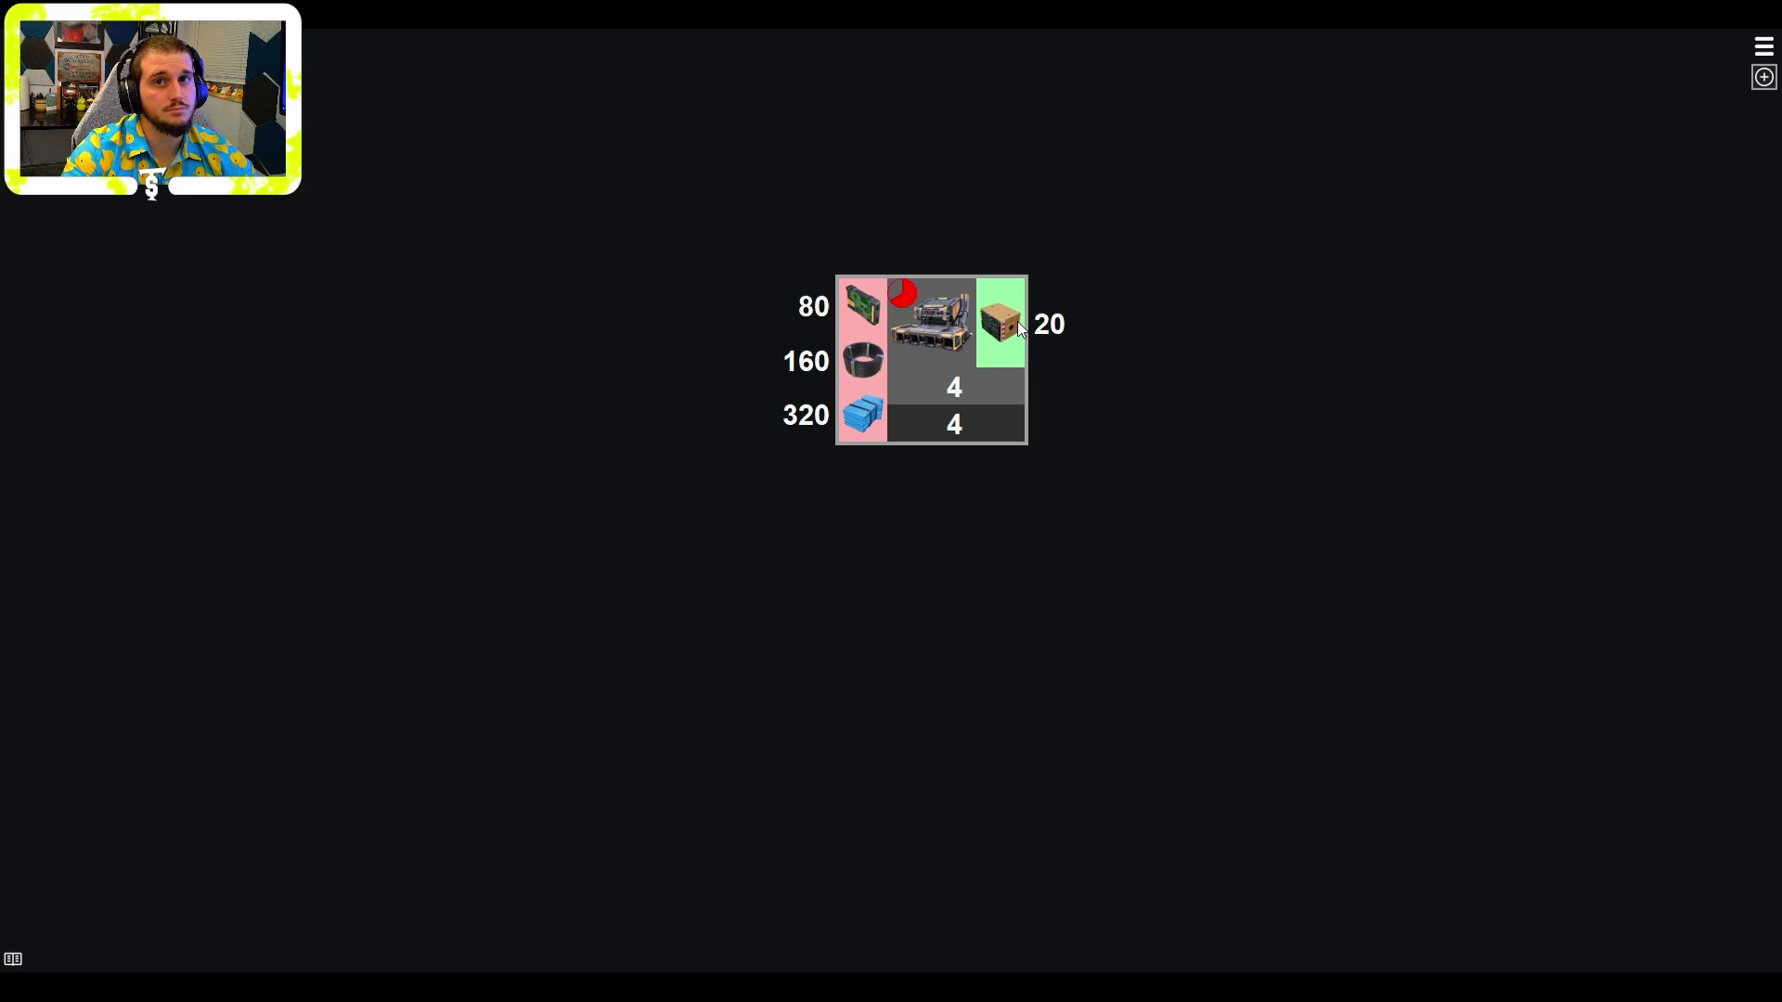
Reapply the Computer output's 10 per minute part limit.
{"action": "mouse_move", "coordinate": [1021, 323]}
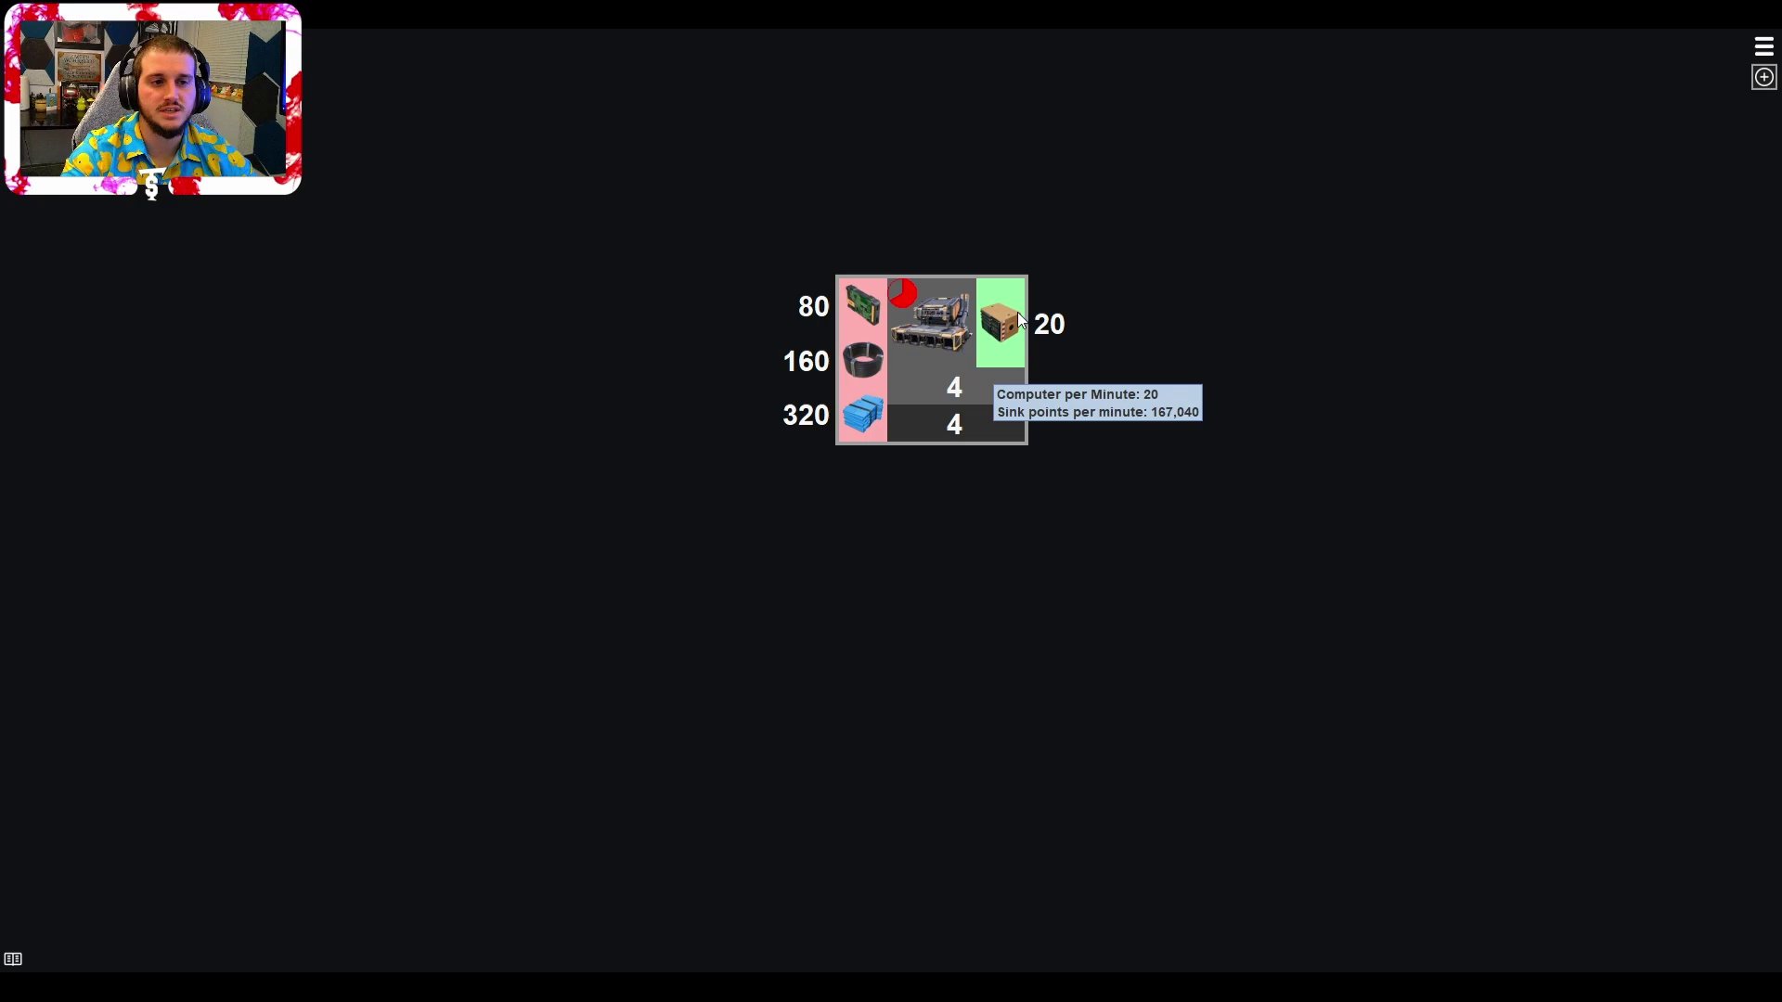
{"action": "left_click", "coordinate": [1021, 315]}
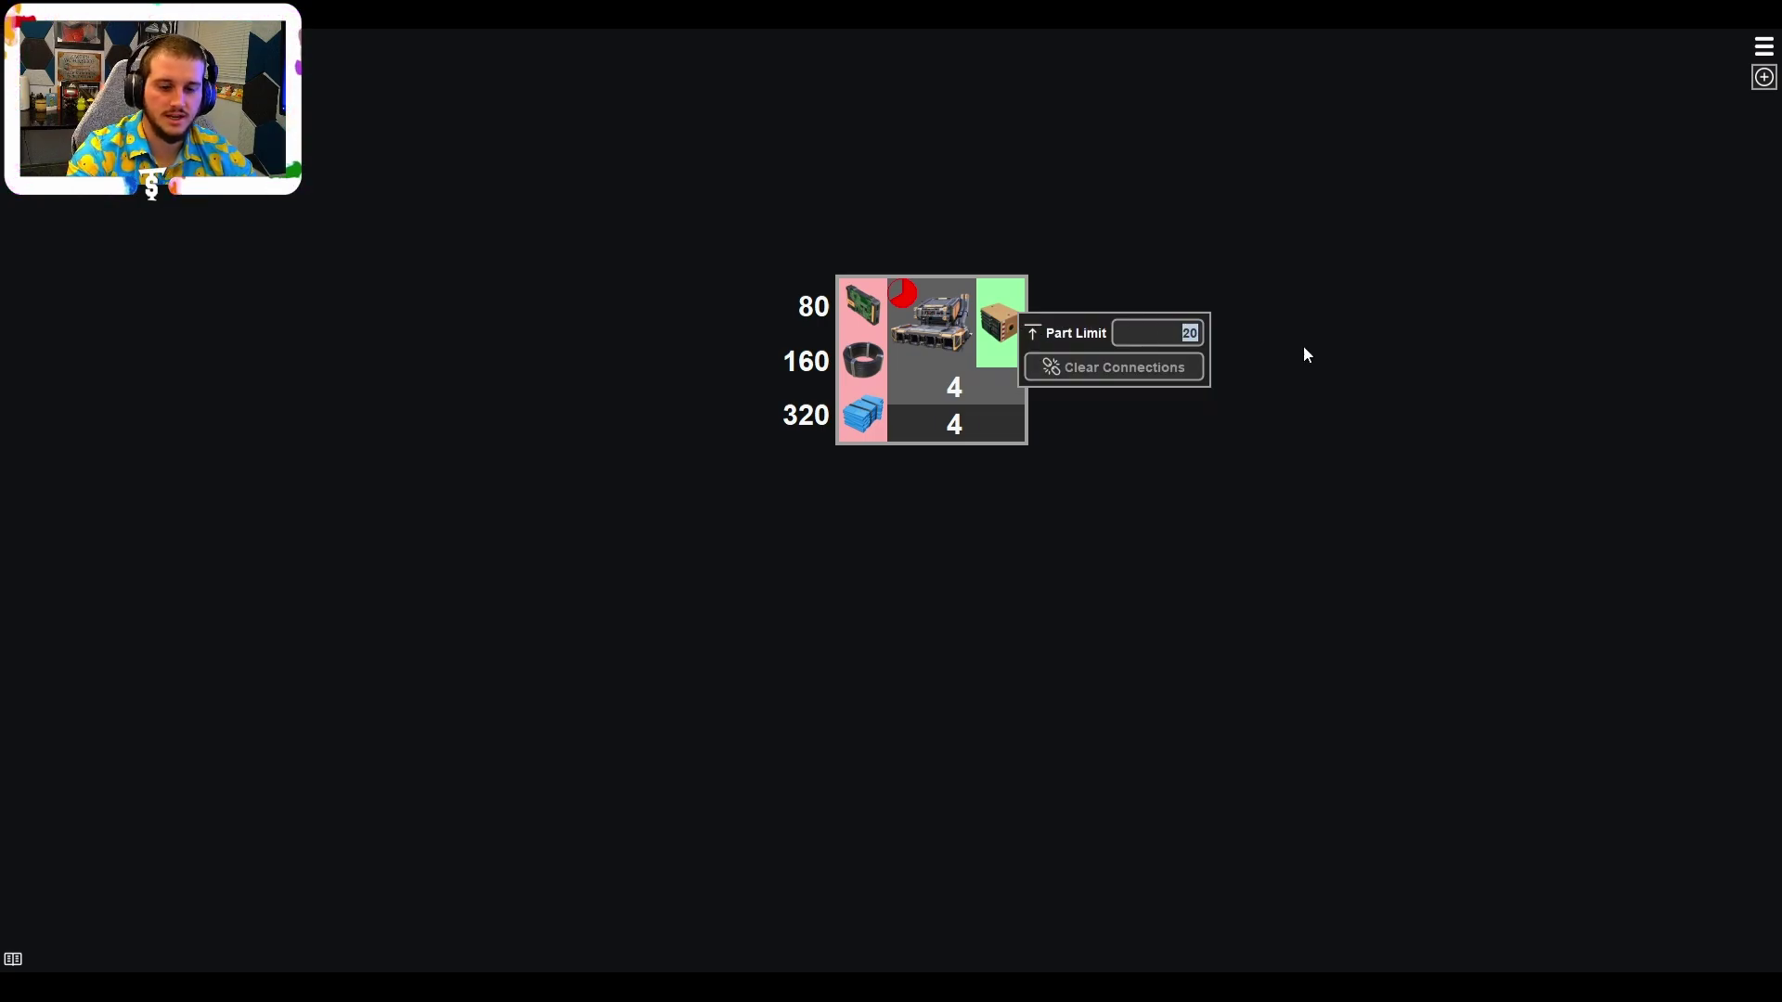
{"action": "type", "text": "10"}
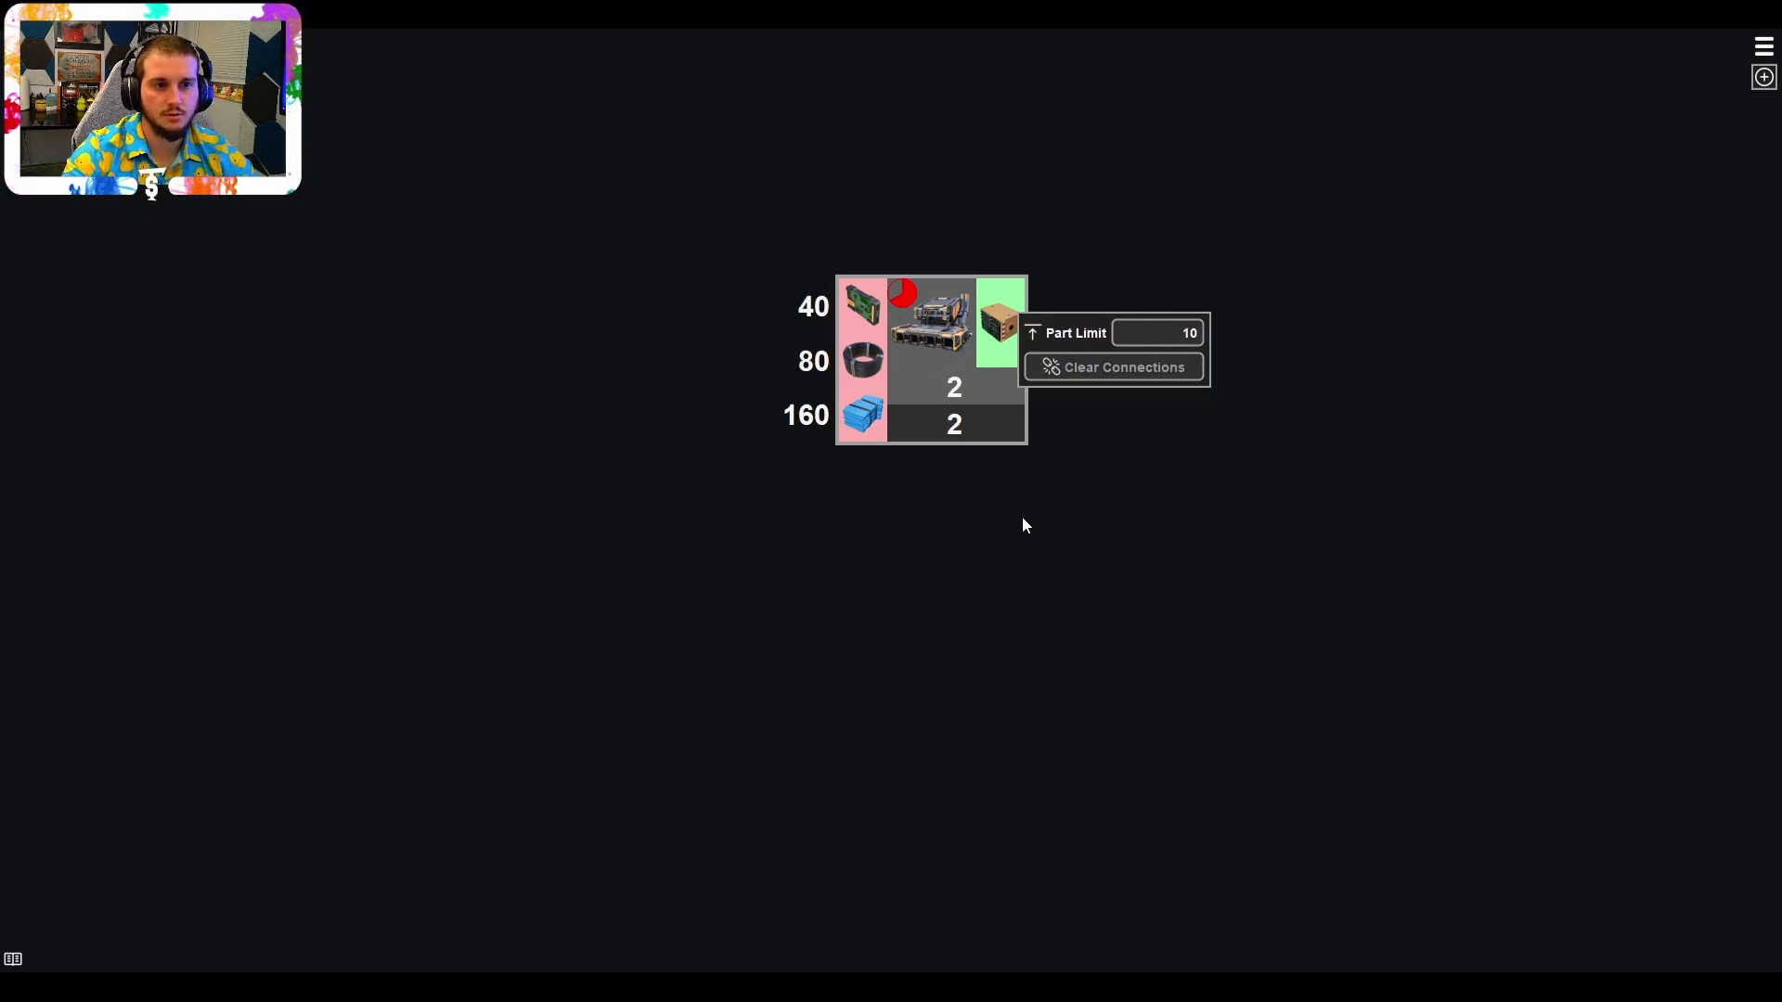
{"action": "left_click", "coordinate": [979, 472]}
{"action": "scroll", "coordinate": [913, 410], "scroll_direction": "down", "scroll_amount": 3}
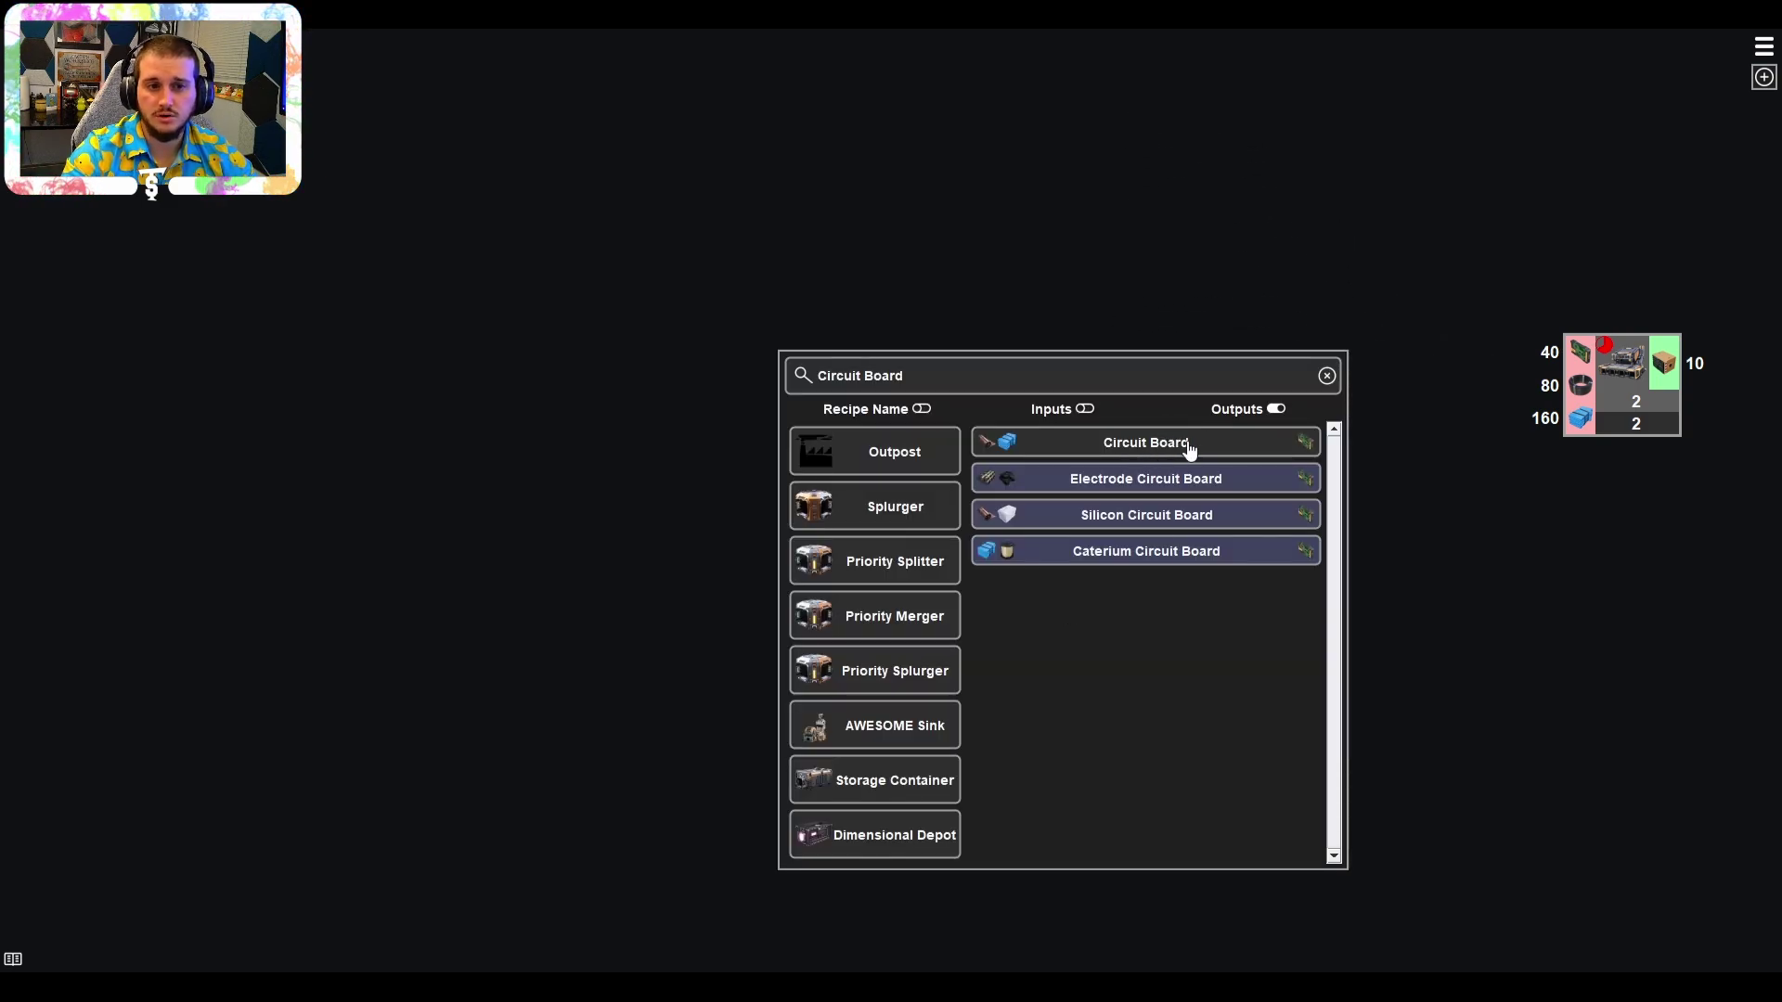
Pick the standard Circuit Board recipe and place its node above-left of the Computer node.
{"action": "mouse_move", "coordinate": [1191, 450]}
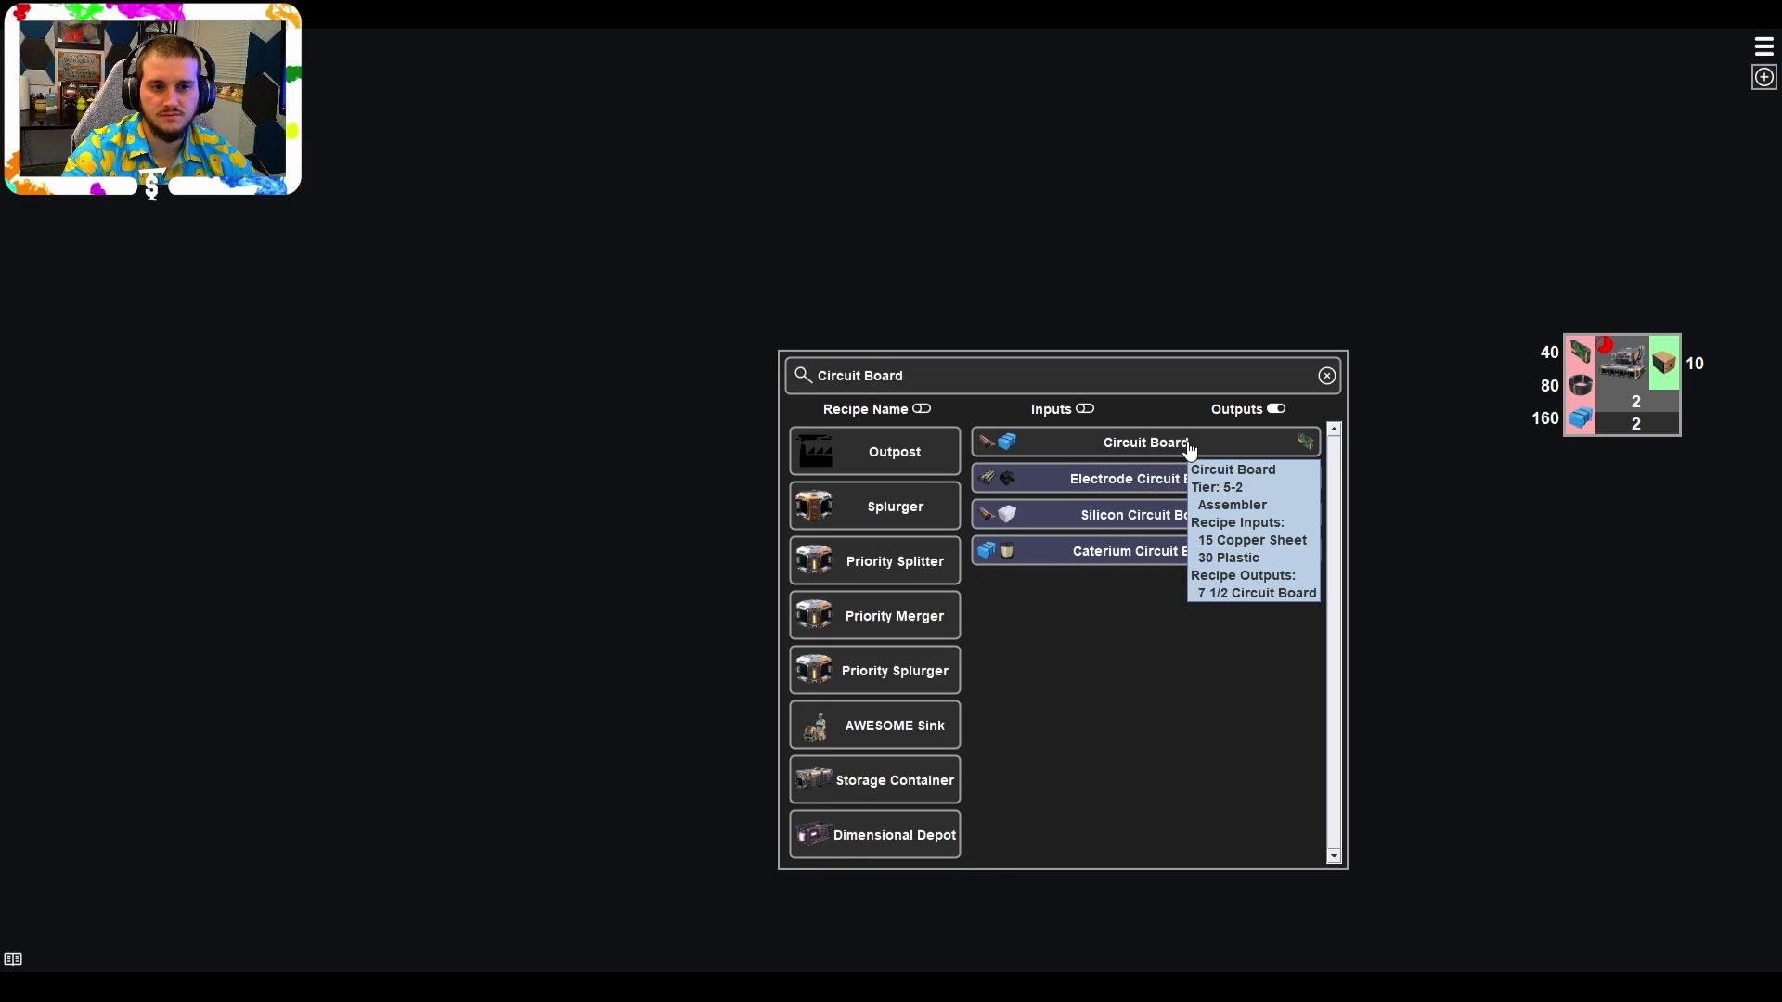
{"action": "left_click", "coordinate": [1190, 452]}
{"action": "left_click_drag", "start_coordinate": [1064, 553], "coordinate": [1093, 239]}
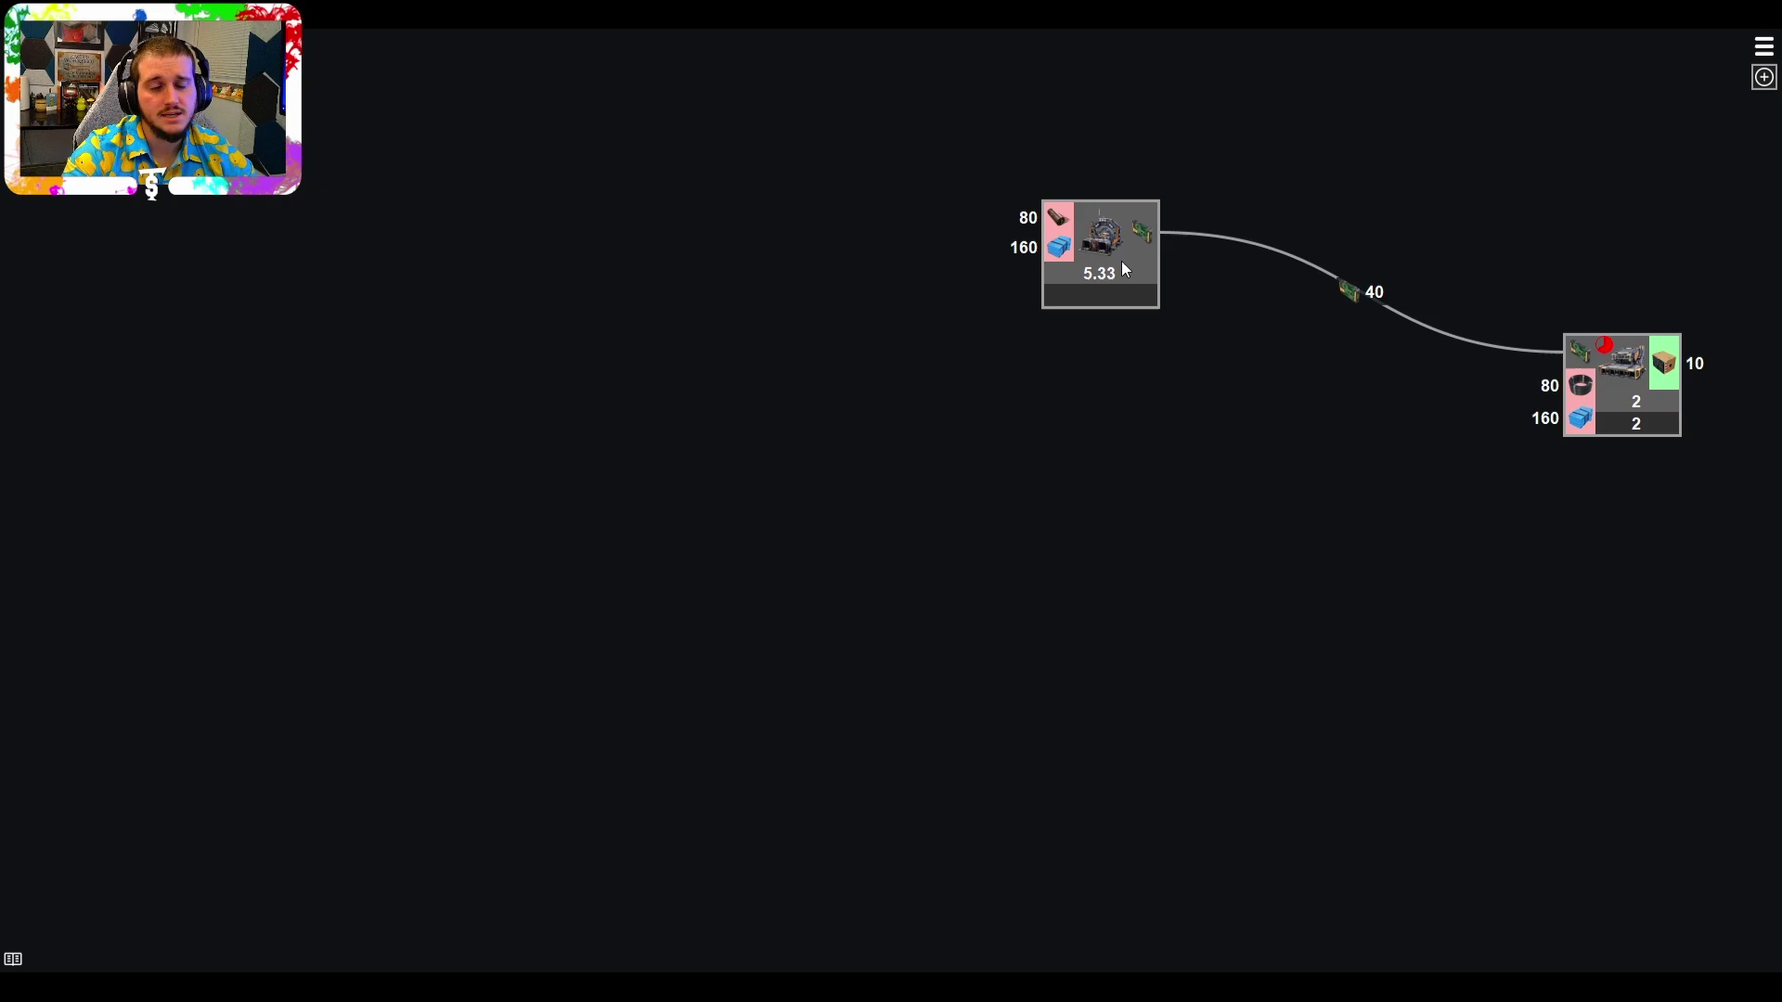
{"action": "mouse_move", "coordinate": [1122, 263]}
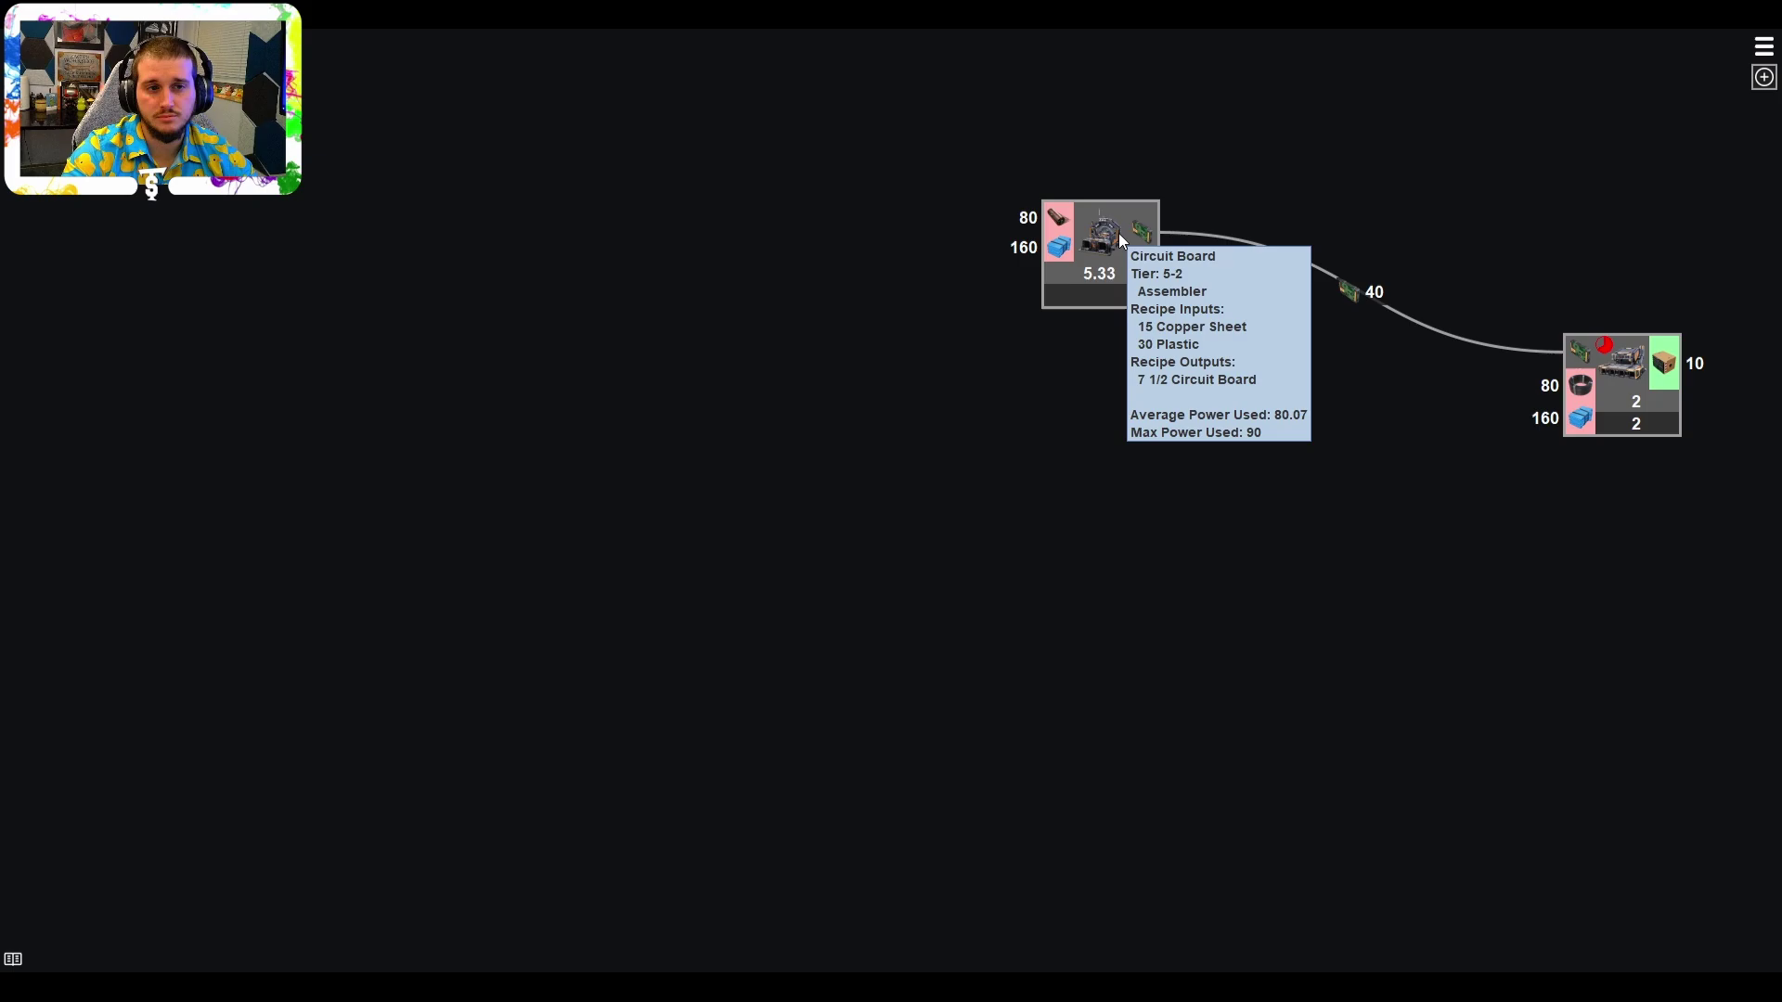
Try Circuit Board clock speeds of 250, 200 and 175 before settling on 177.5% for 3 machines.
{"action": "right_click", "coordinate": [1120, 234]}
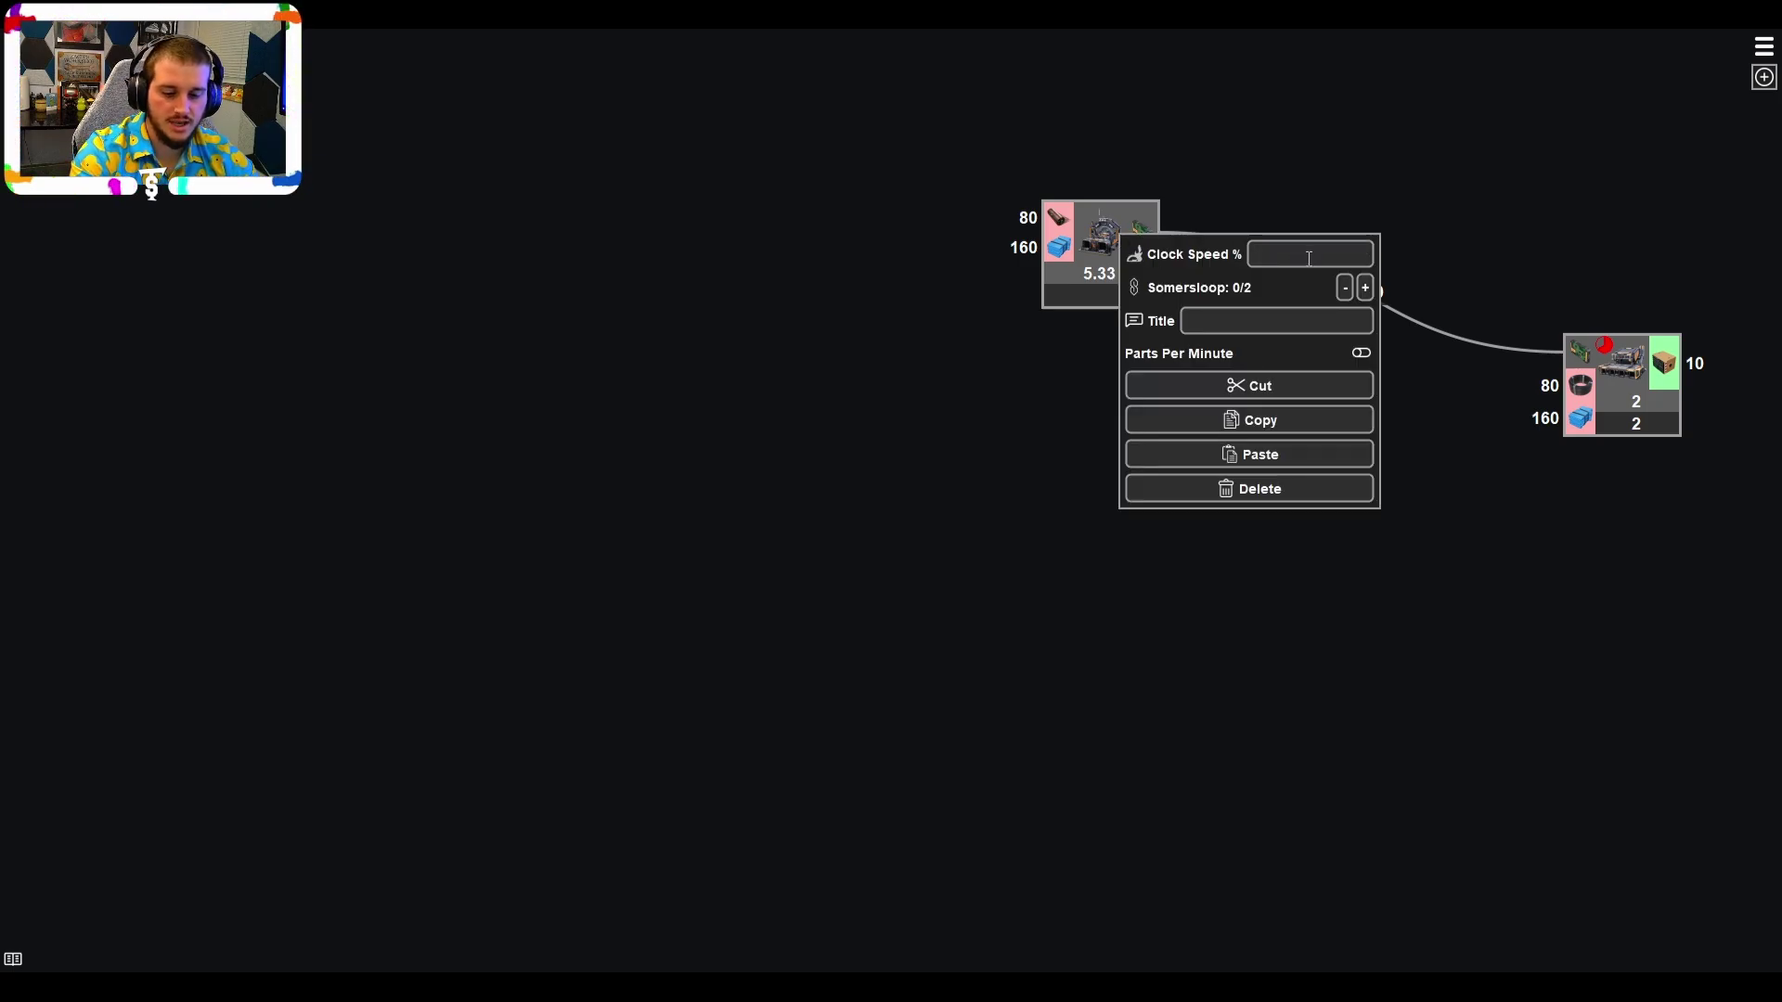
{"action": "type", "text": "2"}
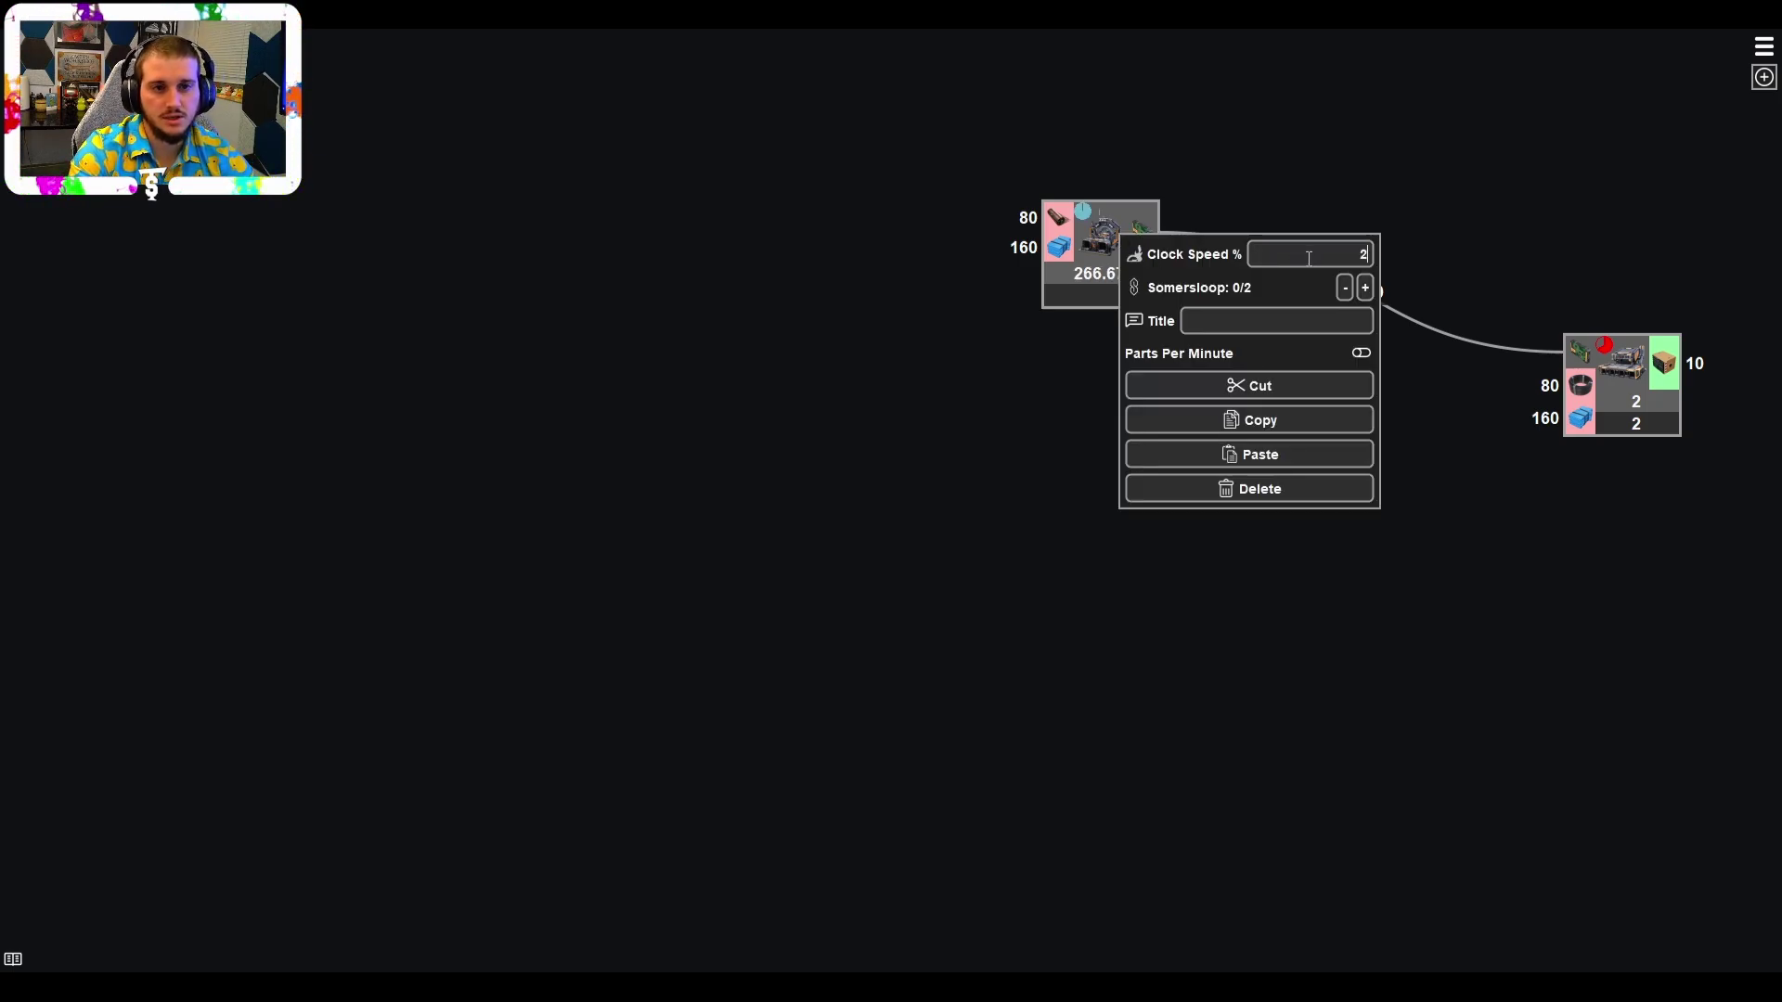
{"action": "type", "text": "50"}
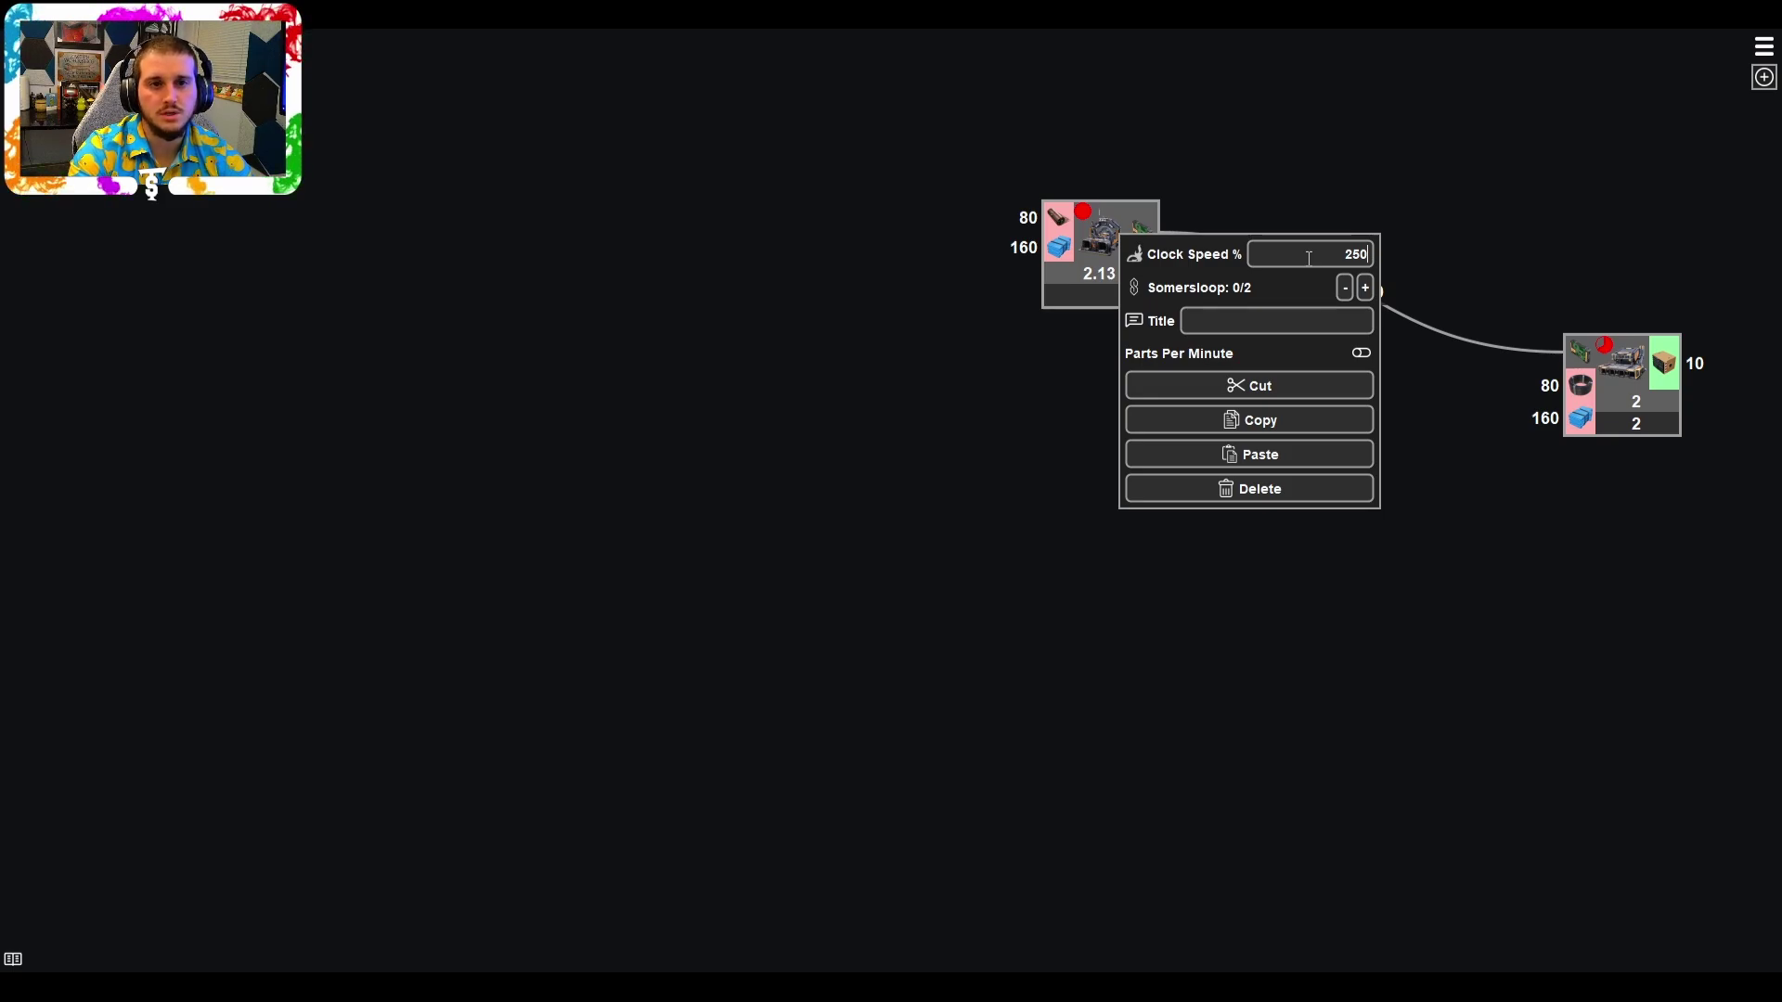
{"action": "key", "text": "BackSpace"}
{"action": "key", "text": "BackSpace"}
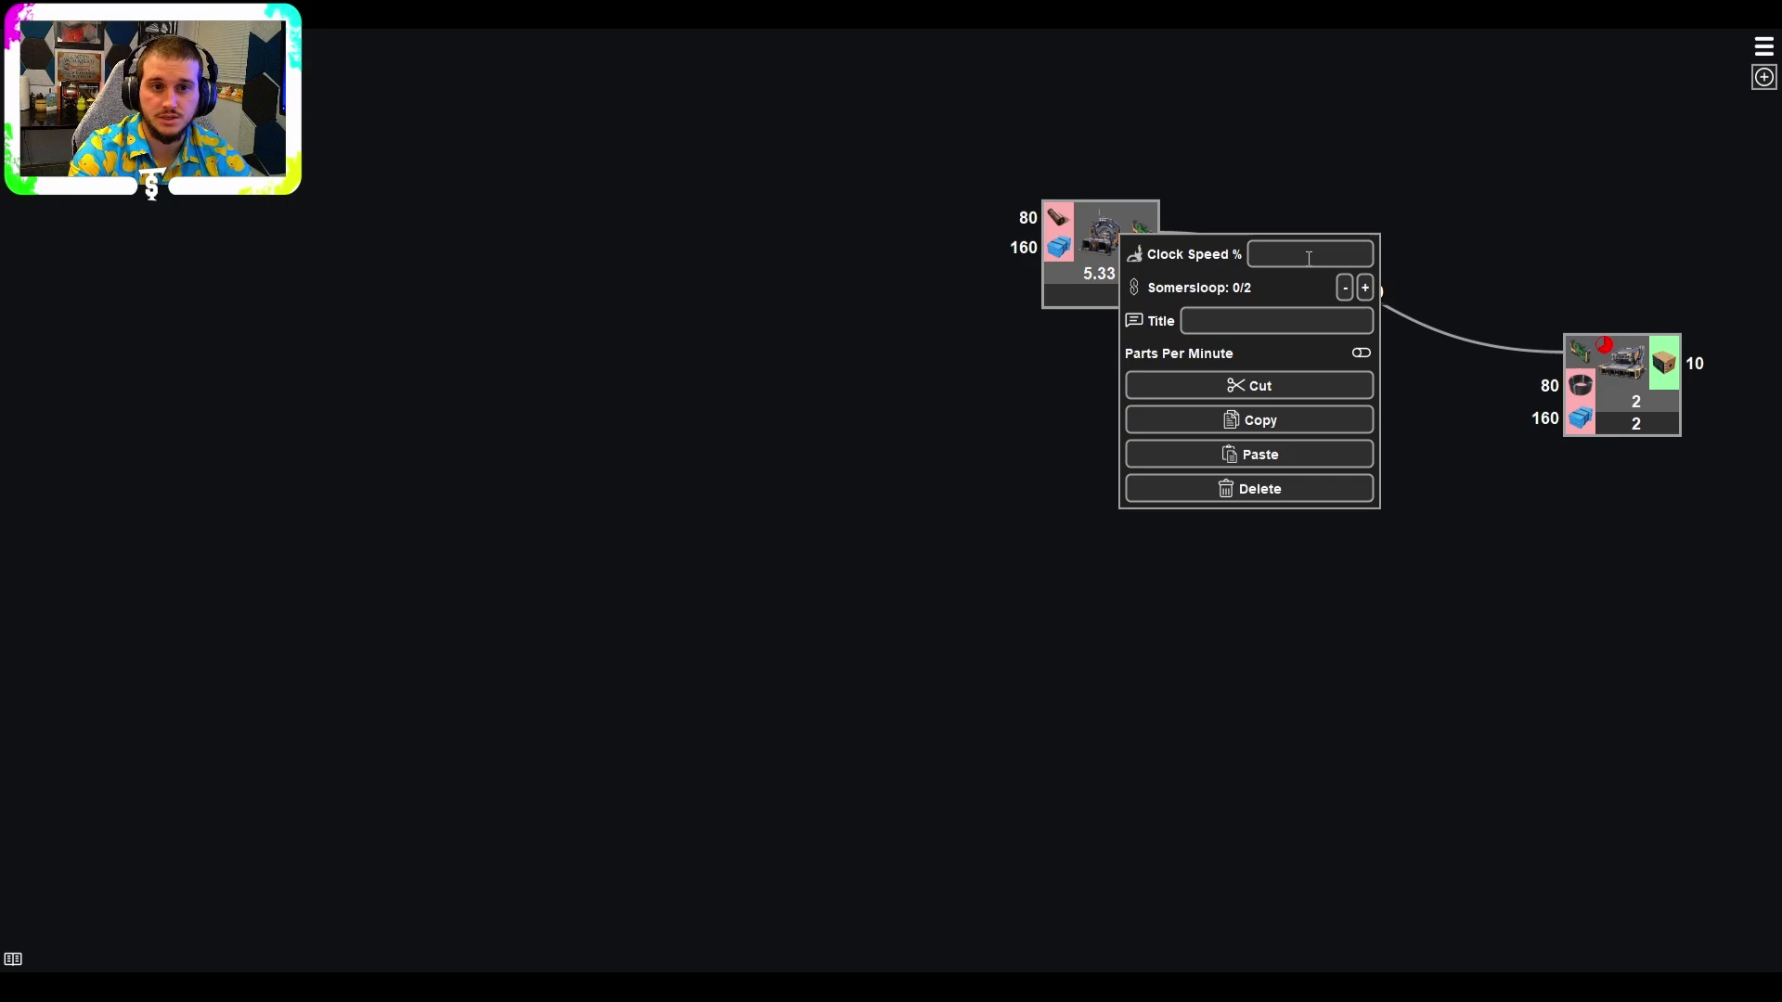
{"action": "type", "text": "200"}
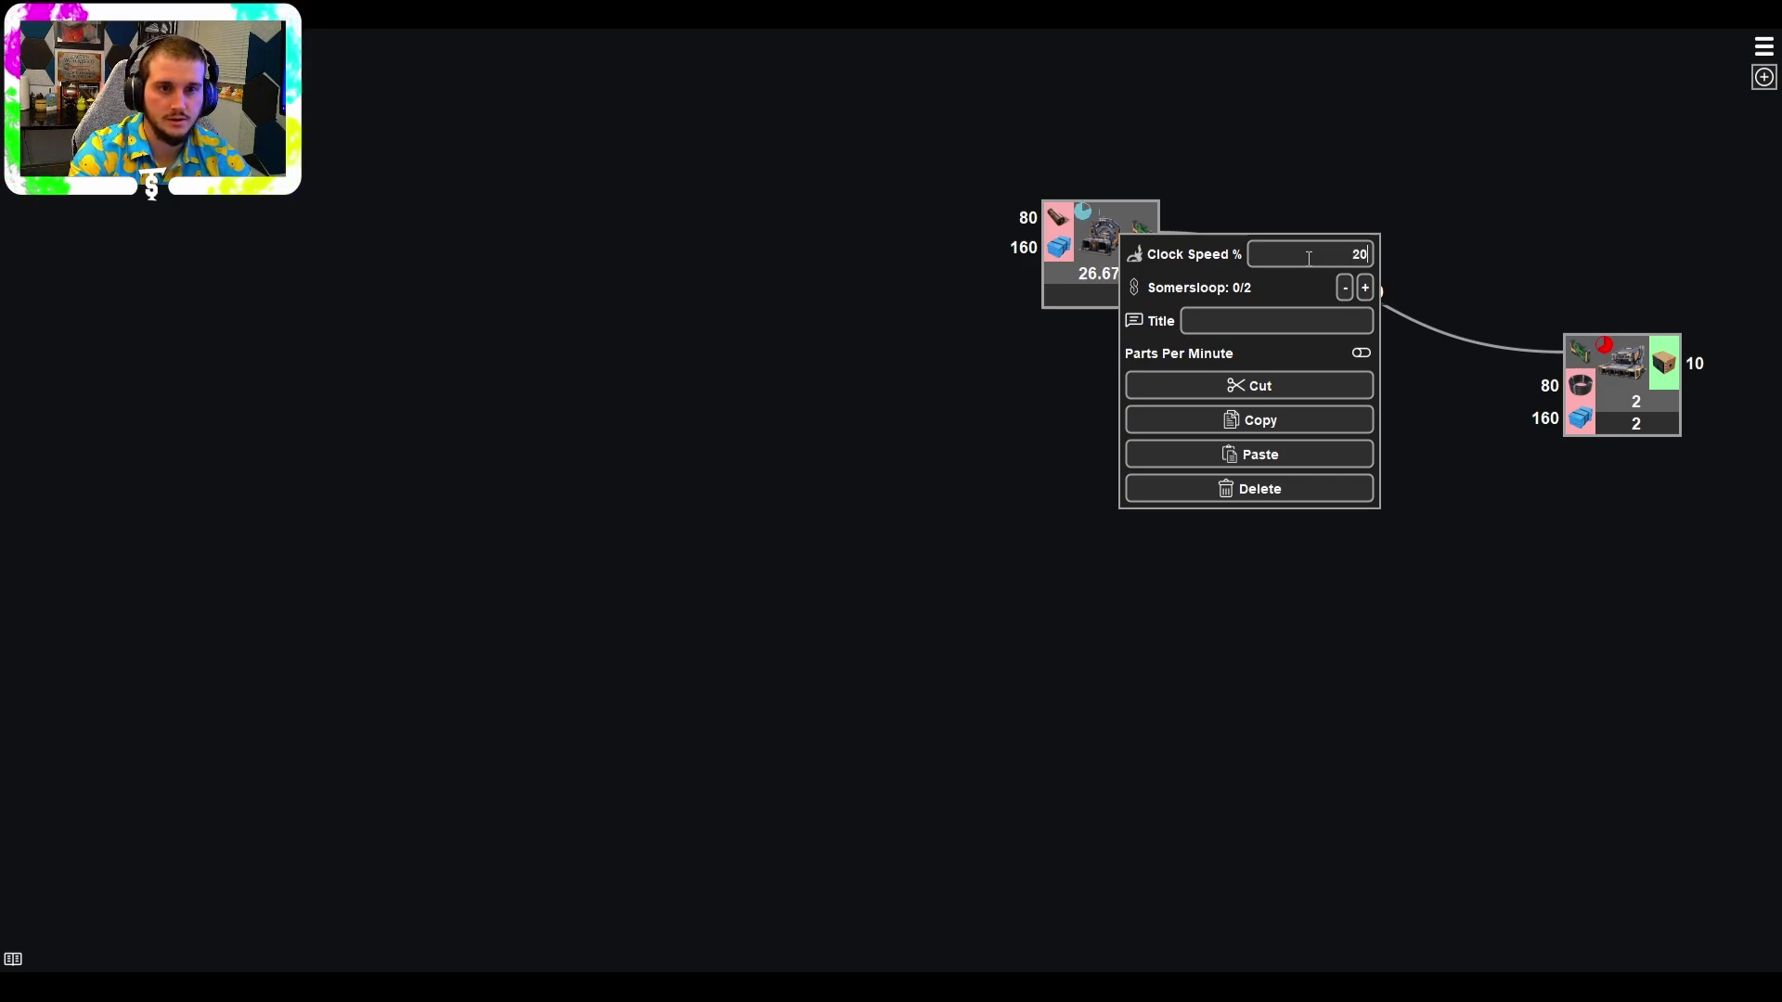
{"action": "key", "text": "BackSpace"}
{"action": "key", "text": "BackSpace"}
{"action": "key", "text": "BackSpace"}
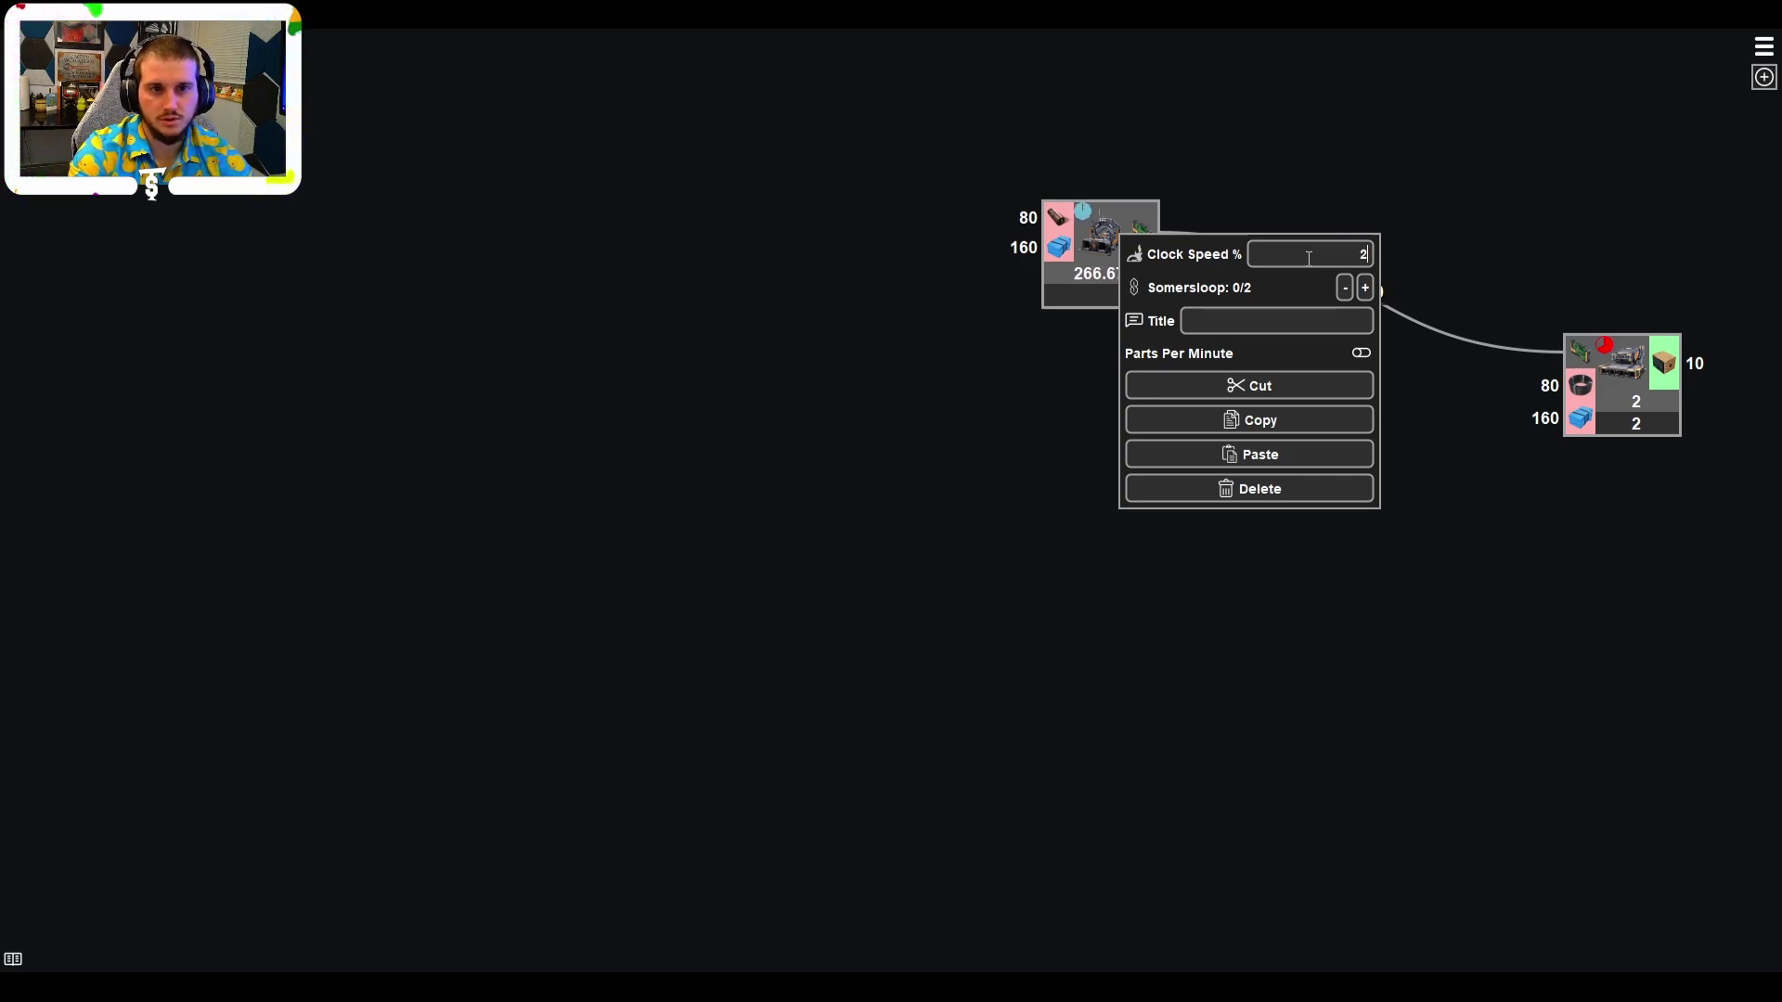
{"action": "type", "text": "175"}
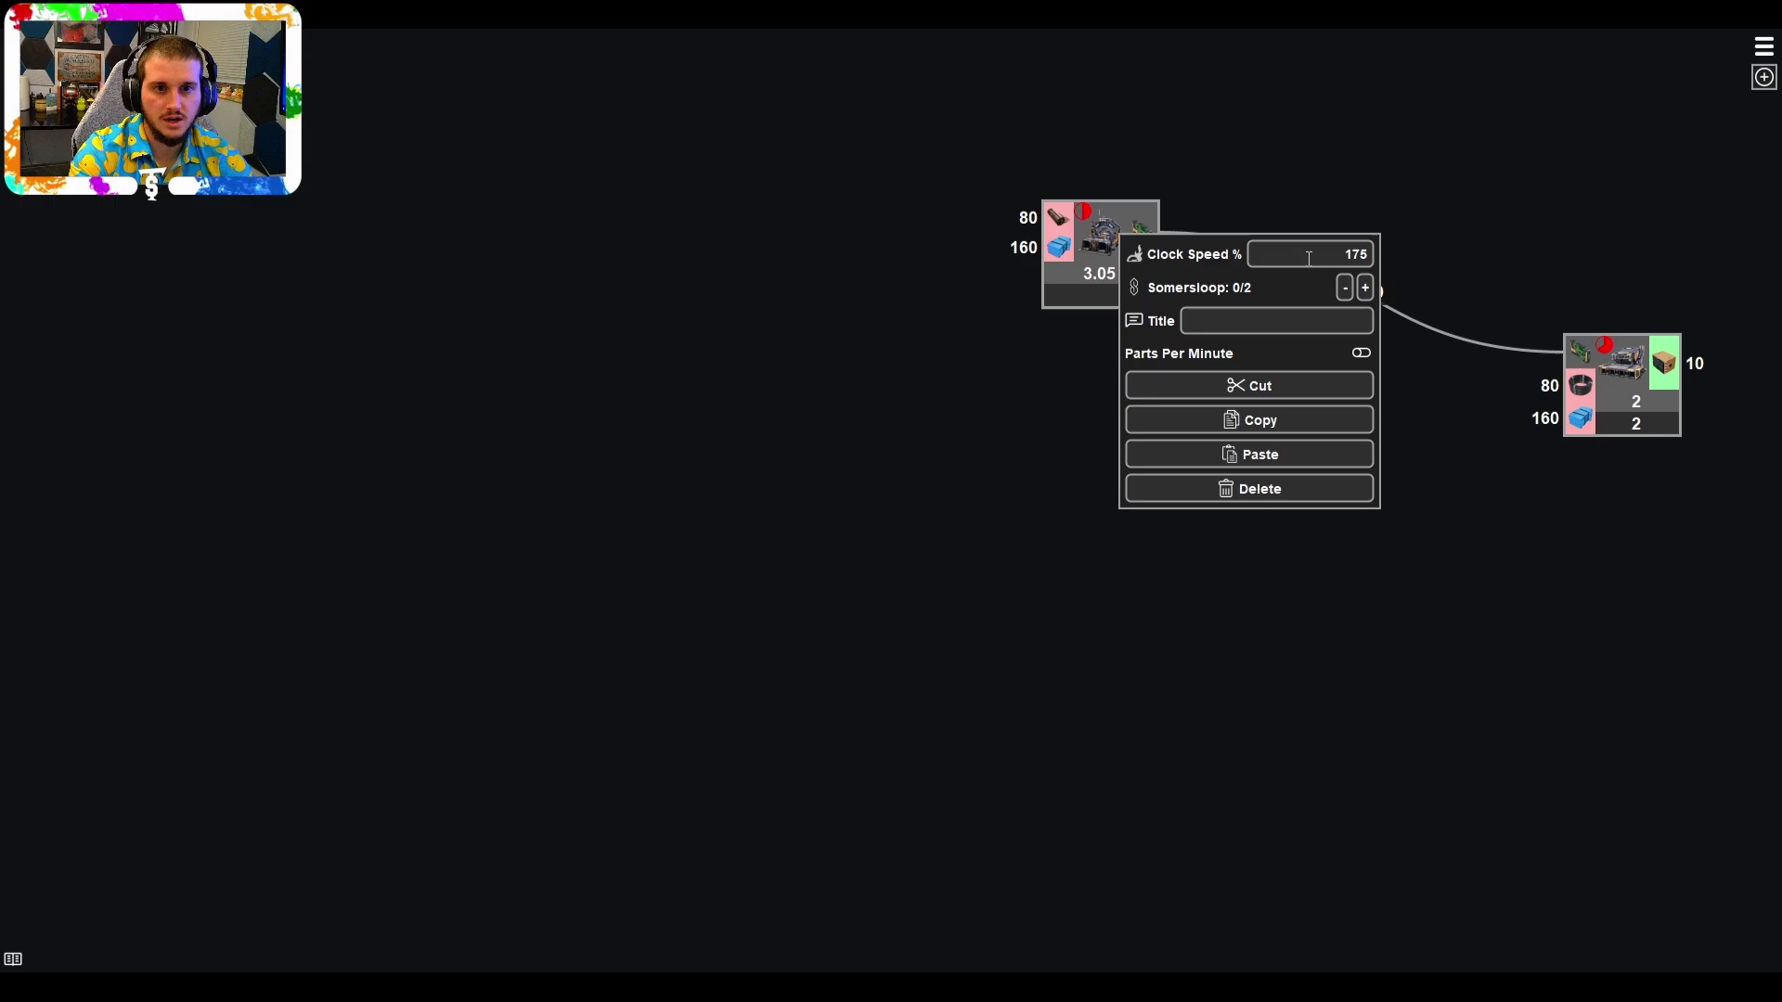
{"action": "key", "text": "BackSpace"}
{"action": "type", "text": "7.5"}
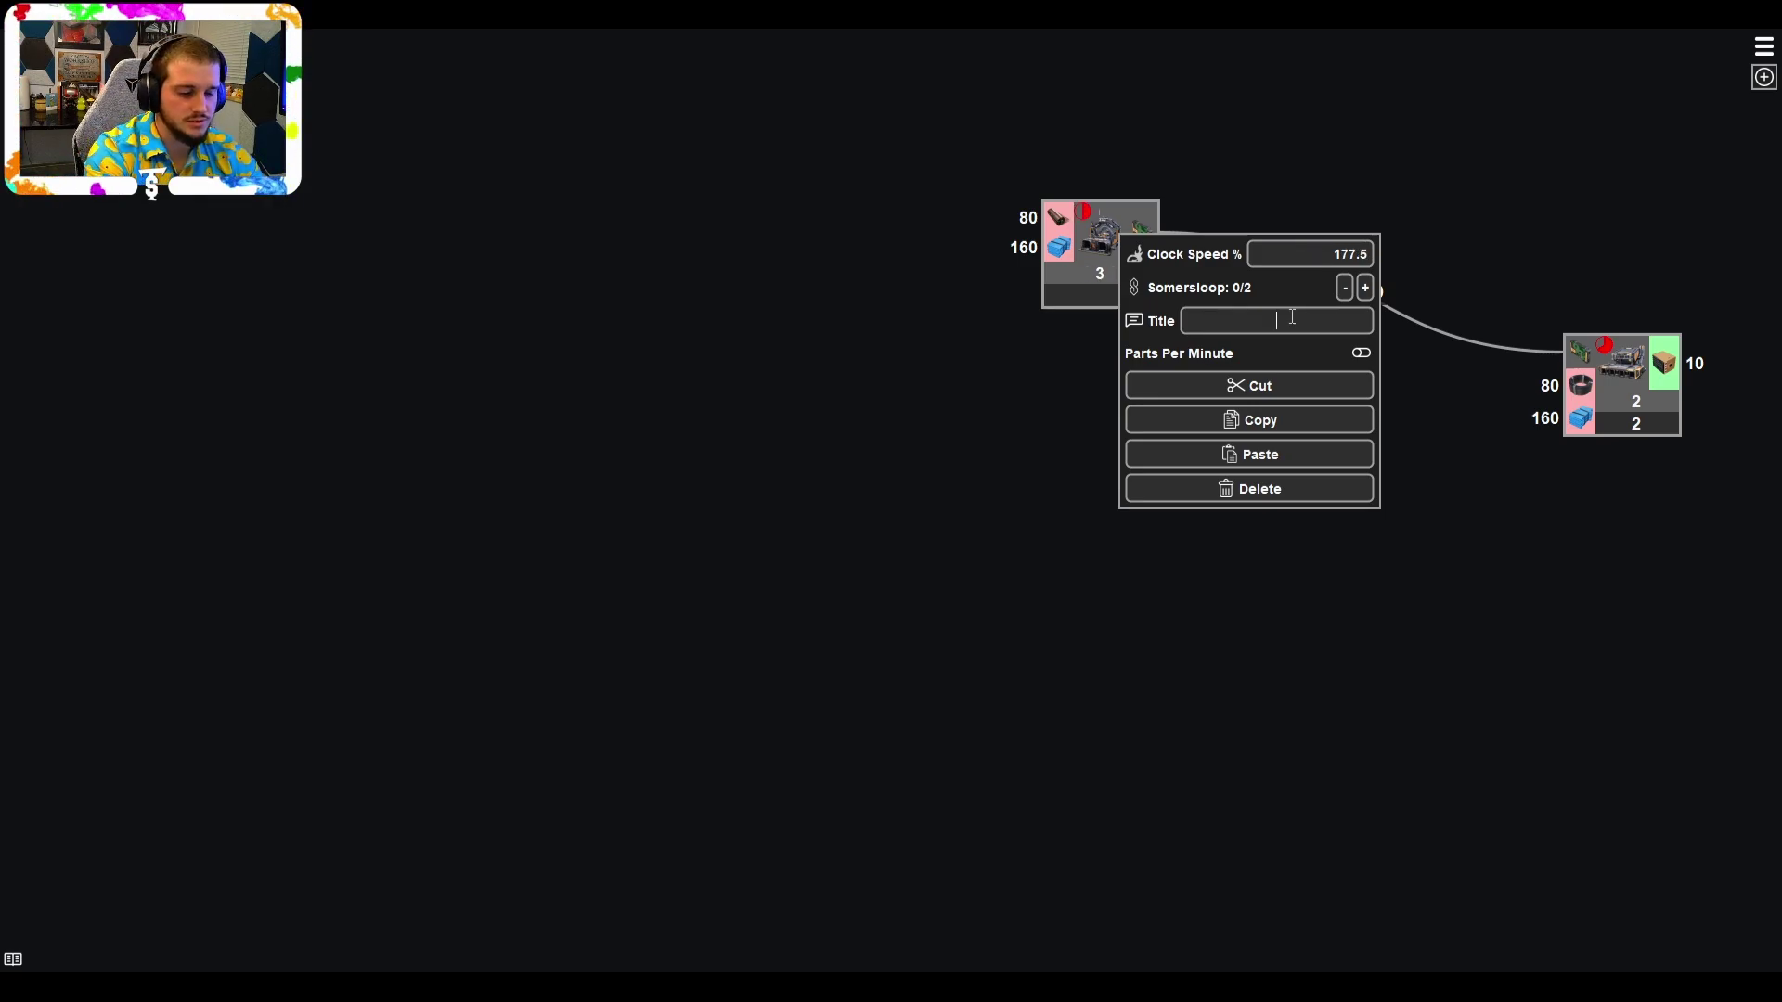
{"action": "type", "text": "Ciruit"}
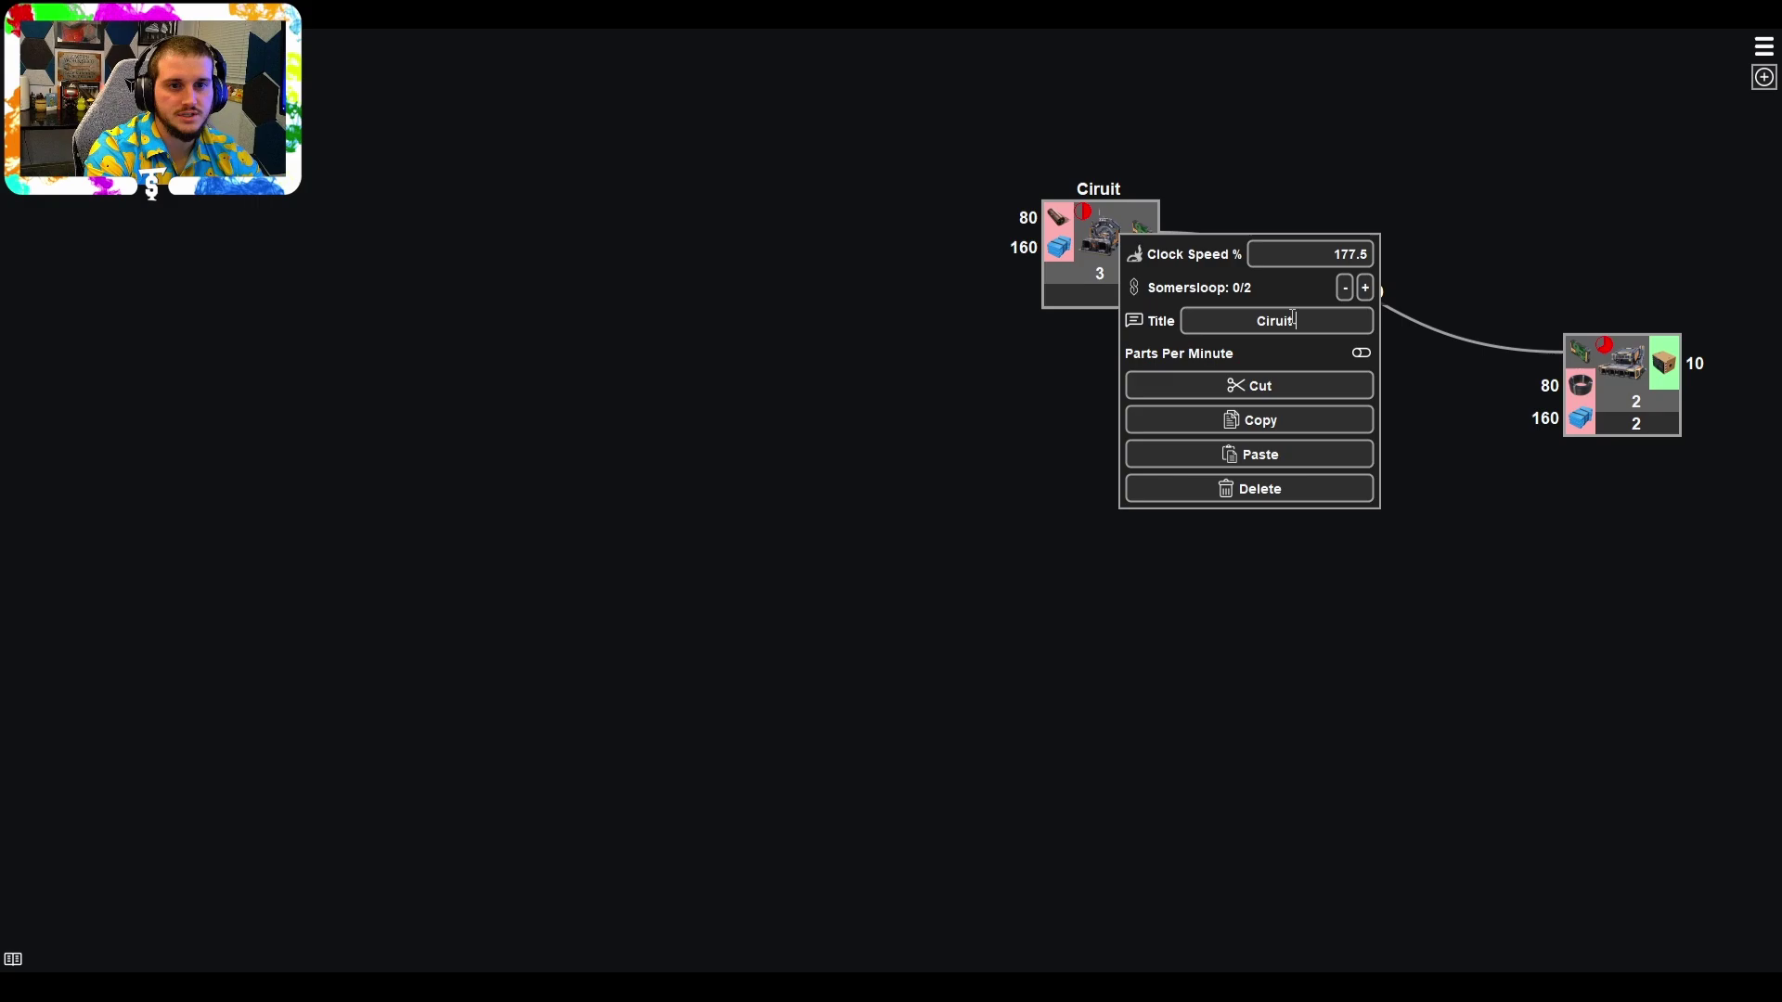
{"action": "type", "text": " Boards"}
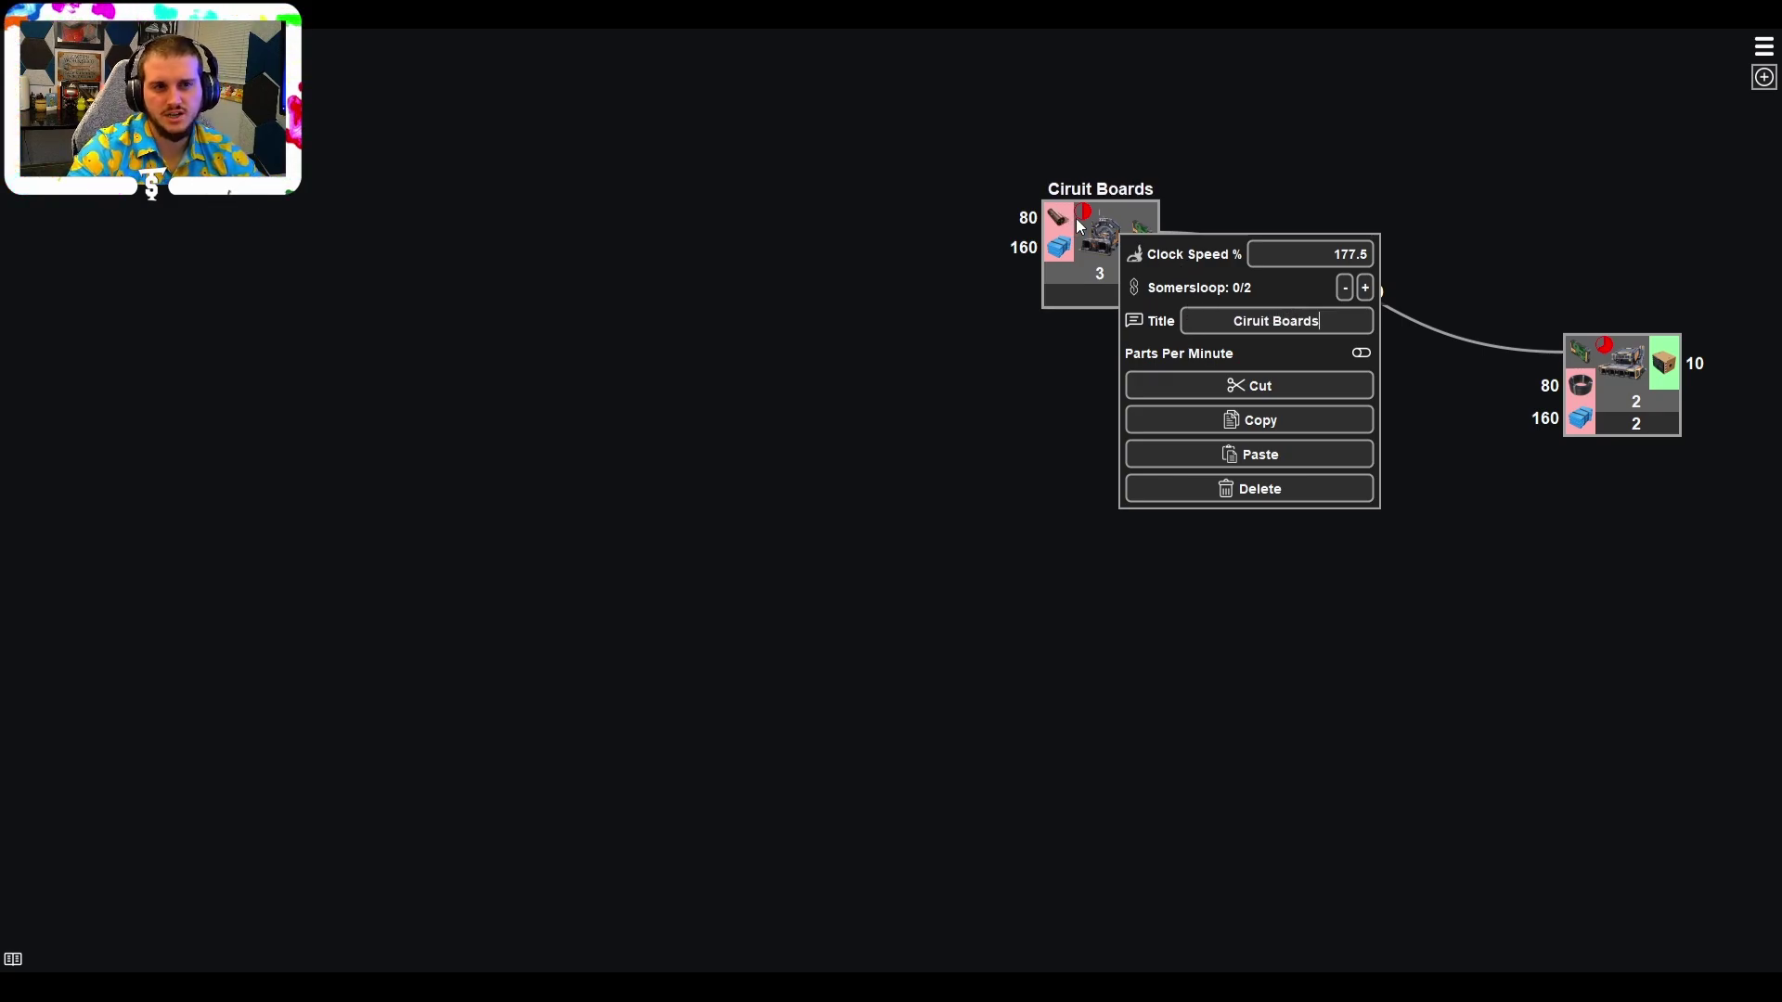
Finish the circuit board title 'Ciruit Boards @ 177.5%' and title the computer node 'Computers @ 200%'.
{"action": "type", "text": "@ 177"}
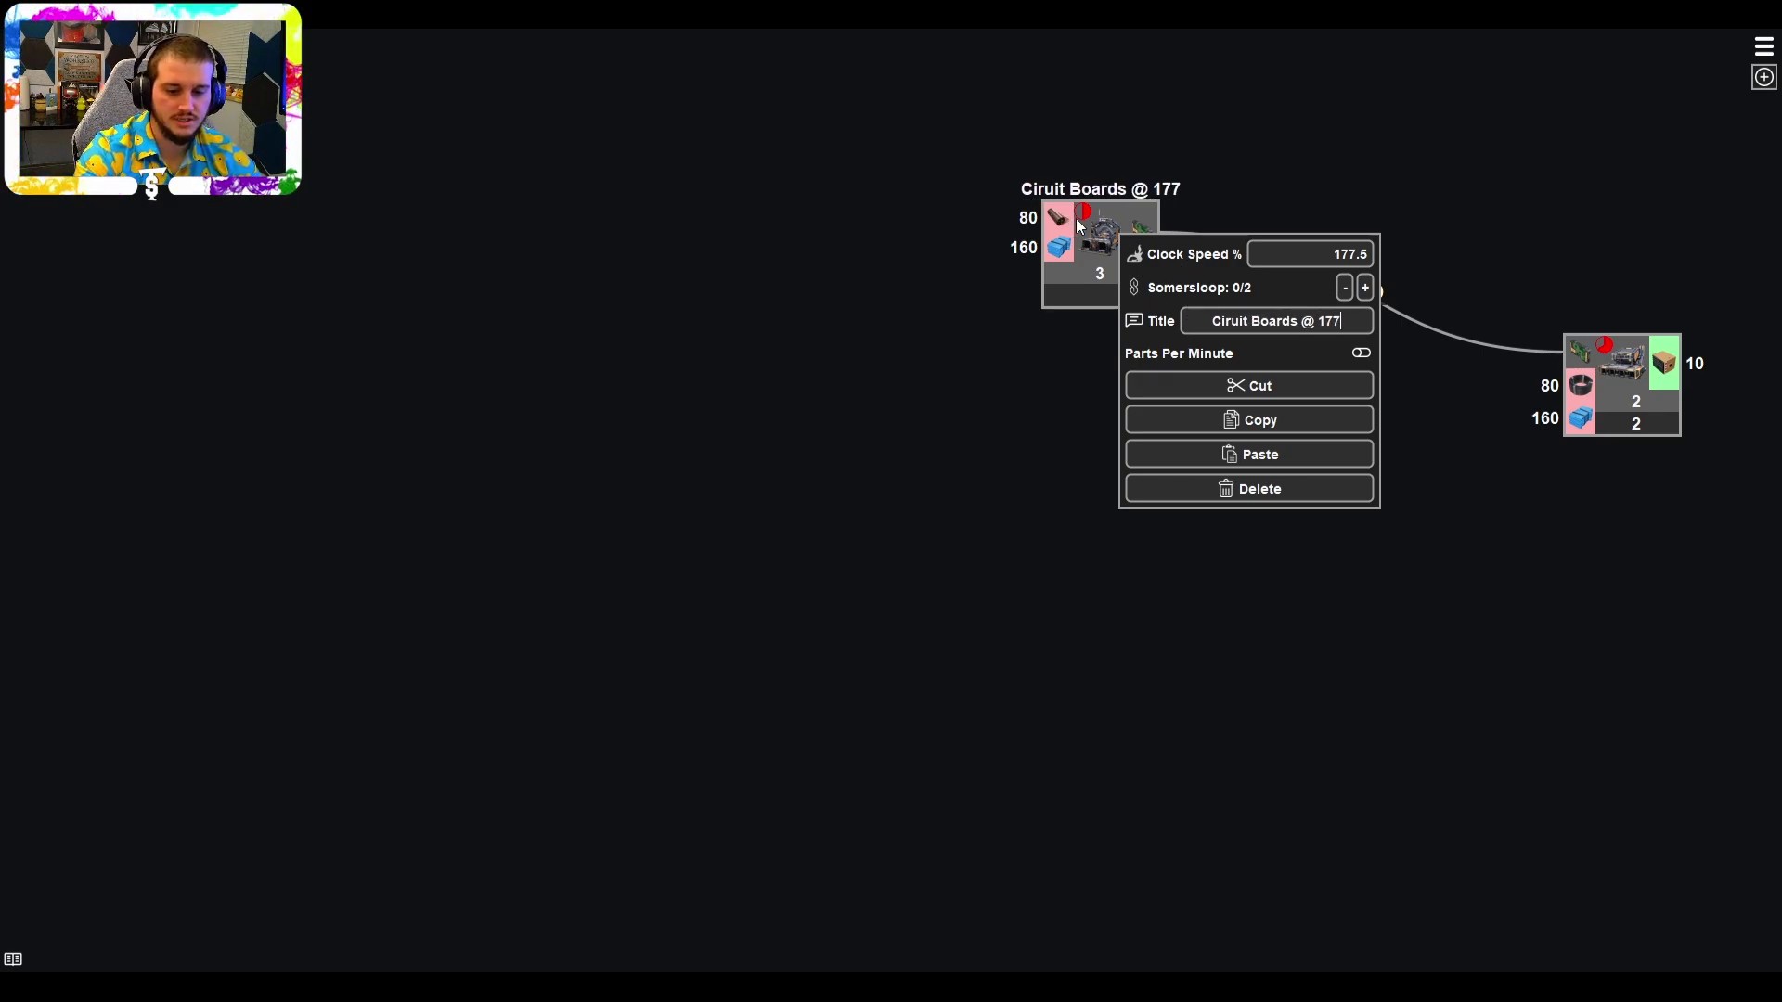
{"action": "type", "text": ".5%"}
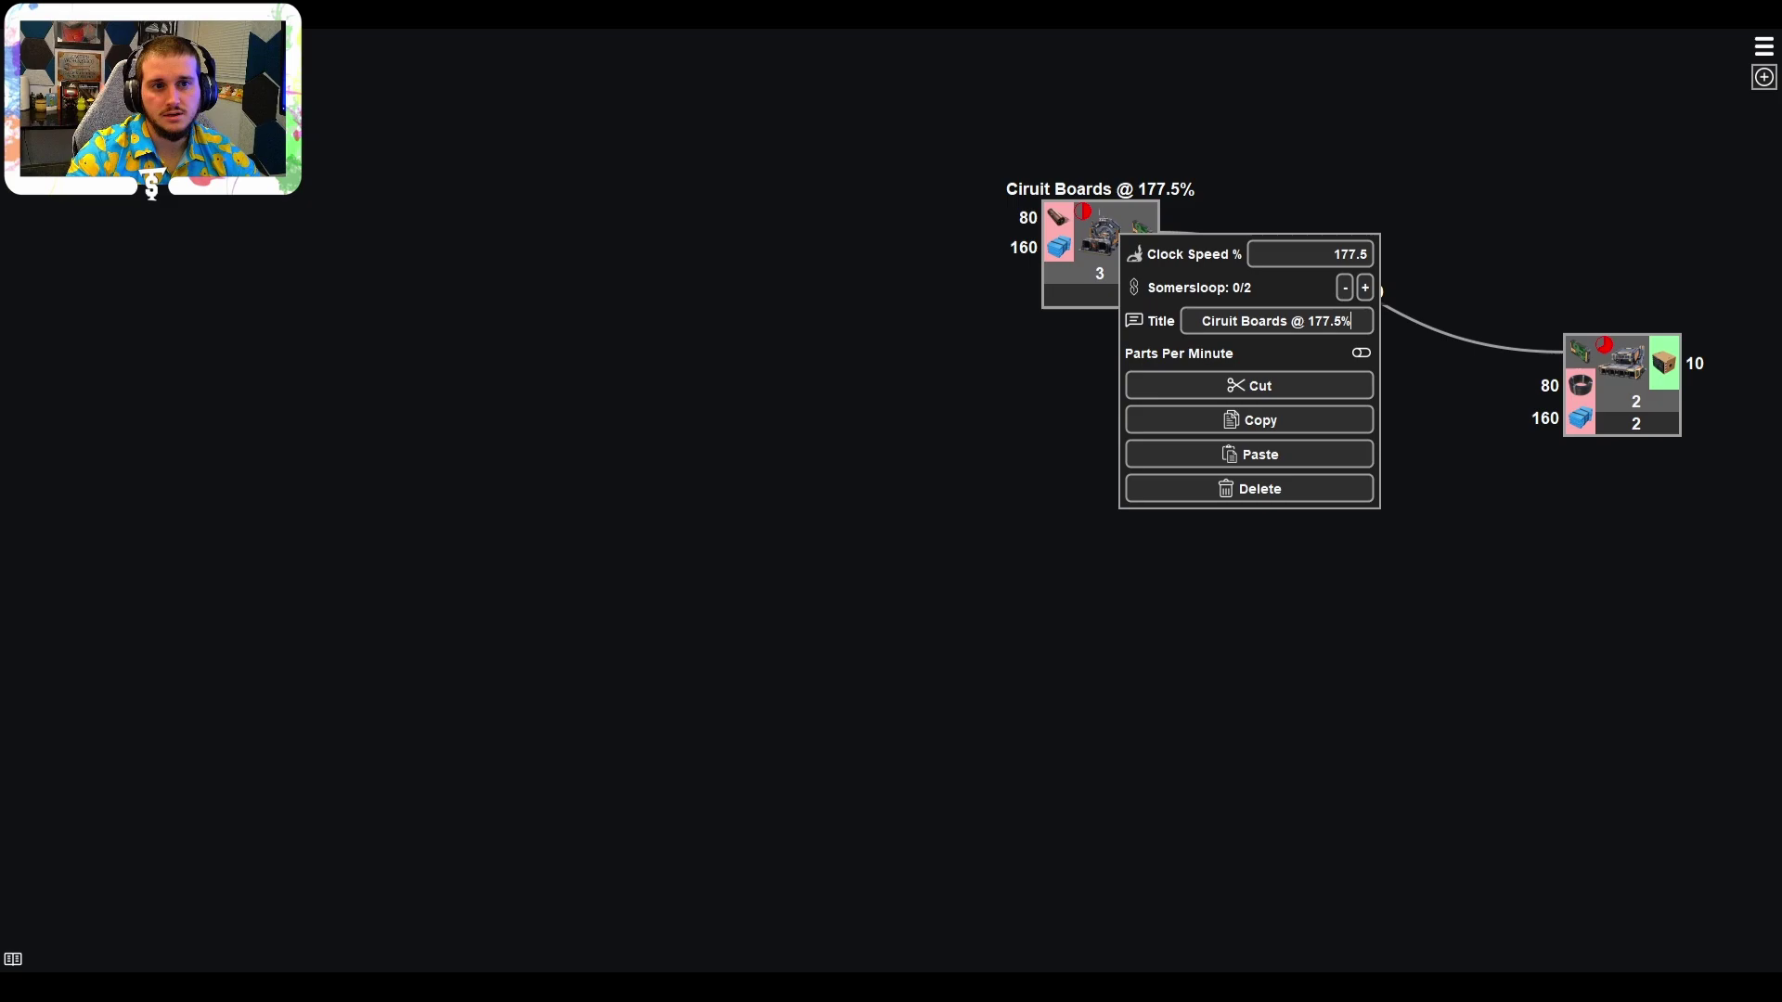
{"action": "left_click", "coordinate": [1298, 153]}
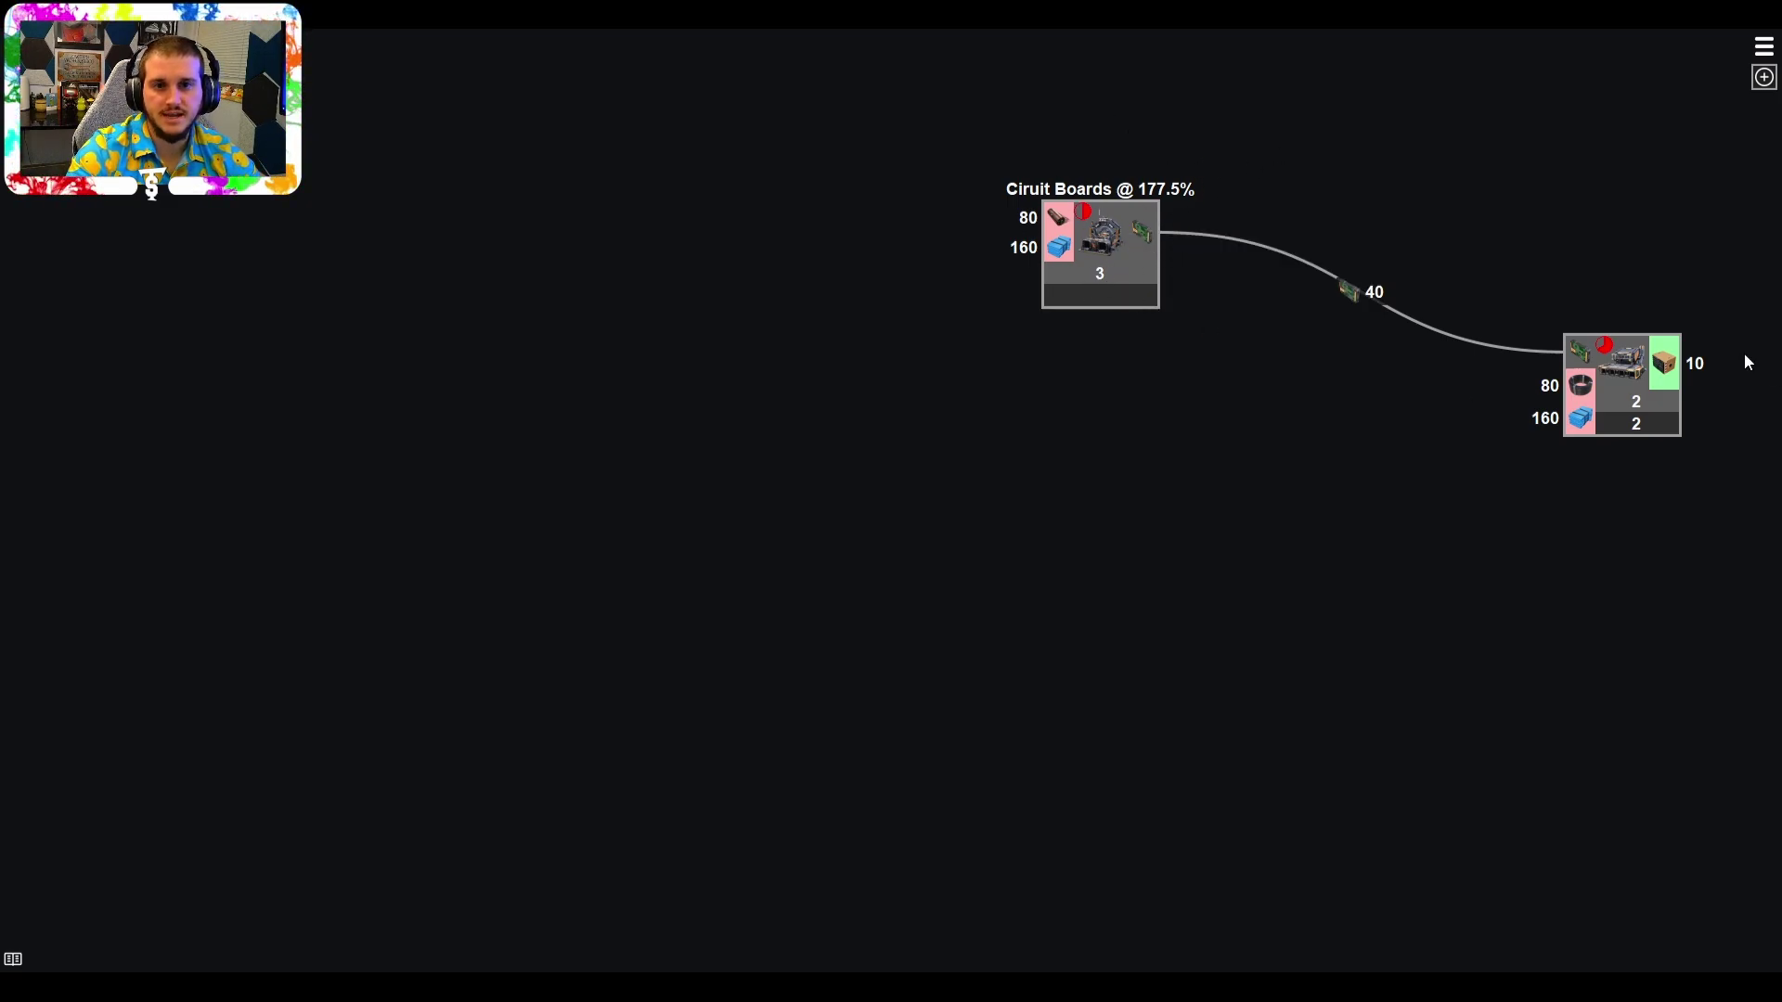
{"action": "left_click", "coordinate": [1631, 370]}
{"action": "type", "text": "Co"}
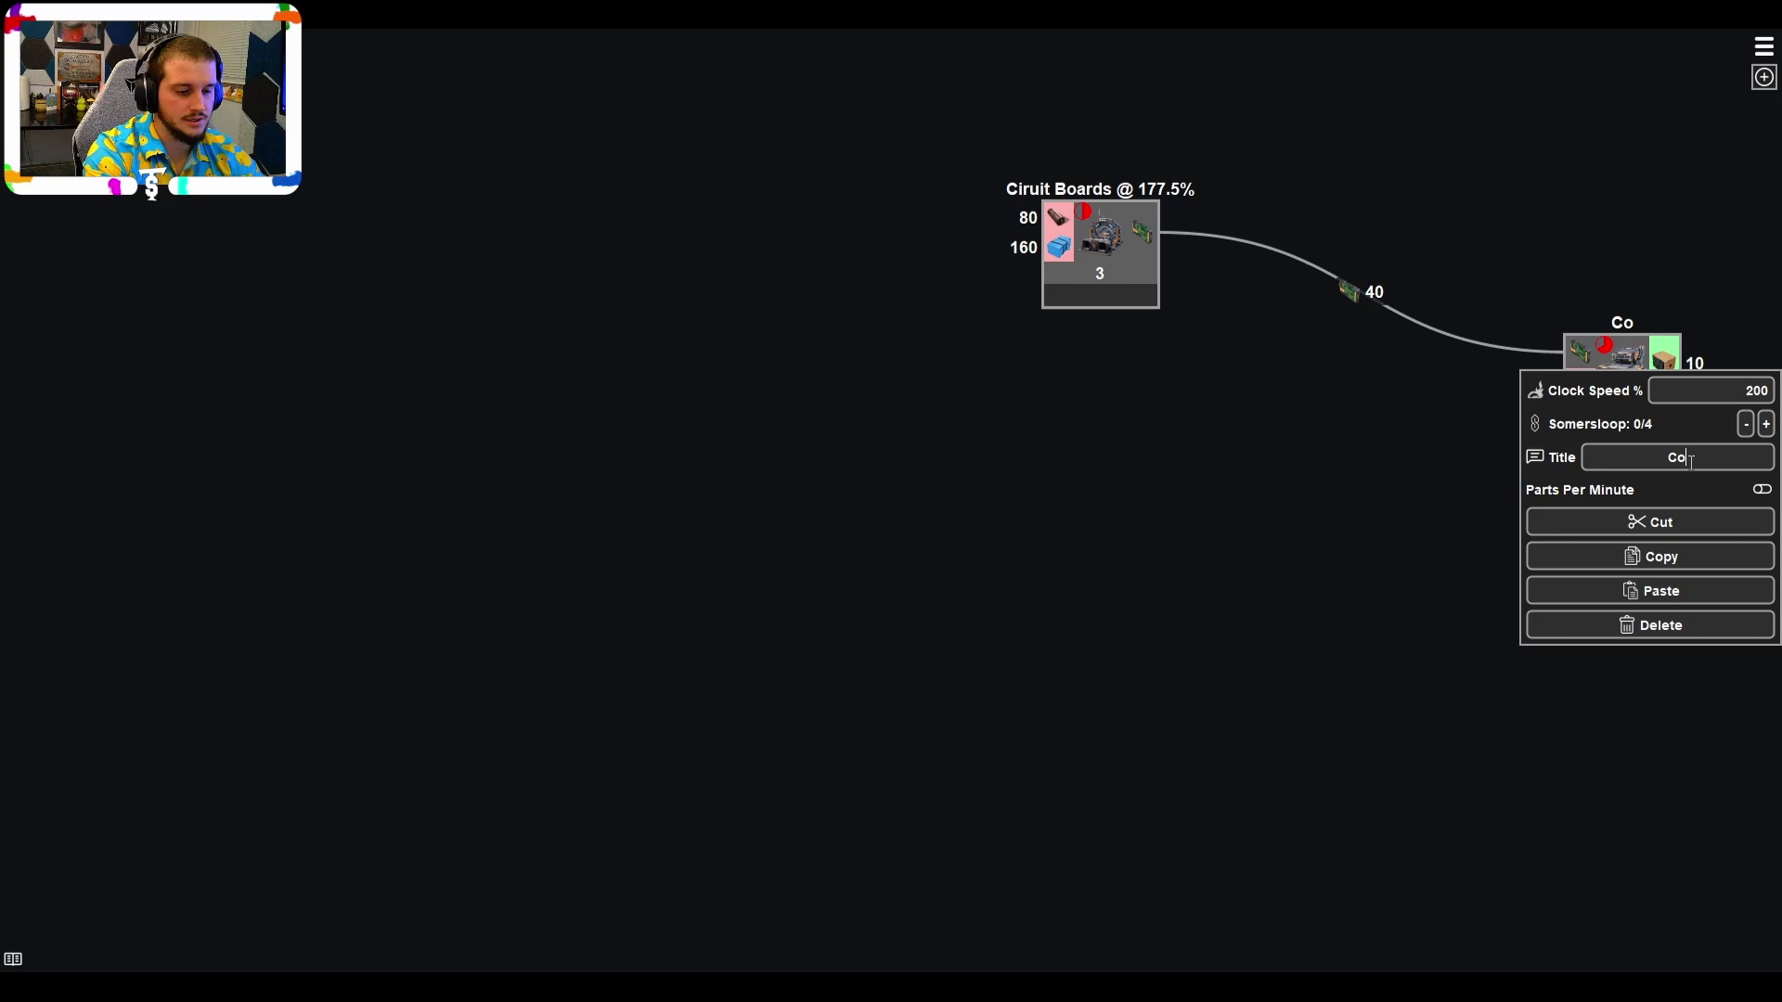
{"action": "type", "text": "mputers @ 200%"}
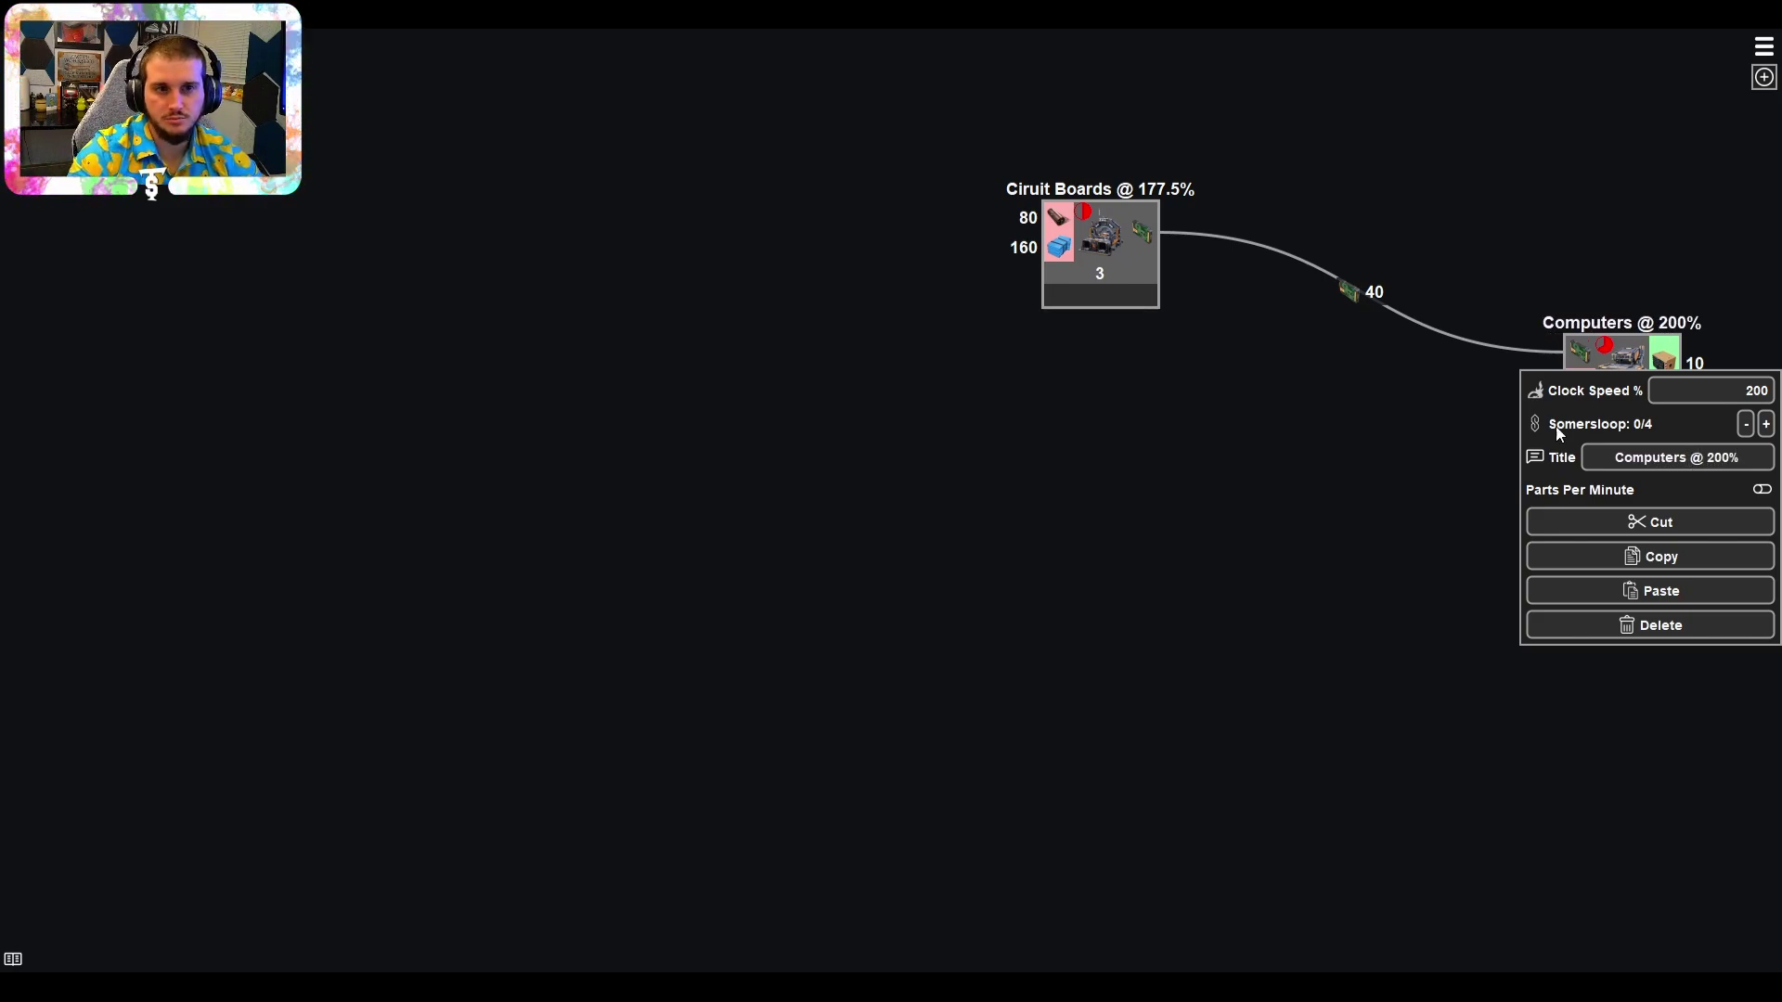
{"action": "left_click", "coordinate": [1366, 475]}
Add a Cable production node from the Computers' cable input and move it up-left.
{"action": "left_click_drag", "start_coordinate": [1572, 397], "coordinate": [1417, 432]}
{"action": "left_click", "coordinate": [1261, 325]}
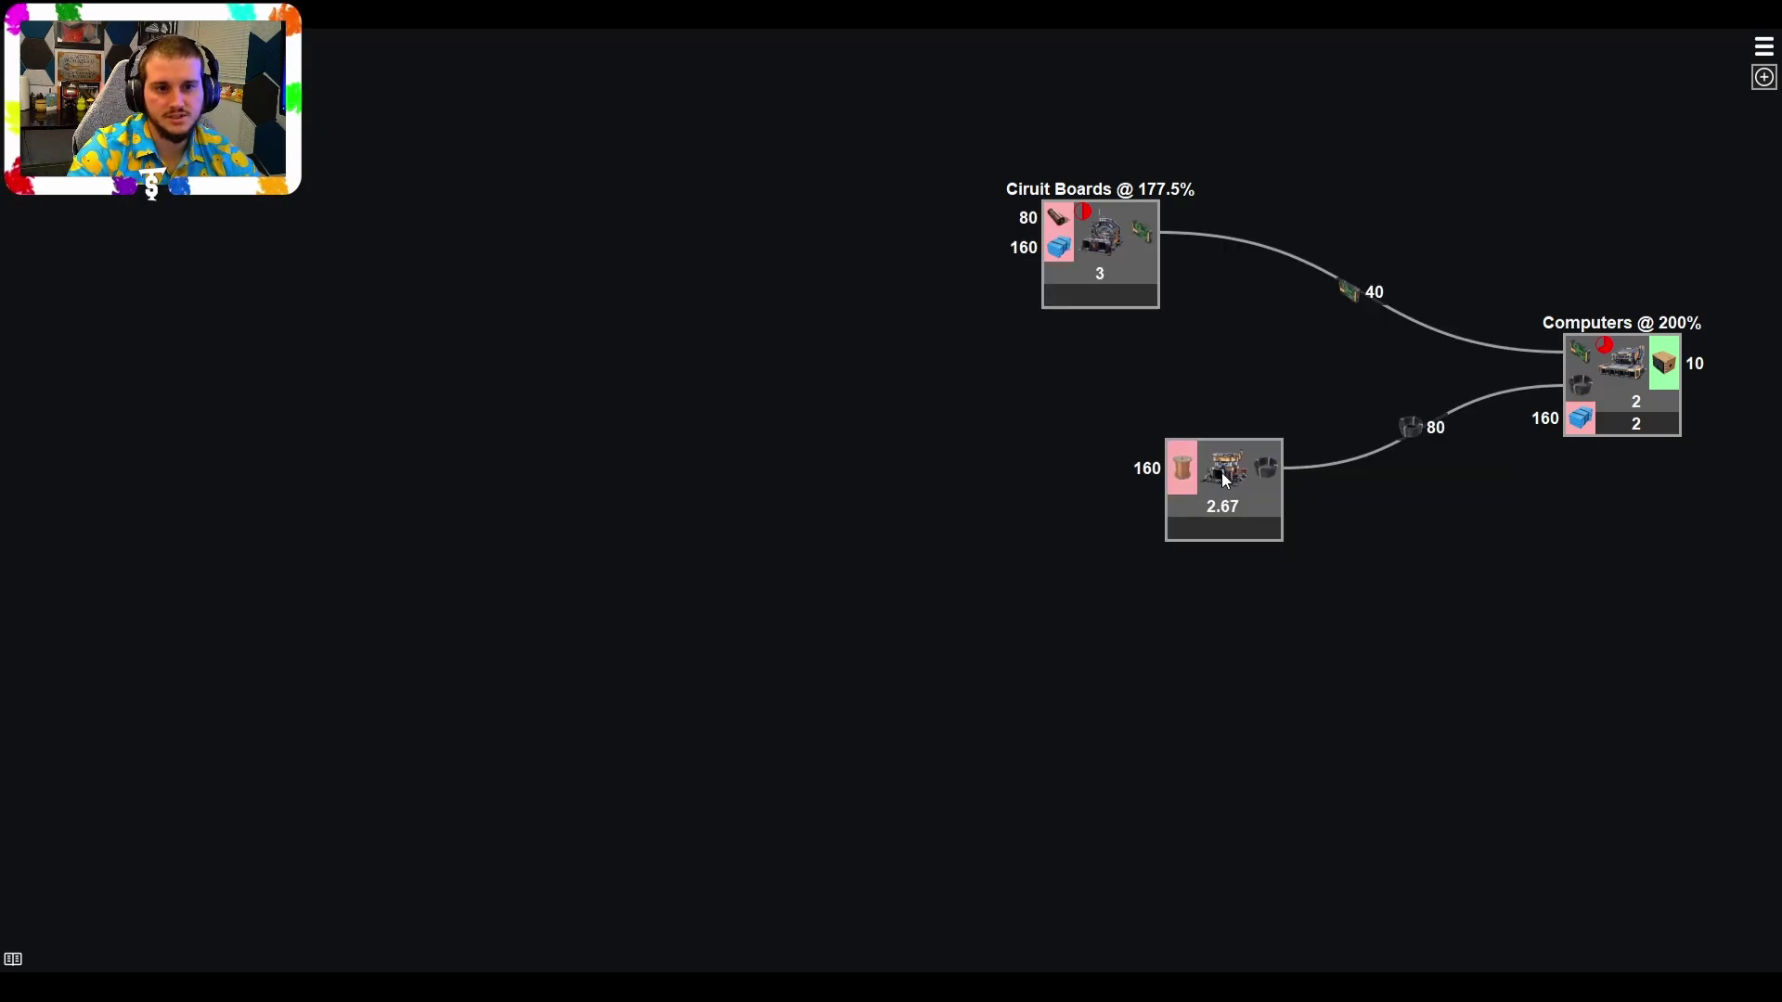
{"action": "left_click_drag", "start_coordinate": [1227, 482], "coordinate": [1116, 420]}
Set the Cable node to 133.5% clock speed and title it 'Cable @ 133.5%'.
{"action": "left_click", "coordinate": [1130, 406]}
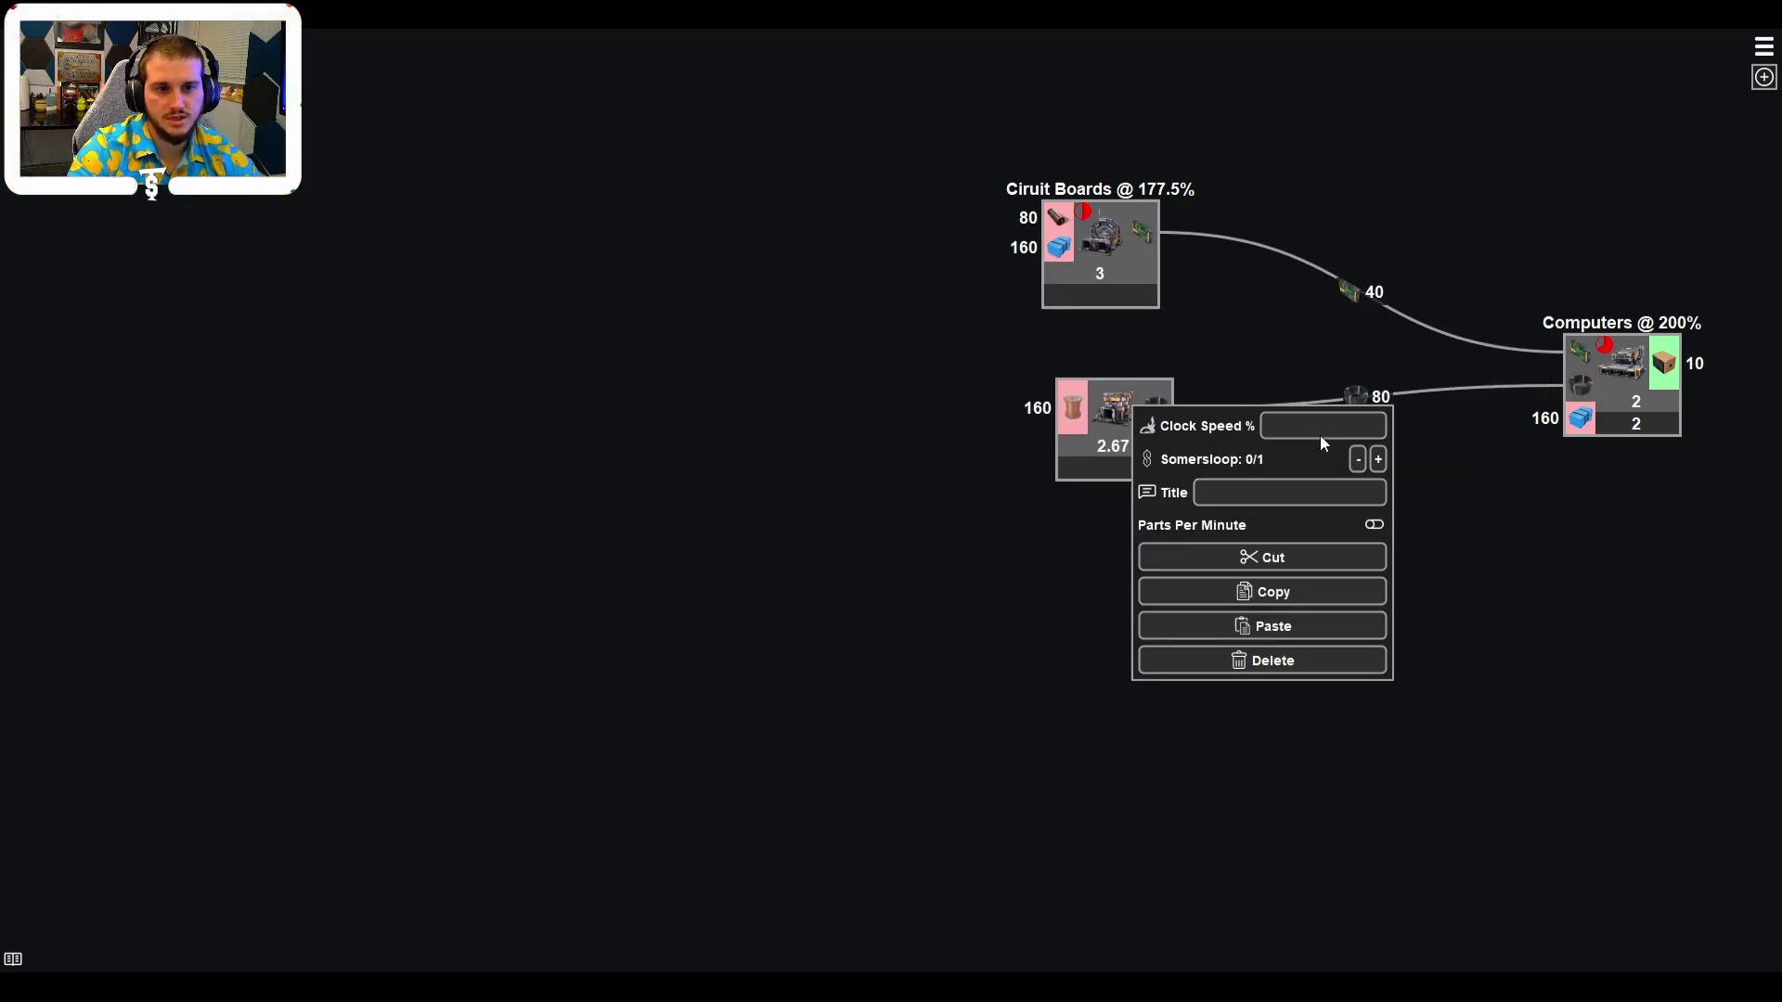
{"action": "left_click", "coordinate": [1339, 432]}
{"action": "type", "text": "133.5"}
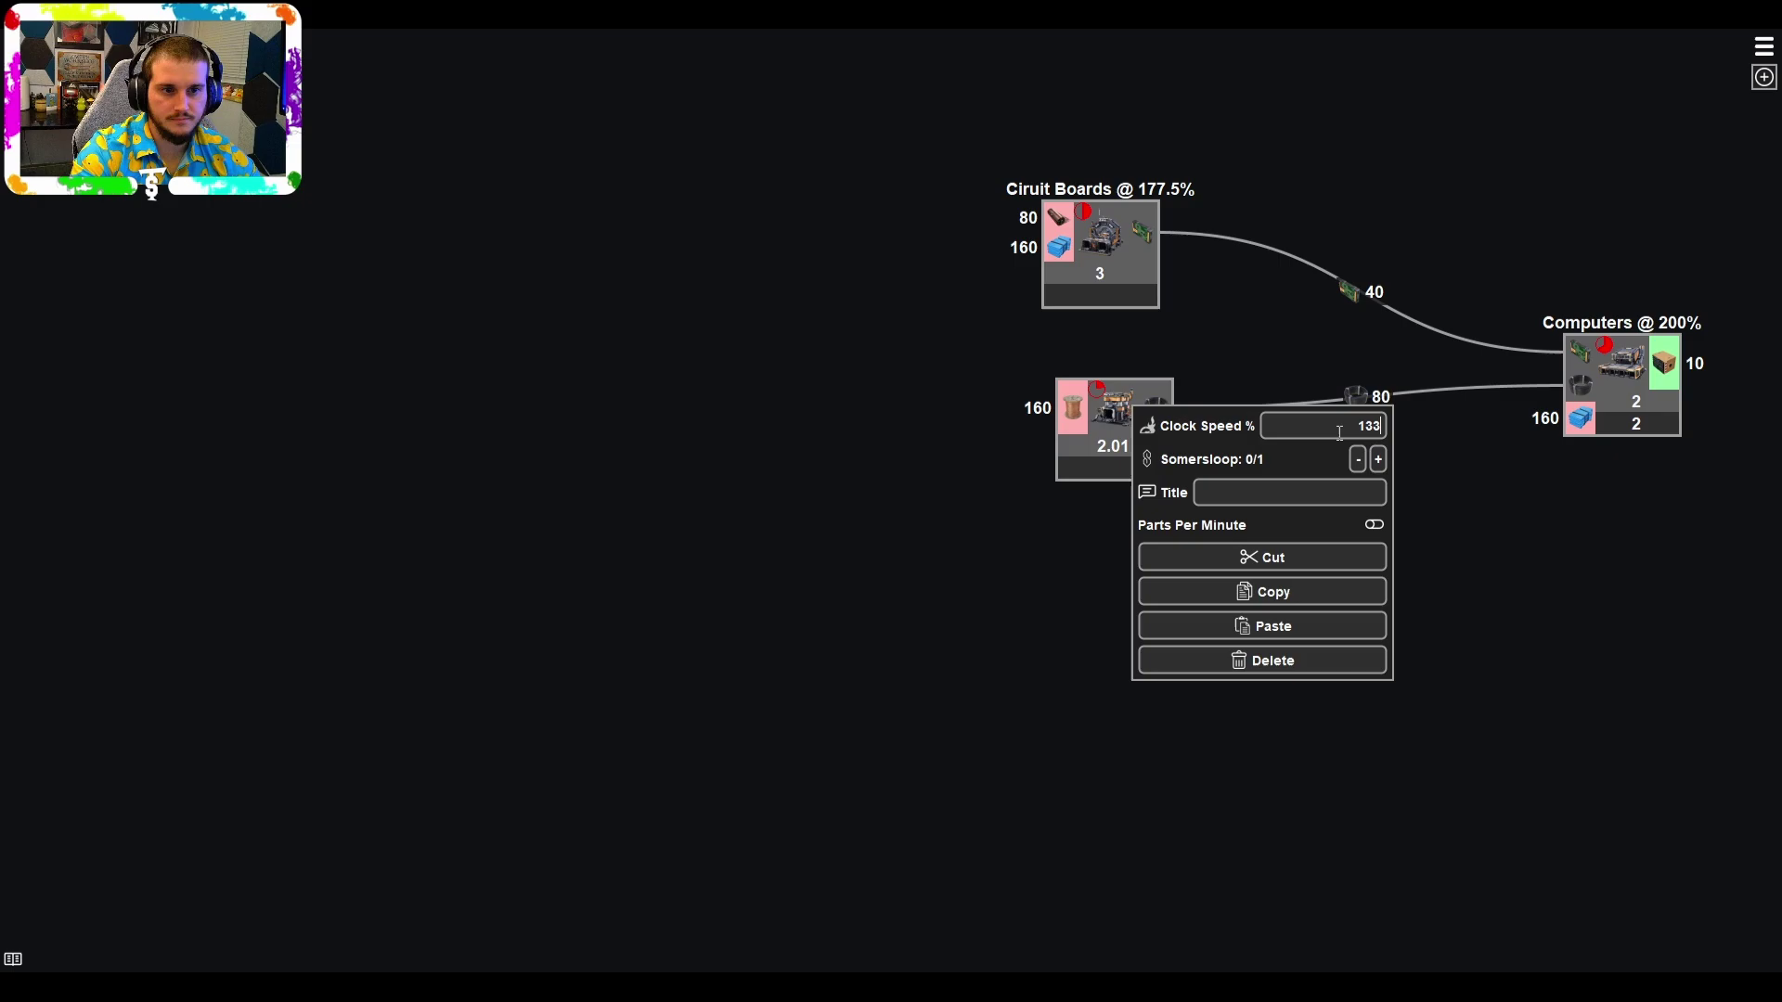
{"action": "left_click", "coordinate": [1297, 492]}
{"action": "type", "text": "M"}
{"action": "key", "text": "BackSpace"}
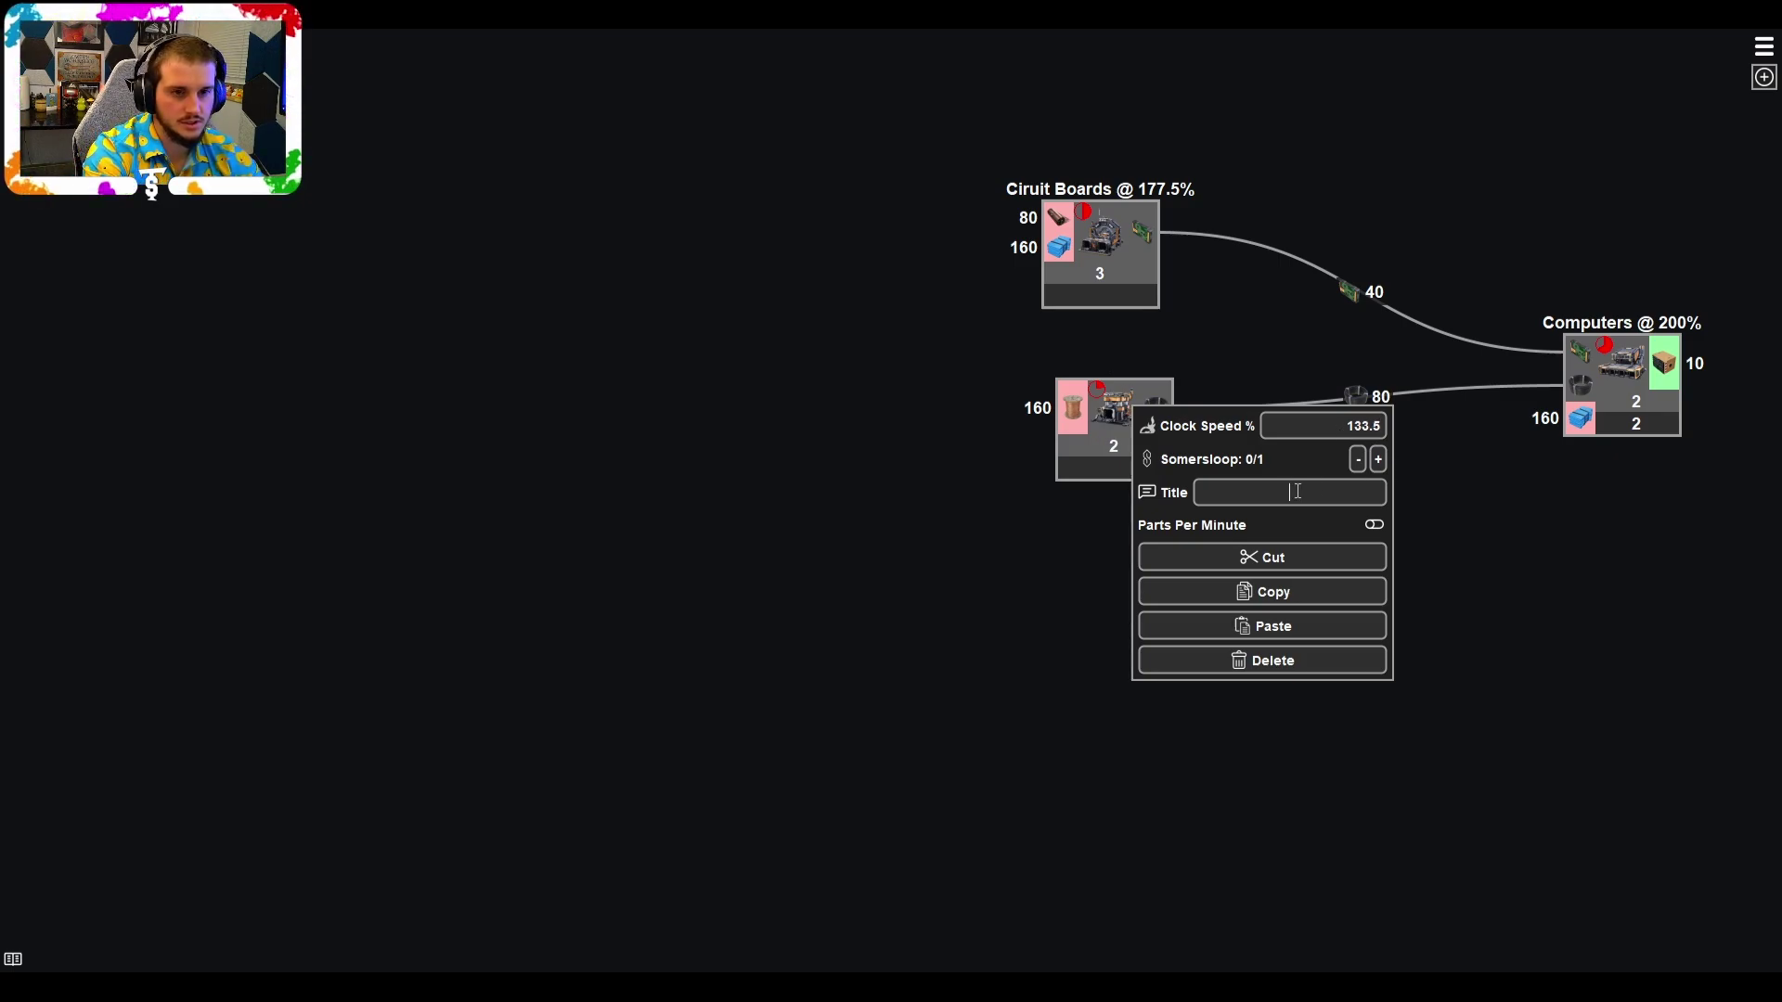
{"action": "type", "text": "Cable @ 13"}
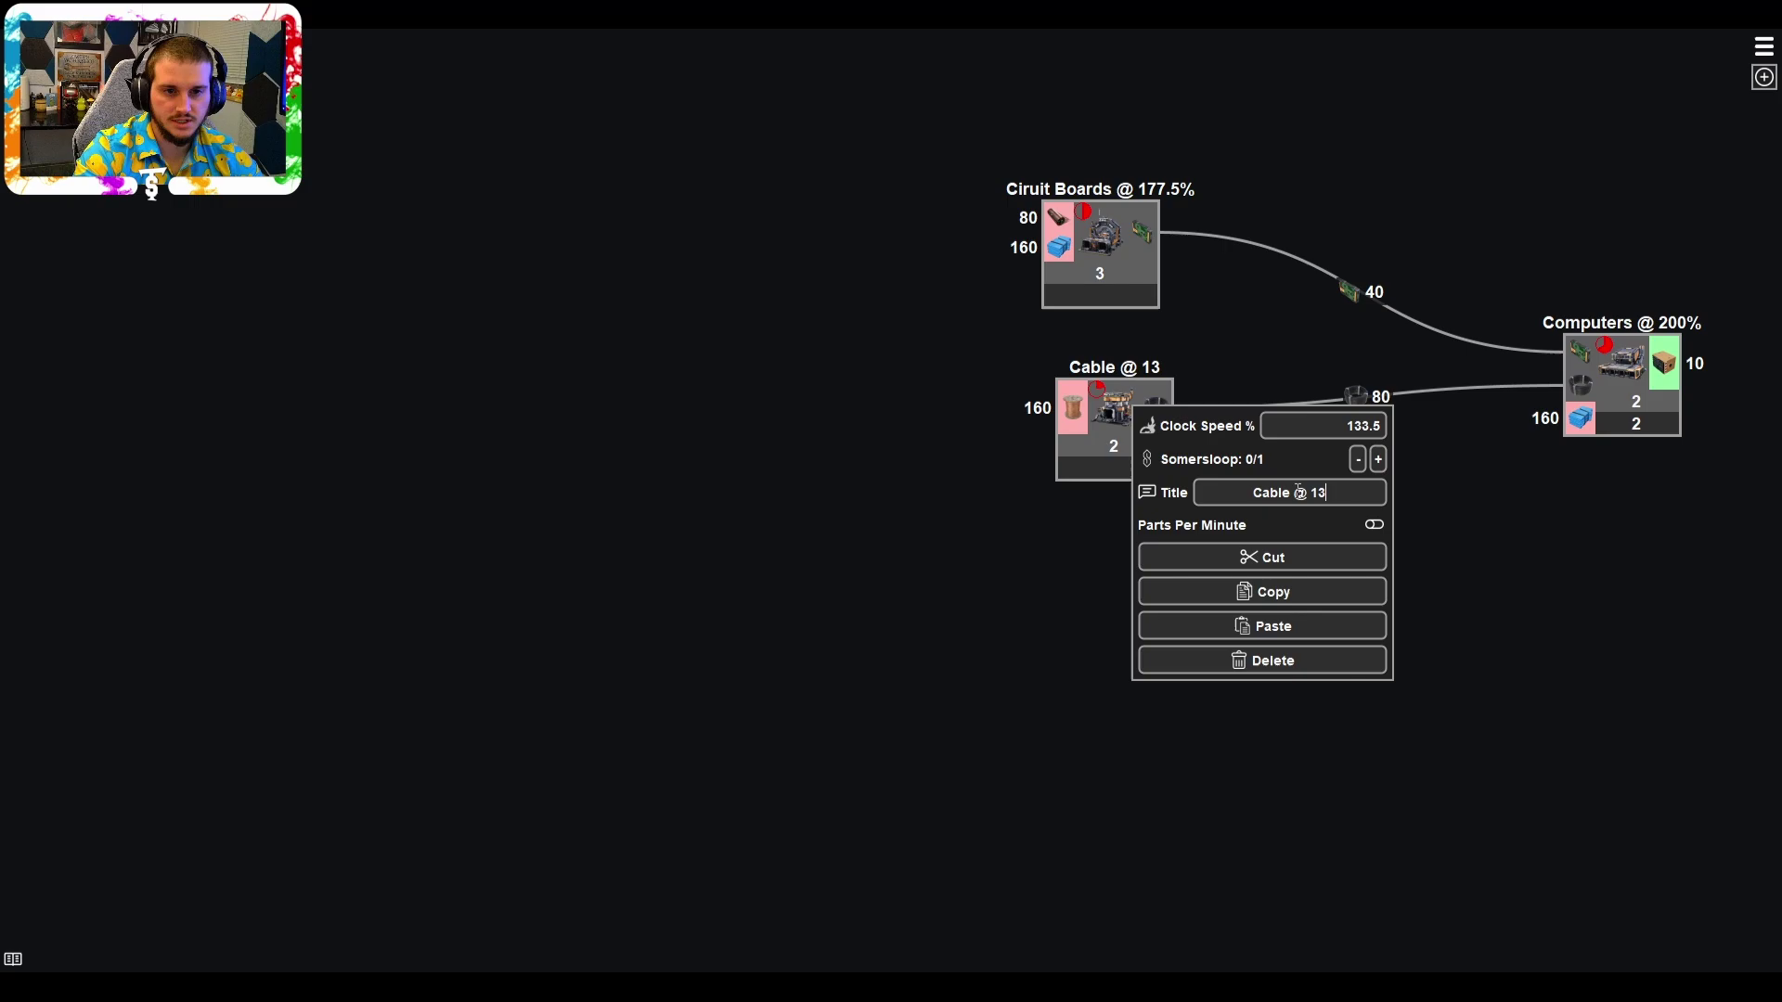
{"action": "type", "text": "3.5%"}
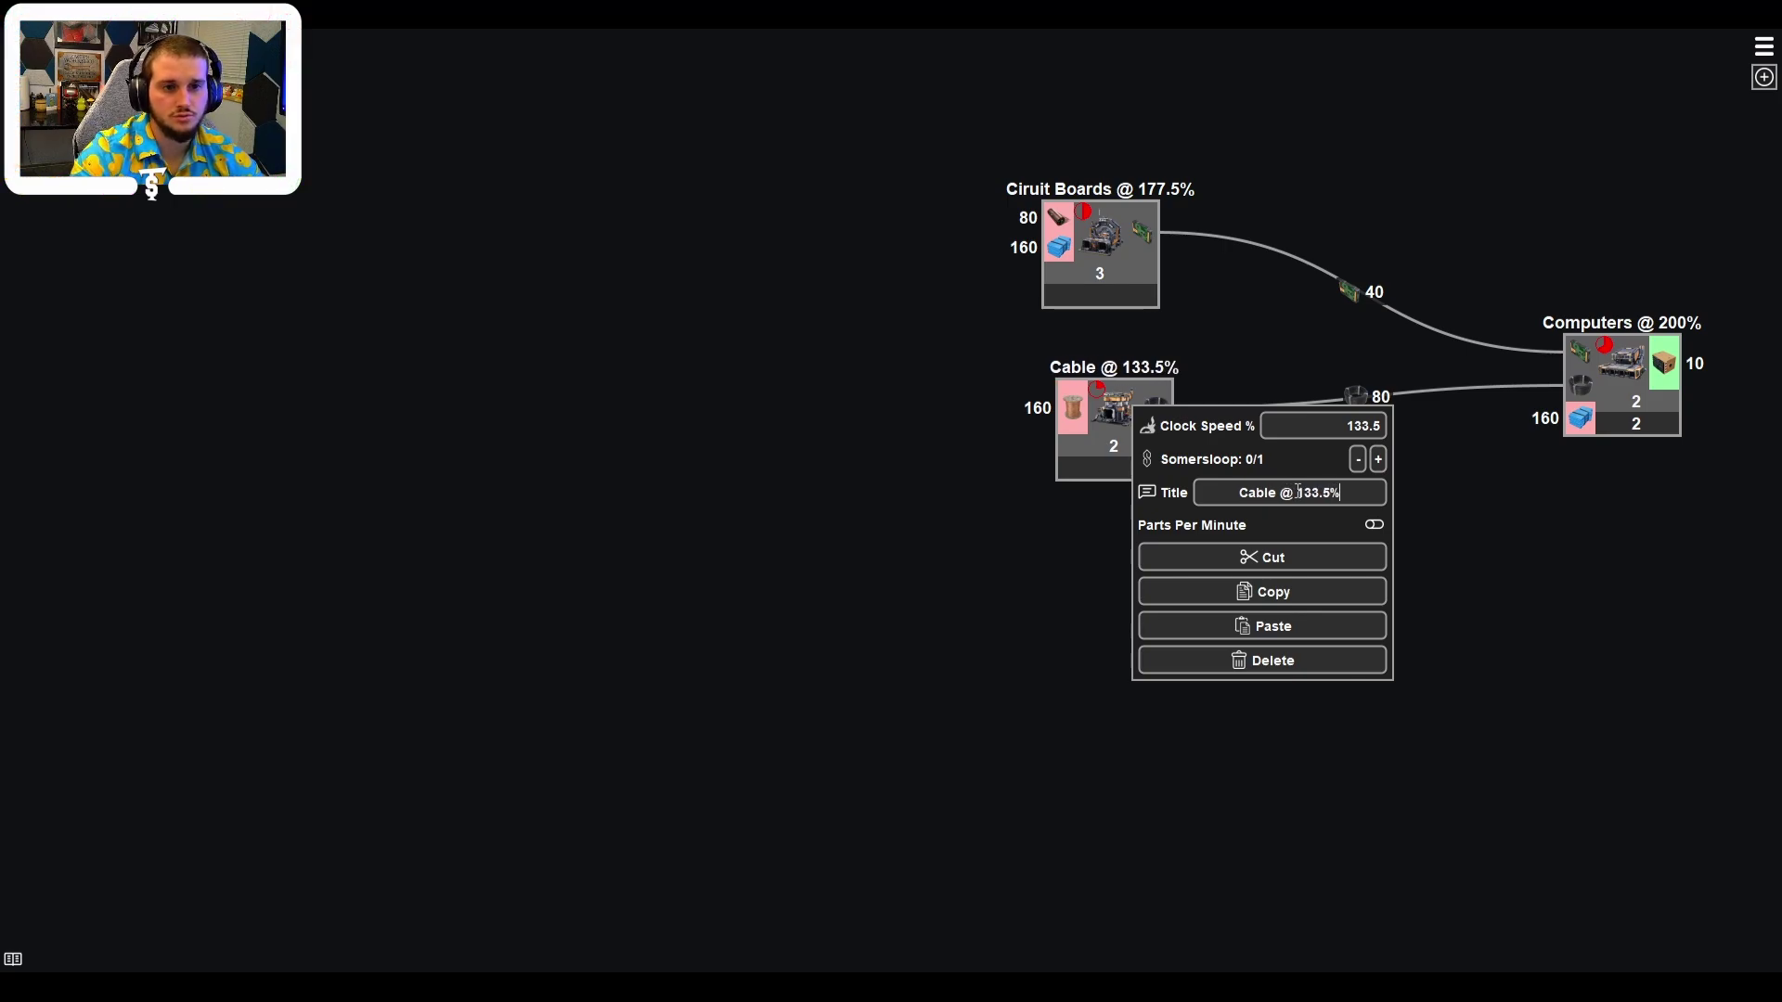
{"action": "left_click", "coordinate": [1054, 568]}
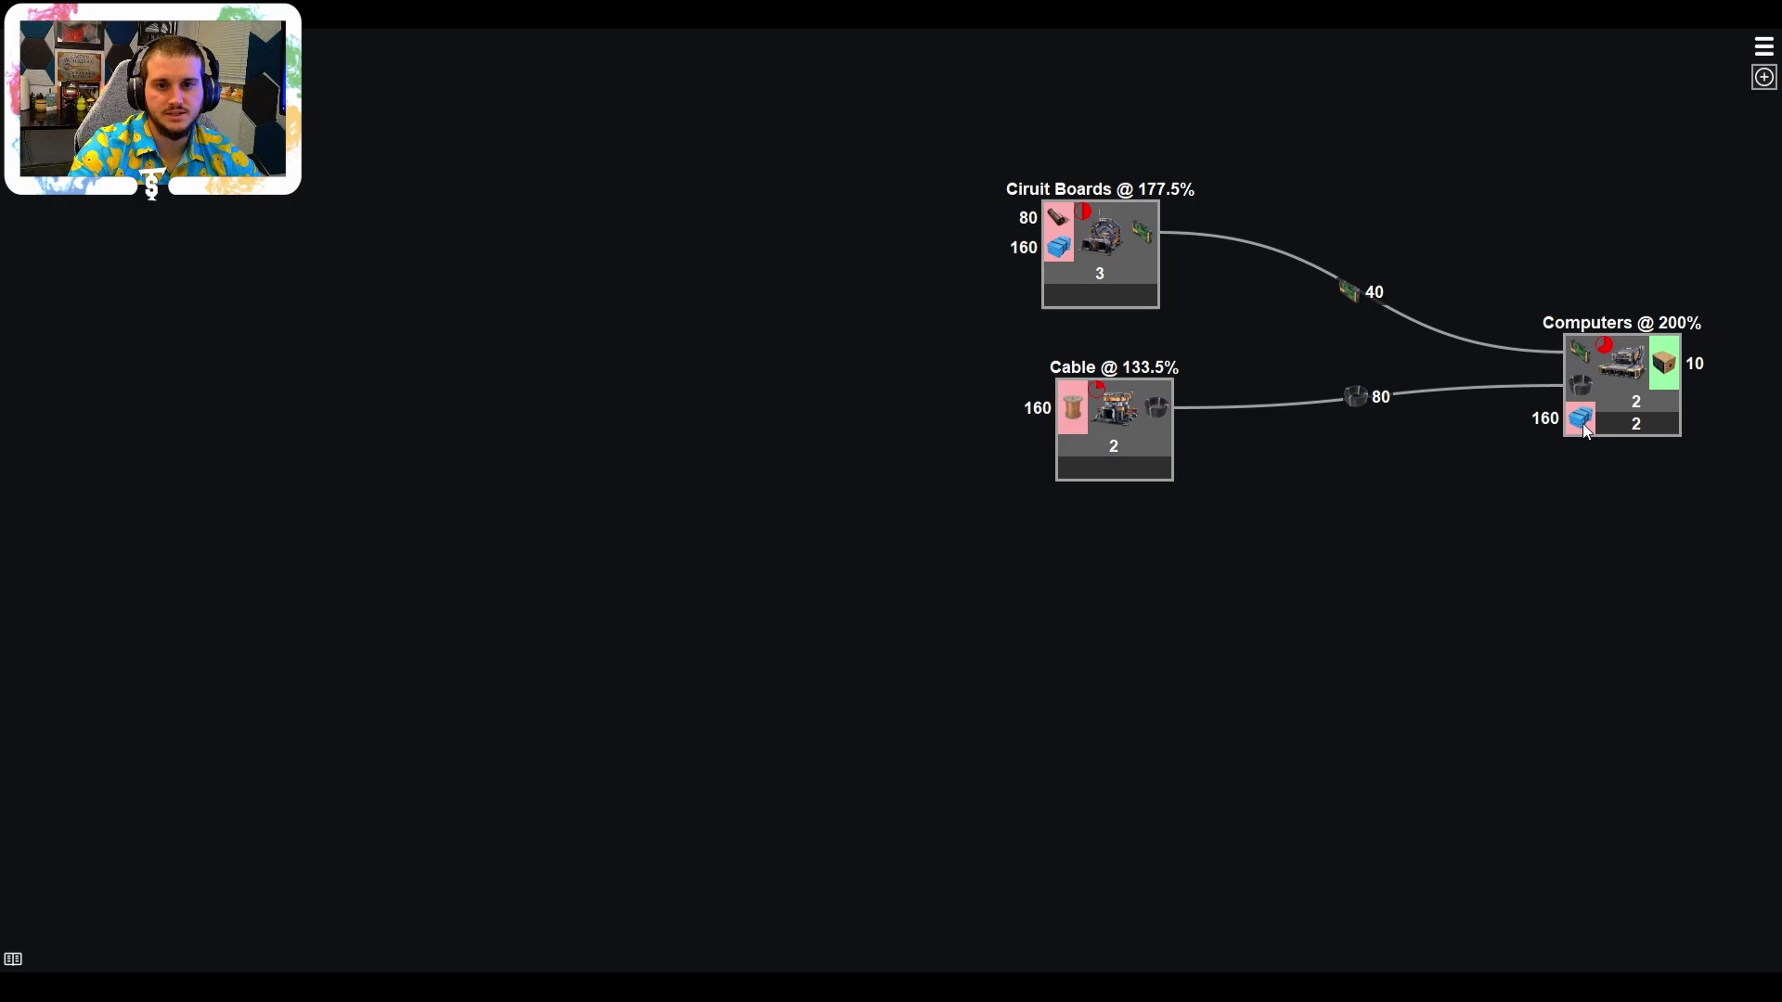
Add a Plastic refinery for the Computers' plastic input and connect the Circuit Boards' plastic input to it too.
{"action": "left_click_drag", "start_coordinate": [1583, 424], "coordinate": [719, 631]}
{"action": "left_click", "coordinate": [1116, 556]}
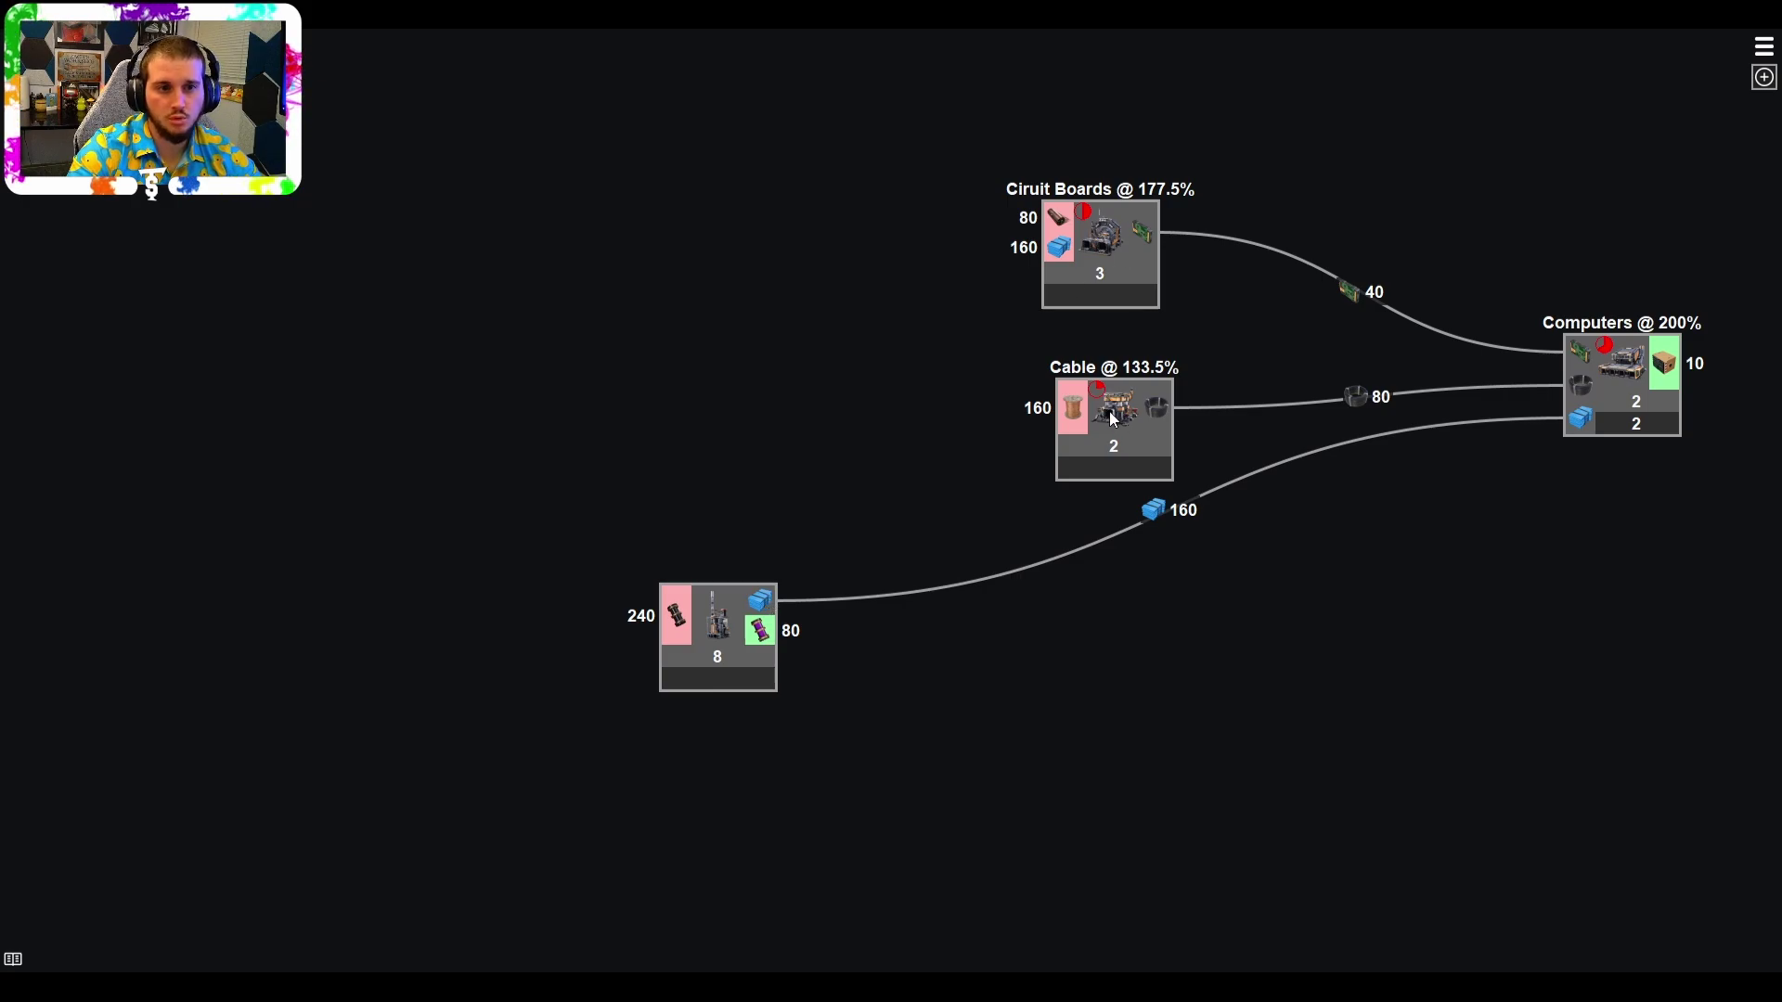
{"action": "left_click_drag", "start_coordinate": [1110, 410], "coordinate": [1100, 384]}
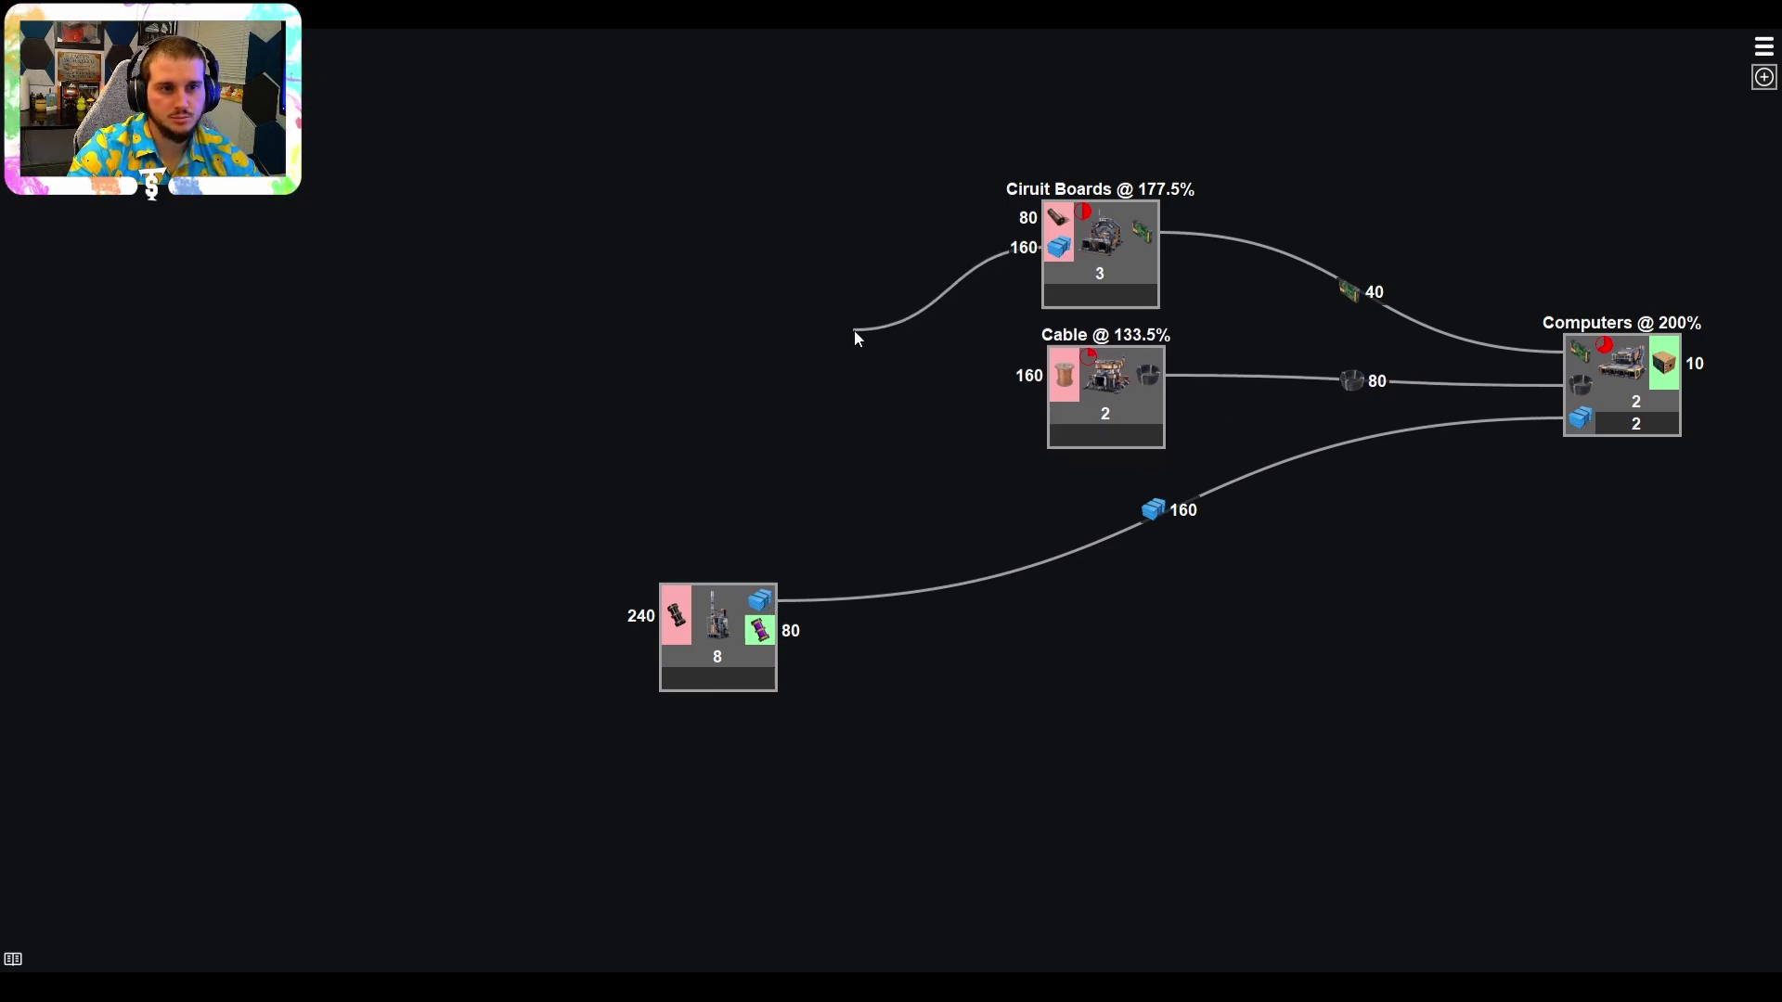
{"action": "left_click_drag", "start_coordinate": [854, 330], "coordinate": [777, 610]}
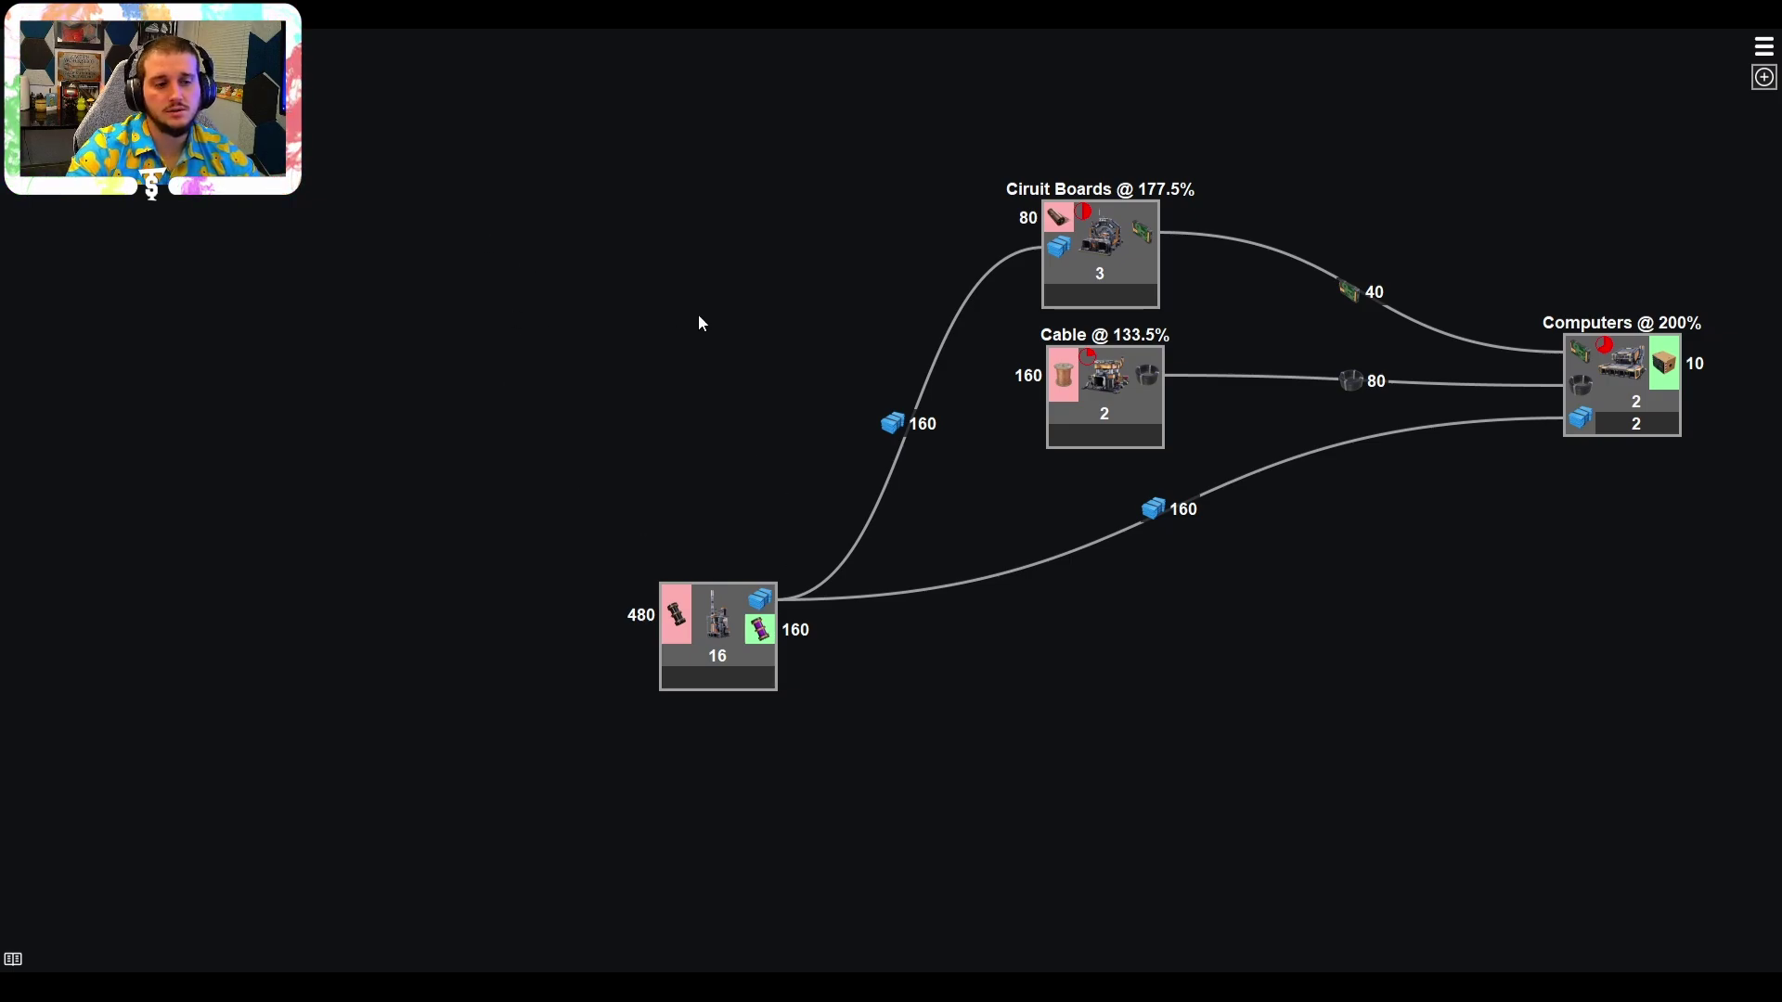
{"action": "mouse_move", "coordinate": [731, 622]}
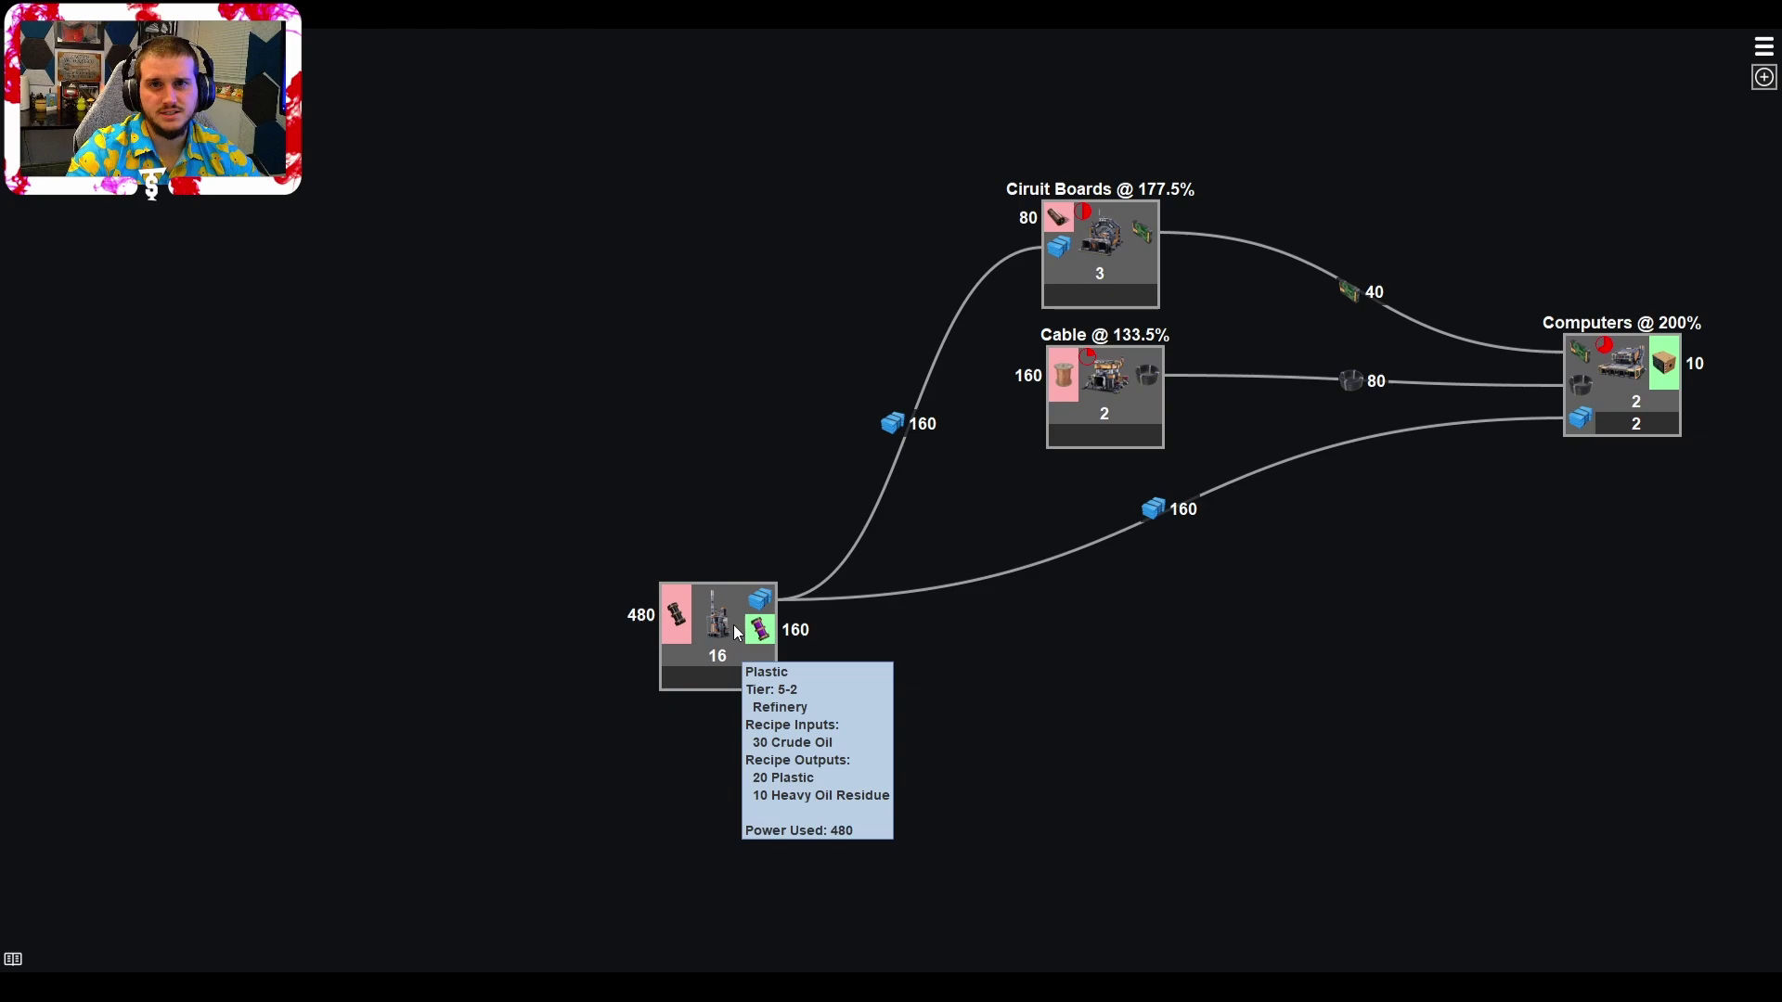
Try several Plastic refinery clock speeds, starting at 250%, to find a whole machine count.
{"action": "right_click", "coordinate": [739, 633]}
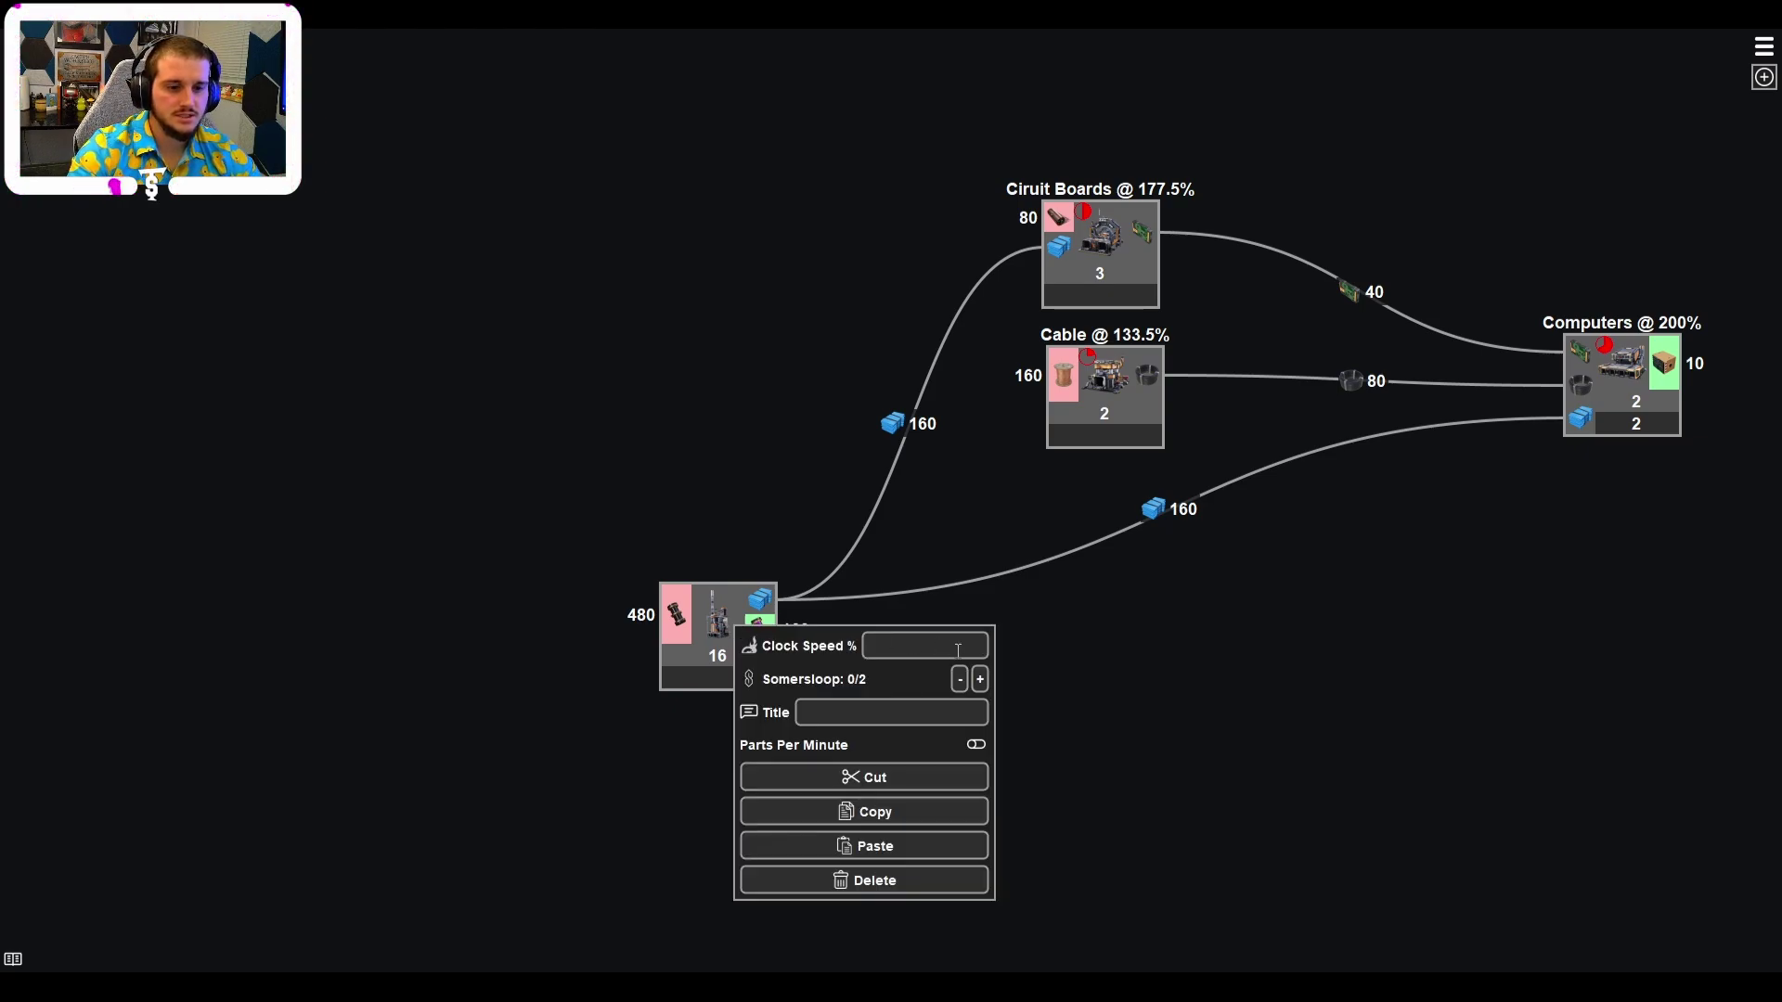
{"action": "type", "text": "250"}
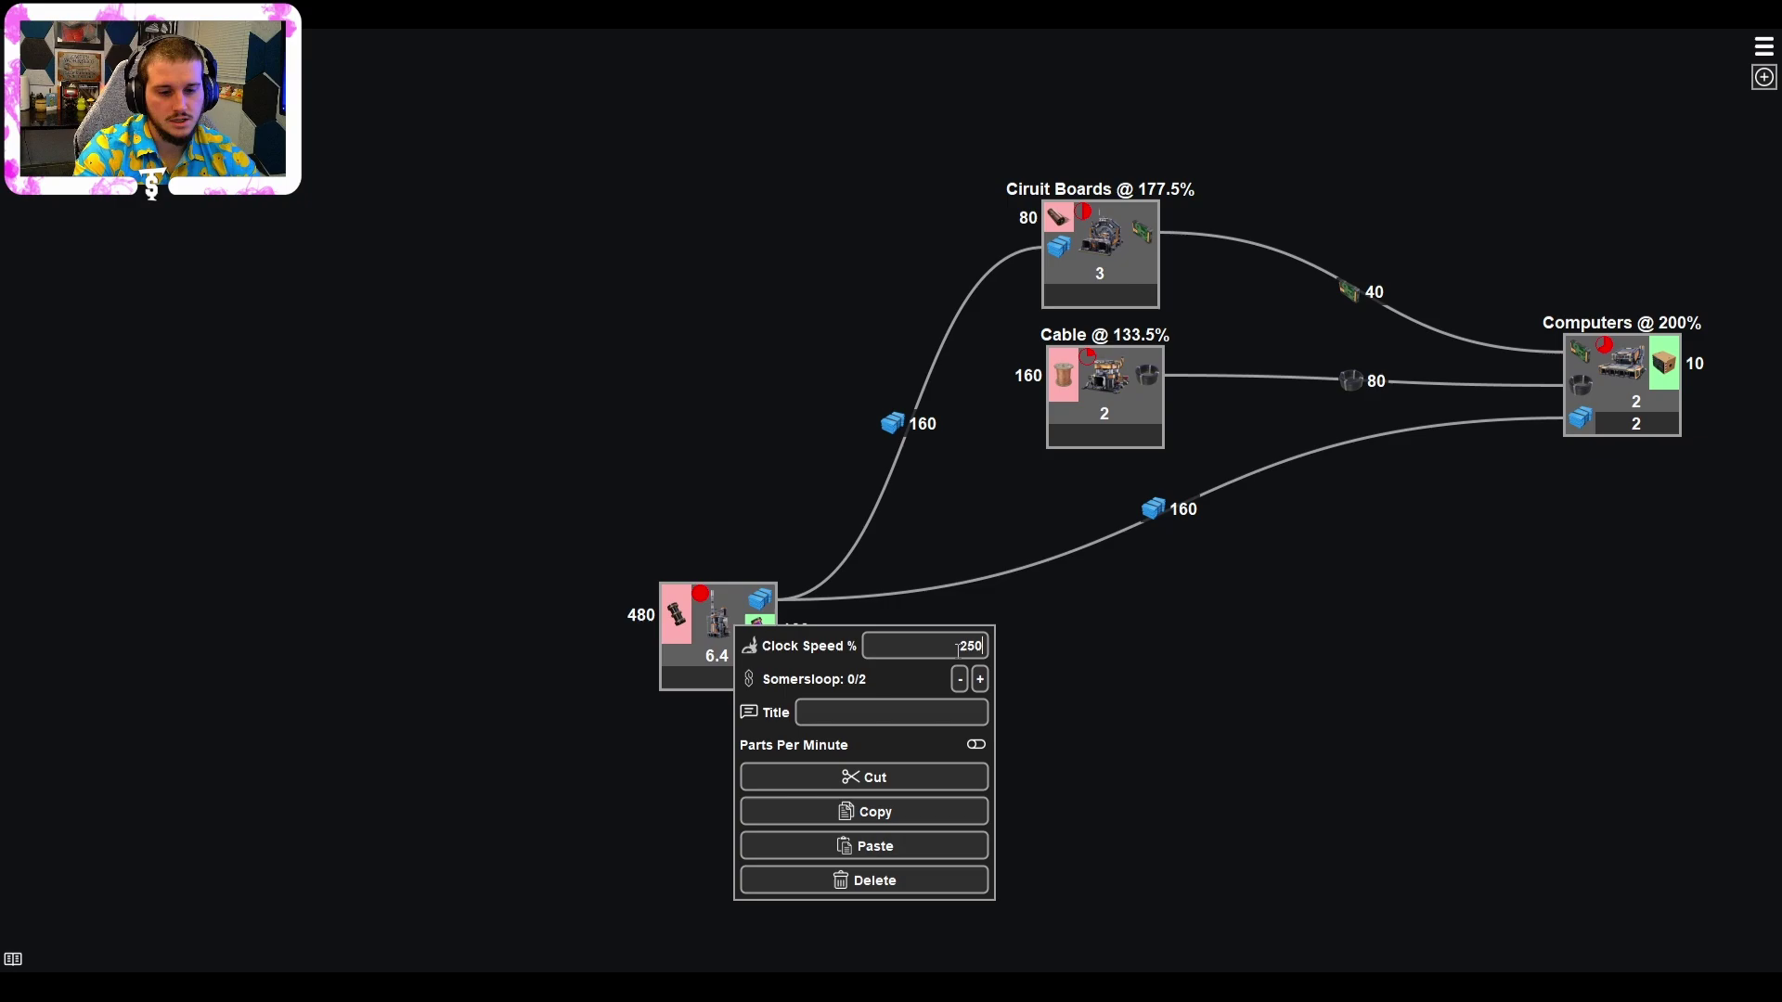
{"action": "key", "text": "BackSpace"}
{"action": "key", "text": "BackSpace"}
{"action": "key", "text": "BackSpace"}
{"action": "type", "text": "233.5"}
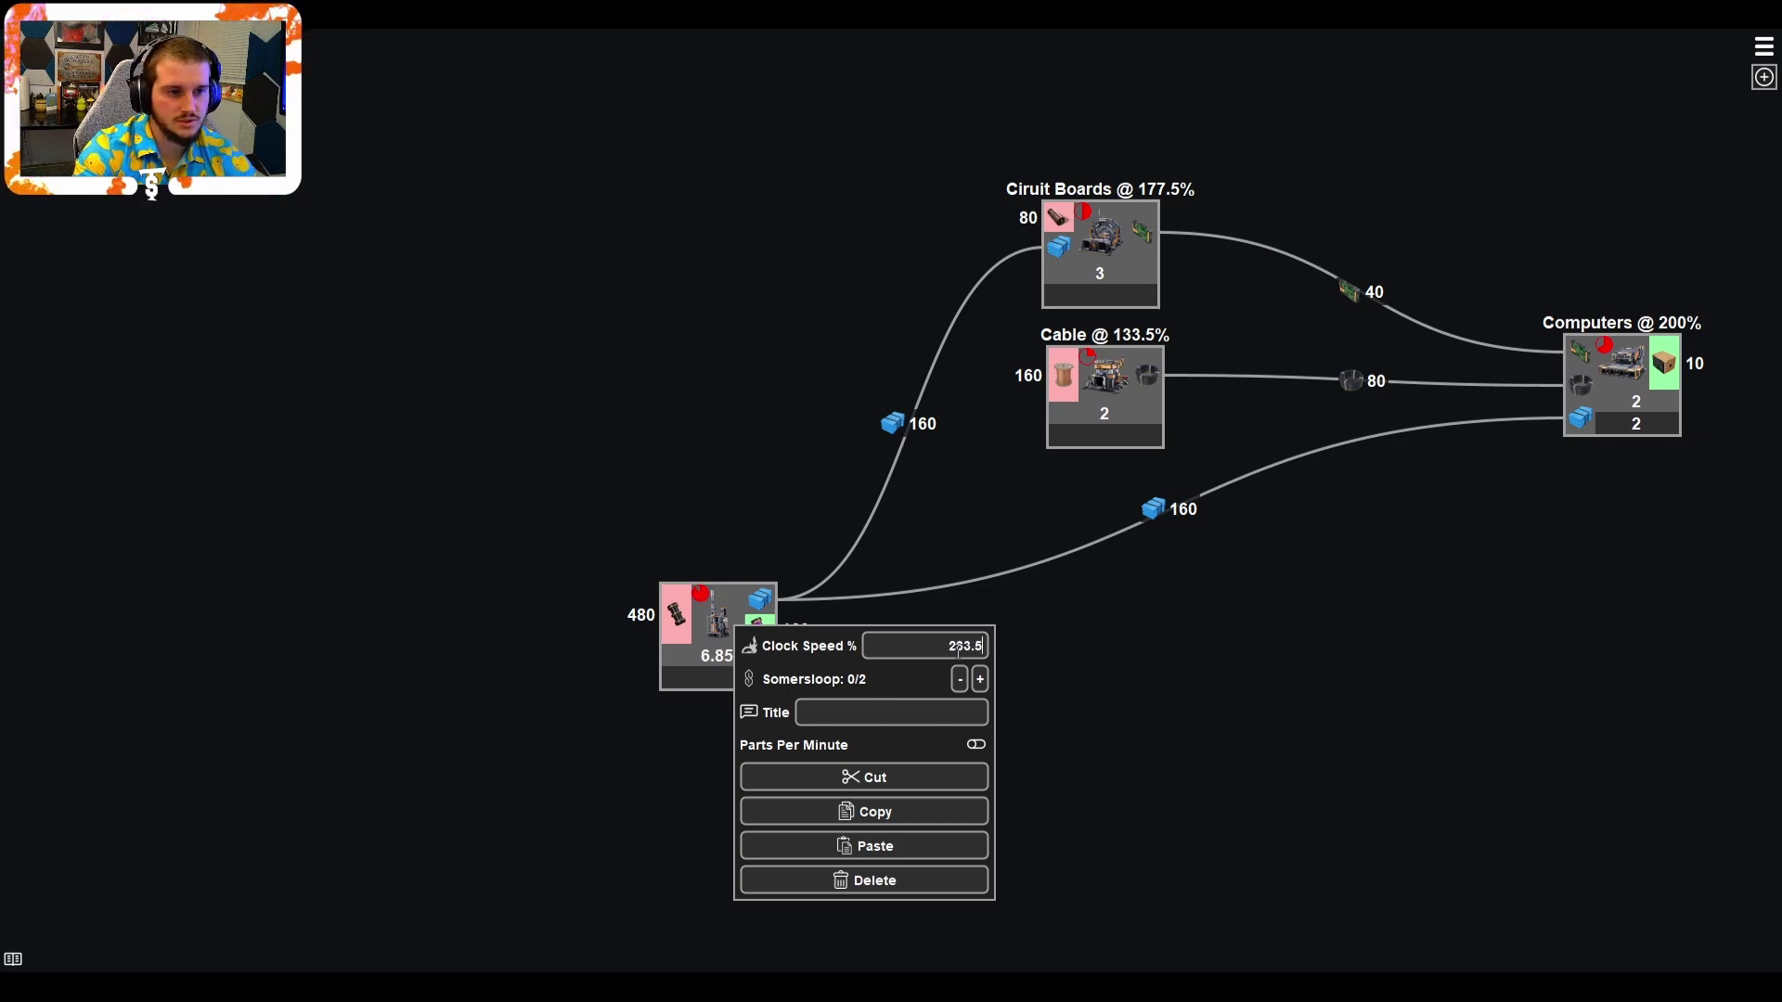
{"action": "key", "text": "BackSpace"}
{"action": "key", "text": "BackSpace"}
{"action": "key", "text": "BackSpace"}
{"action": "key", "text": "BackSpace"}
{"action": "type", "text": "40"}
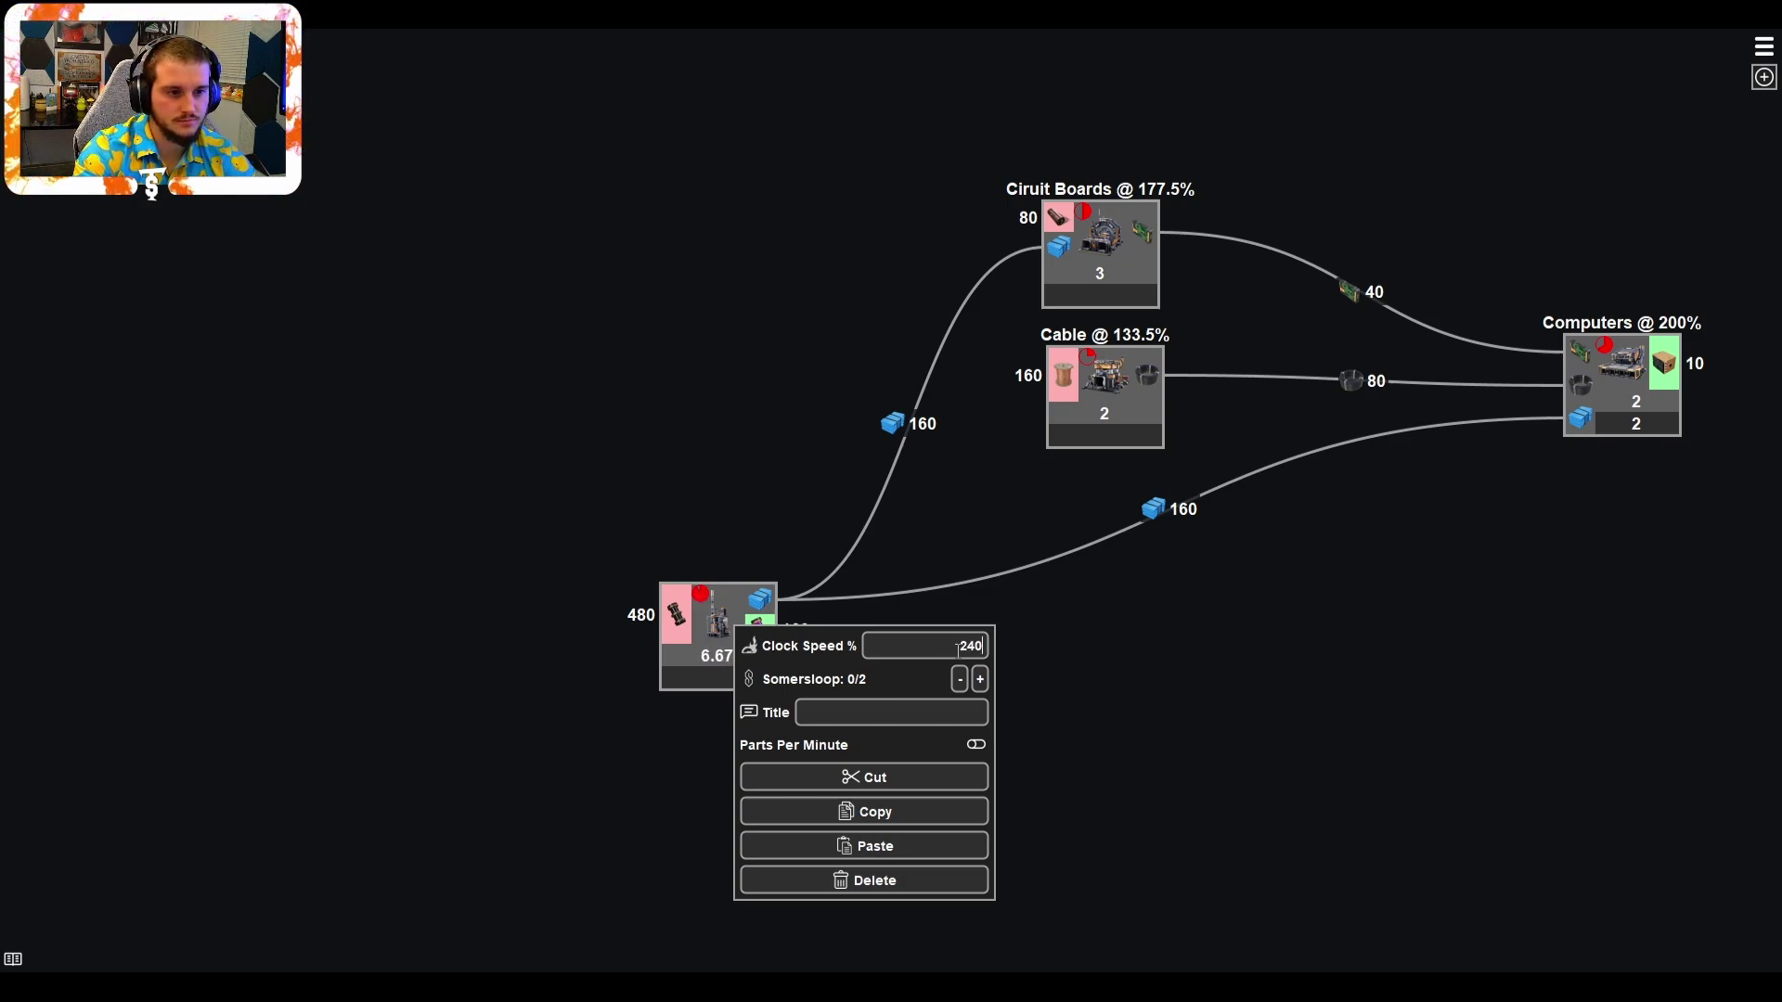
{"action": "key", "text": "BackSpace"}
{"action": "key", "text": "BackSpace"}
{"action": "type", "text": "20"}
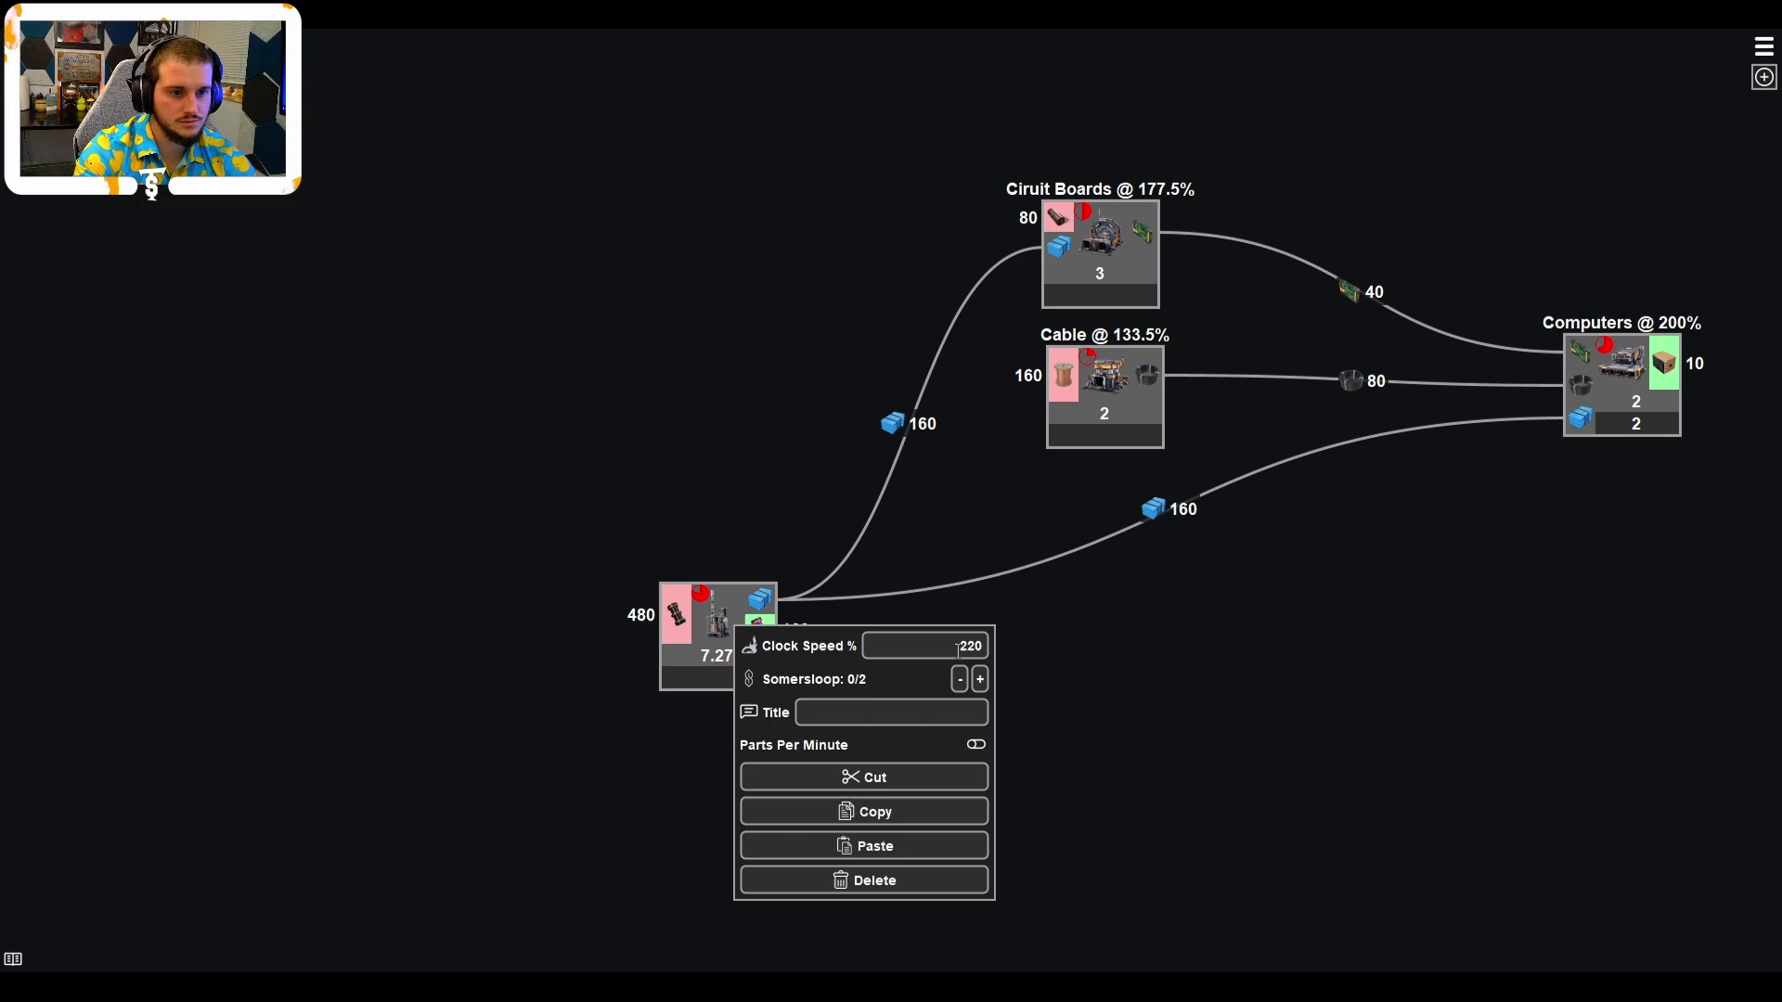
{"action": "key", "text": "BackSpace"}
{"action": "type", "text": "5"}
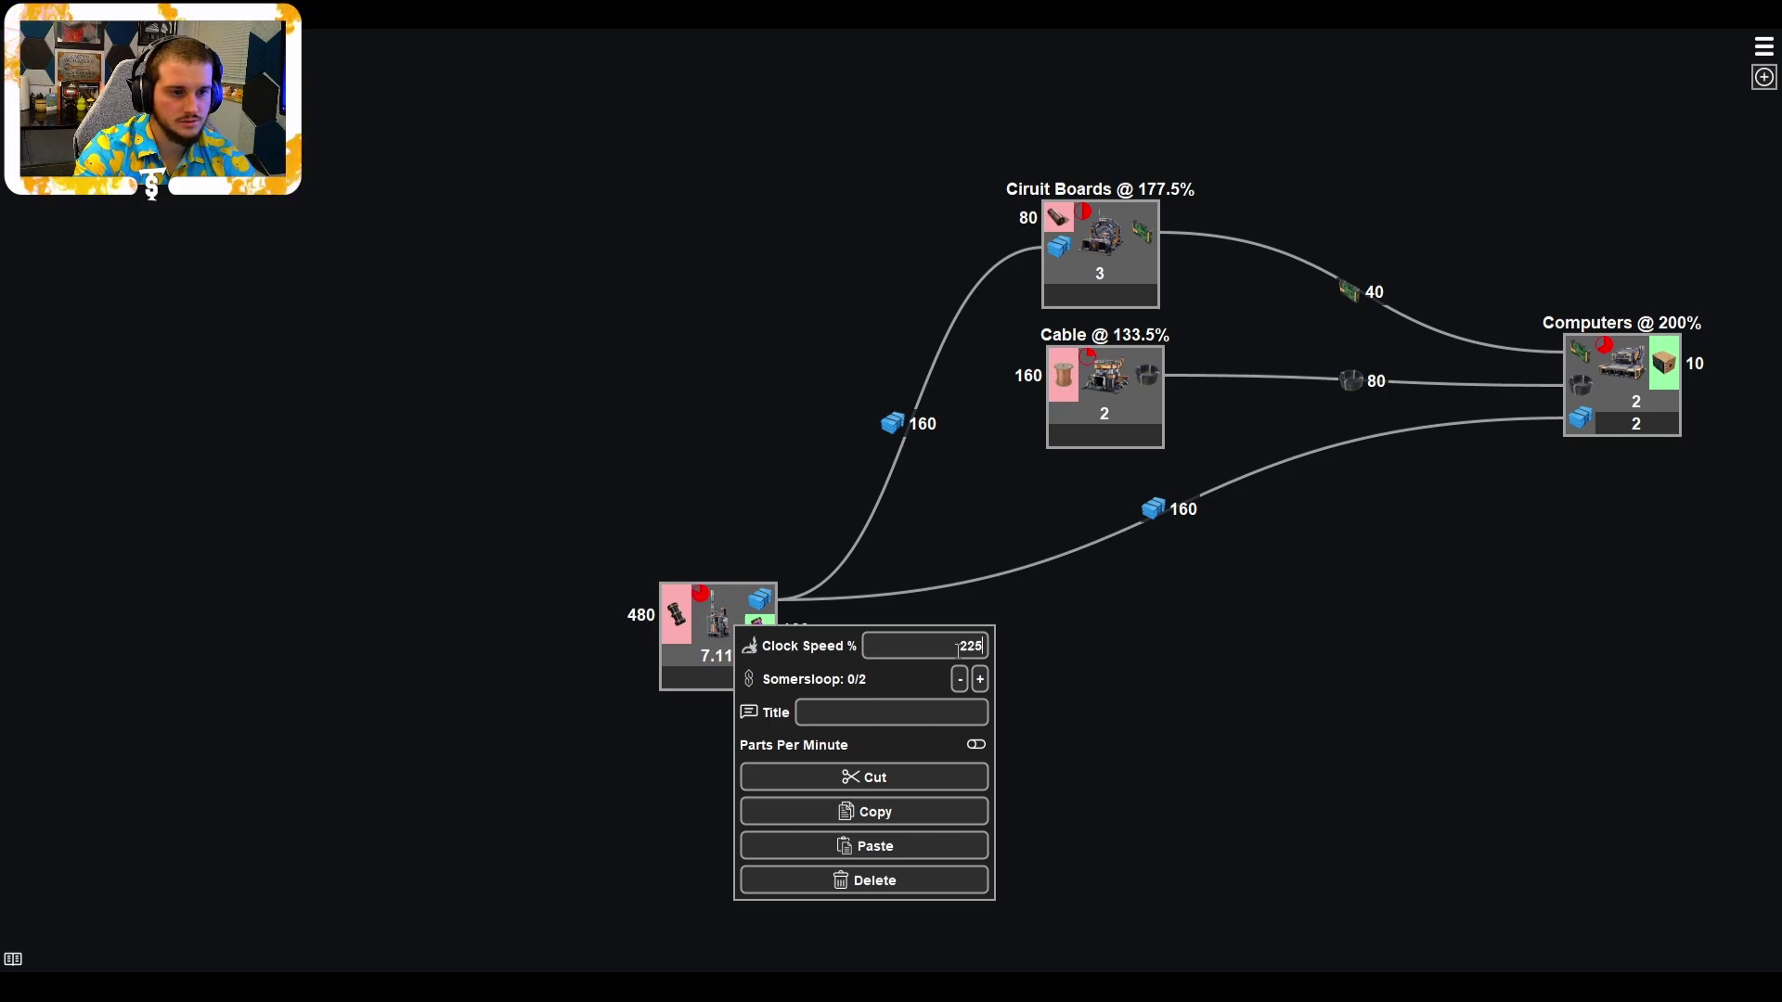
{"action": "key", "text": "BackSpace"}
{"action": "key", "text": "BackSpace"}
{"action": "type", "text": "3"}
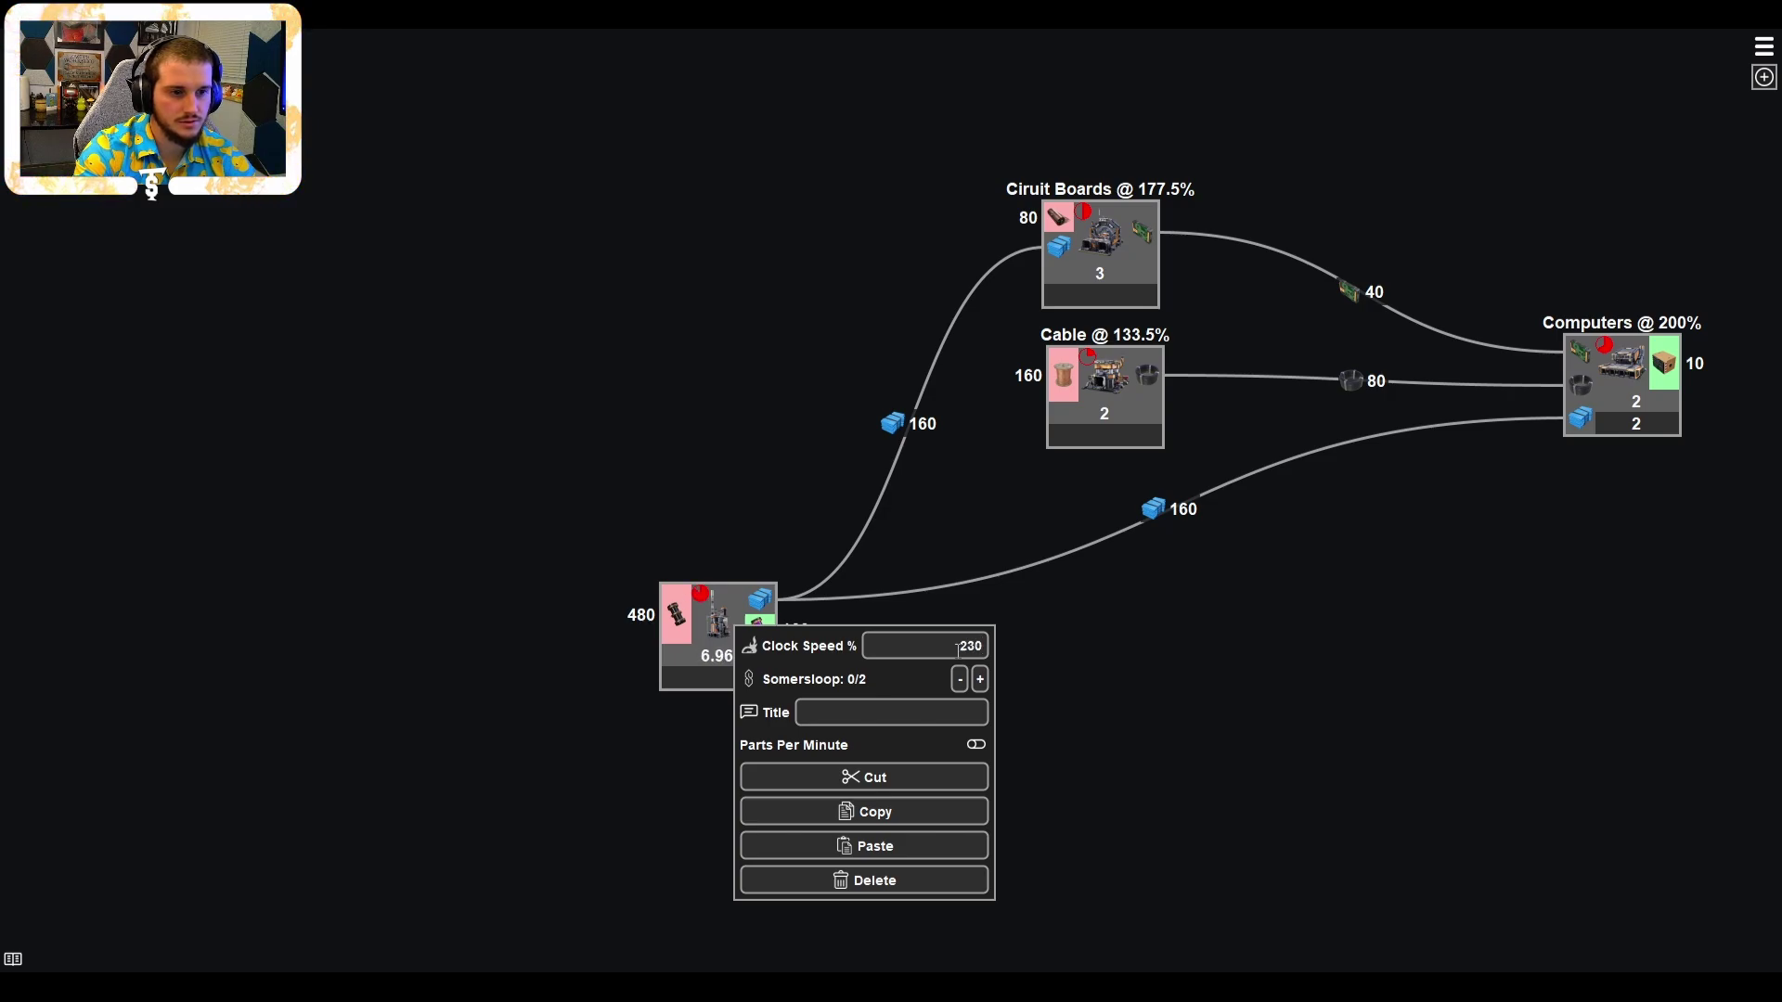
Settle Plastic at 228.5% for 7 refineries, title it 'Plastic @ 228.5%', and nudge the node.
{"action": "key", "text": "BackSpace"}
{"action": "type", "text": "28.5"}
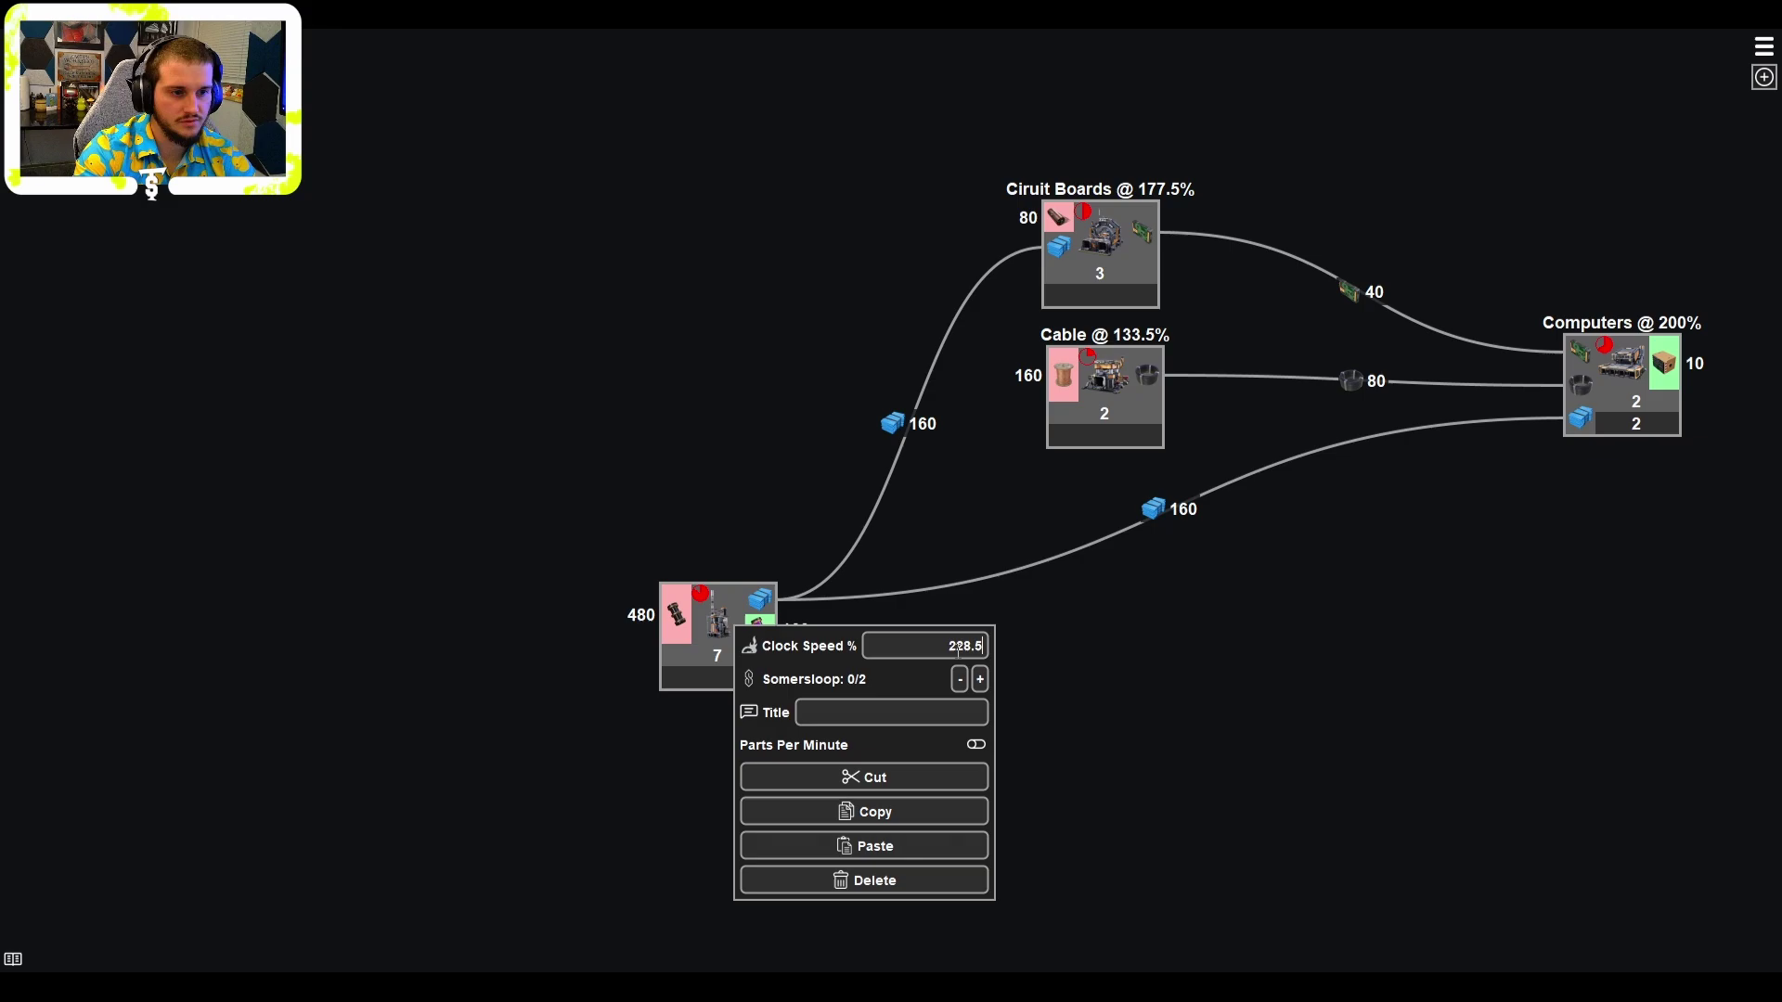
{"action": "type", "text": "P"}
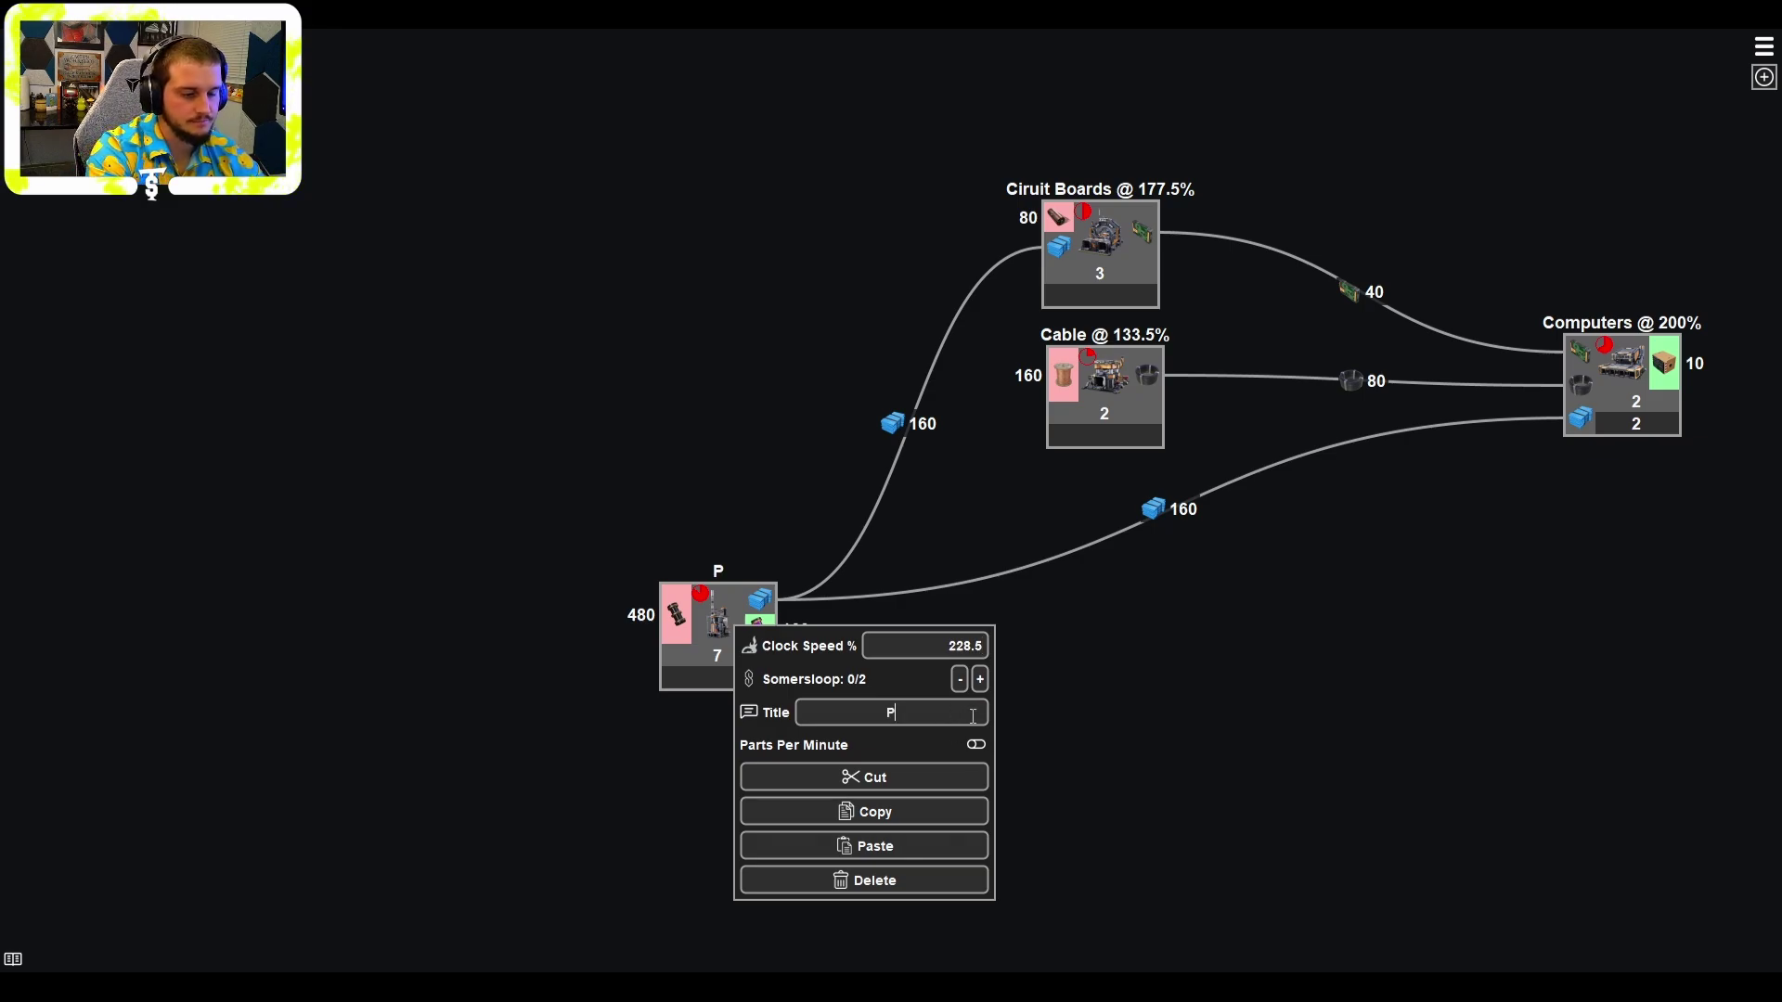
{"action": "type", "text": "lastic @ 228.5%"}
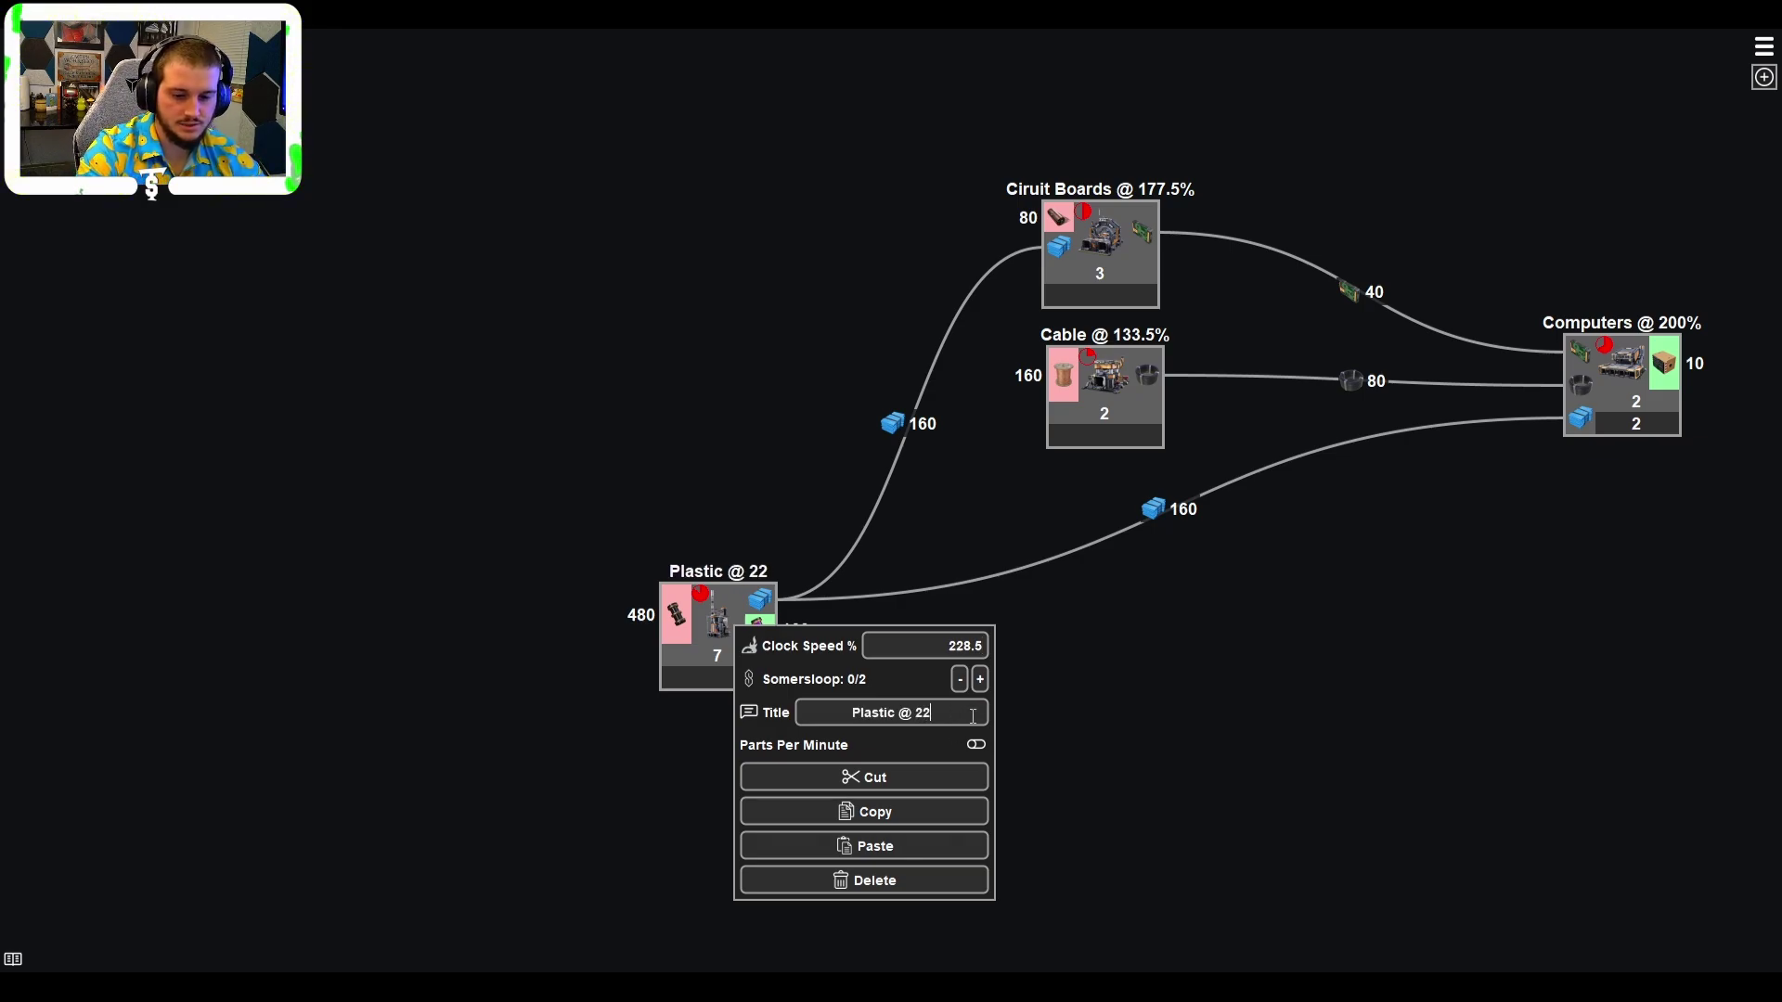
{"action": "left_click", "coordinate": [1263, 657]}
{"action": "left_click_drag", "start_coordinate": [721, 634], "coordinate": [684, 620]}
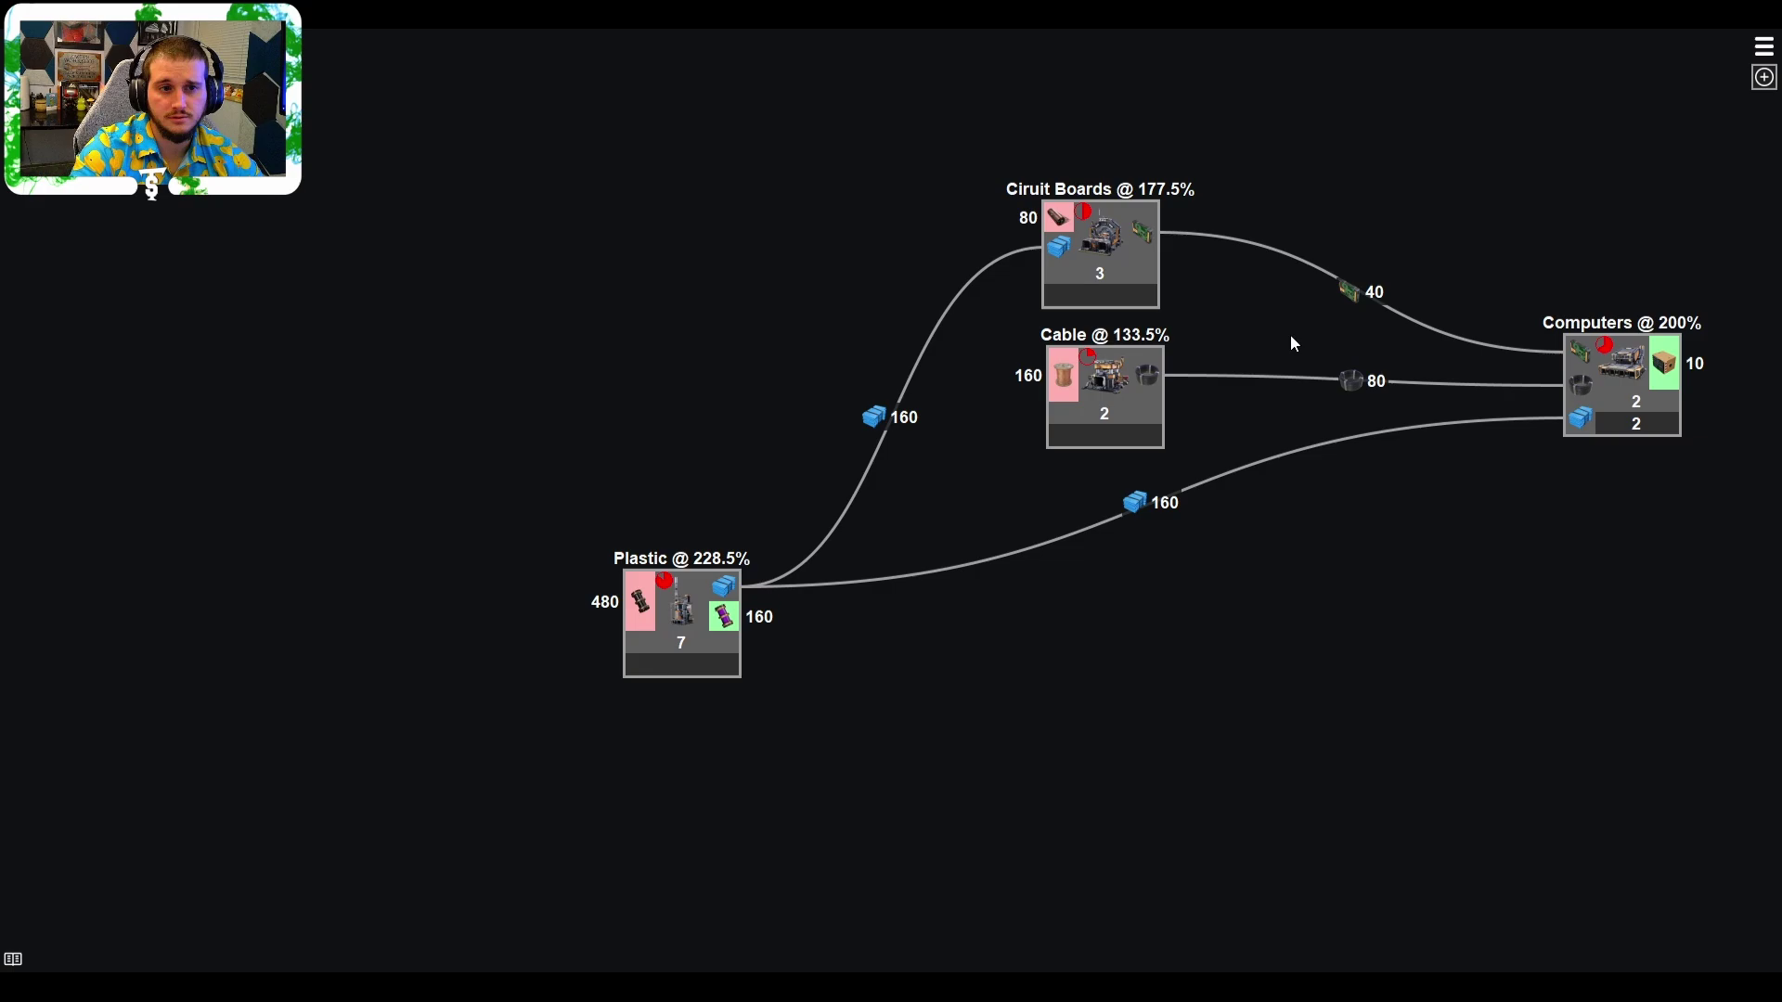
Add a Copper Sheet node for Circuit Boards at 200% clock, titled 'Copper Sheets @ 200%'.
{"action": "left_click_drag", "start_coordinate": [1060, 219], "coordinate": [703, 258]}
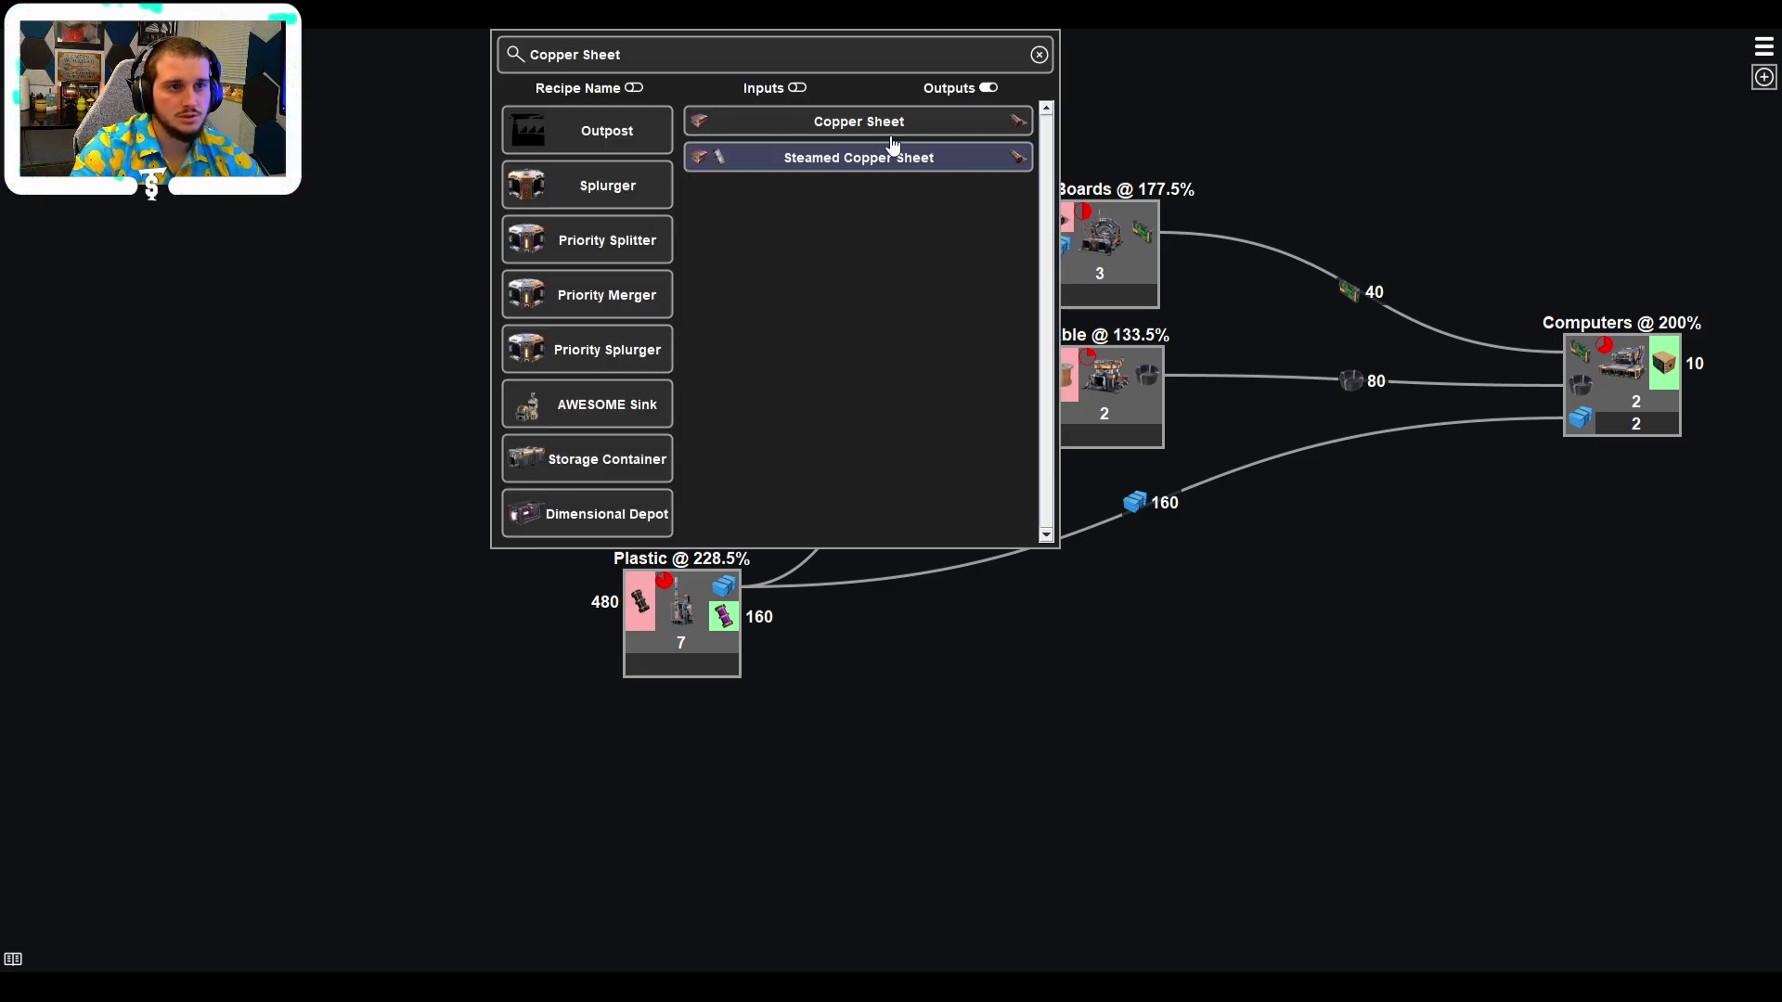
{"action": "left_click", "coordinate": [886, 124]}
{"action": "left_click_drag", "start_coordinate": [770, 202], "coordinate": [710, 206]}
{"action": "right_click", "coordinate": [710, 206]}
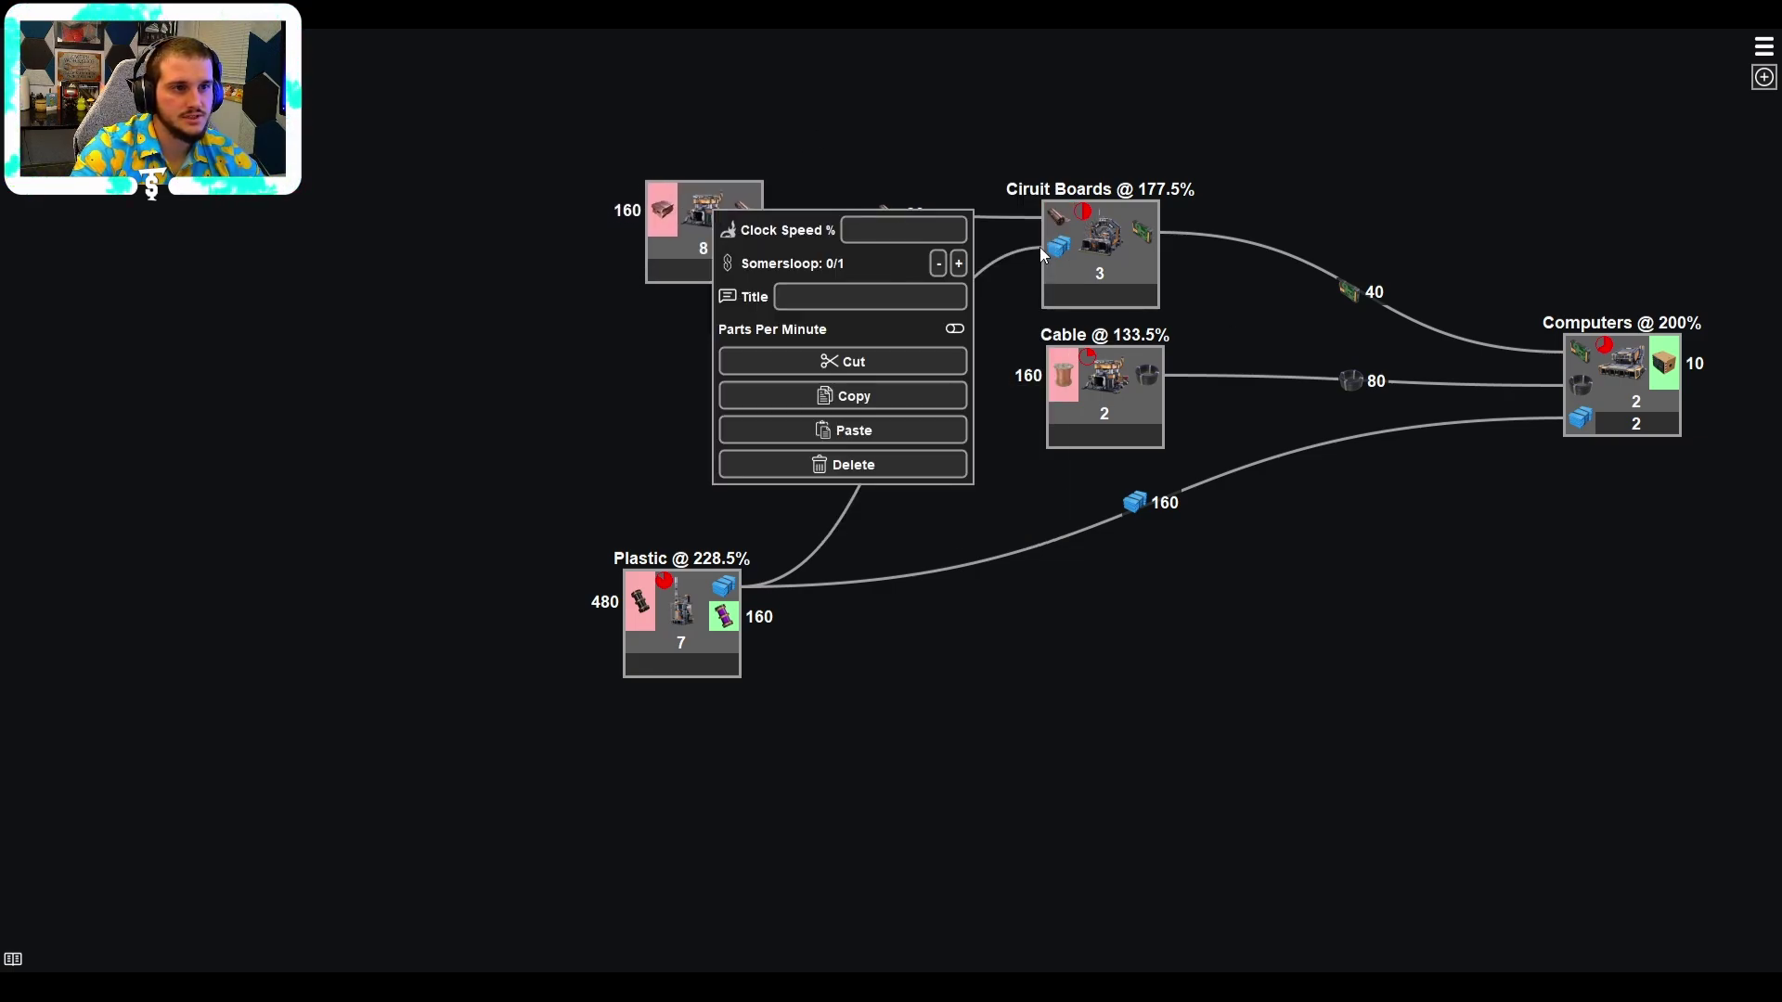
{"action": "type", "text": "200"}
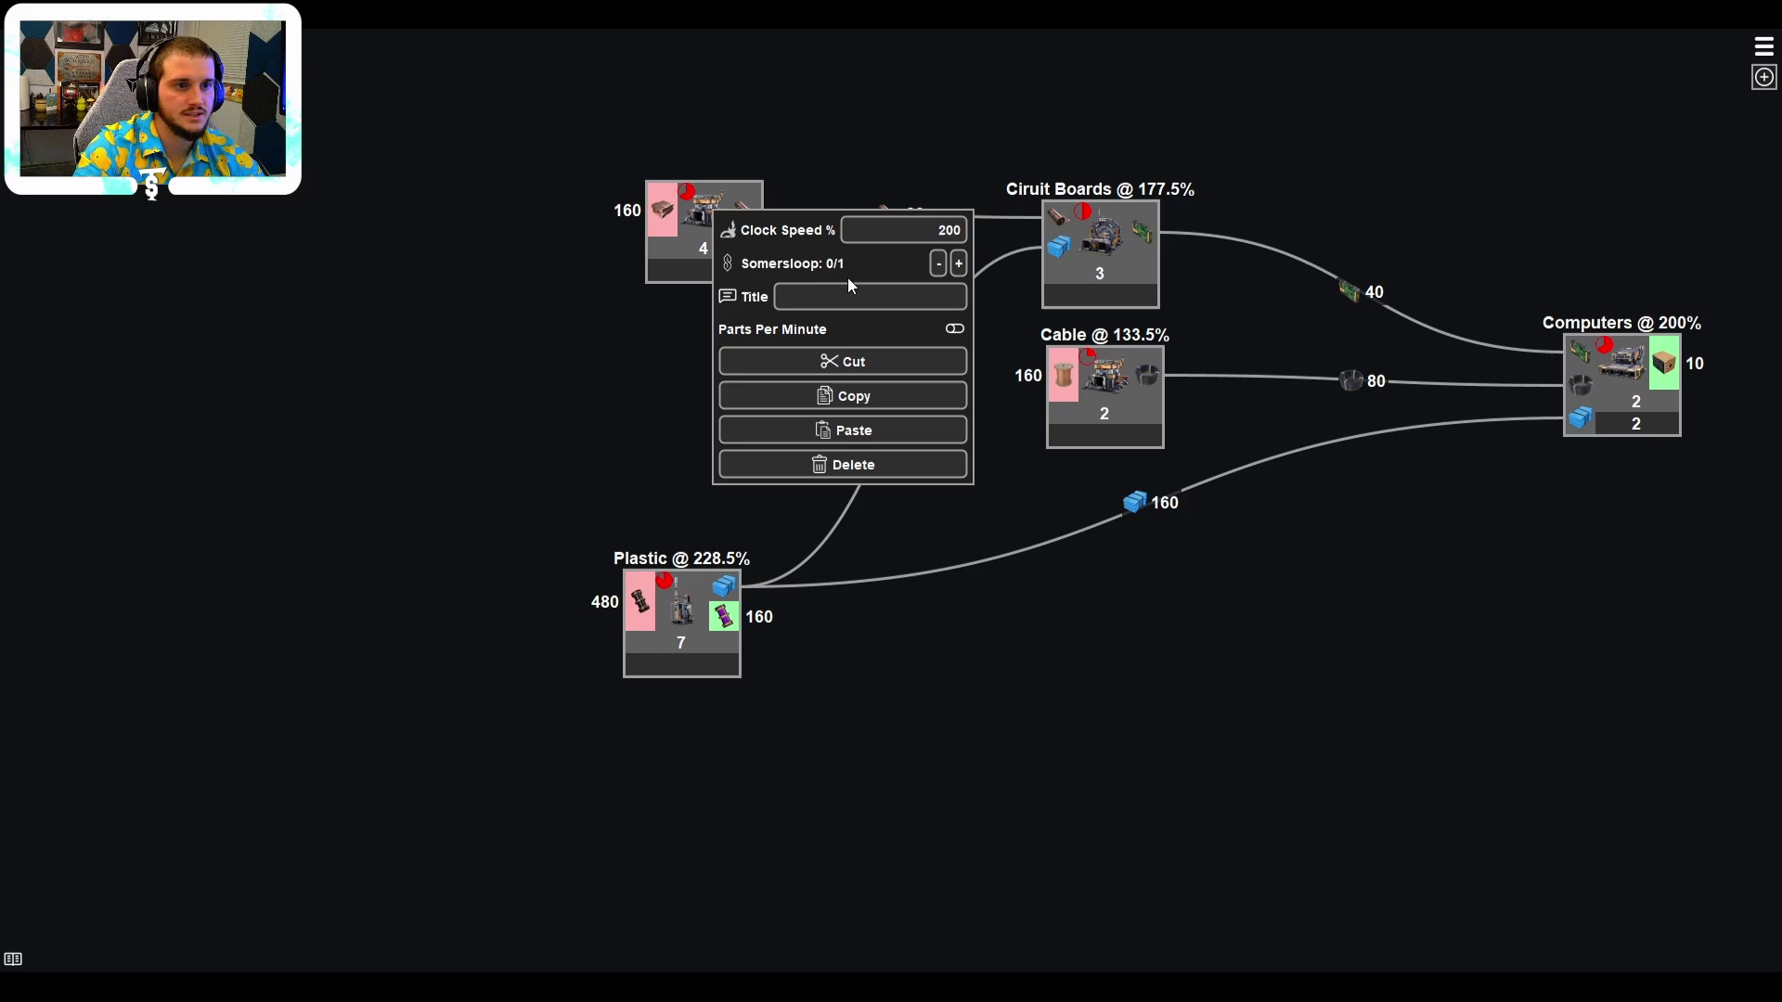
{"action": "type", "text": "Copper"}
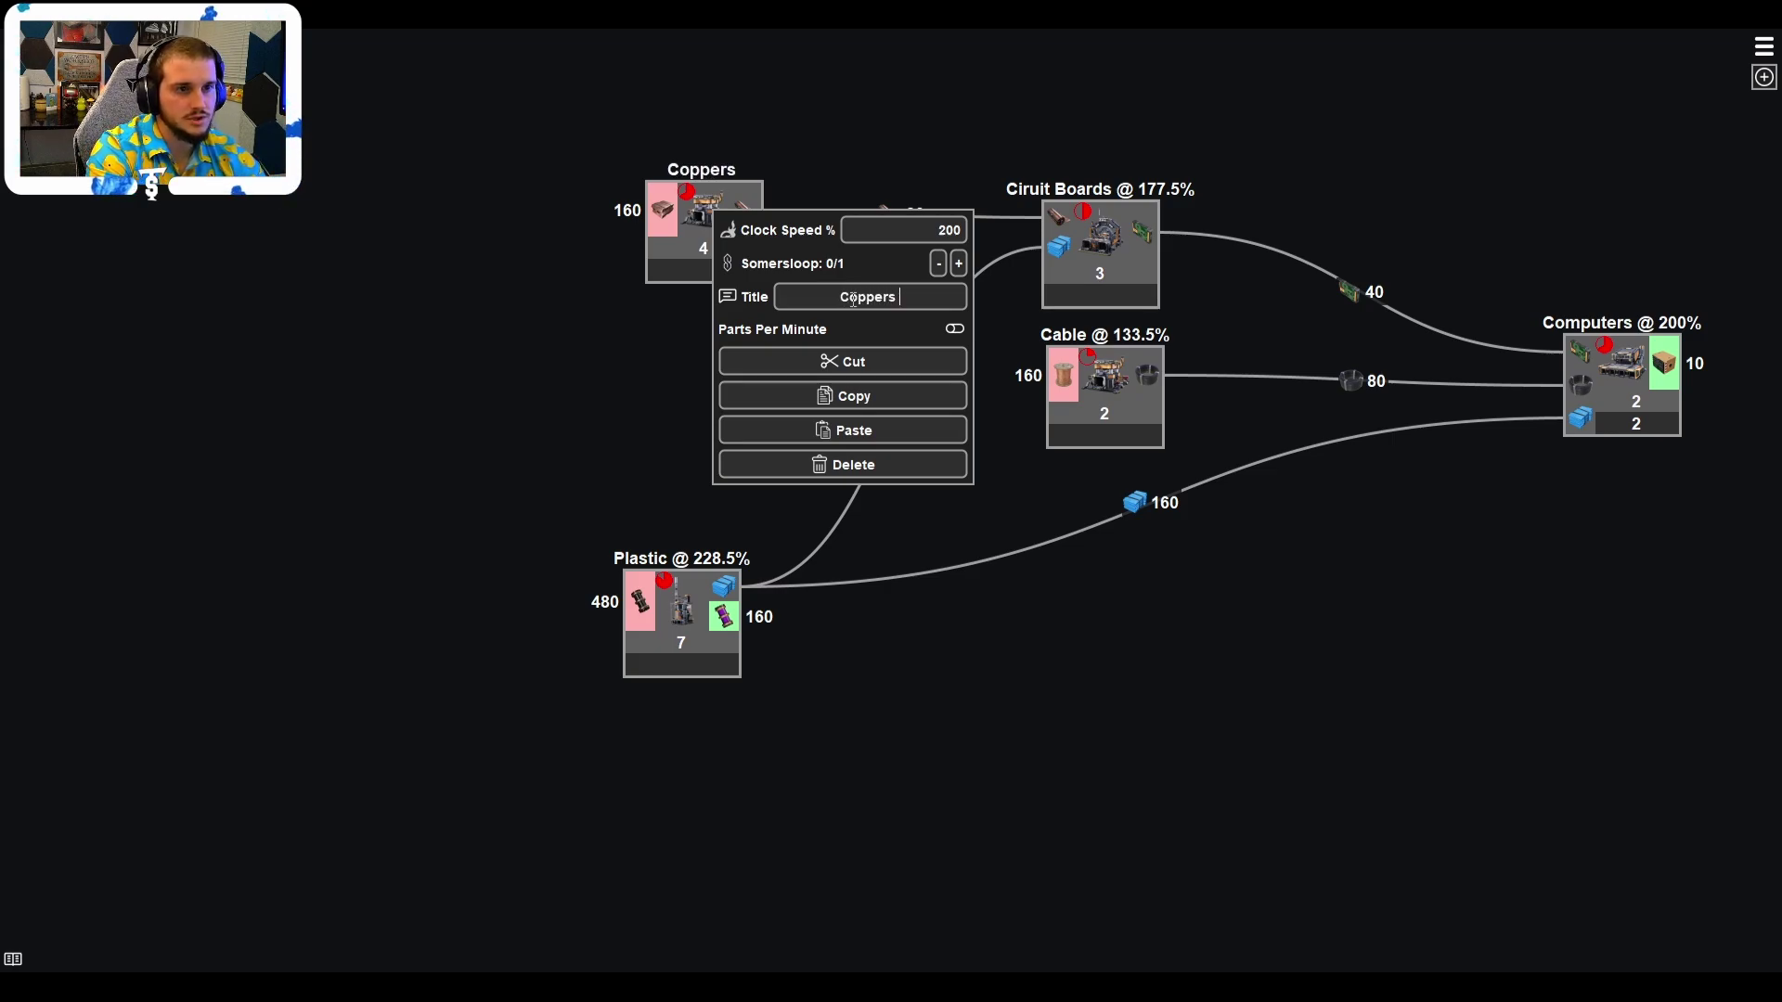
{"action": "type", "text": " Sheets @"}
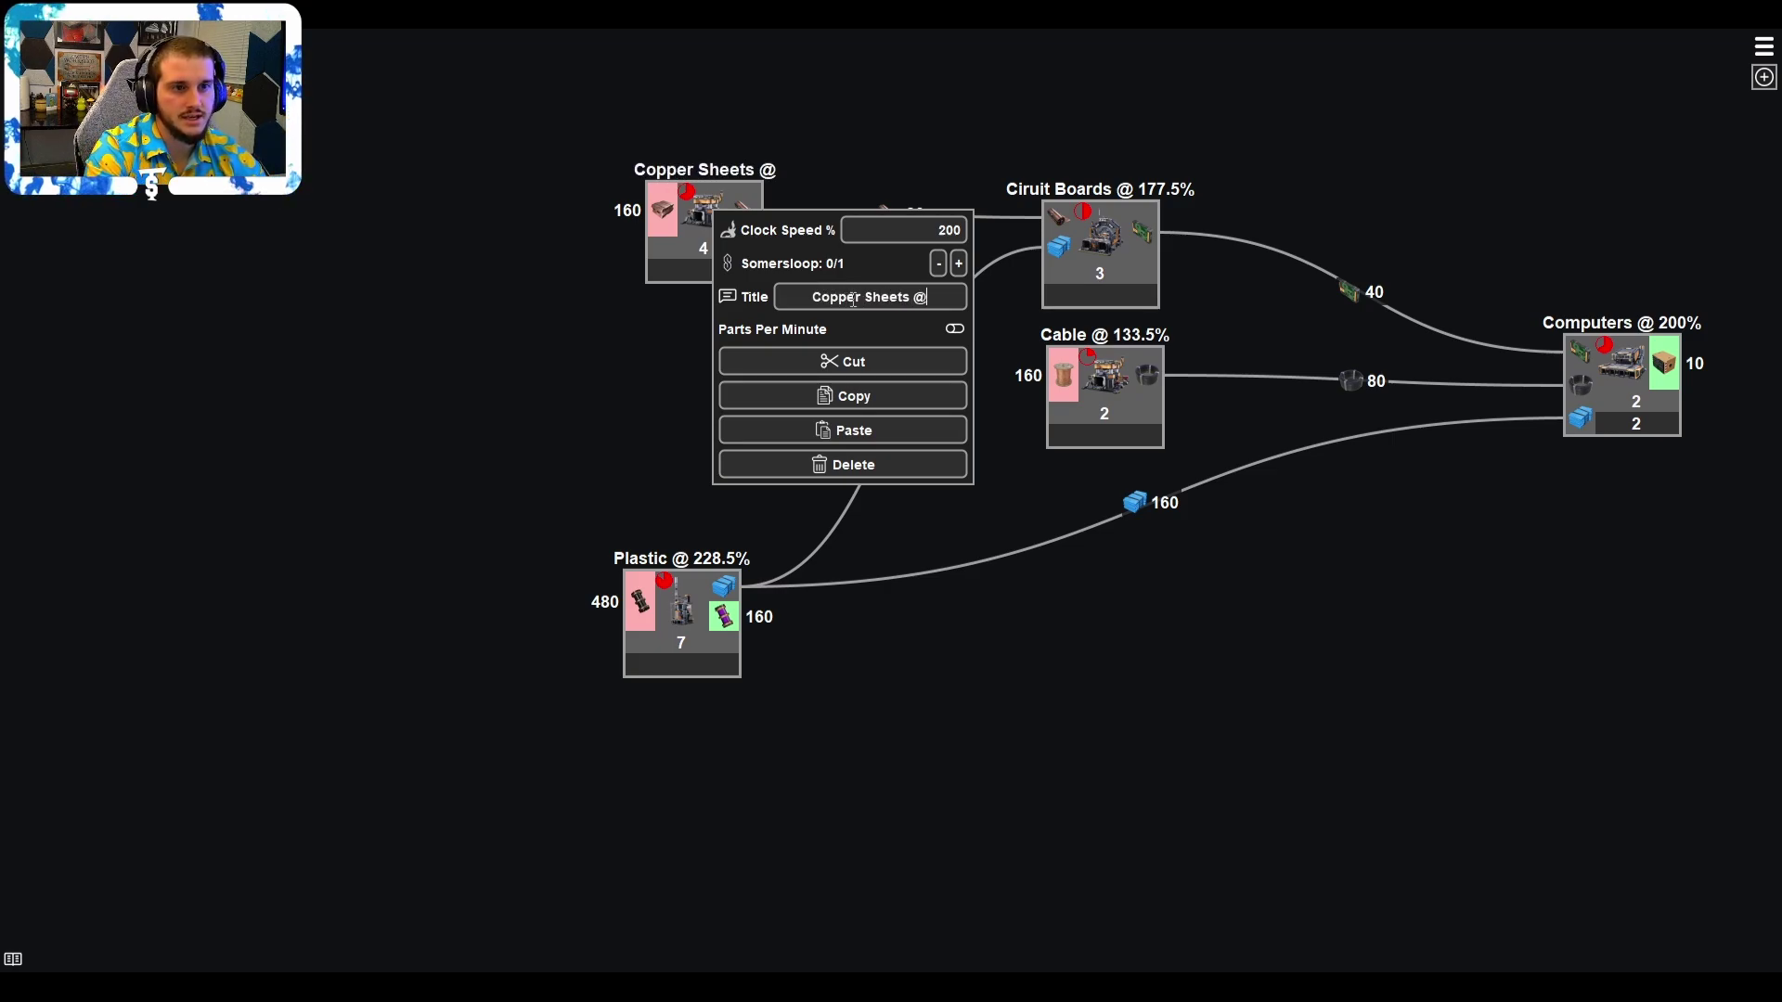
{"action": "type", "text": " 2000"}
{"action": "key", "text": "BackSpace"}
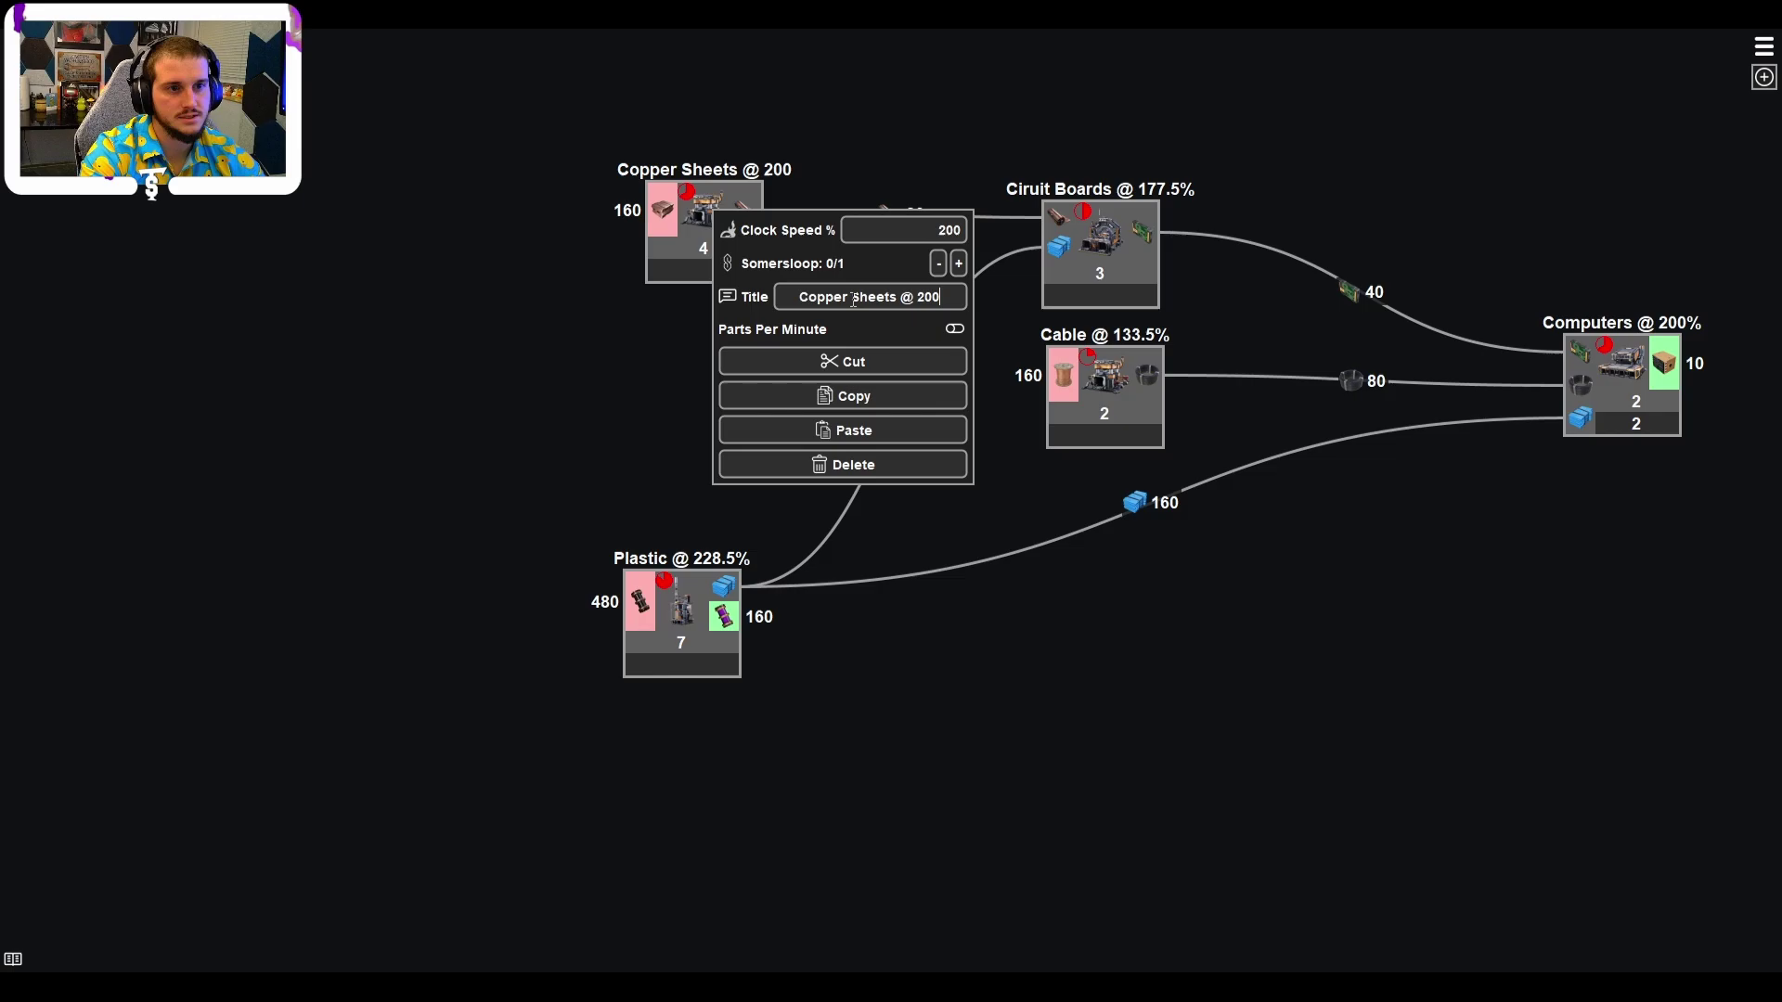
{"action": "type", "text": "%"}
{"action": "left_click", "coordinate": [621, 374]}
Add a Wire node feeding Cable at 133.5% clock, titled 'Wire @ 133.5%'.
{"action": "left_click_drag", "start_coordinate": [1067, 376], "coordinate": [707, 392]}
{"action": "left_click", "coordinate": [775, 229]}
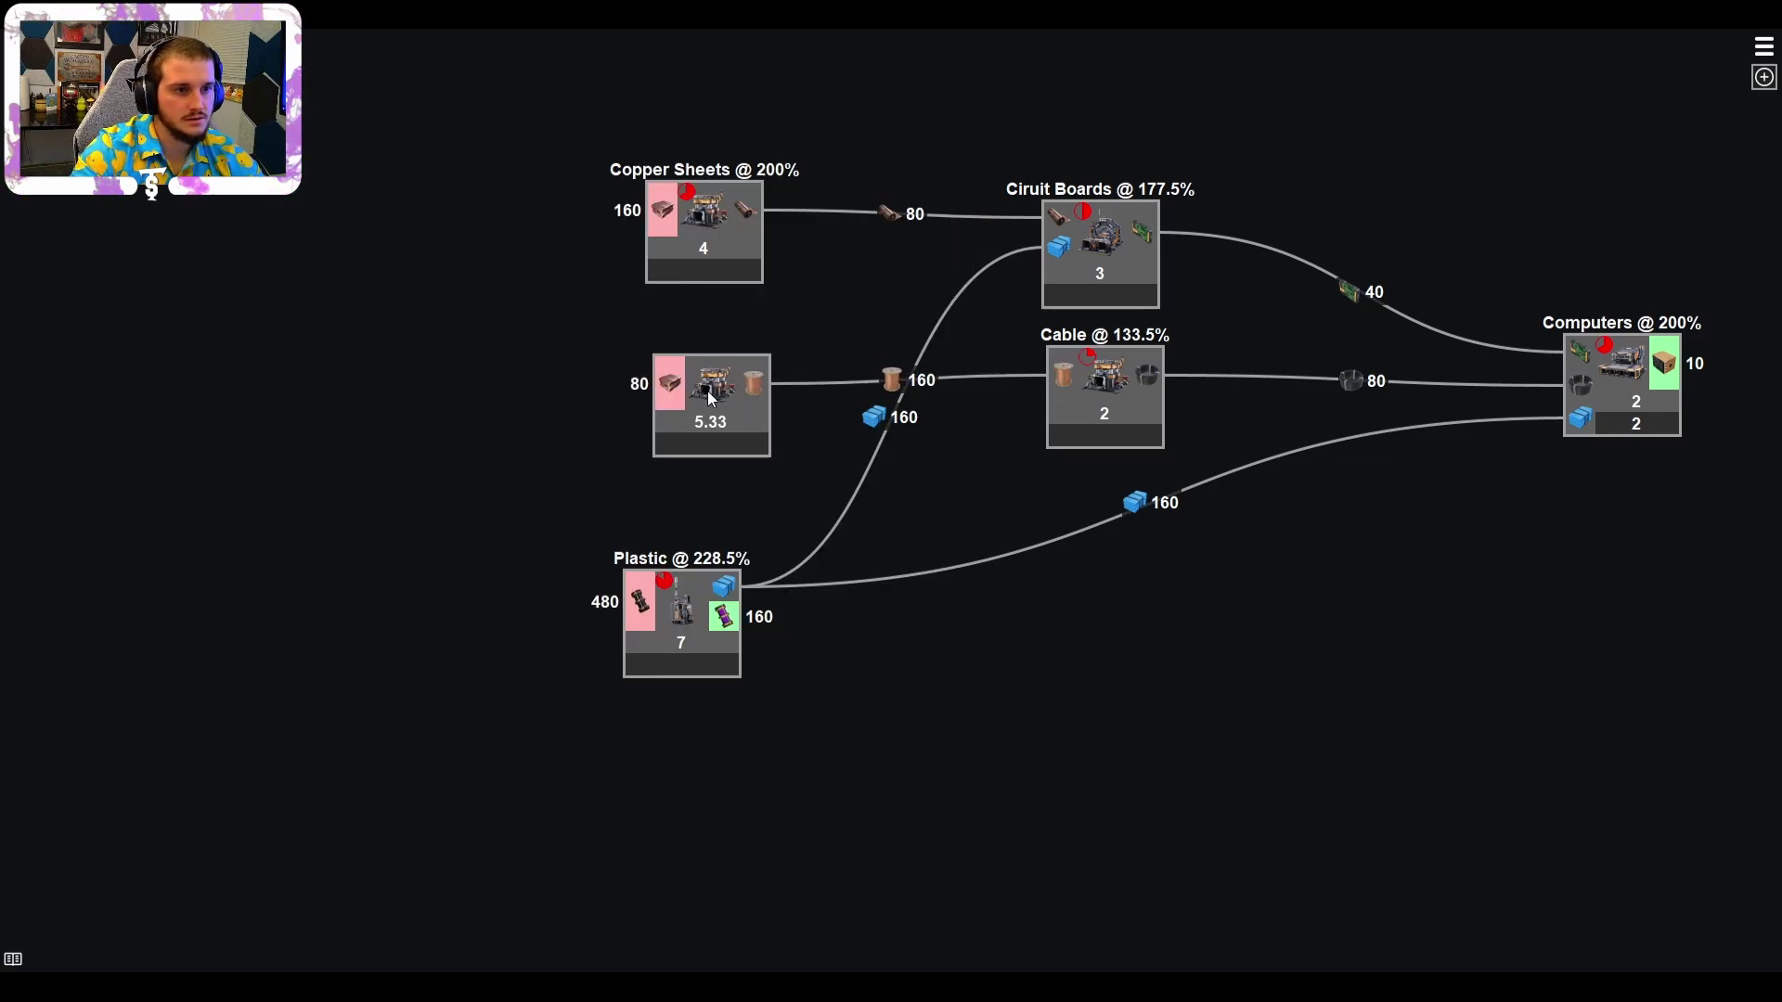
{"action": "left_click", "coordinate": [707, 392]}
{"action": "type", "text": "133.5"}
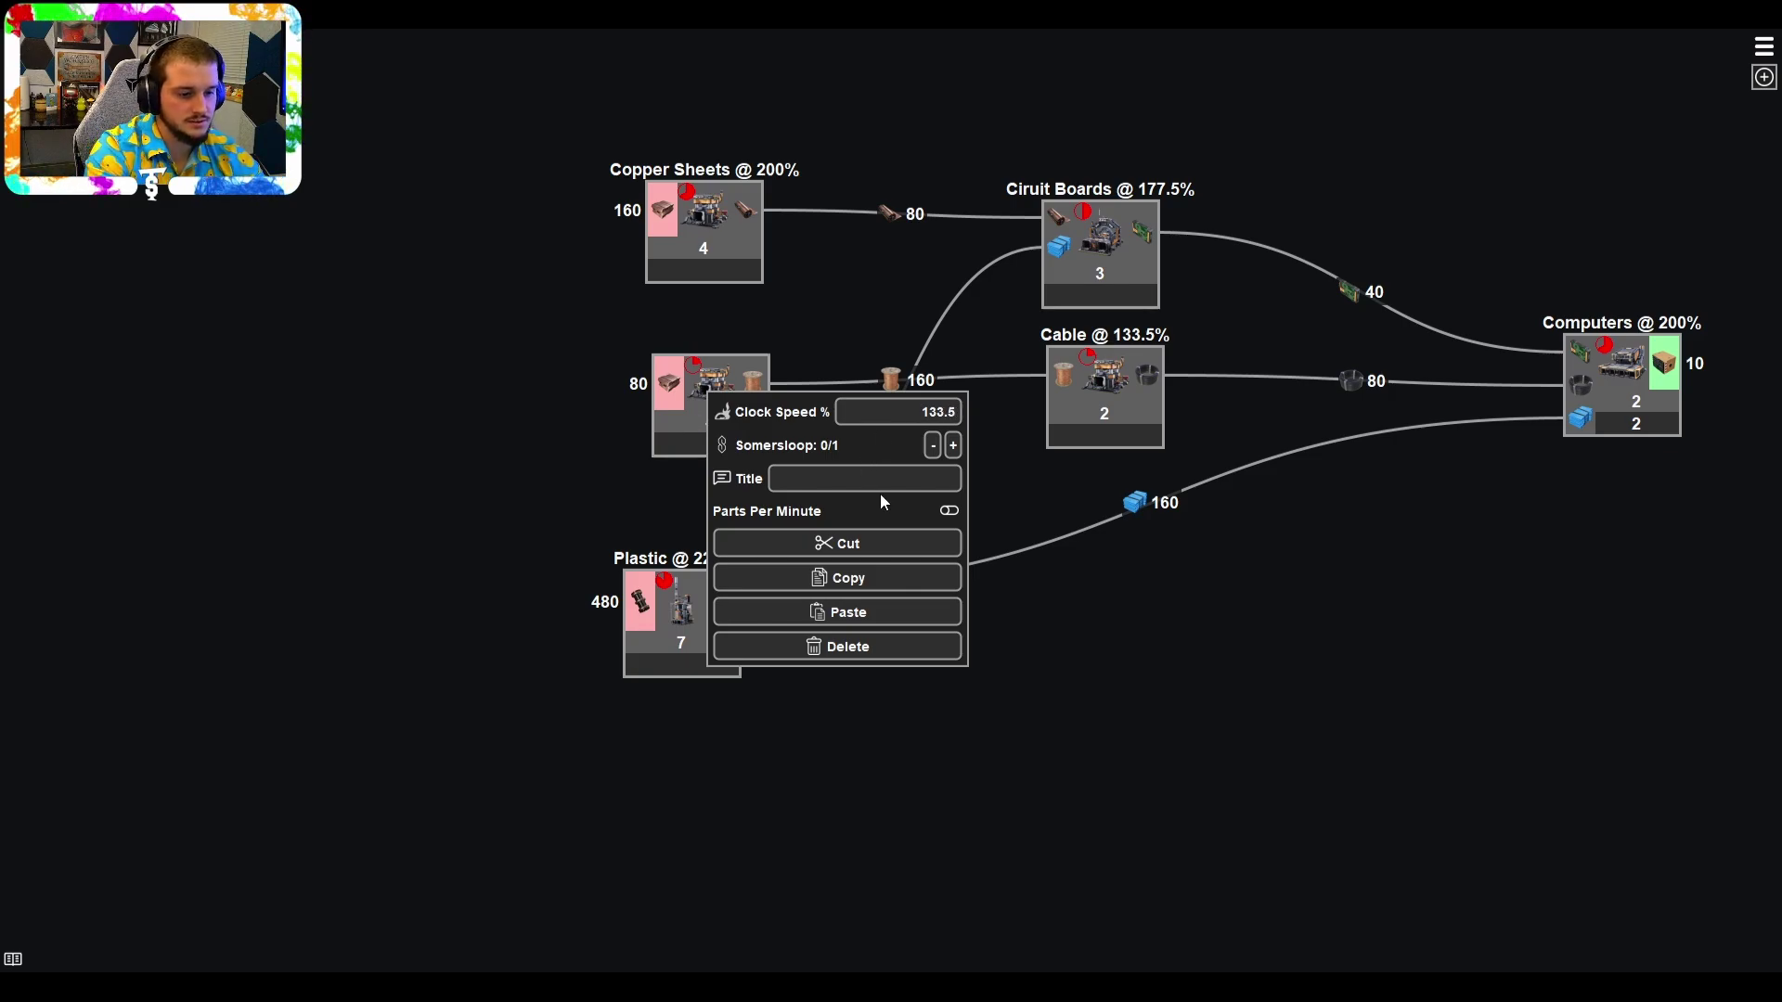
{"action": "type", "text": "Wire @ 133.5%"}
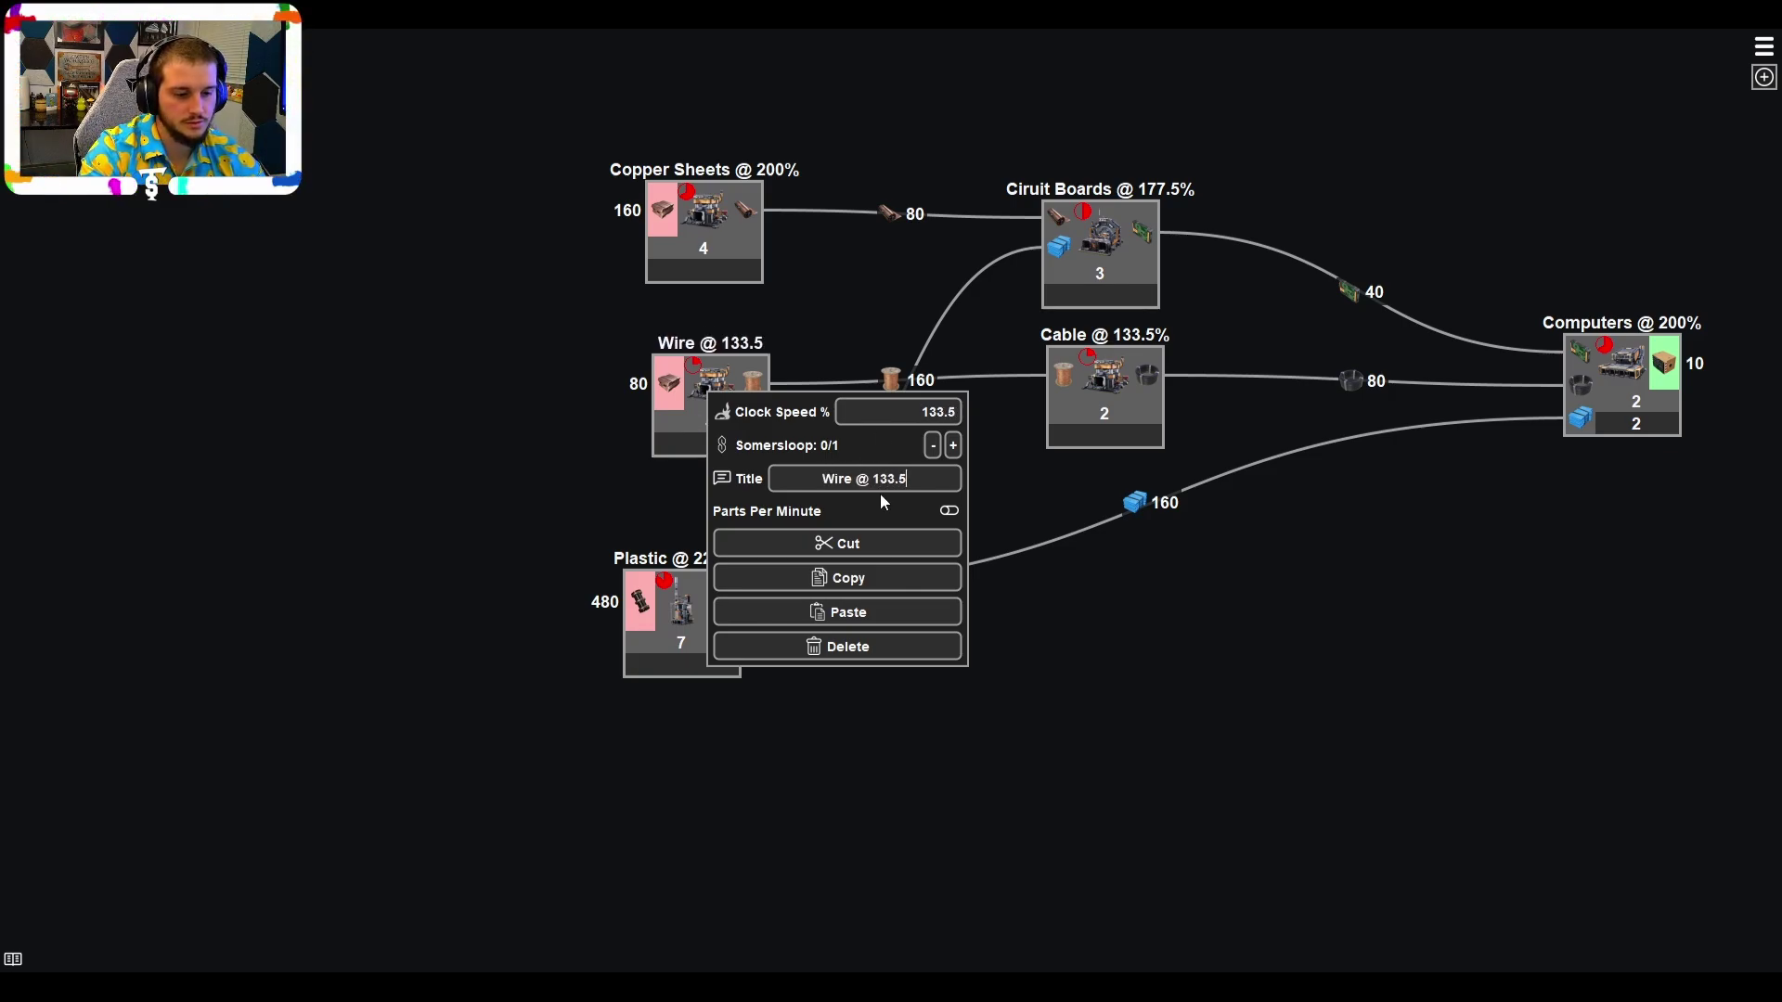
Tidy the graph by shifting Wire left, moving Plastic lower and panning to free space.
{"action": "left_click", "coordinate": [554, 412]}
{"action": "left_click_drag", "start_coordinate": [714, 396], "coordinate": [690, 399]}
{"action": "left_click_drag", "start_coordinate": [685, 612], "coordinate": [698, 671]}
{"action": "left_click_drag", "start_coordinate": [680, 523], "coordinate": [887, 470]}
Add a Copper Ingot node feeding Copper Sheets and Wire at 200%, titled 'Copper Ingots @ 200%'.
{"action": "left_click_drag", "start_coordinate": [897, 223], "coordinate": [702, 223]}
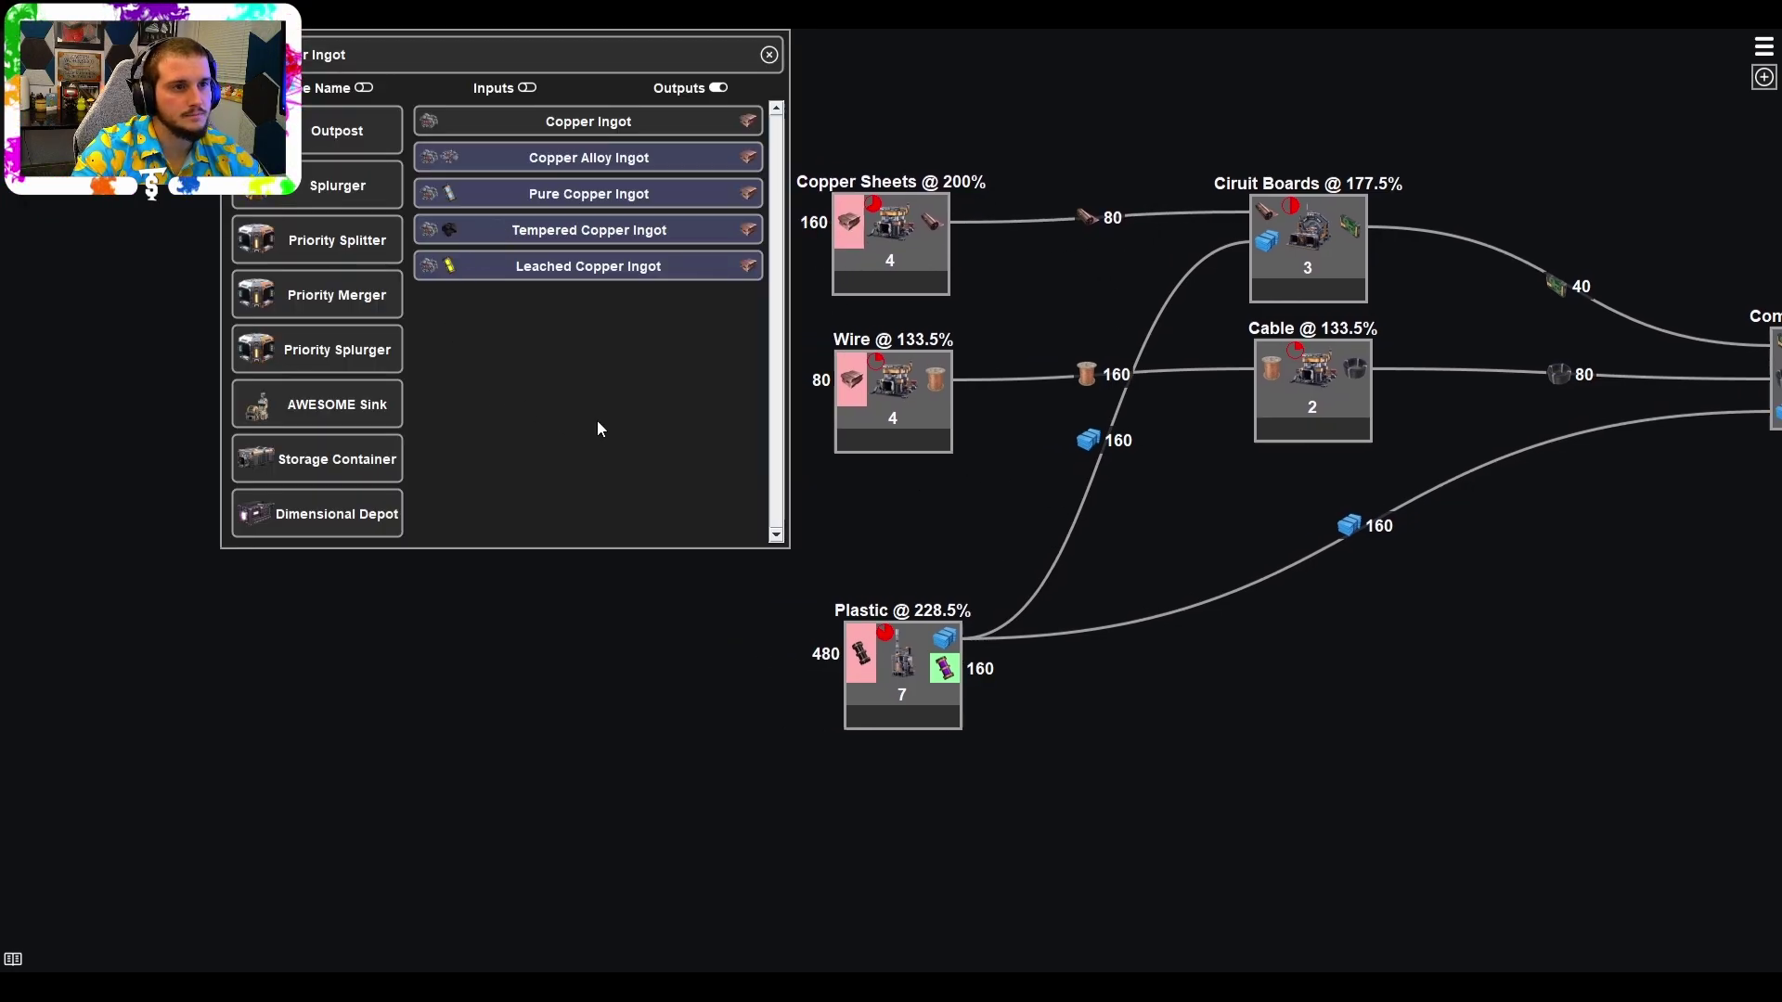
{"action": "left_click", "coordinate": [605, 131]}
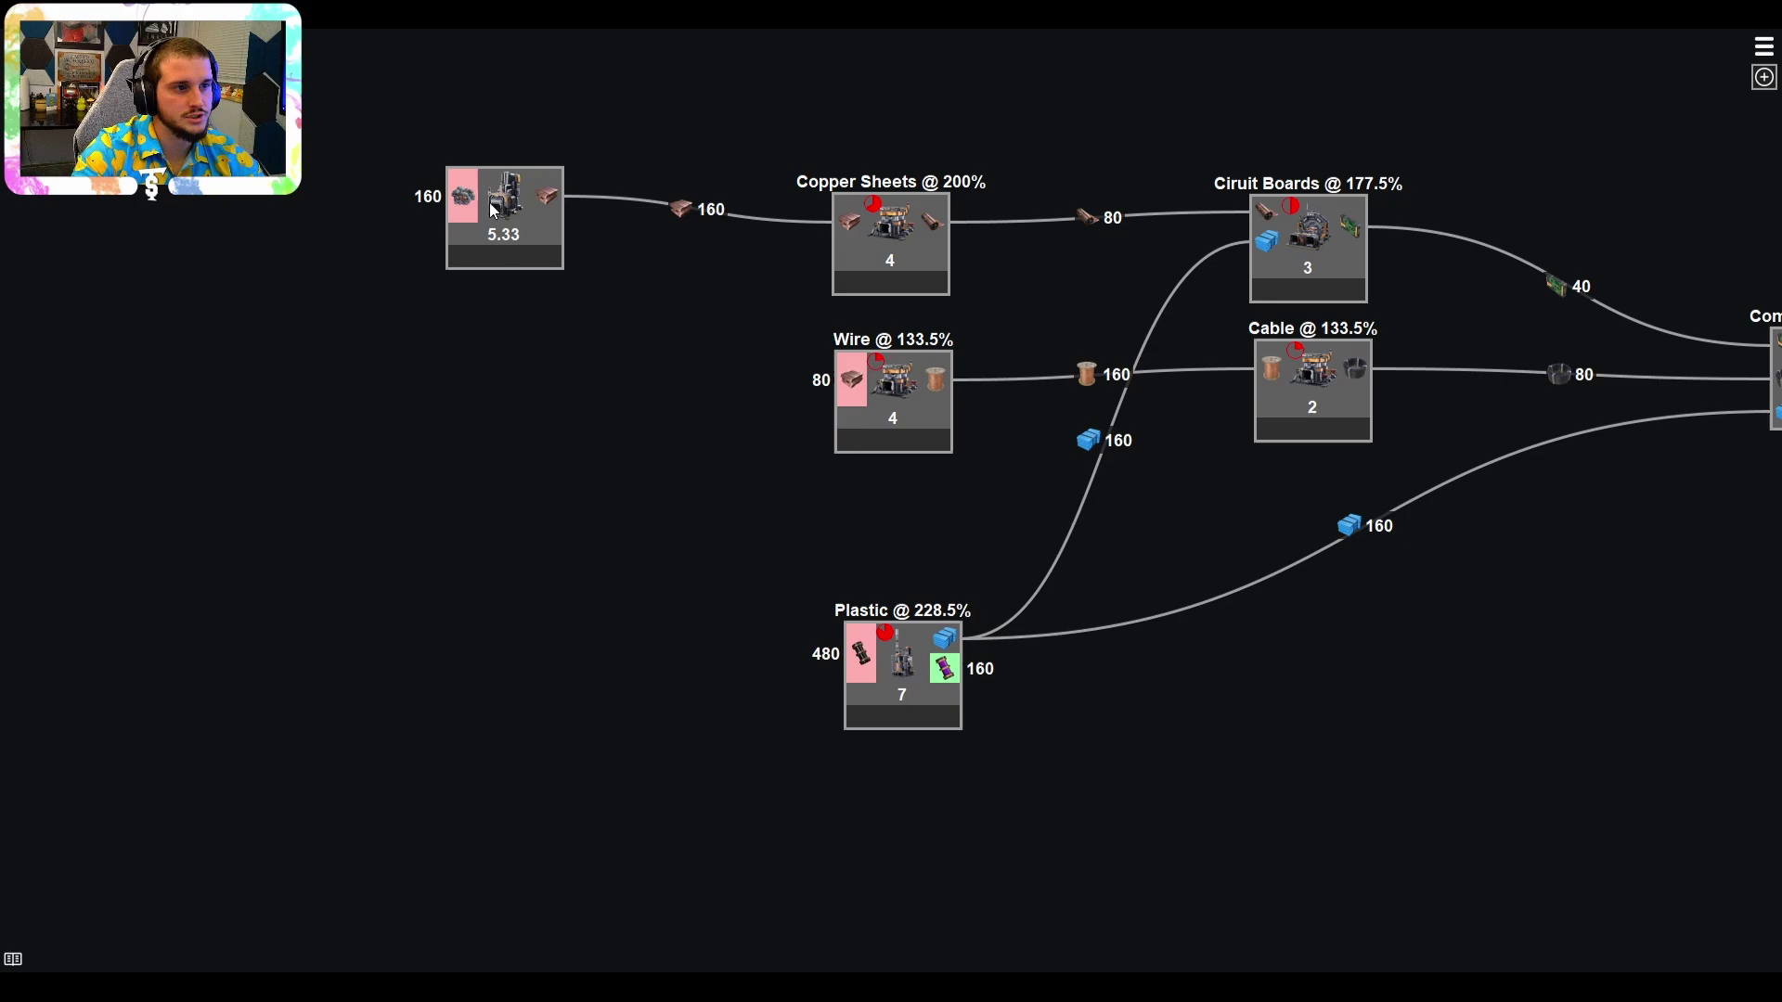
{"action": "left_click_drag", "start_coordinate": [505, 219], "coordinate": [459, 327]}
{"action": "left_click_drag", "start_coordinate": [852, 385], "coordinate": [508, 313]}
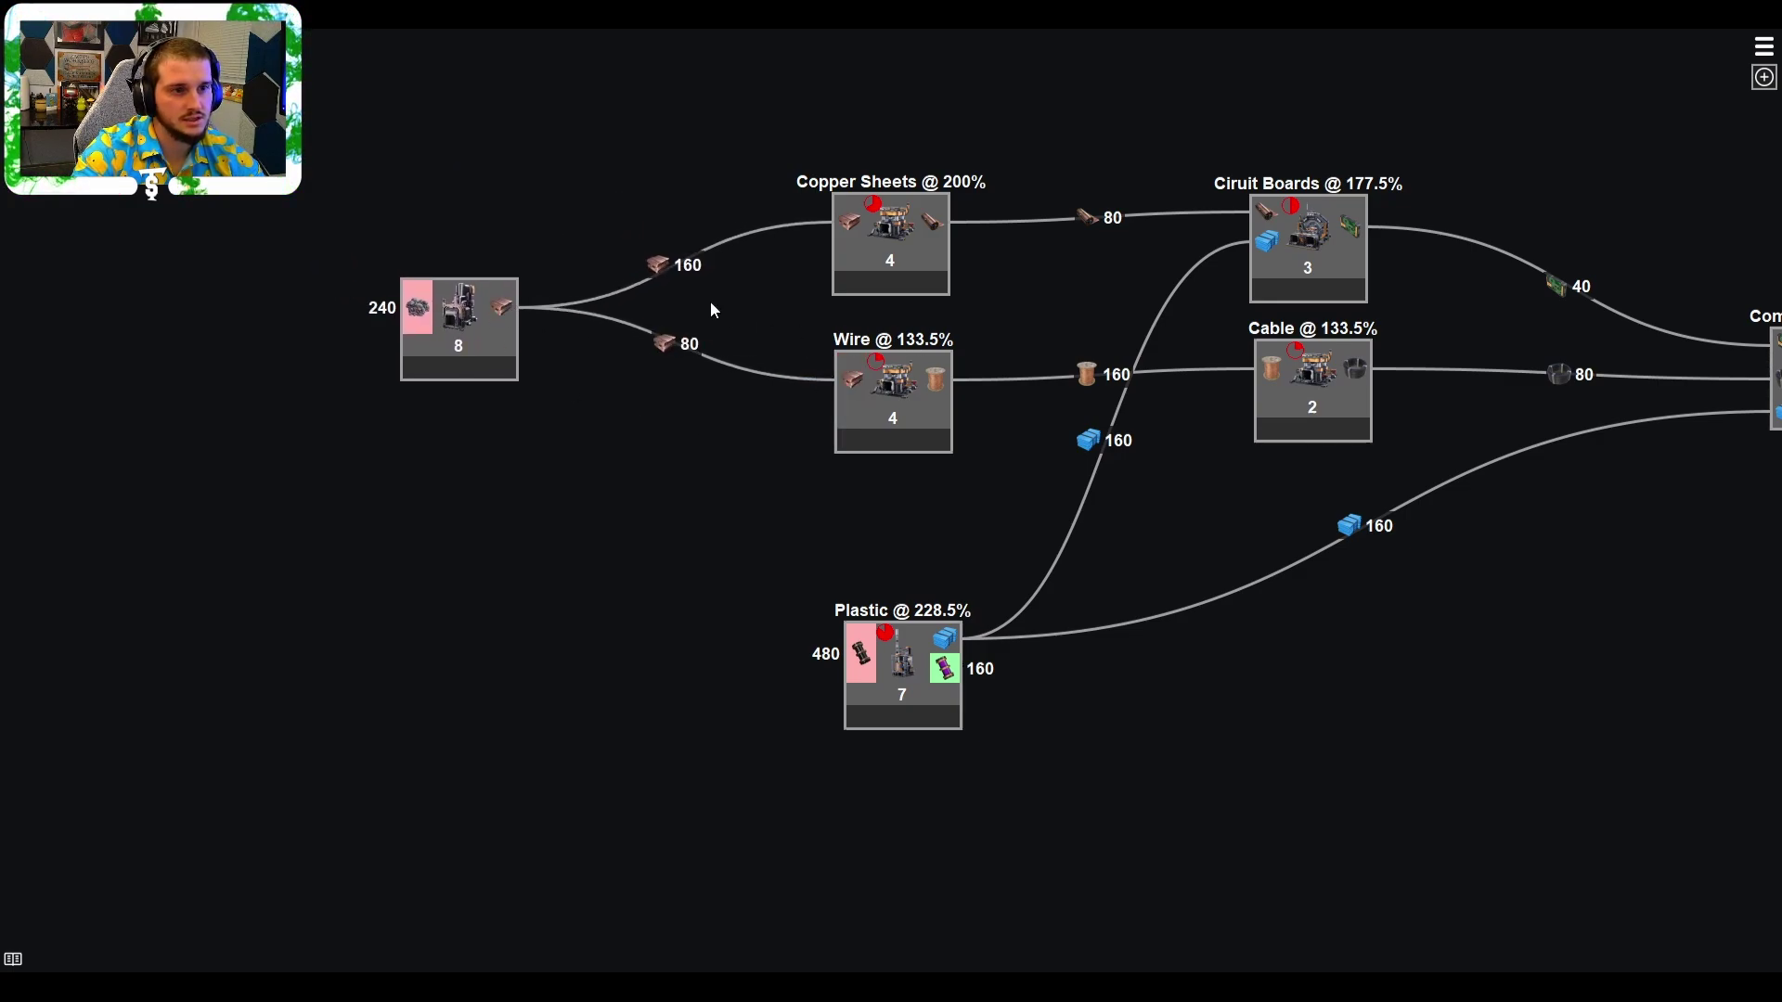
{"action": "right_click", "coordinate": [473, 307]}
{"action": "left_click", "coordinate": [680, 322]}
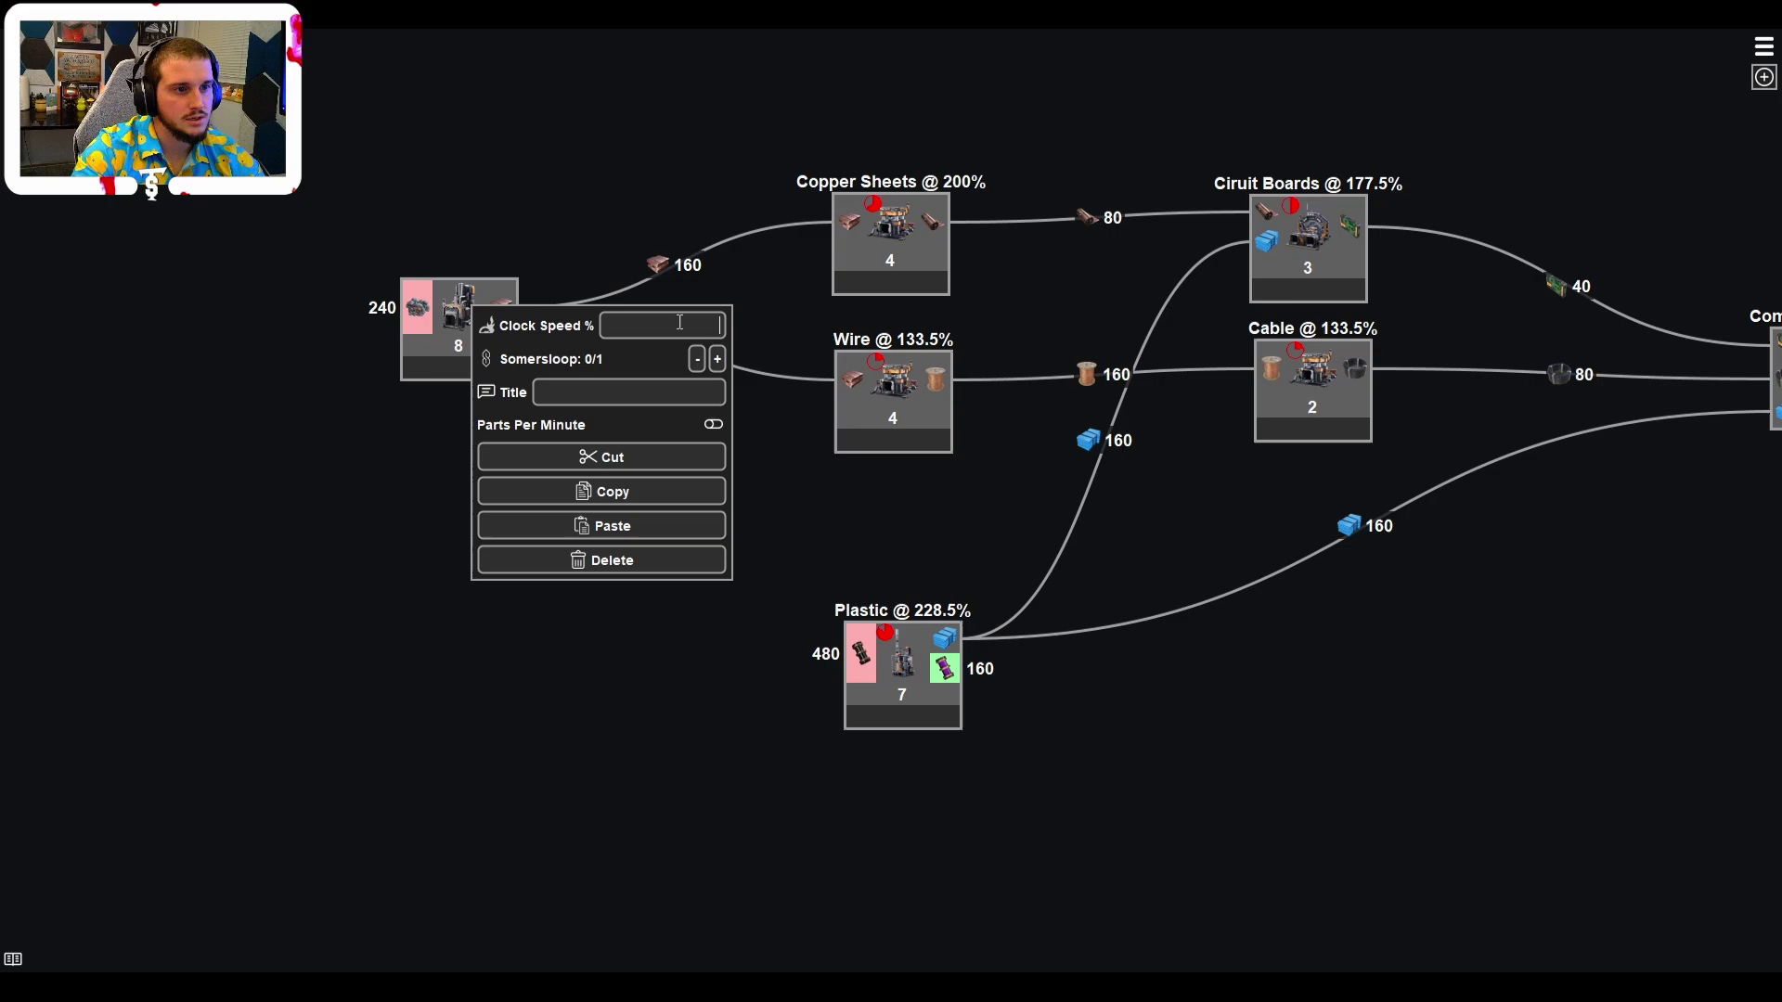
{"action": "type", "text": "200"}
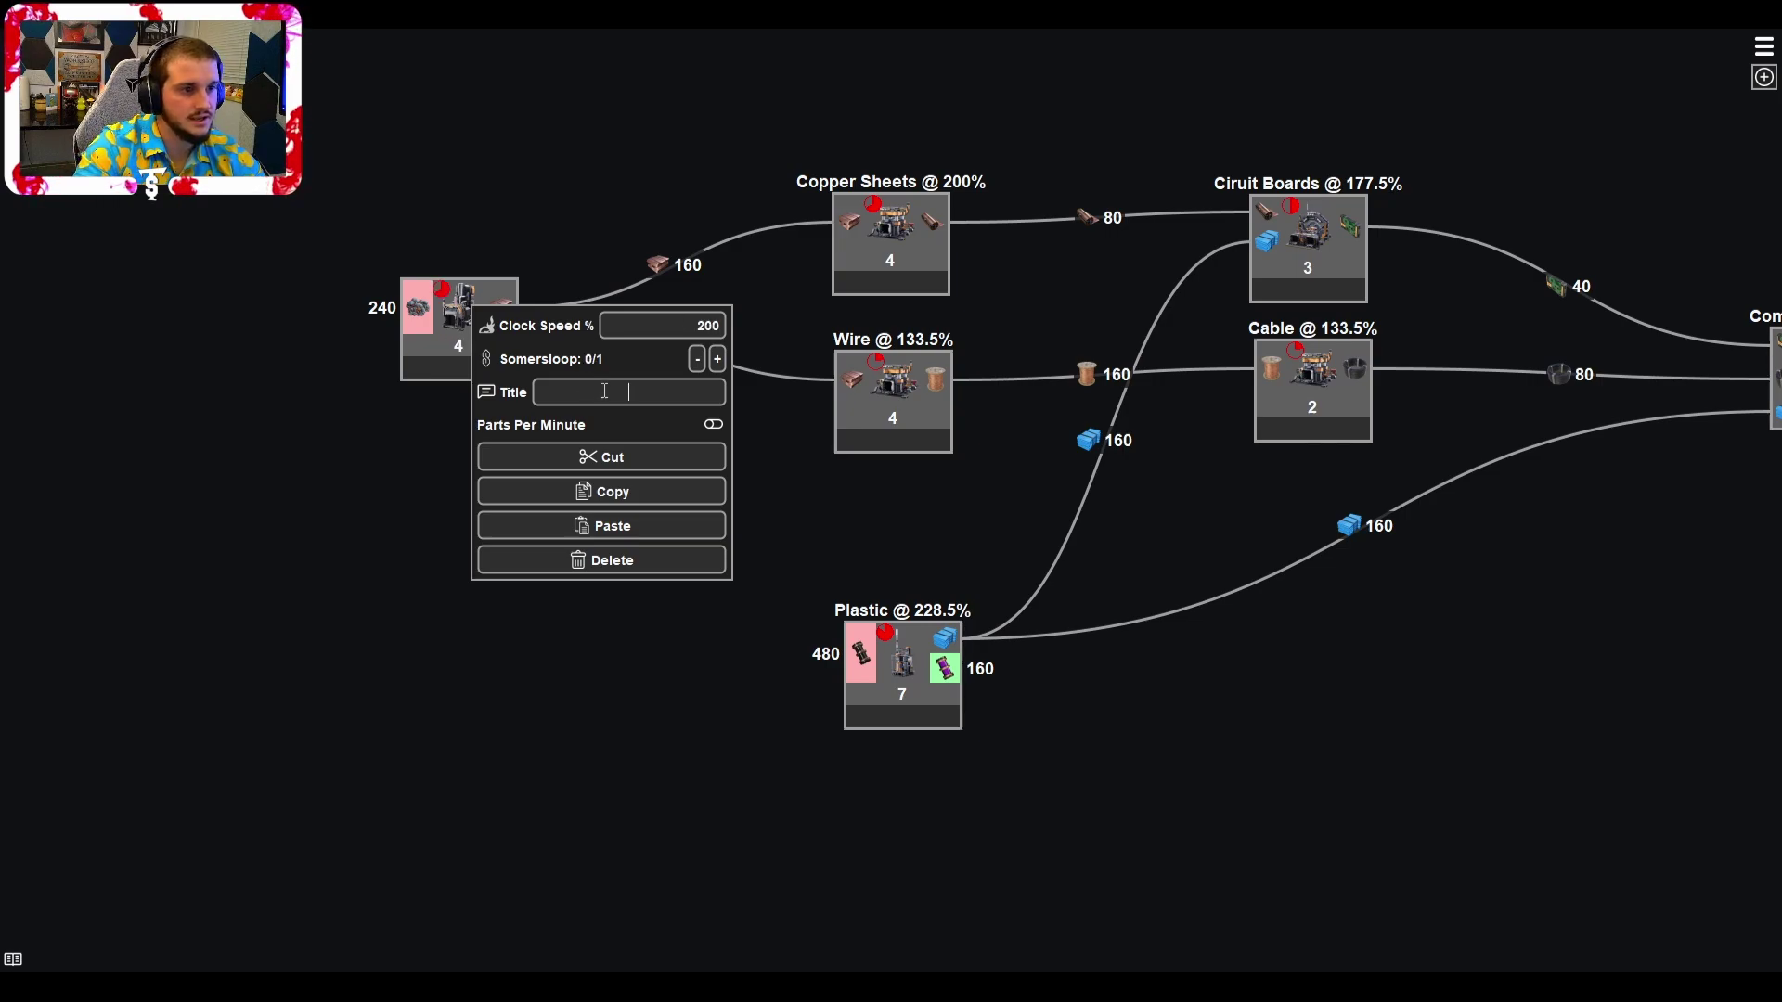
{"action": "type", "text": "Copper Ingot"}
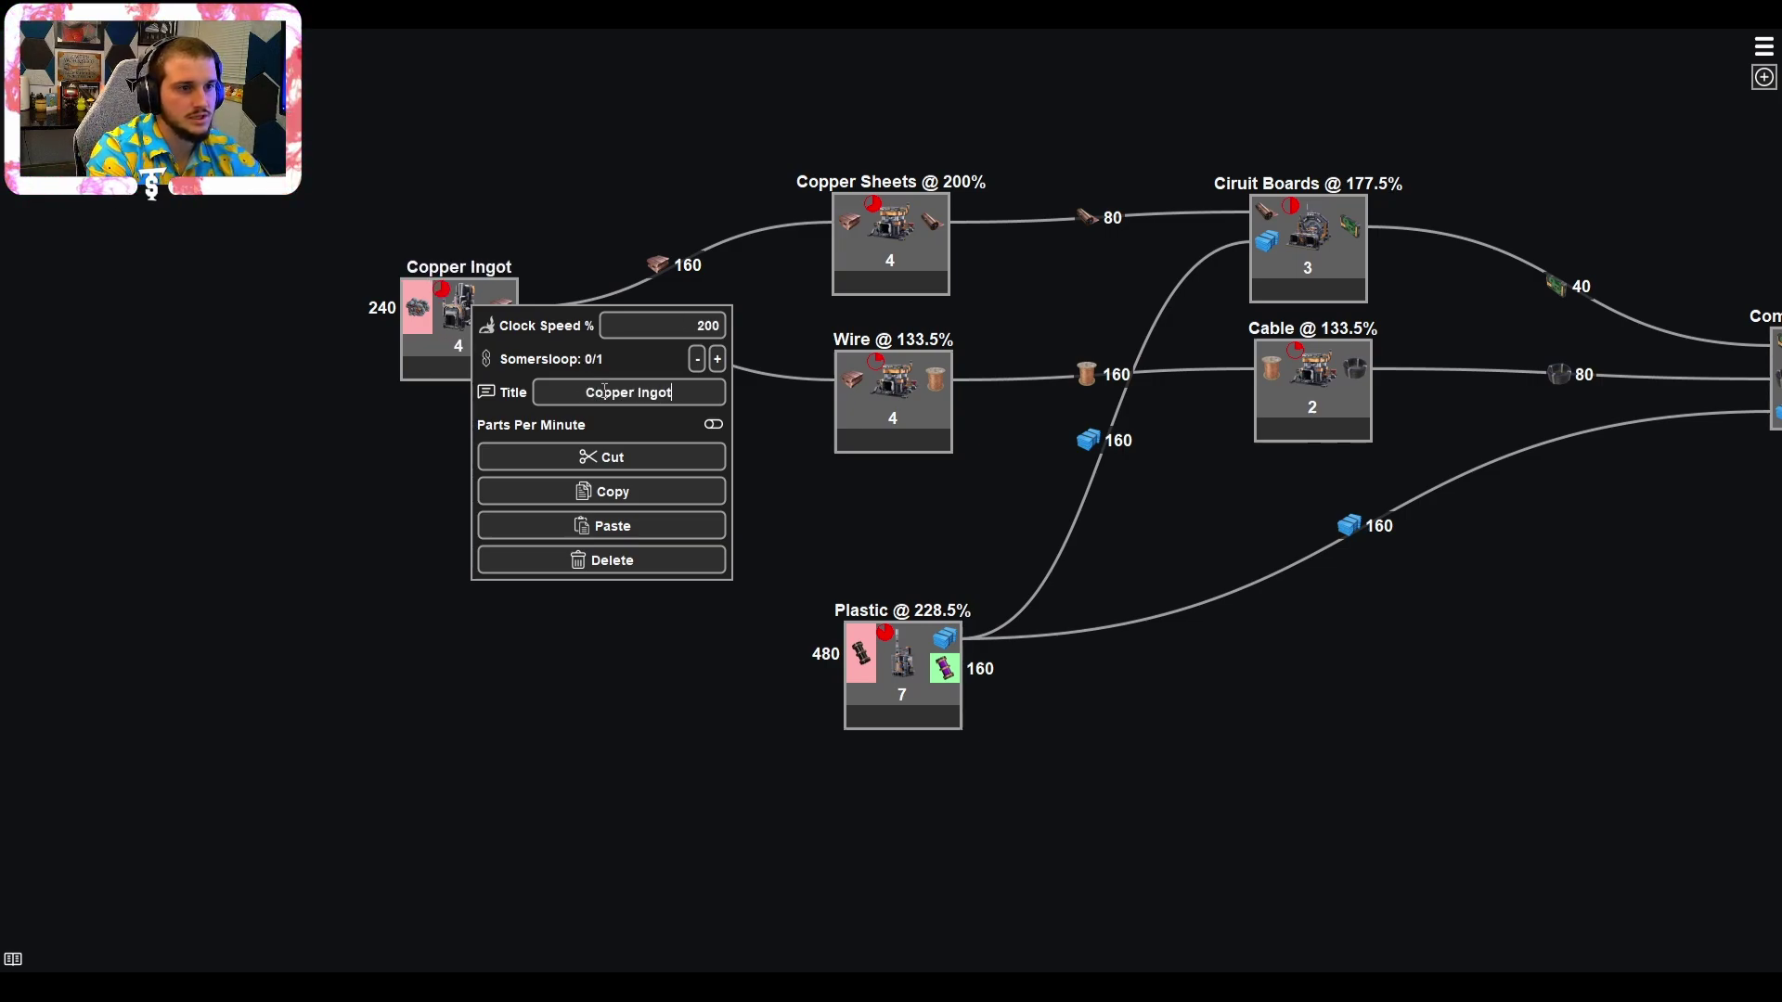
{"action": "type", "text": "s @ 200%"}
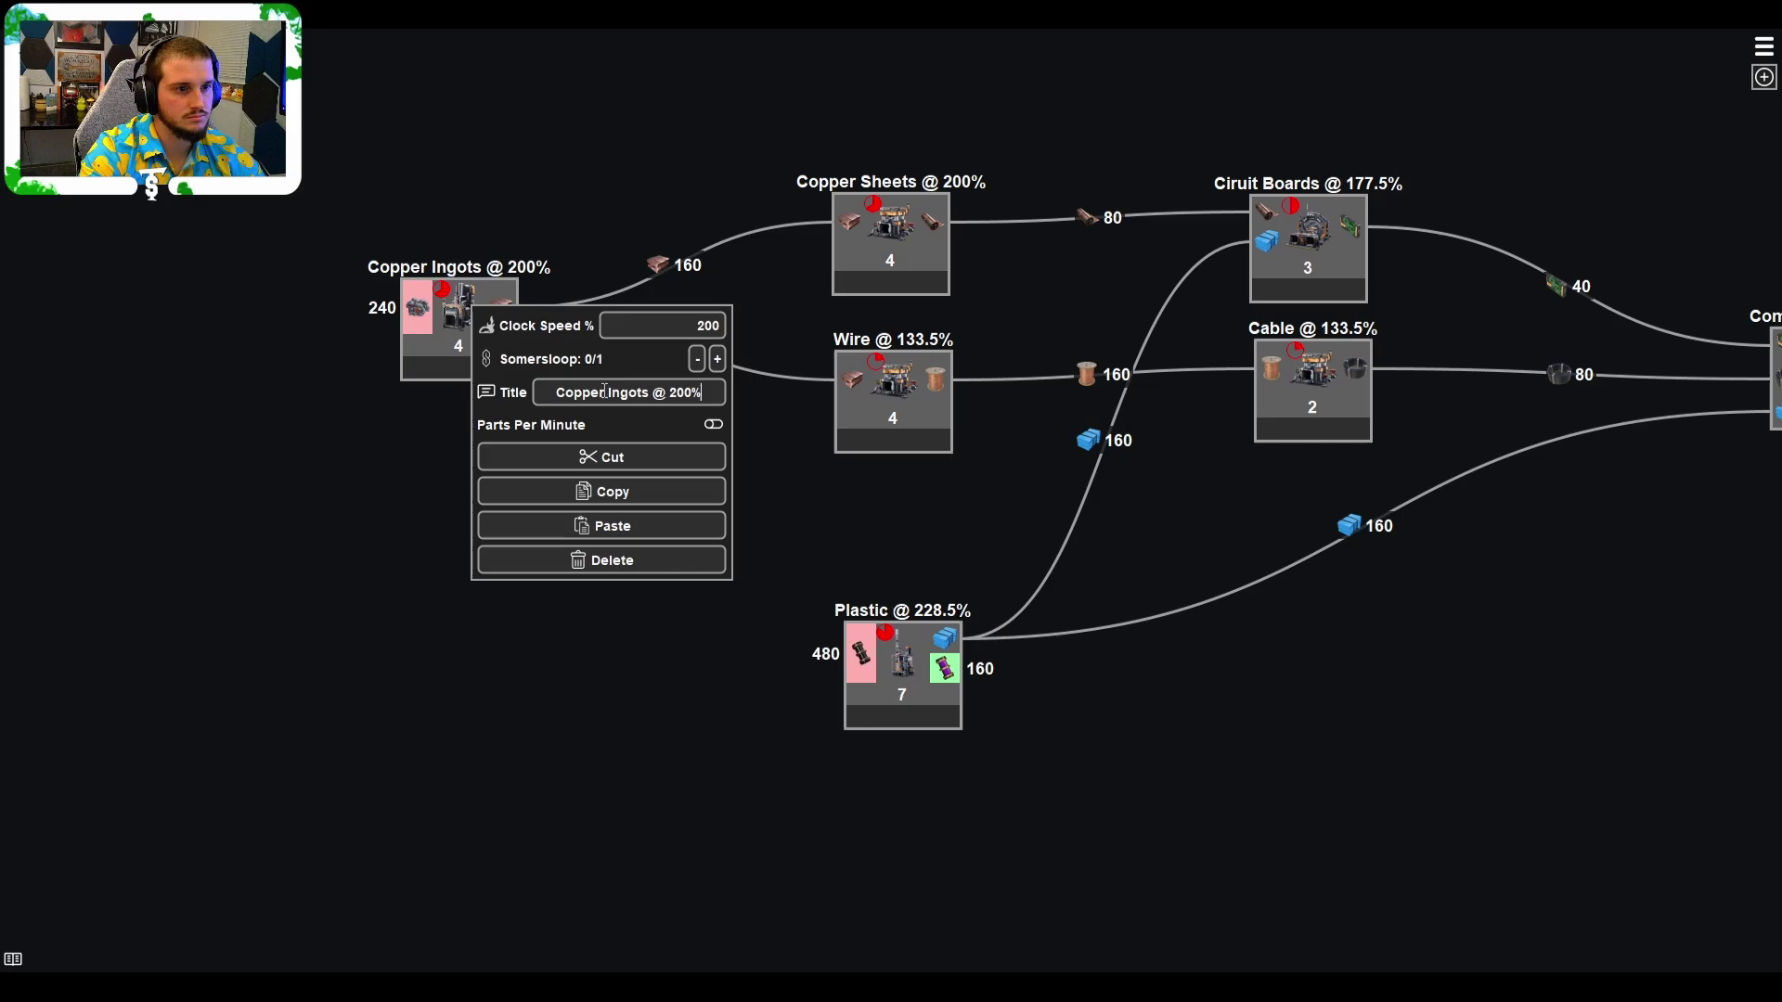
Add a Crude Oil extractor feeding Plastic, with its output shown as 480 per minute.
{"action": "left_click", "coordinate": [316, 529]}
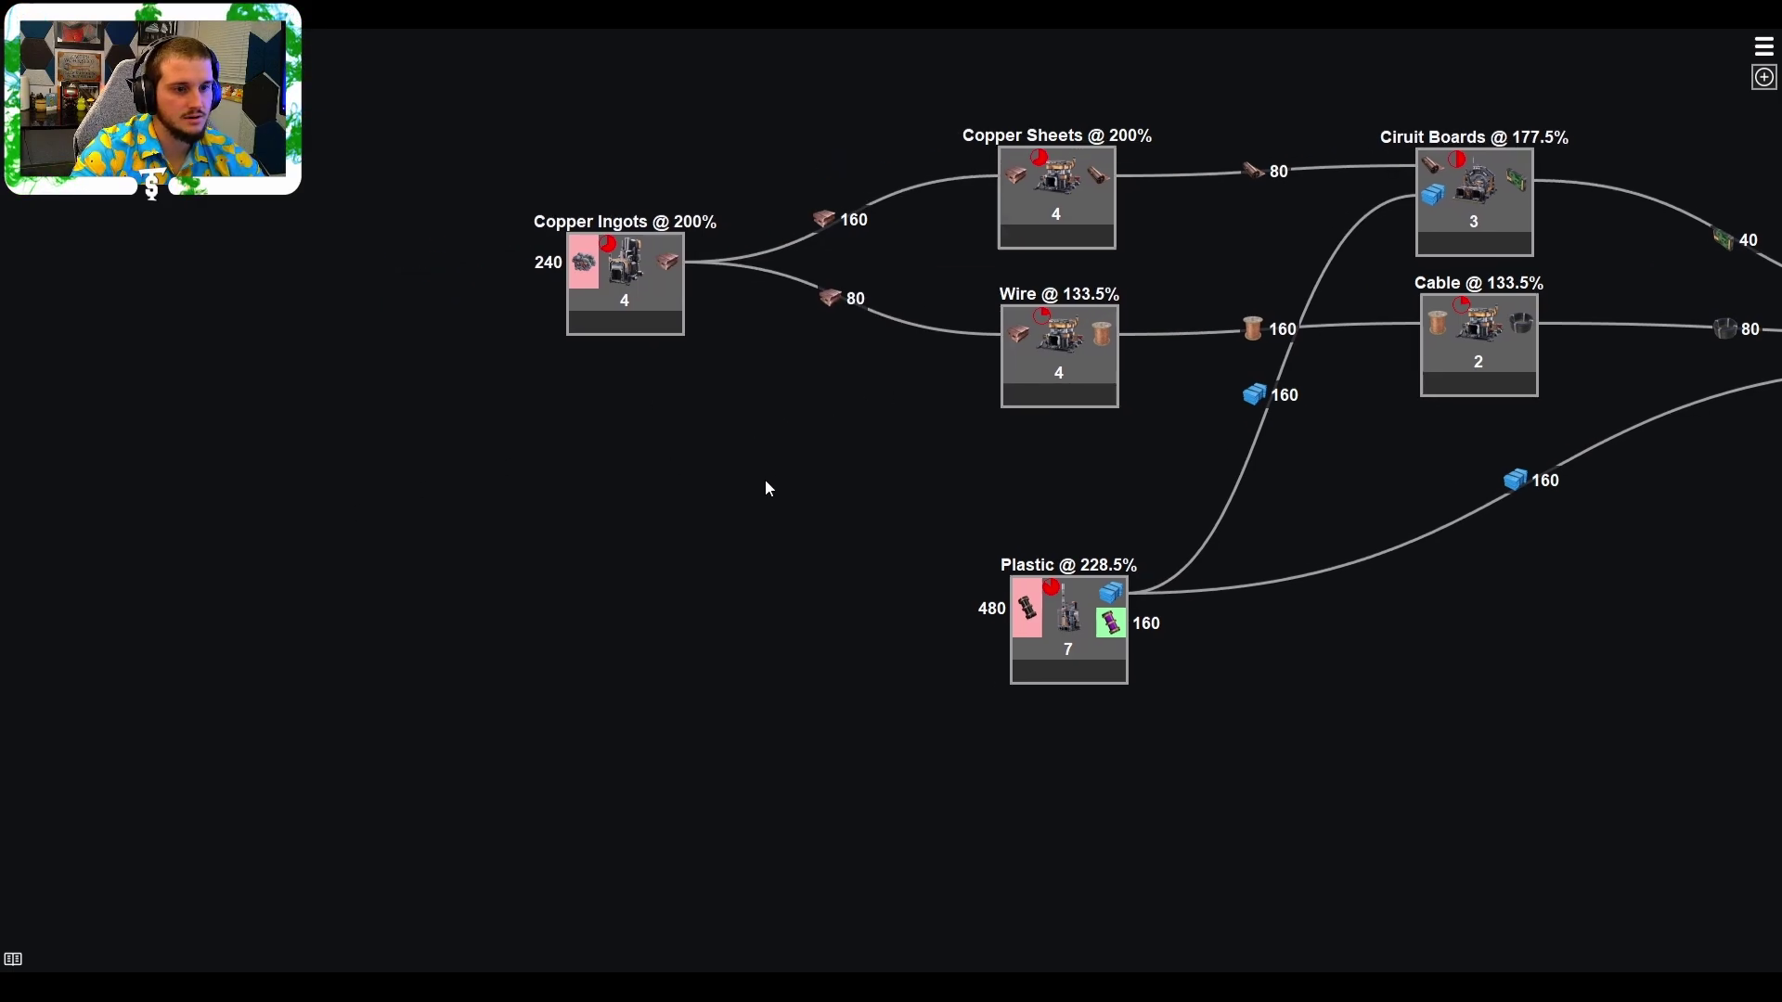
{"action": "left_click_drag", "start_coordinate": [1090, 612], "coordinate": [574, 599]}
{"action": "left_click", "coordinate": [791, 431]}
{"action": "right_click", "coordinate": [598, 608]}
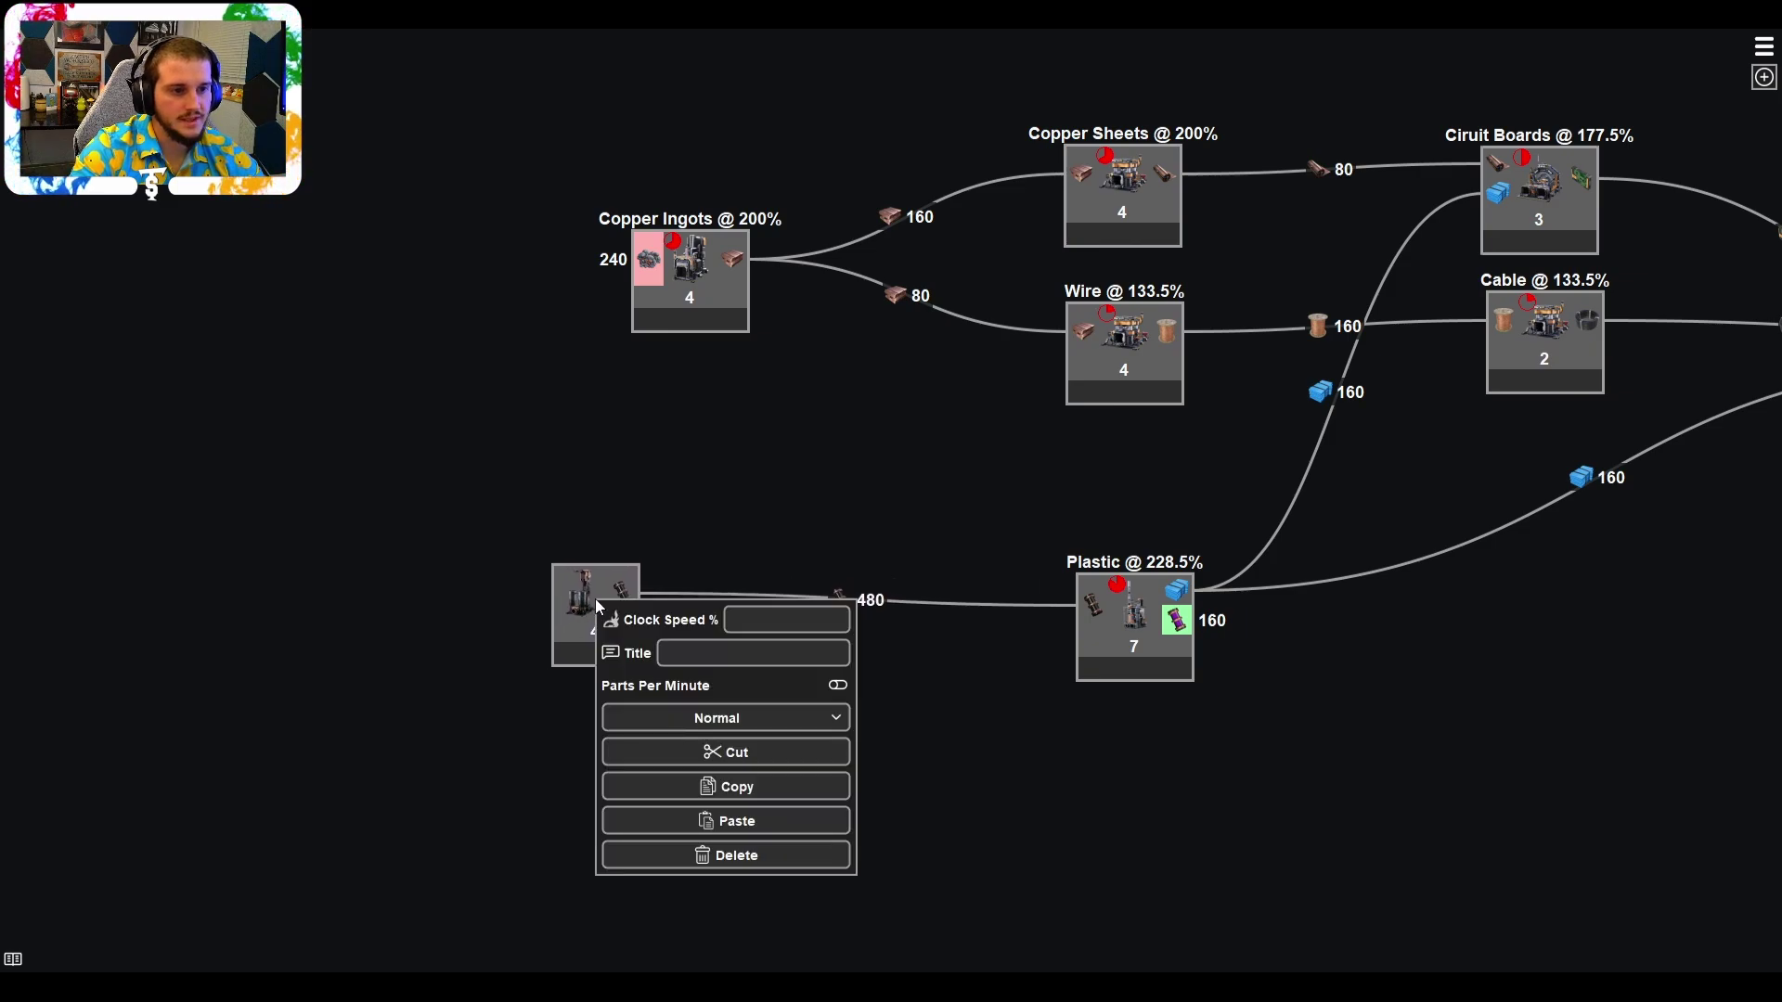
{"action": "left_click", "coordinate": [837, 690]}
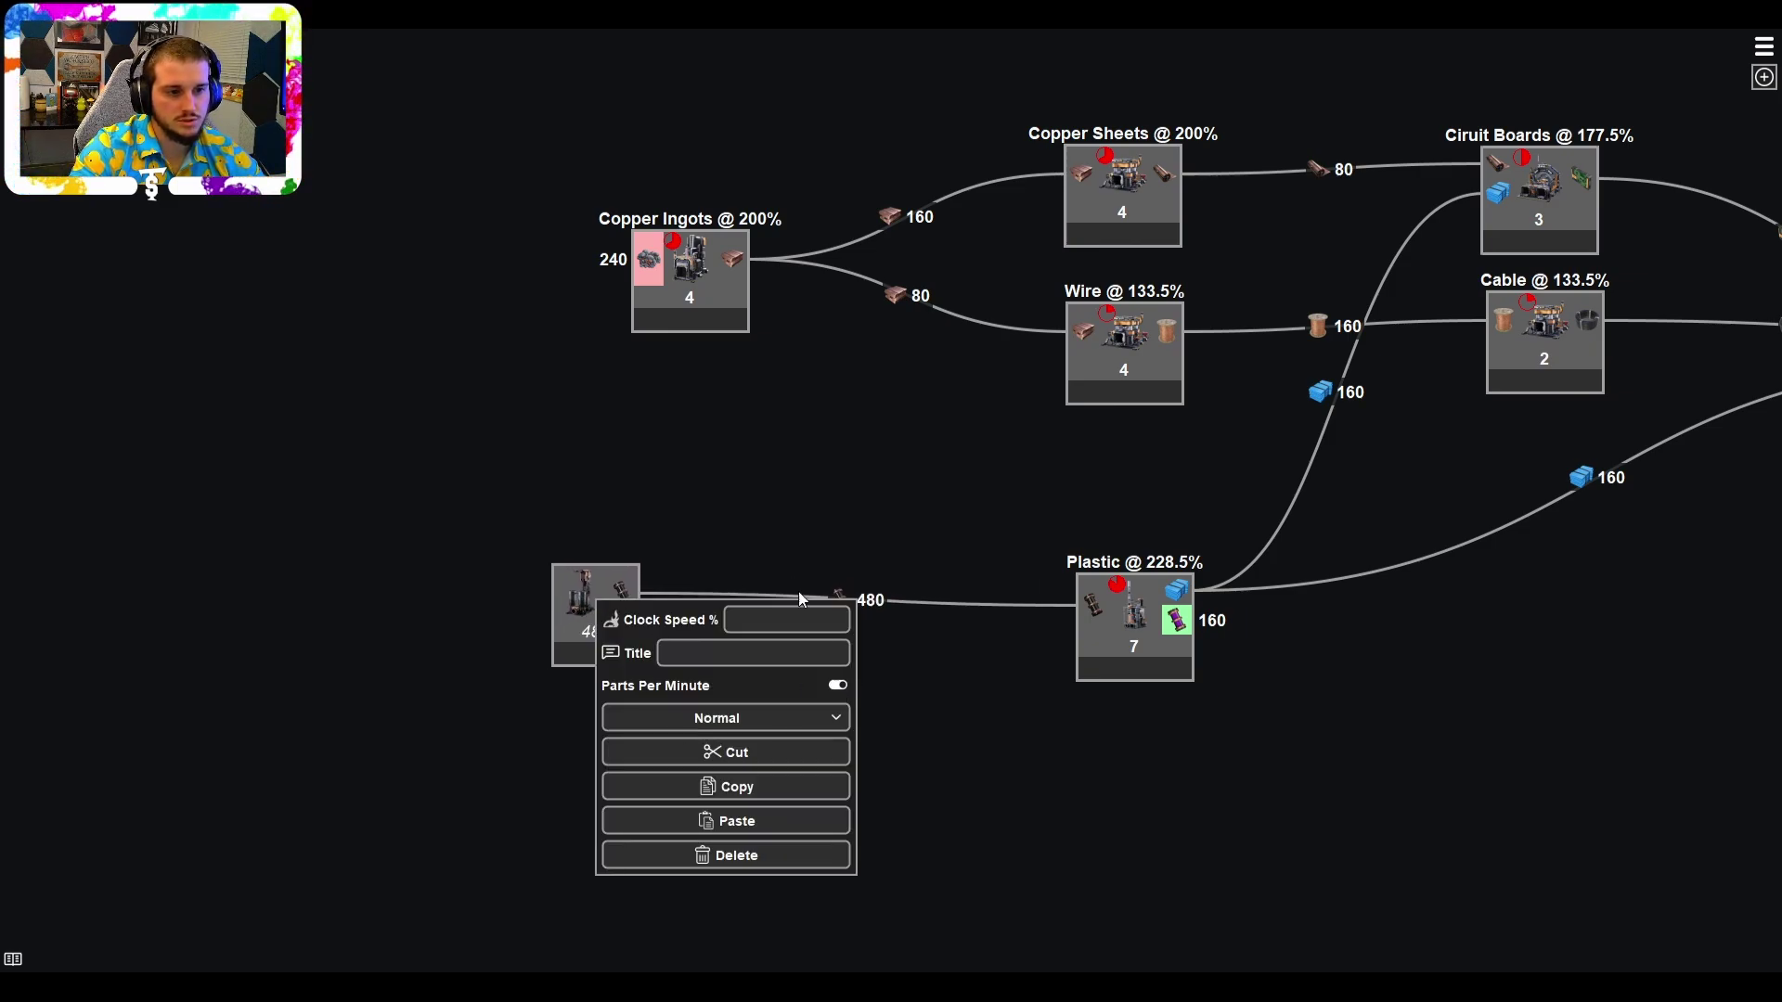
Shift the extractor slightly and confirm its display stays in parts per minute.
{"action": "mouse_move", "coordinate": [578, 617]}
{"action": "left_mouse_down"}
{"action": "mouse_move", "coordinate": [549, 631]}
{"action": "mouse_move", "coordinate": [565, 618]}
{"action": "left_mouse_up"}
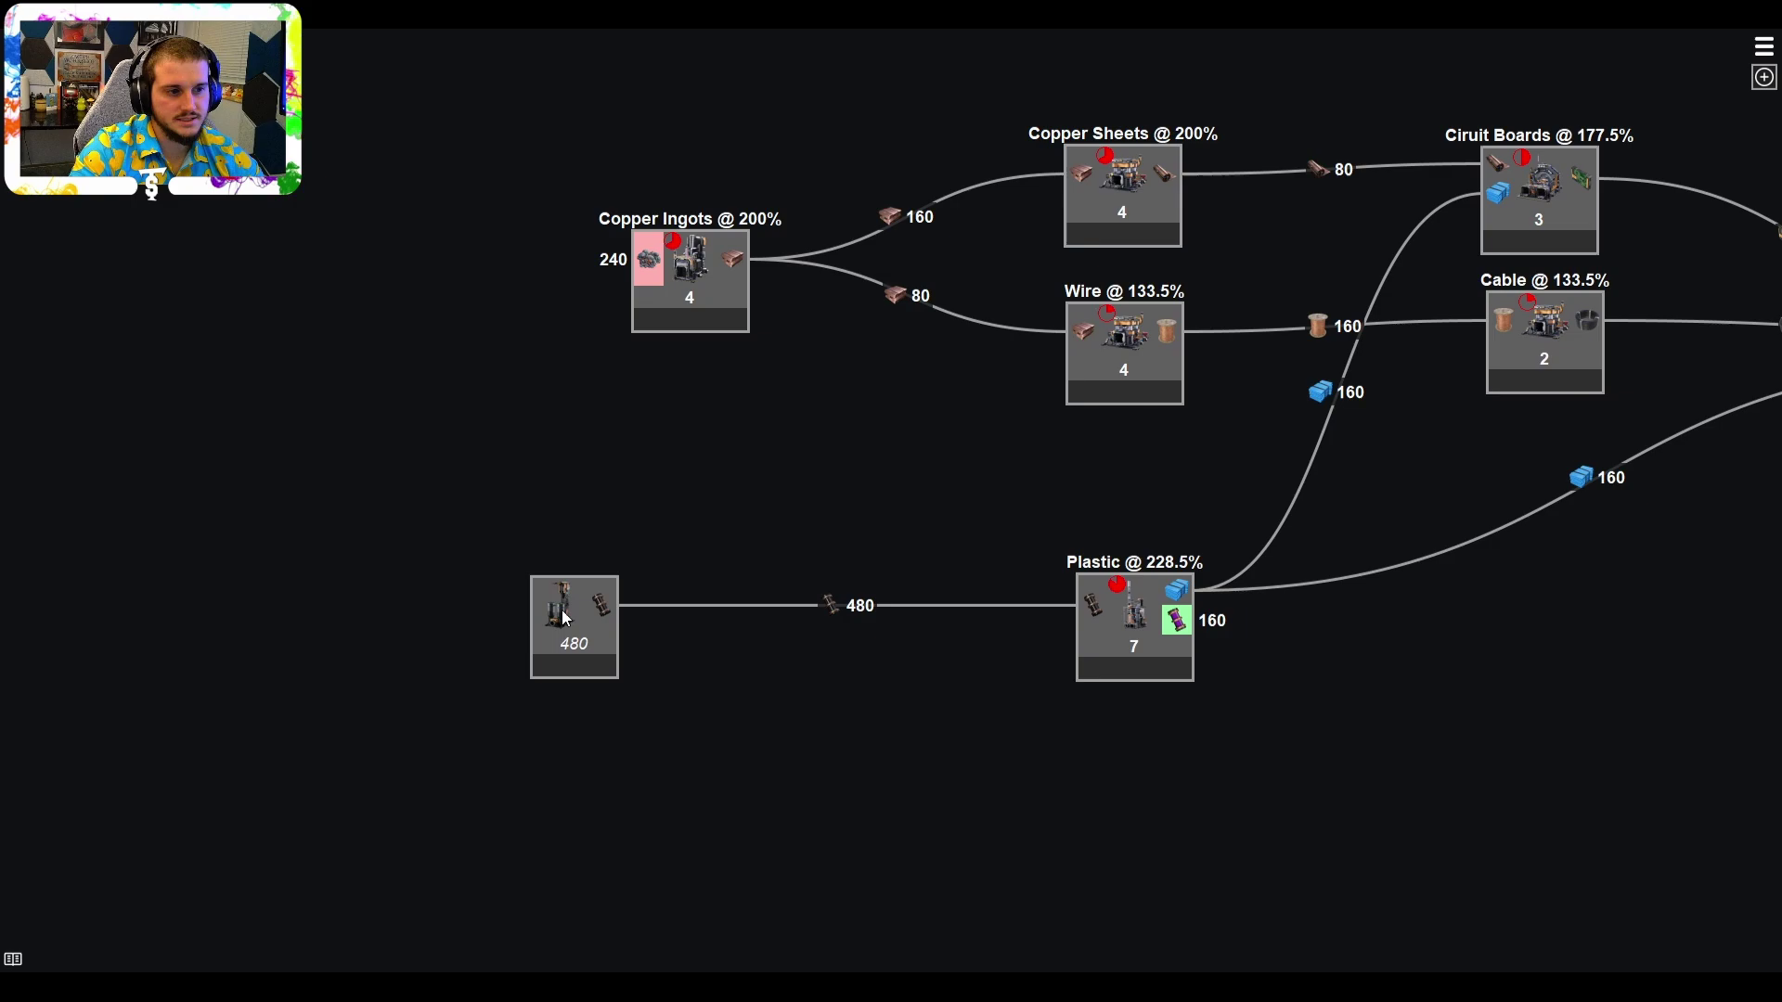
{"action": "right_click", "coordinate": [576, 639]}
{"action": "left_click", "coordinate": [806, 701]}
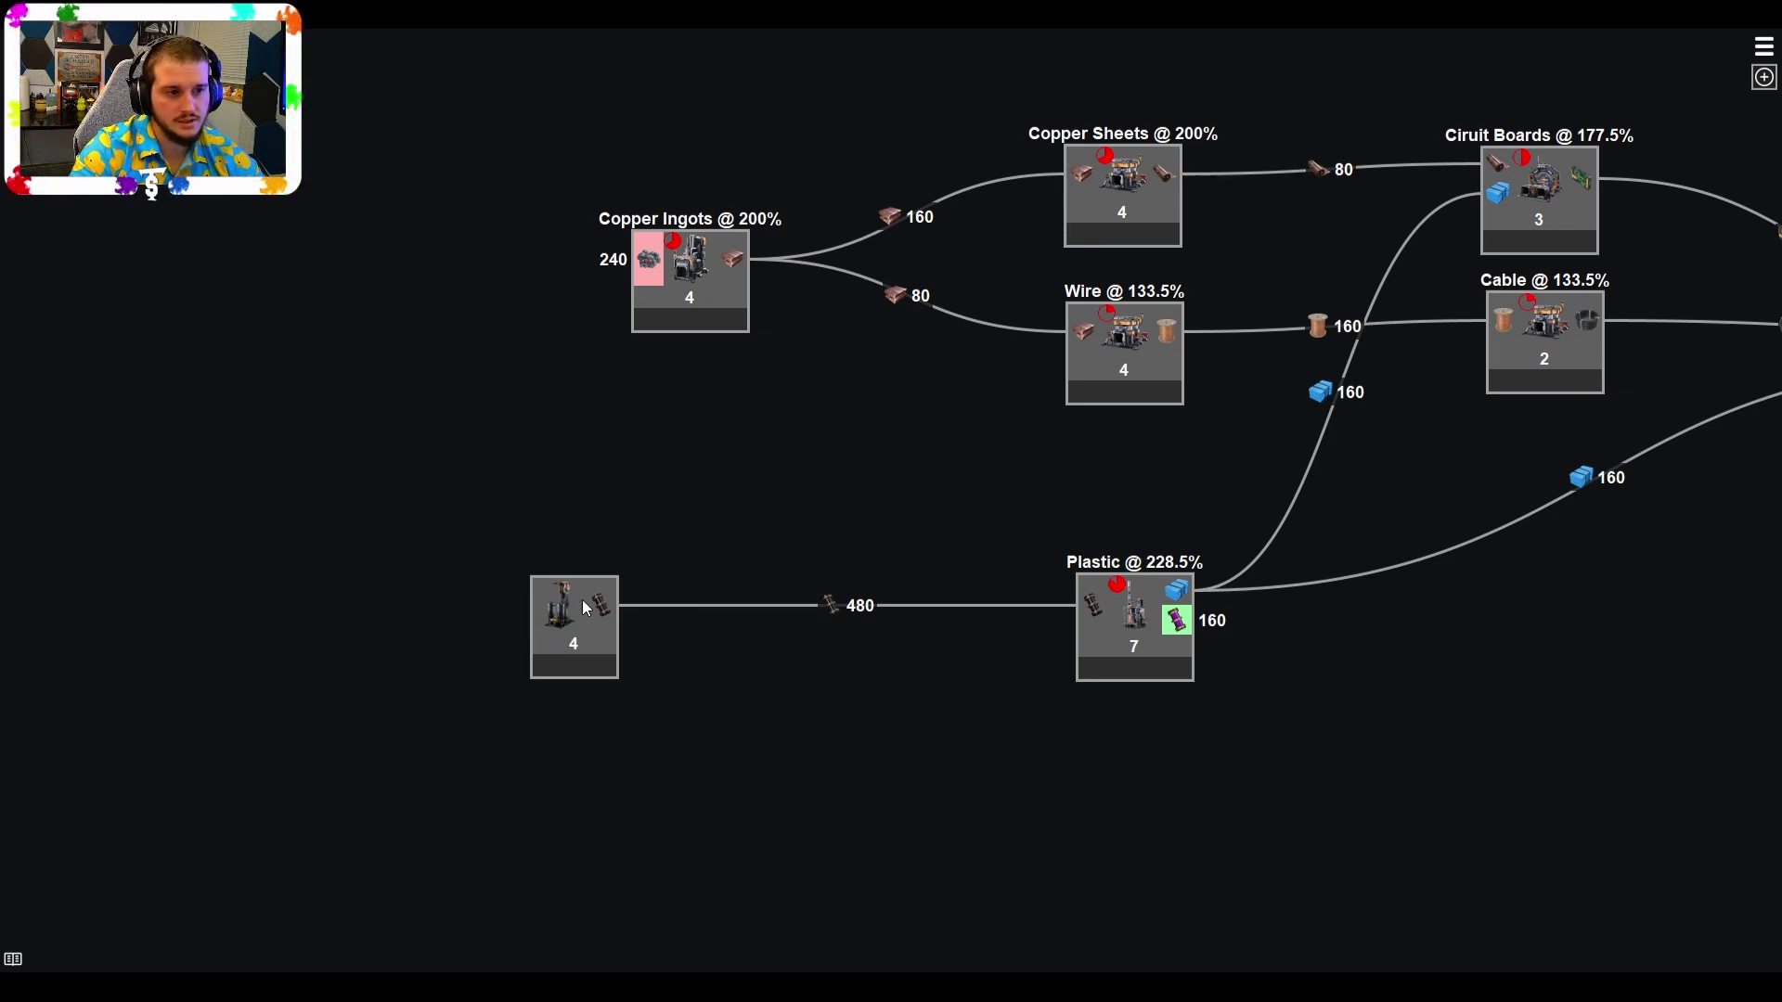
{"action": "right_click", "coordinate": [560, 625]}
{"action": "left_click", "coordinate": [797, 702]}
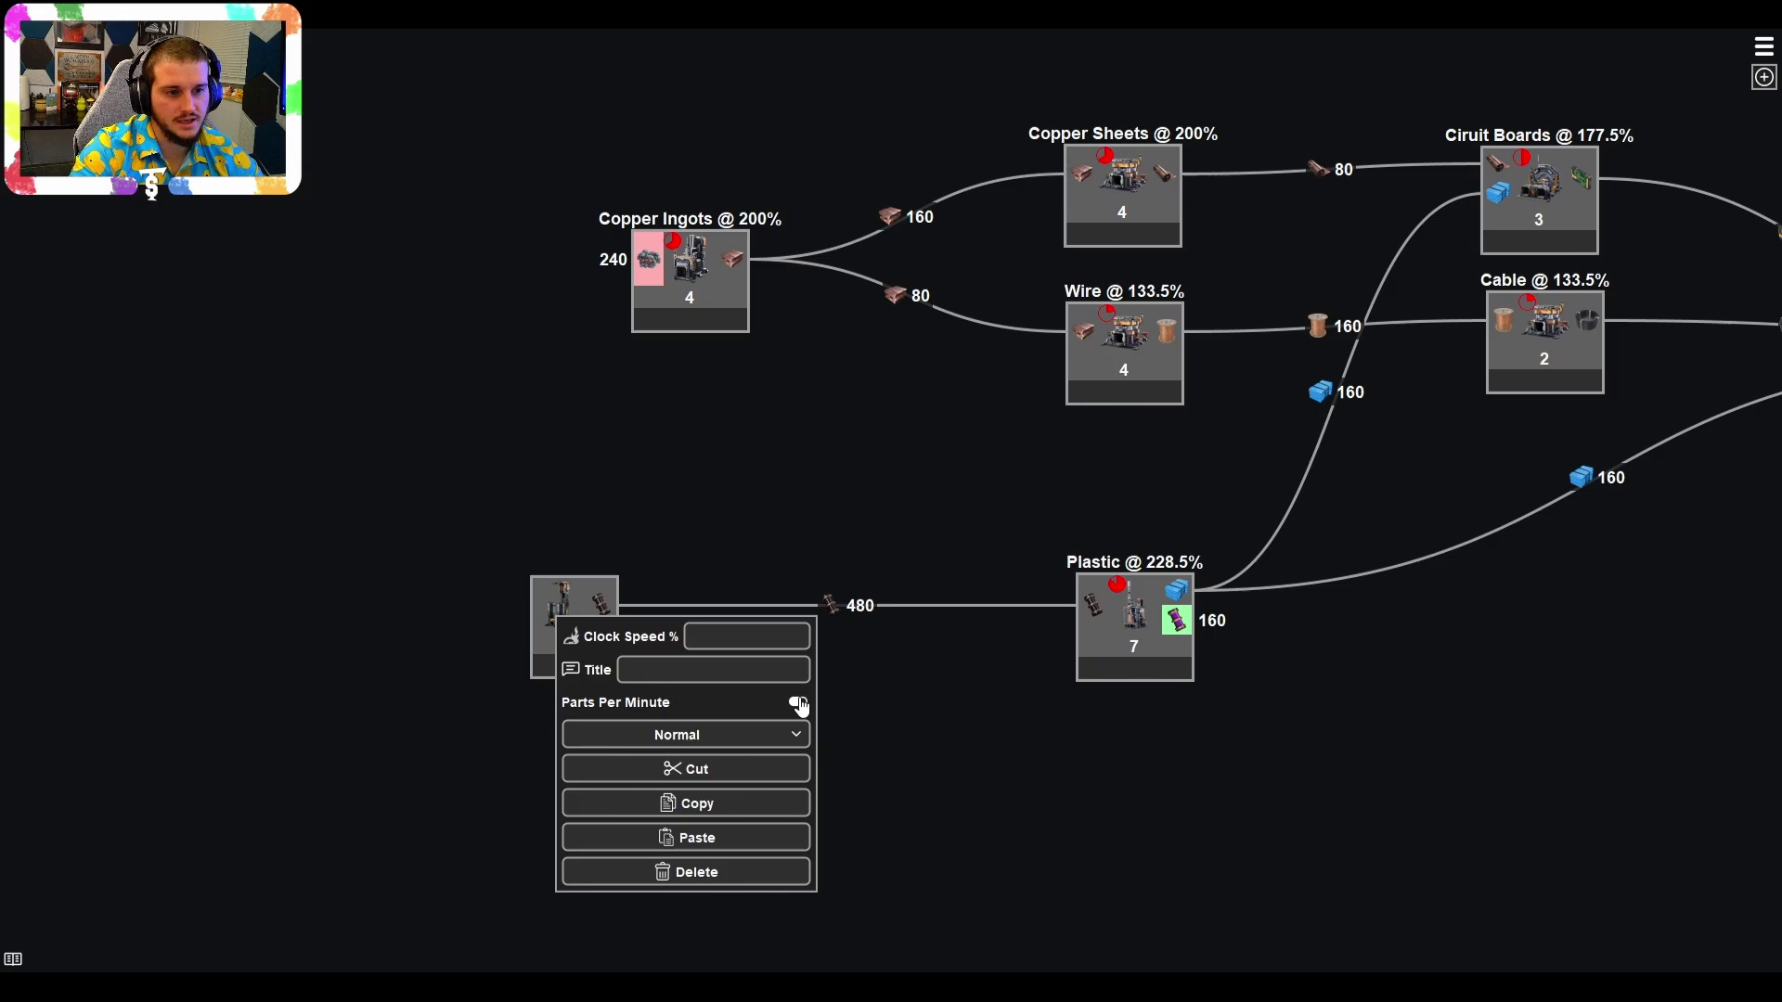
{"action": "left_click", "coordinate": [687, 510]}
{"action": "right_click", "coordinate": [566, 592]}
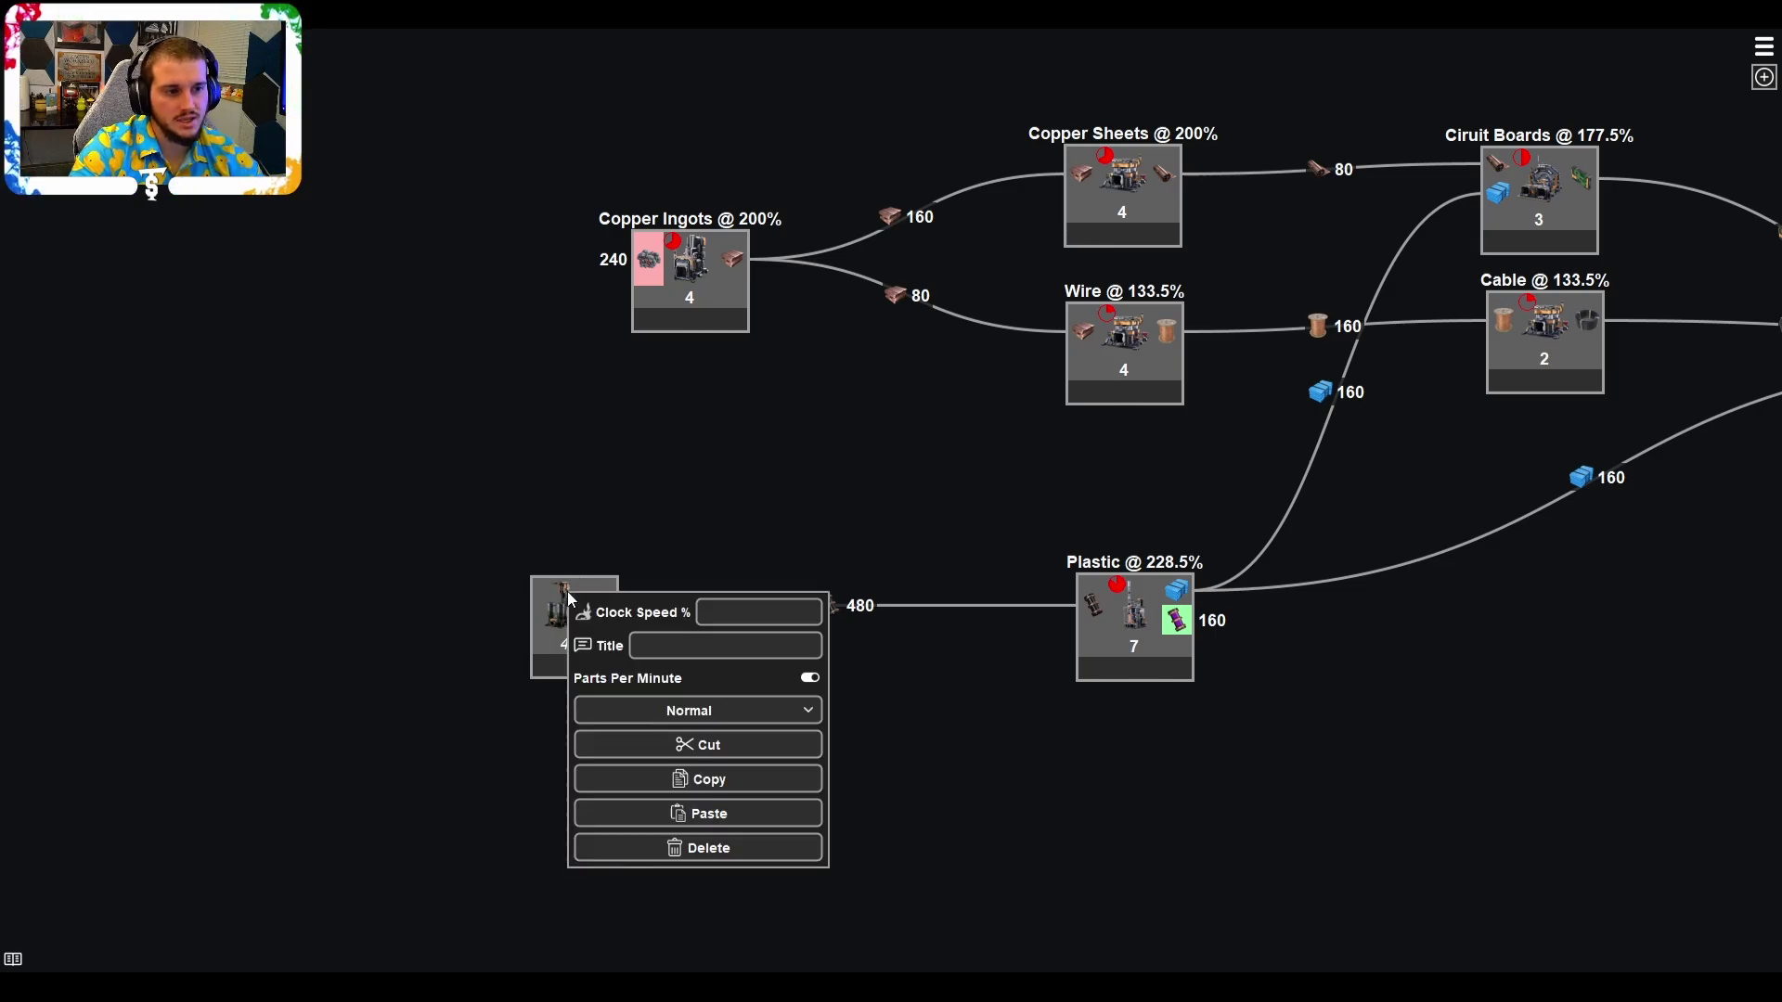
{"action": "left_click", "coordinate": [686, 498]}
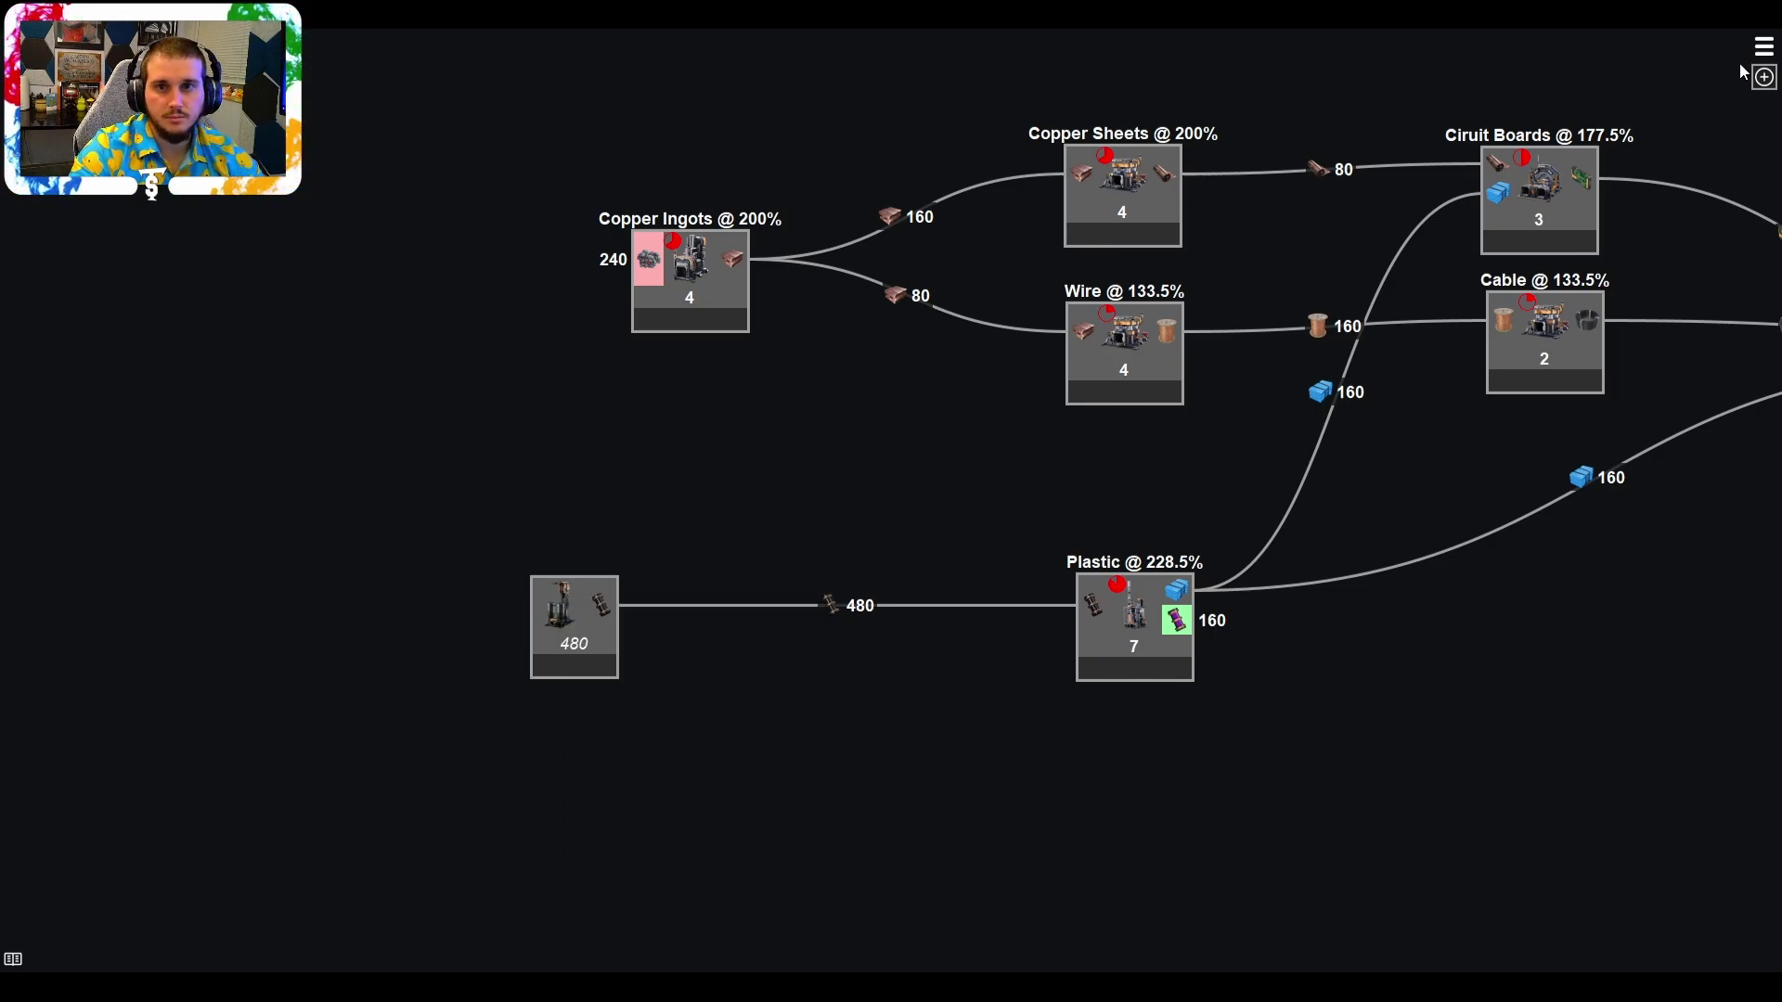
{"action": "left_click", "coordinate": [1763, 46]}
{"action": "left_click", "coordinate": [1701, 188]}
{"action": "left_click", "coordinate": [1701, 182]}
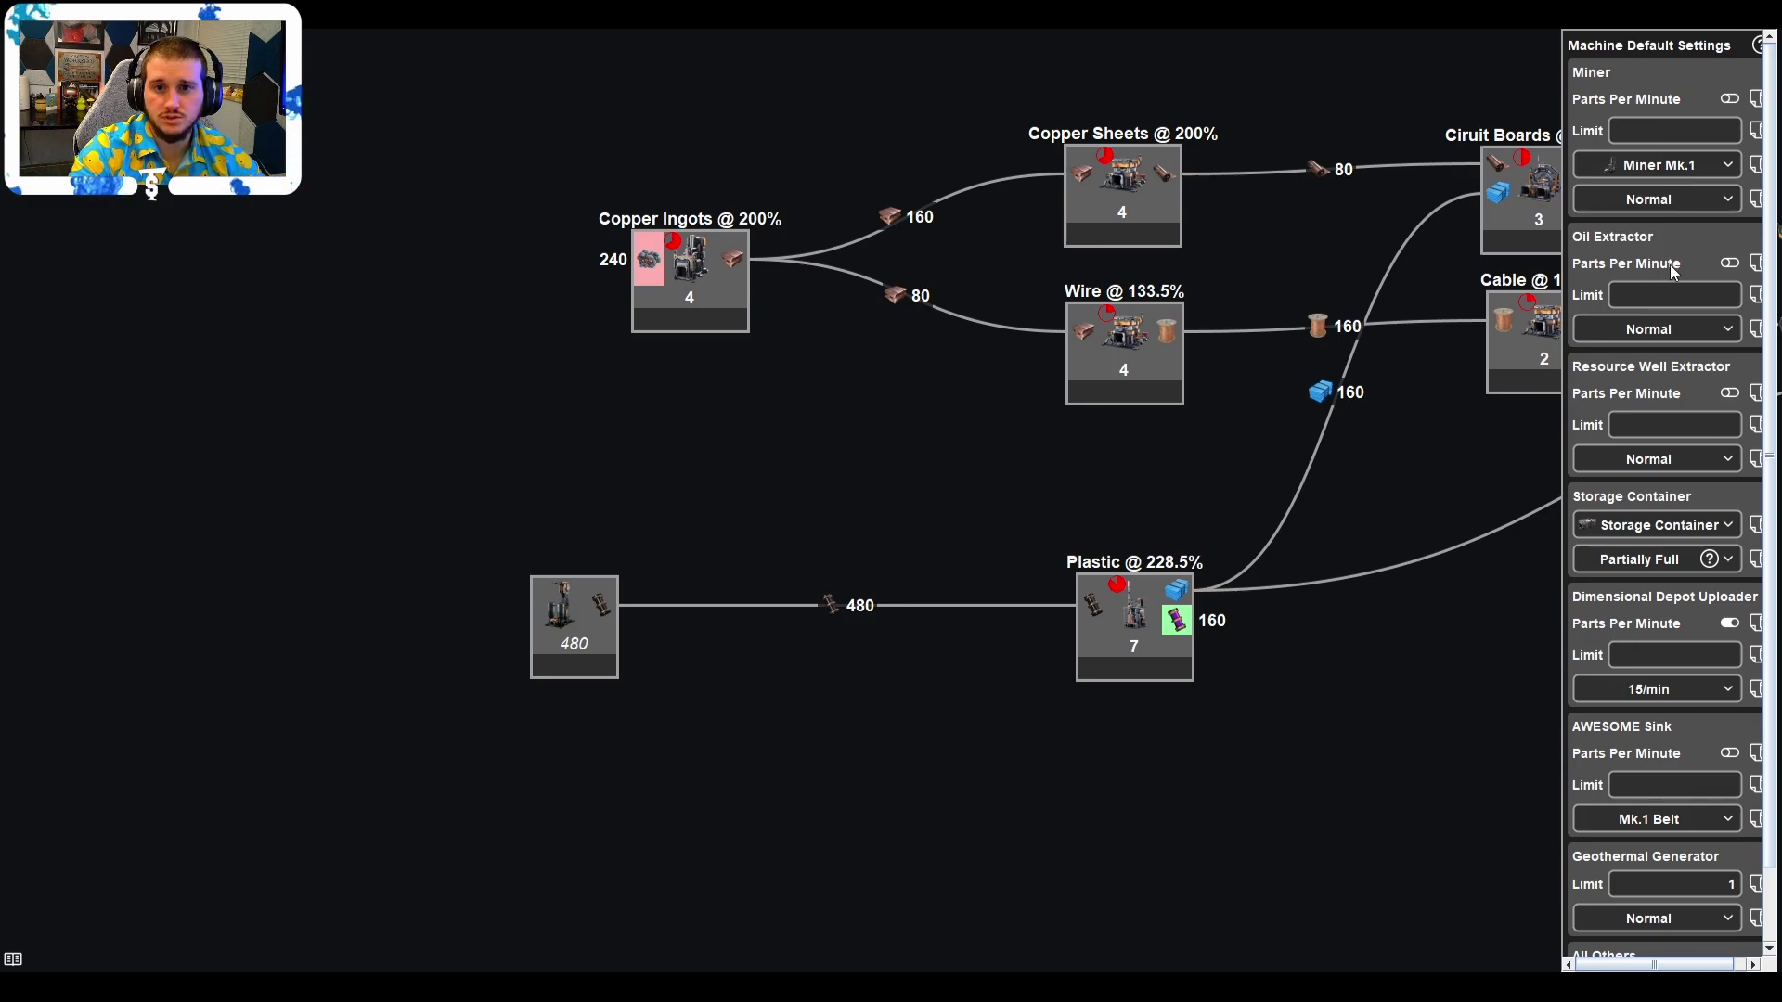
{"action": "left_click", "coordinate": [1730, 332]}
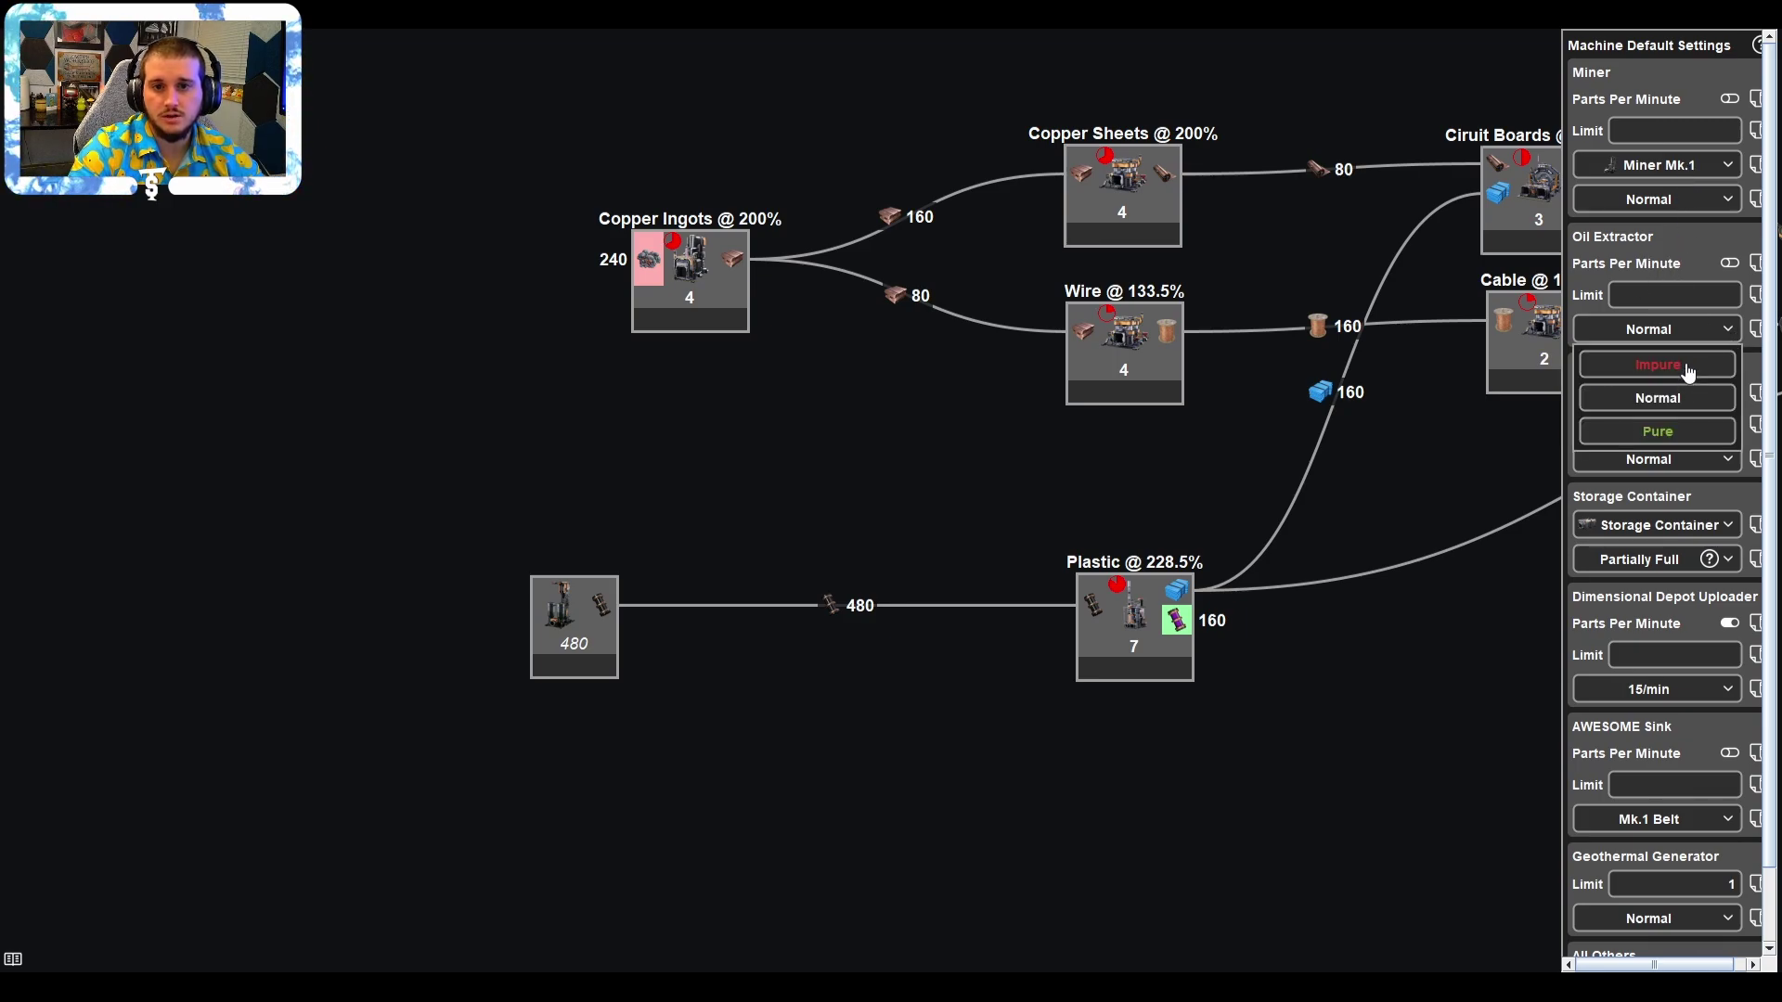
{"action": "left_click", "coordinate": [1662, 290]}
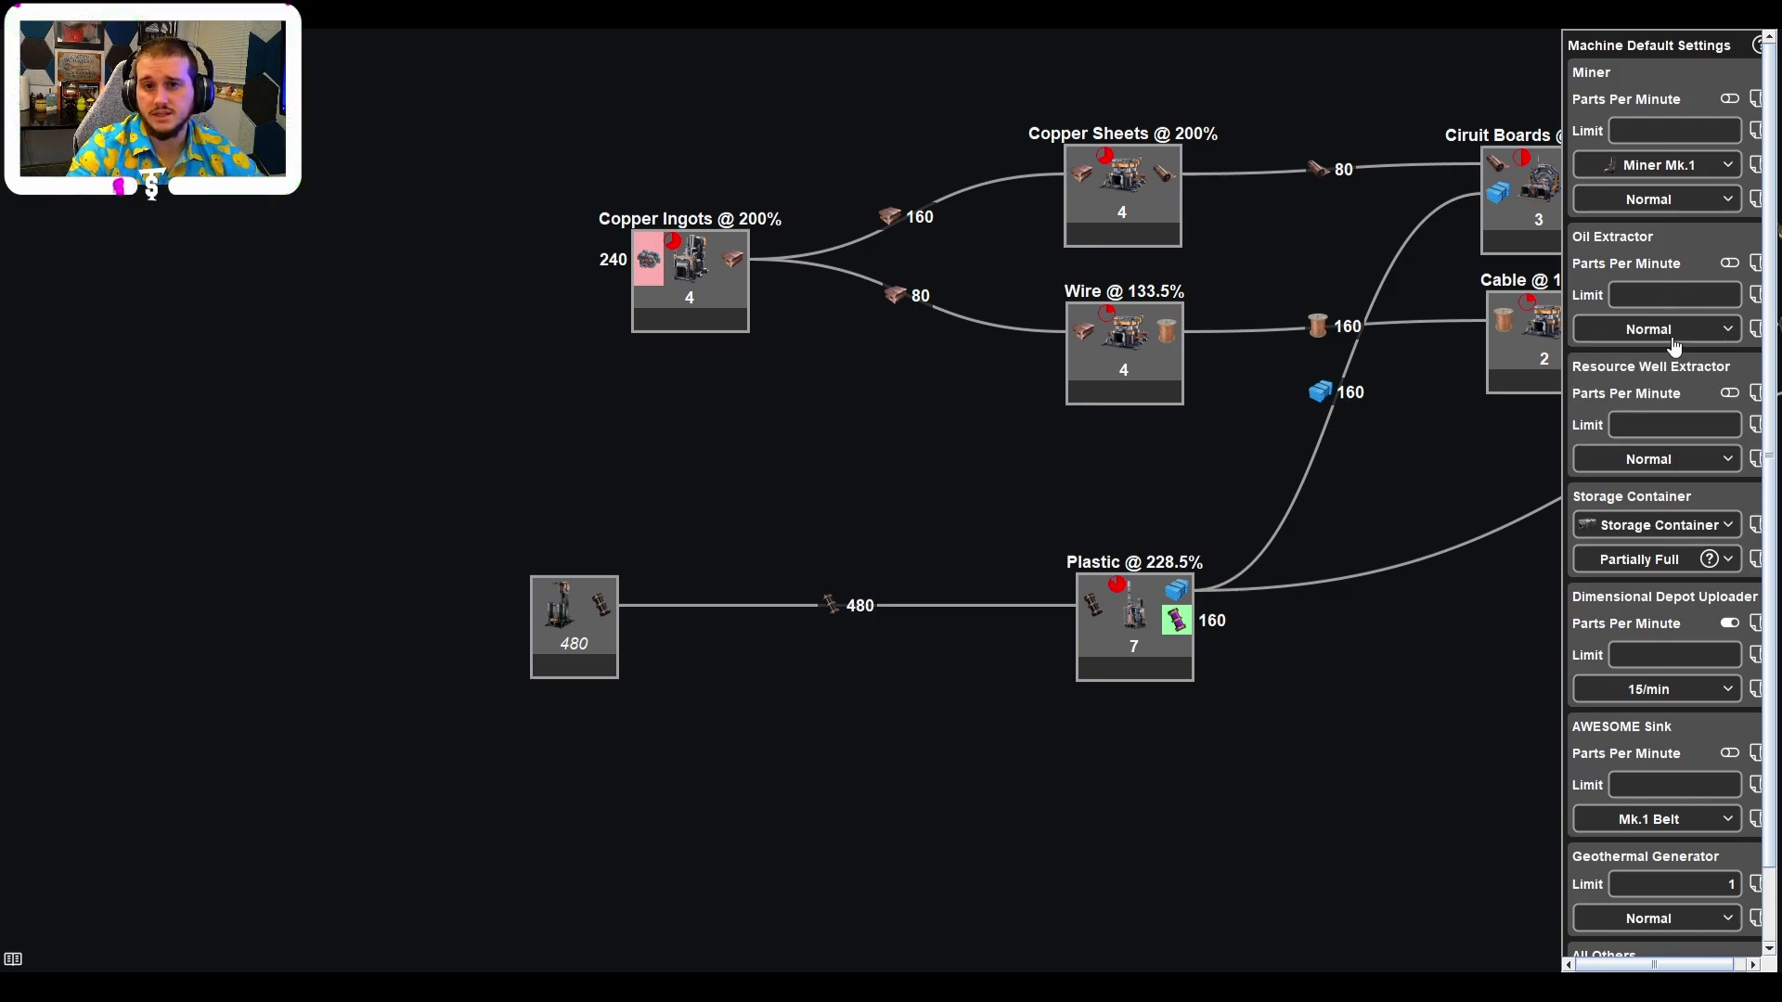
{"action": "left_click", "coordinate": [723, 499]}
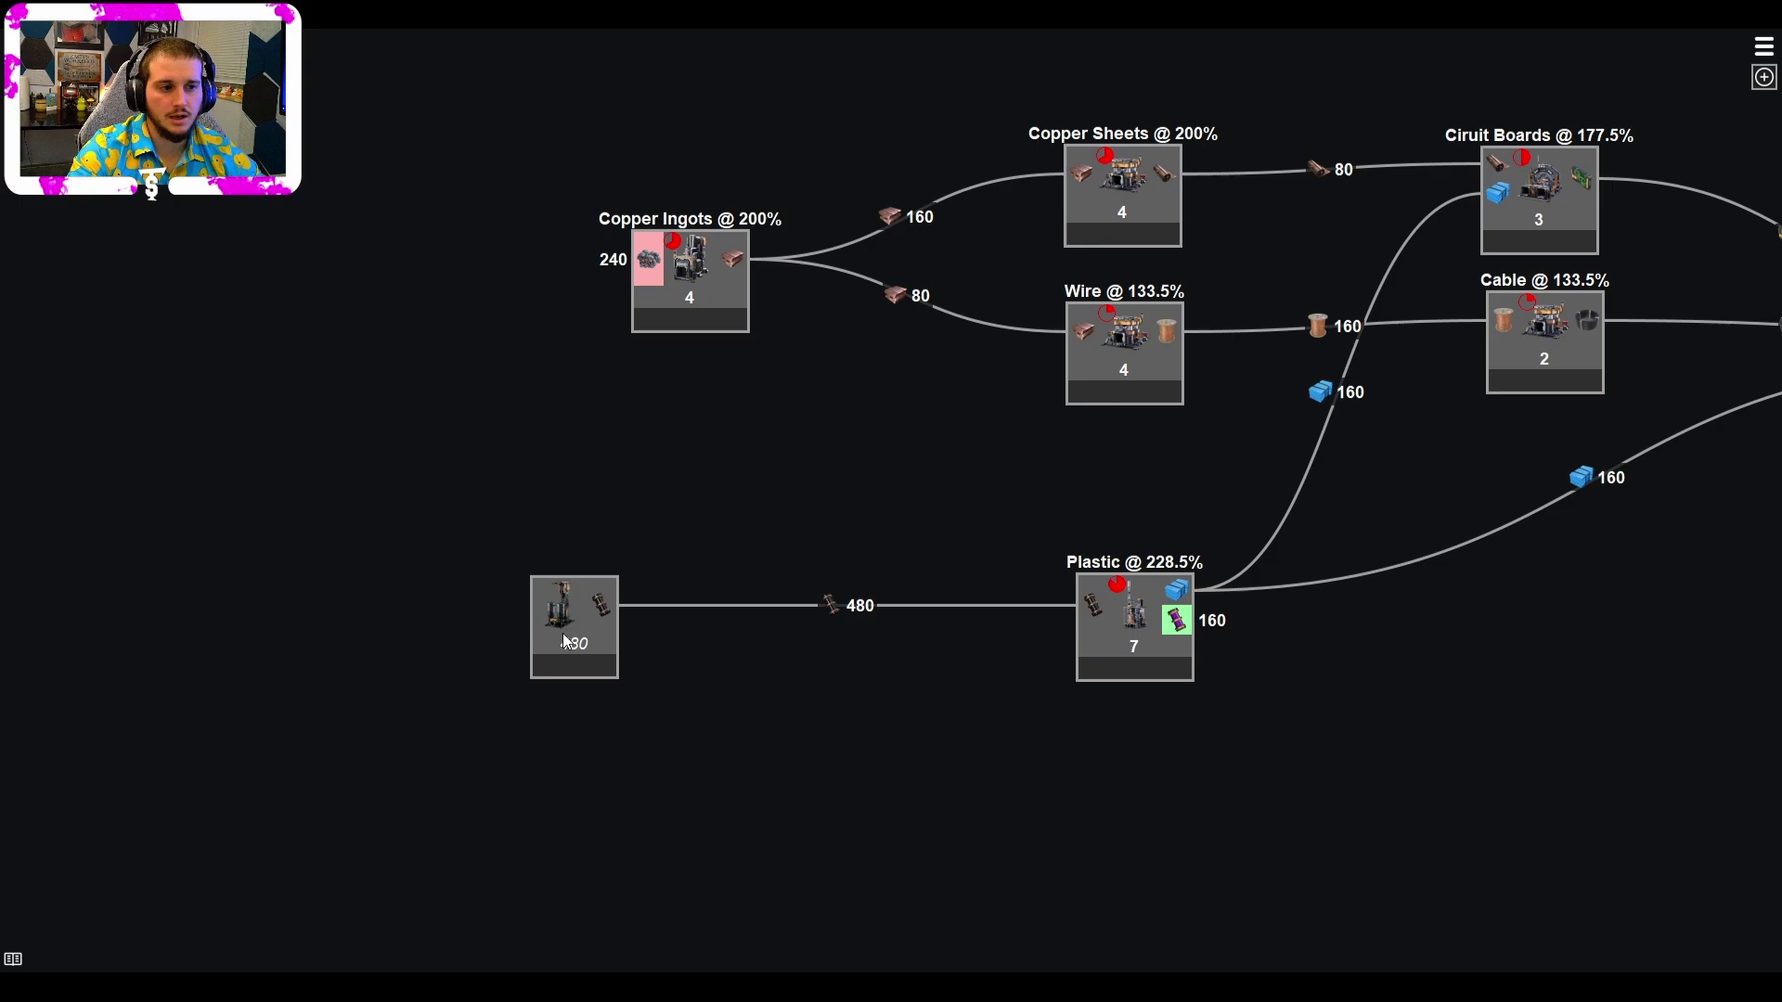
Add a Copper Ore miner feeding Copper Ingots, with output shown as 240 per minute.
{"action": "mouse_move", "coordinate": [568, 644]}
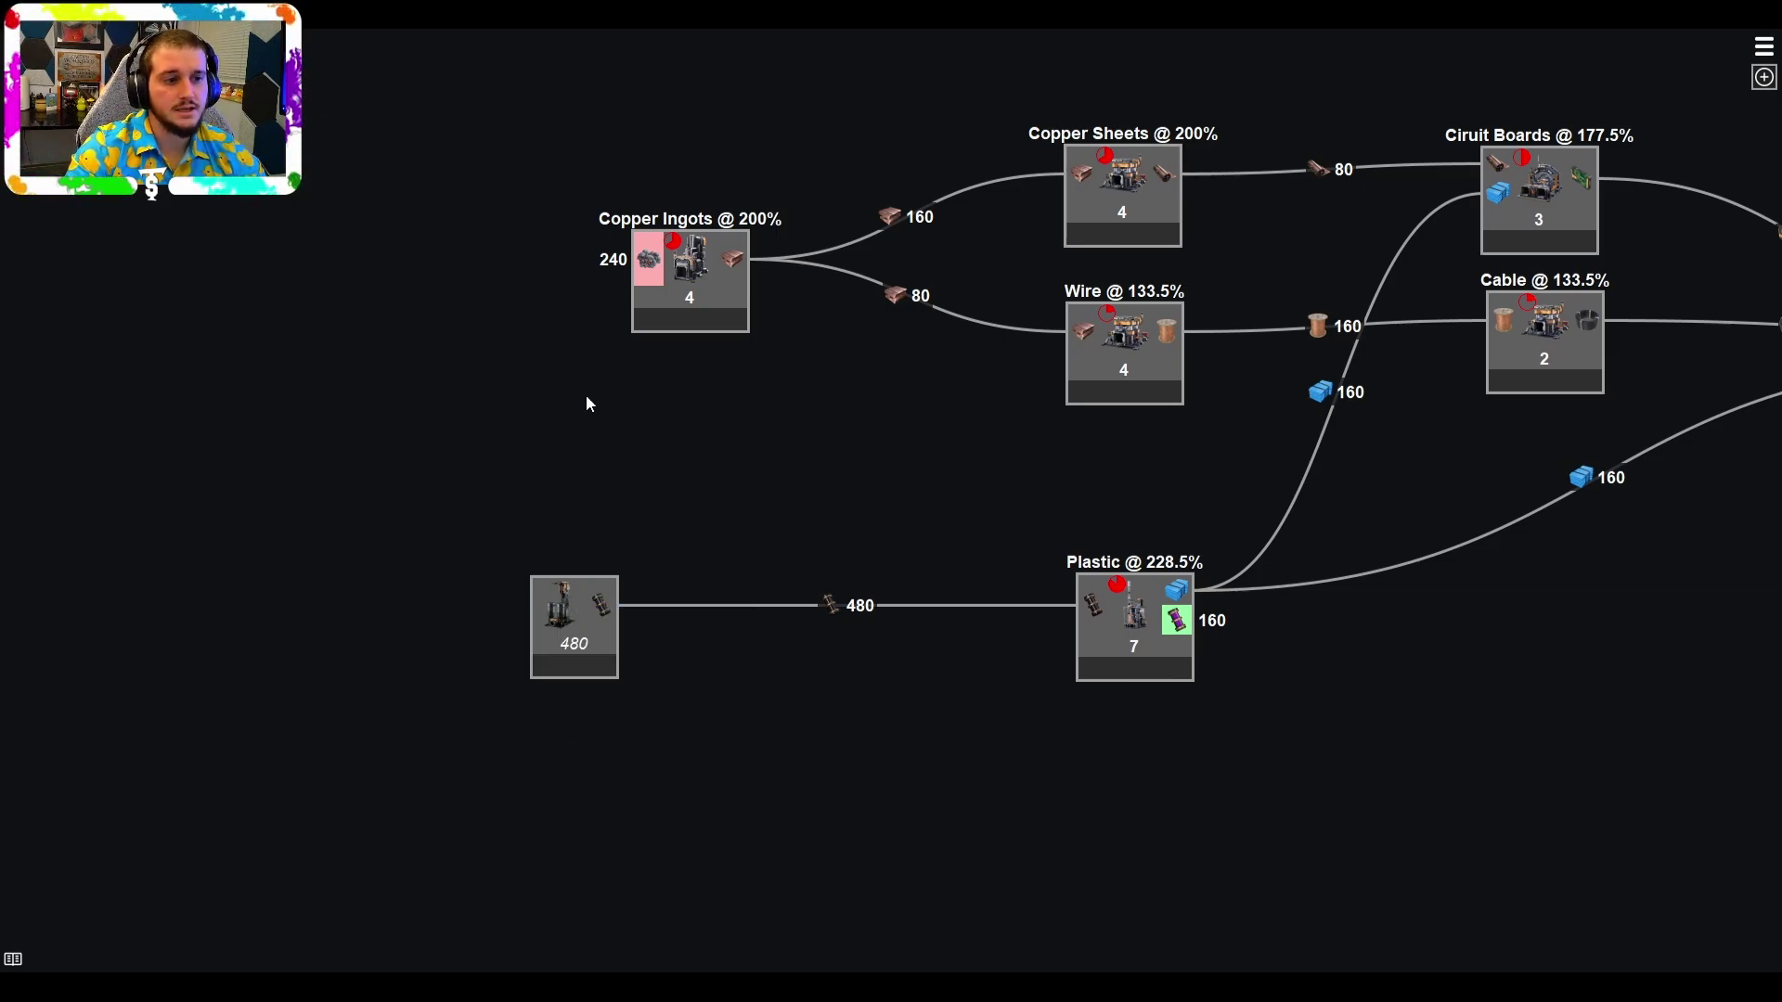
{"action": "left_click_drag", "start_coordinate": [646, 259], "coordinate": [388, 261]}
{"action": "left_click", "coordinate": [556, 125]}
{"action": "right_click", "coordinate": [388, 261]}
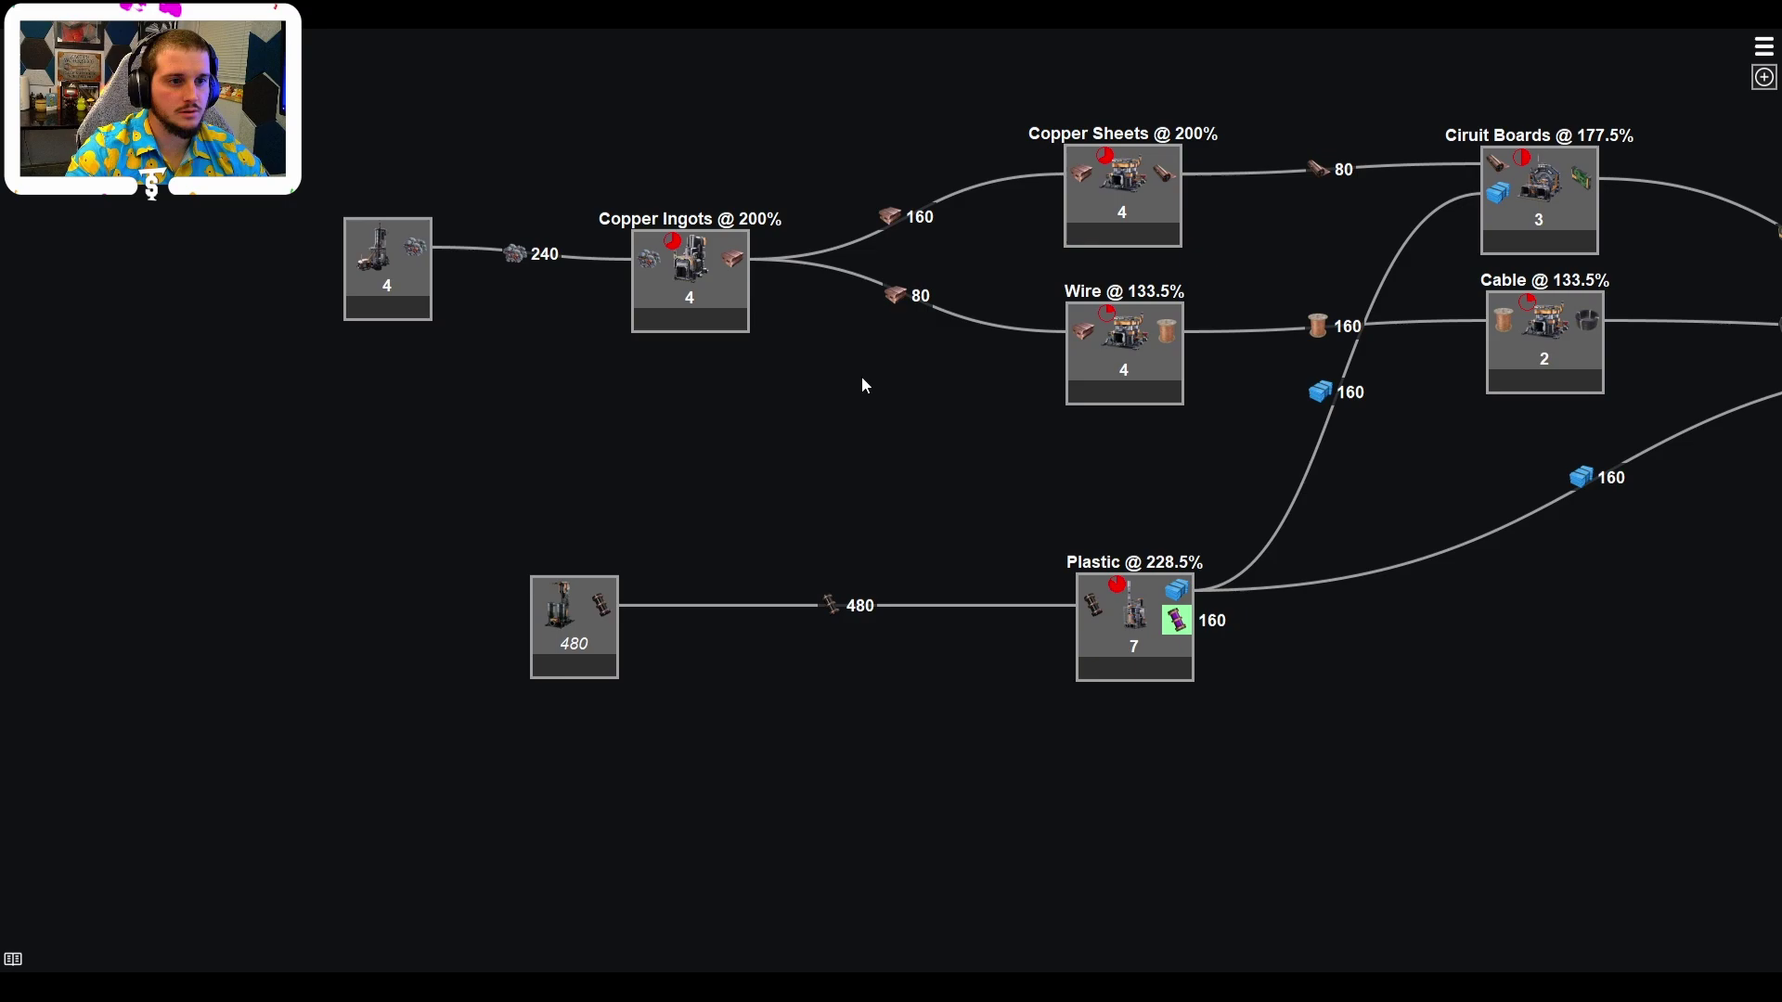
{"action": "right_click", "coordinate": [387, 261]}
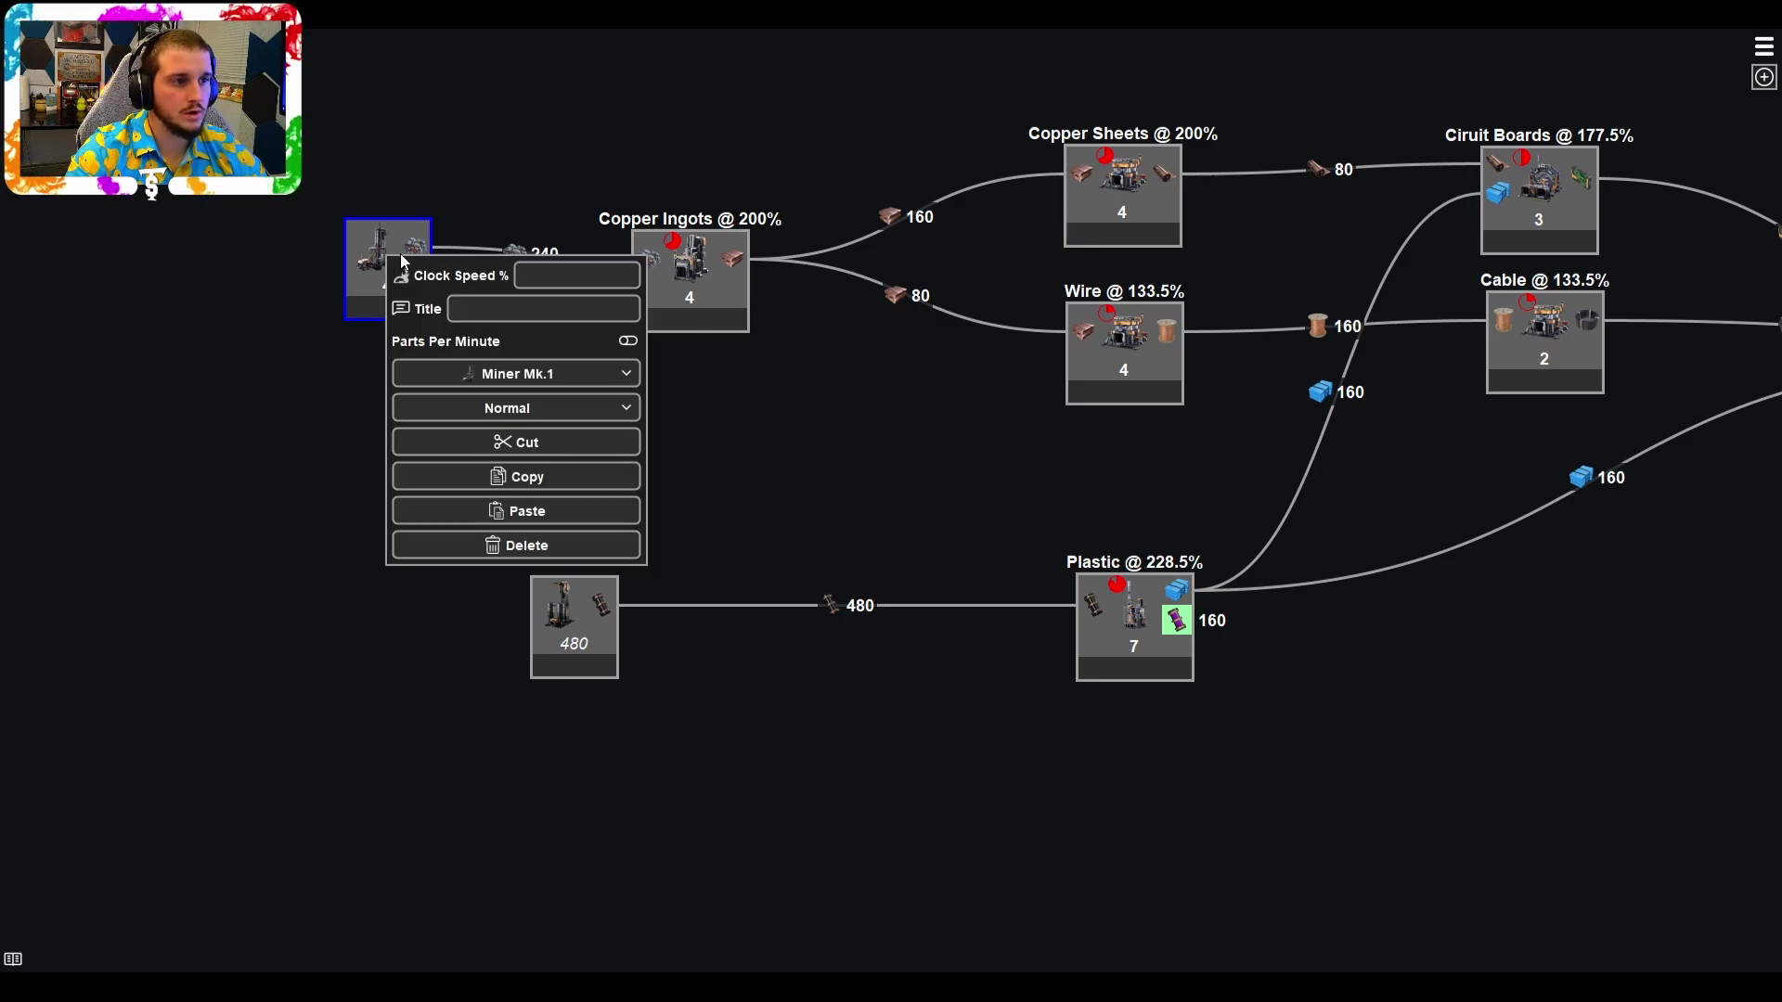
{"action": "left_click", "coordinate": [485, 157]}
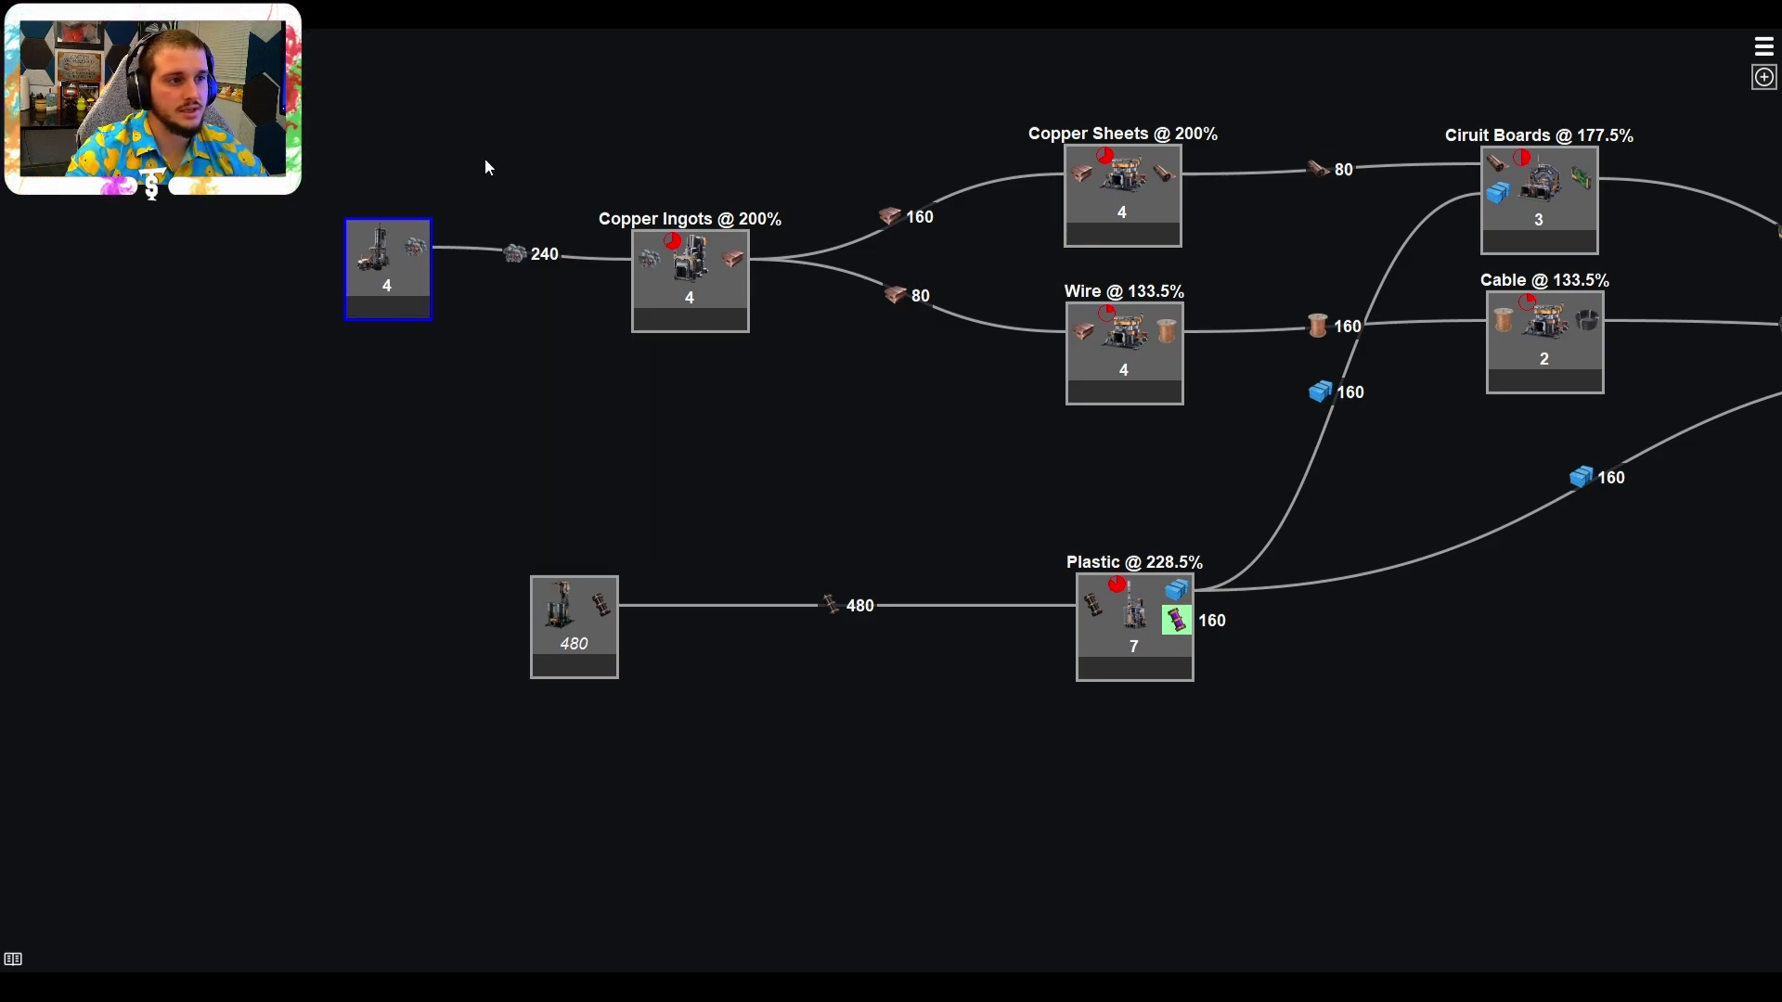
{"action": "left_click_drag", "start_coordinate": [386, 261], "coordinate": [377, 276]}
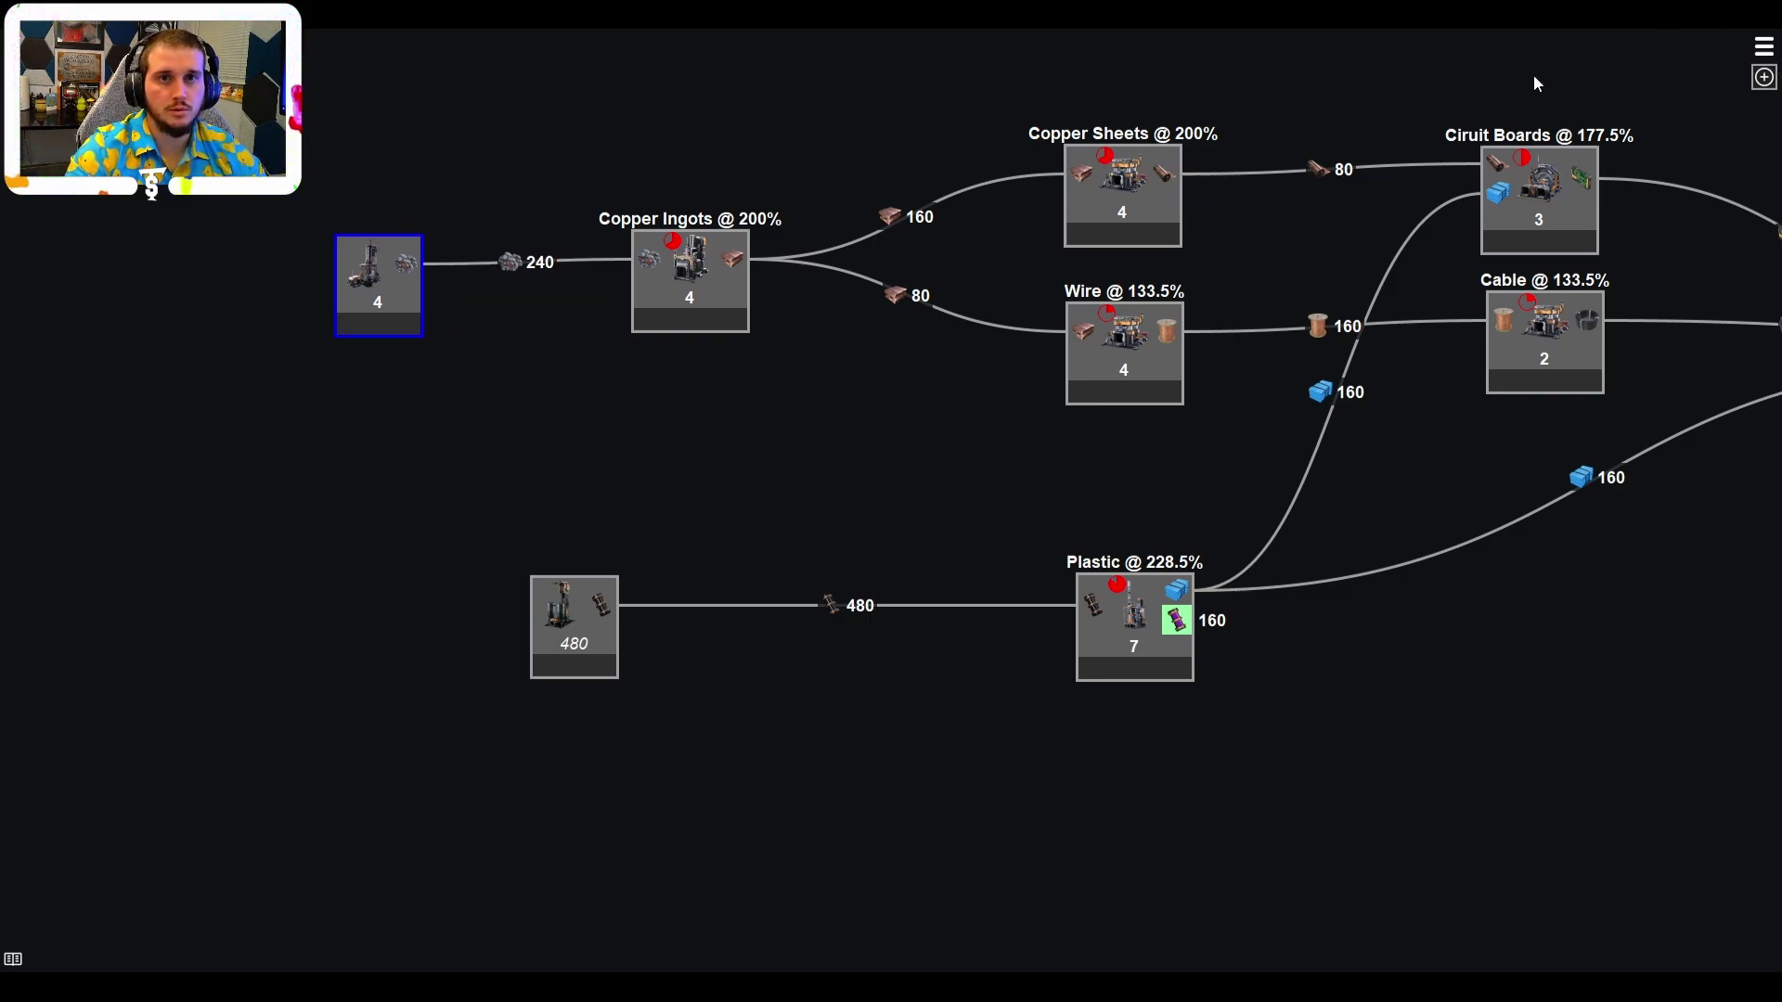
{"action": "right_click", "coordinate": [359, 269]}
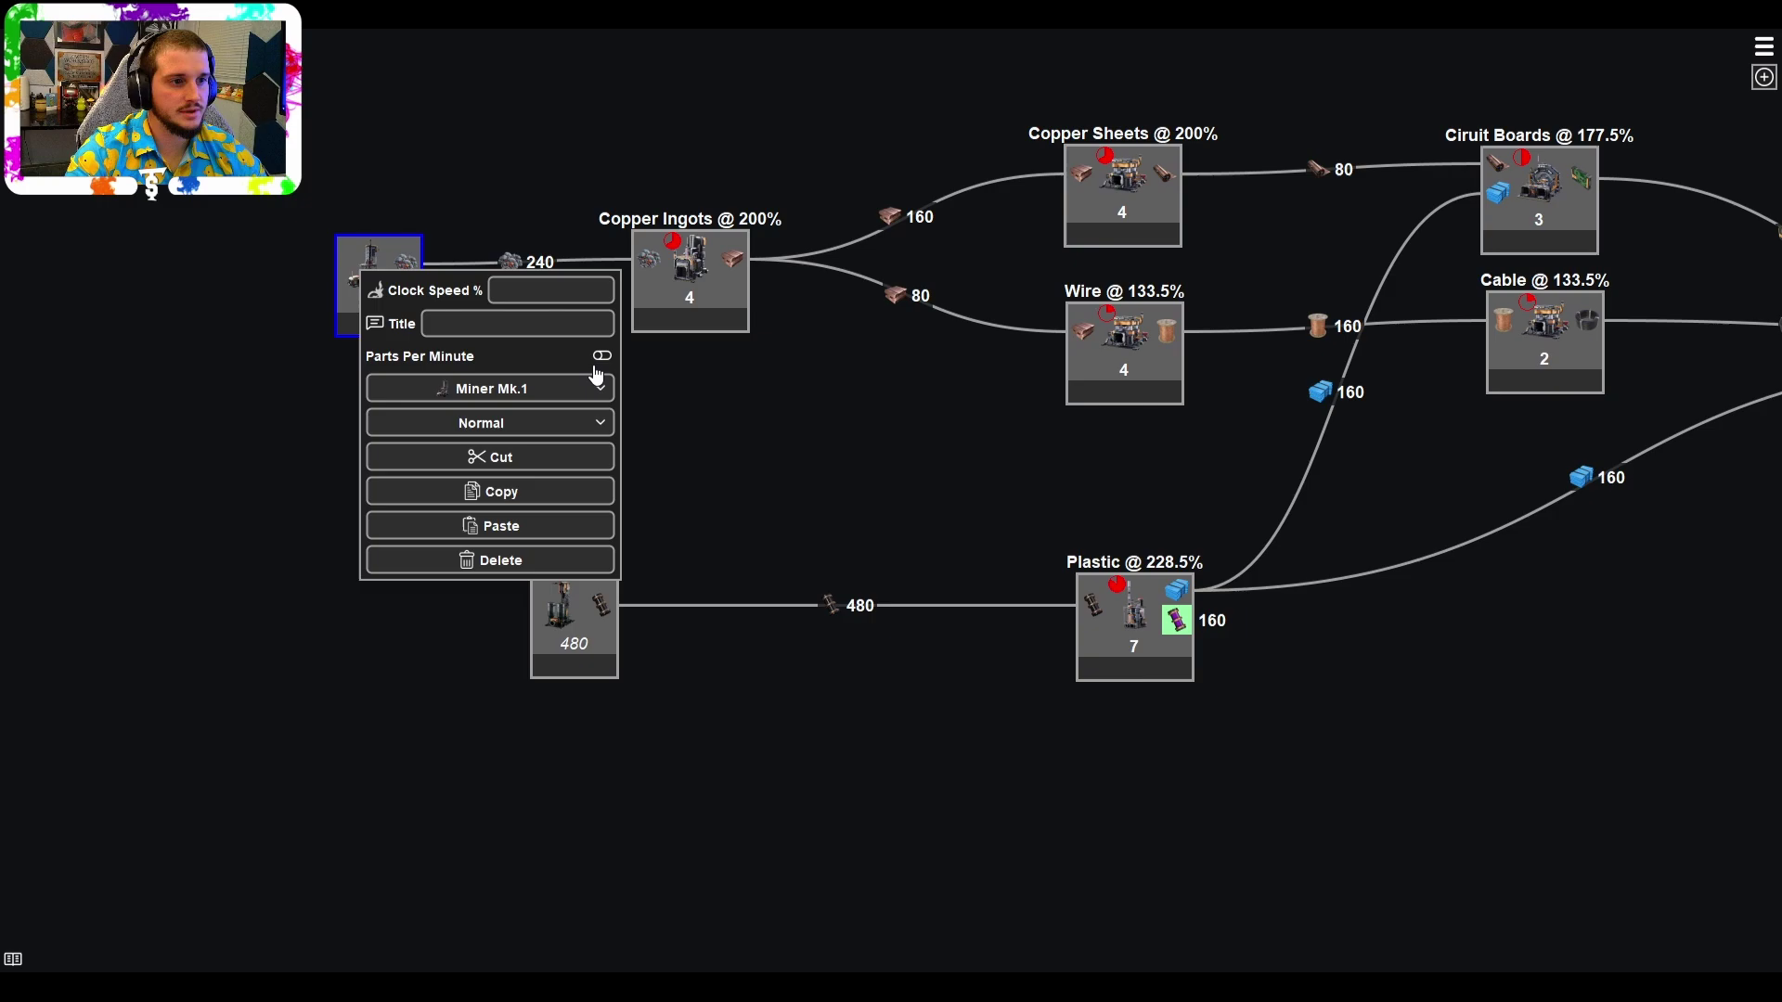
{"action": "left_click", "coordinate": [601, 356]}
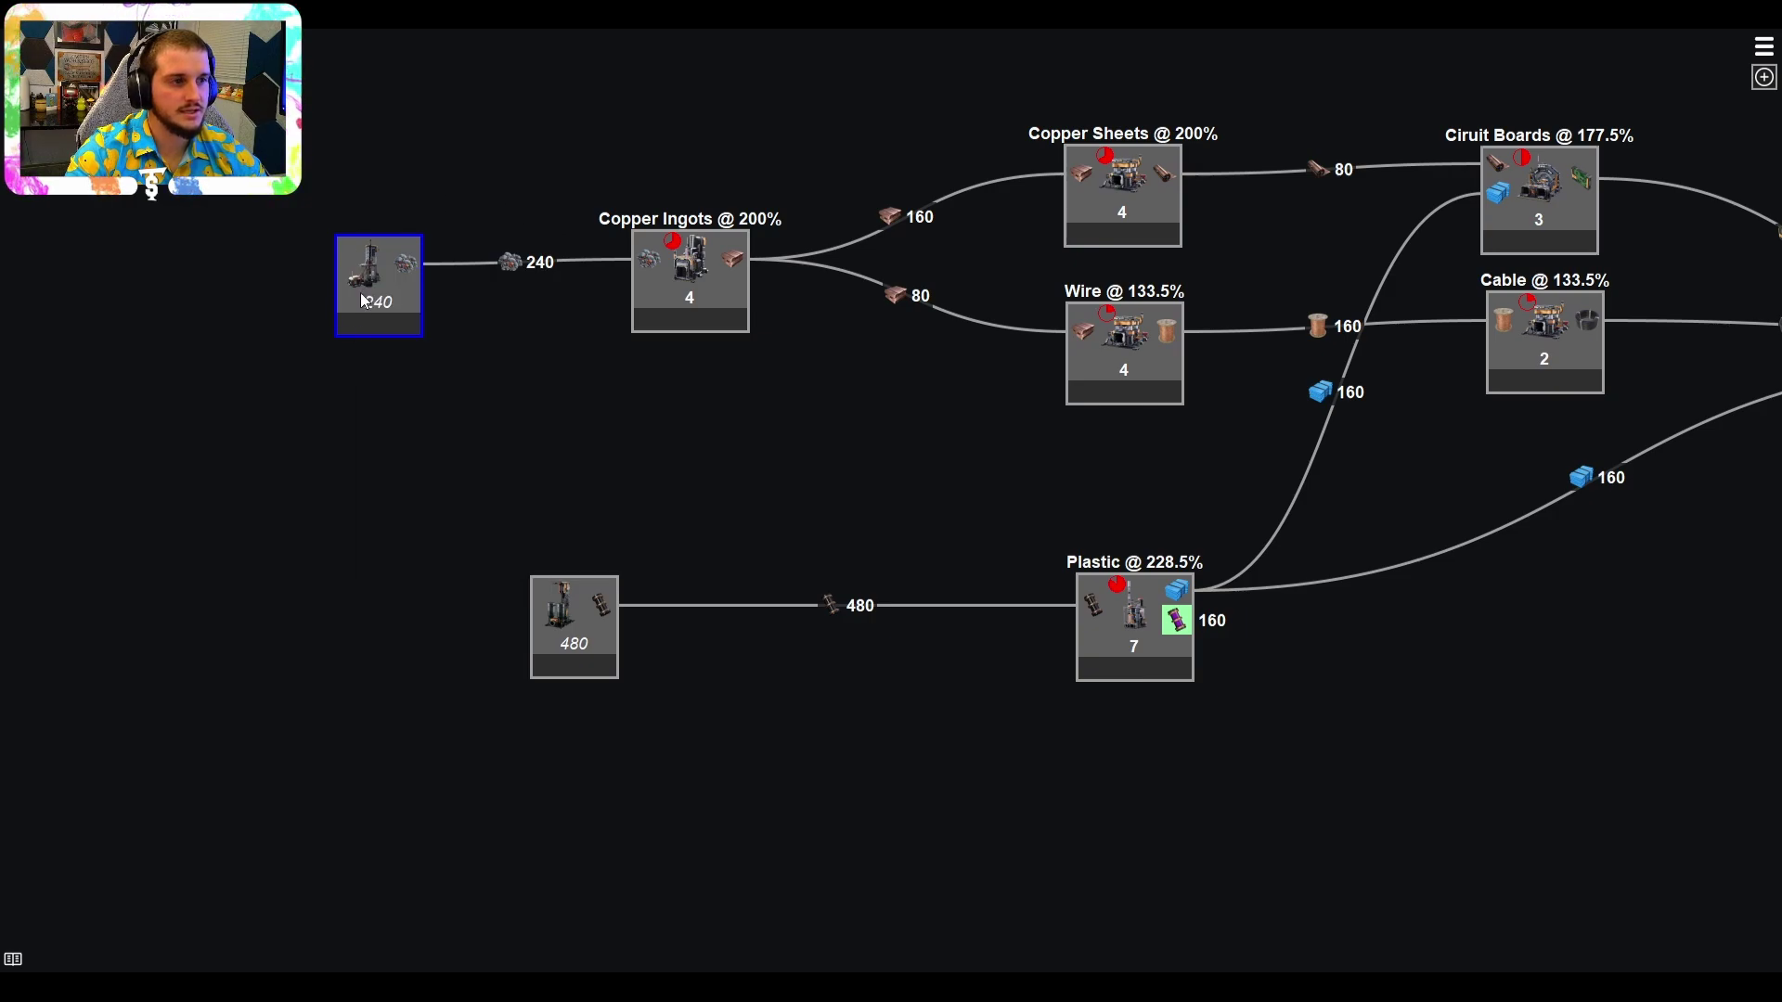
Line up the 240 miner above the 480 oil node beside Copper Ingots.
{"action": "left_click_drag", "start_coordinate": [367, 267], "coordinate": [431, 269]}
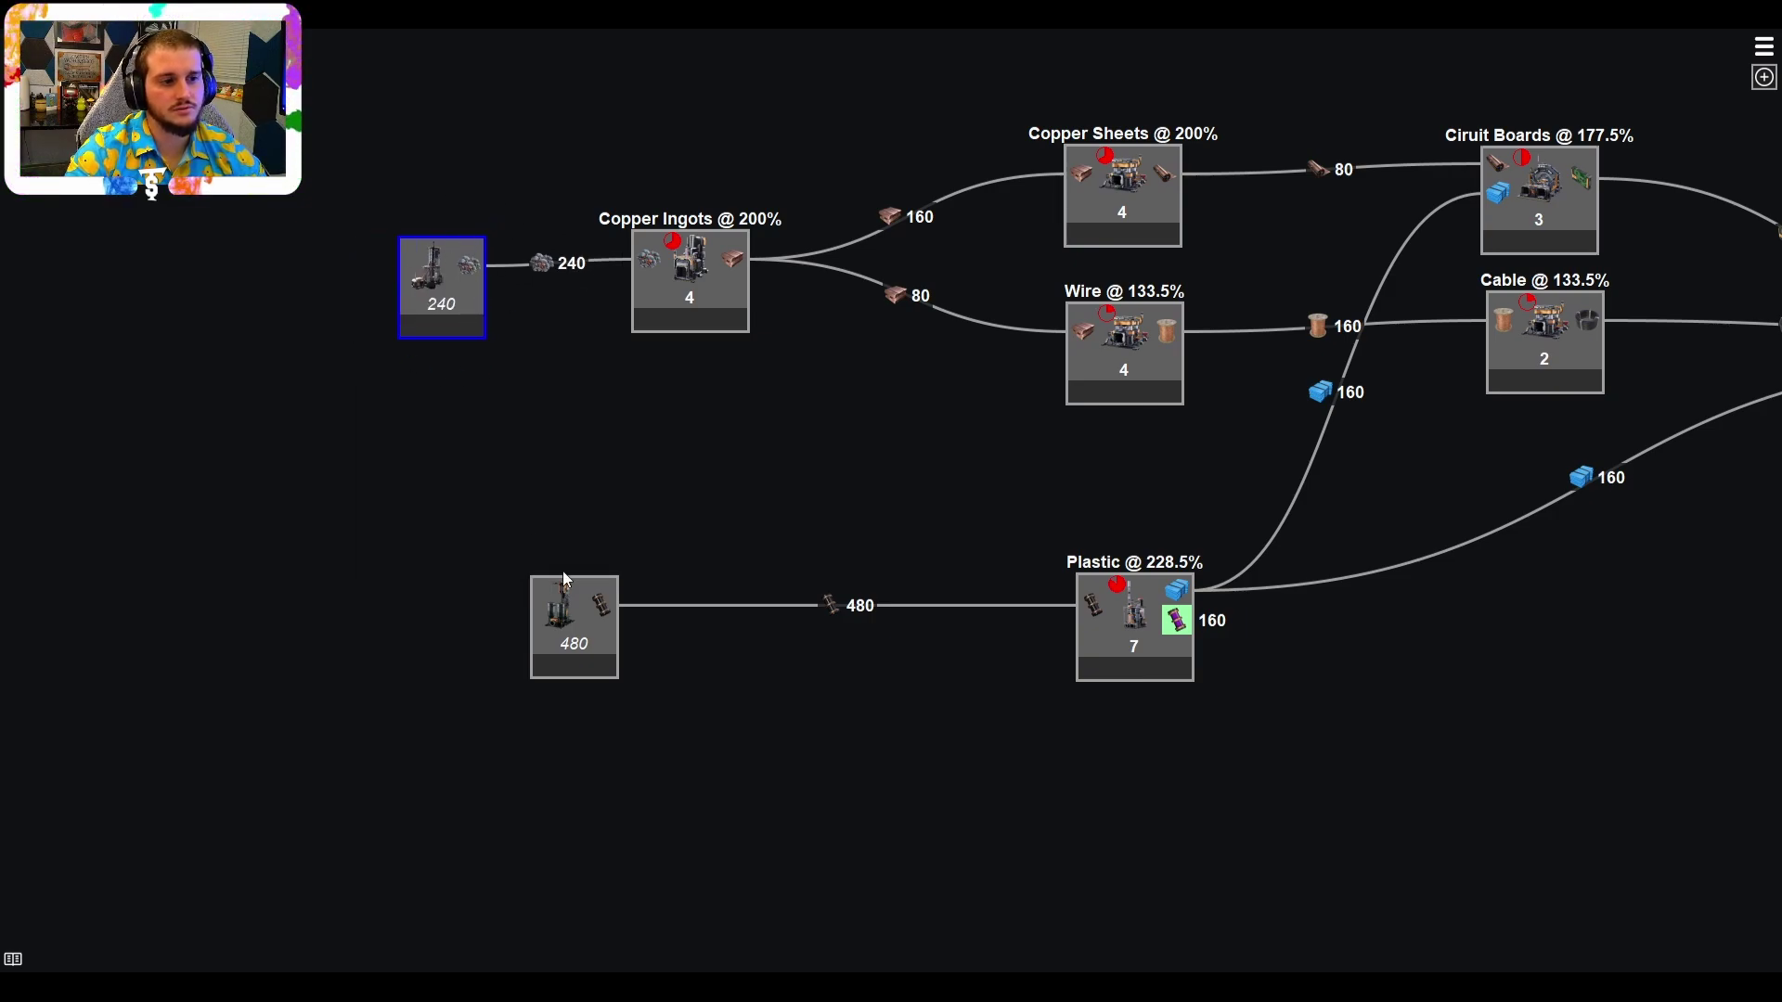
{"action": "left_click_drag", "start_coordinate": [574, 613], "coordinate": [442, 621]}
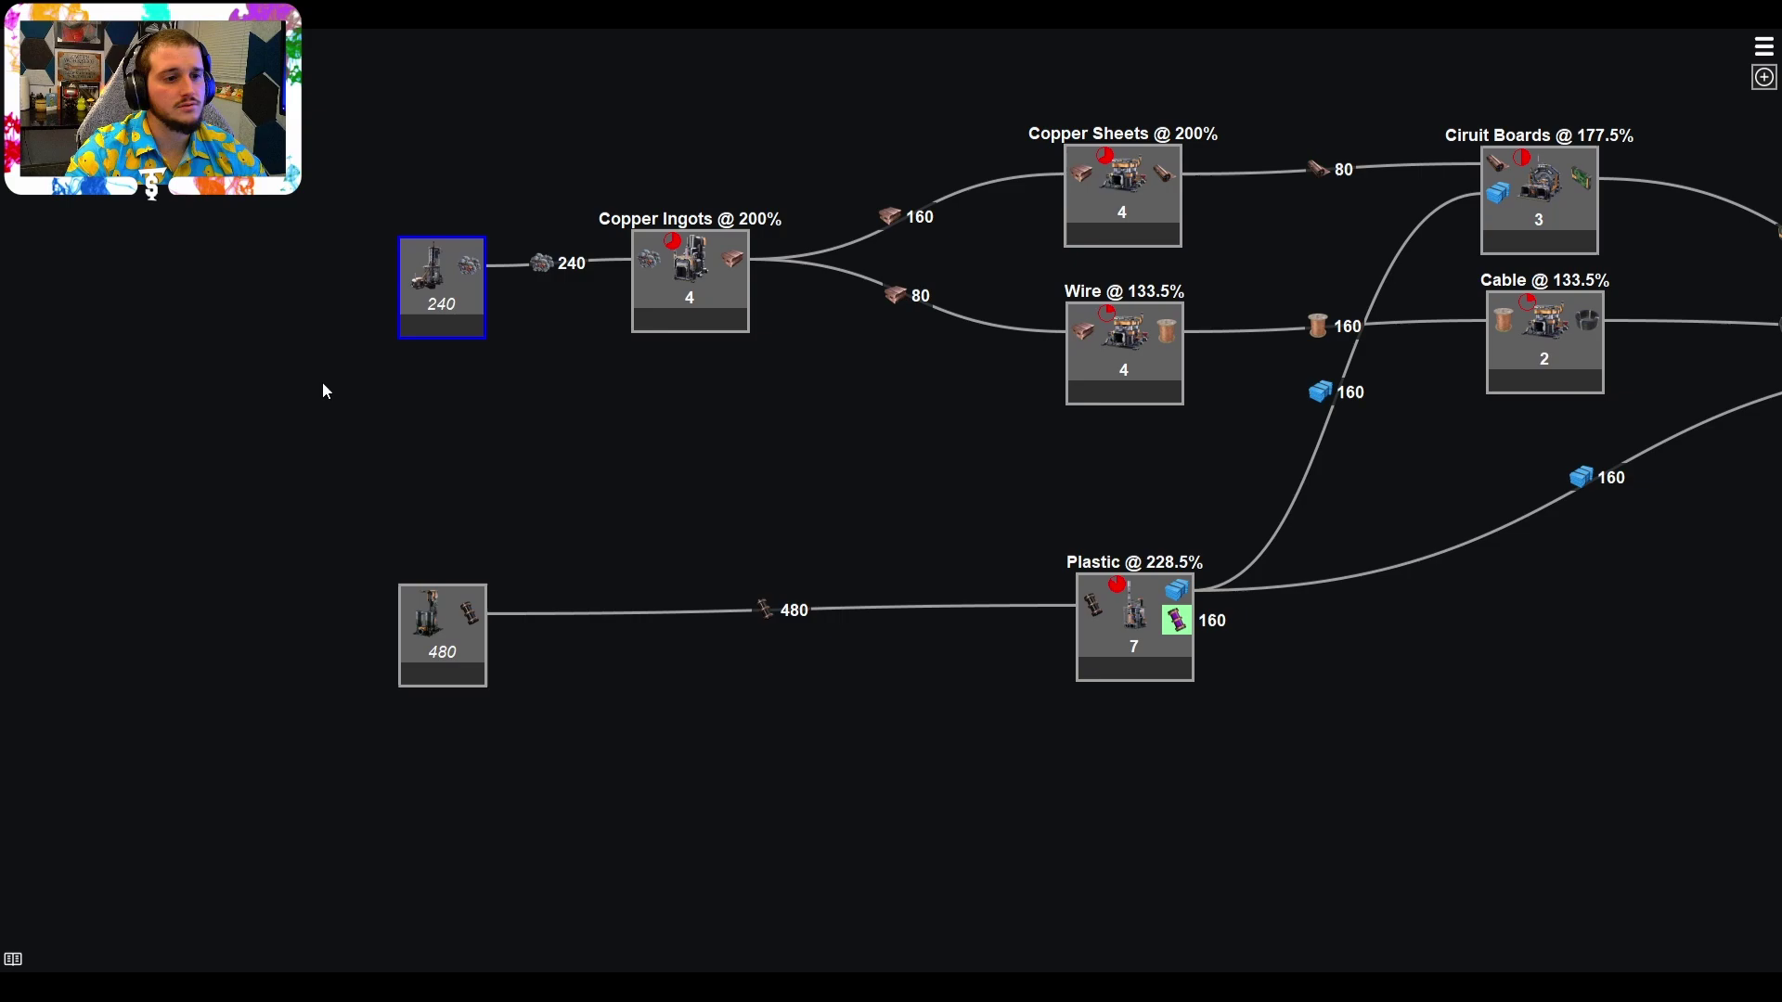
{"action": "left_click_drag", "start_coordinate": [817, 543], "coordinate": [271, 461]}
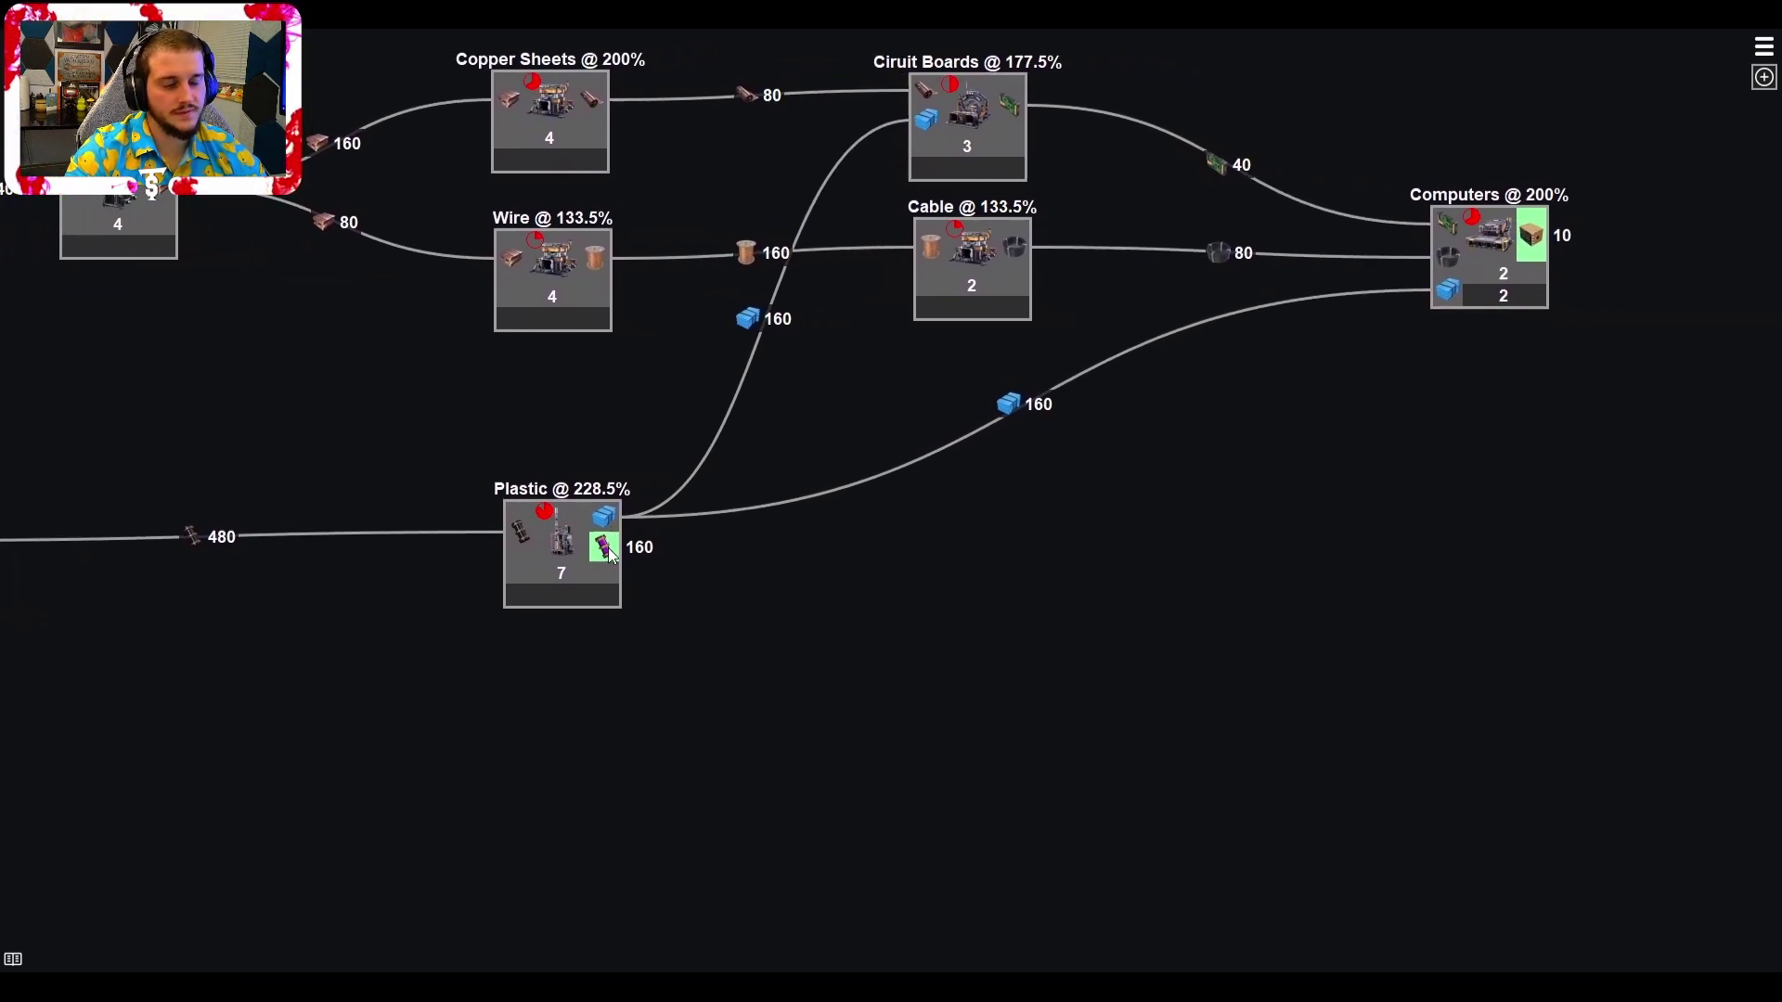
Add a Residual Fuel node fed by Plastic's Heavy Oil Residue output.
{"action": "mouse_move", "coordinate": [611, 556]}
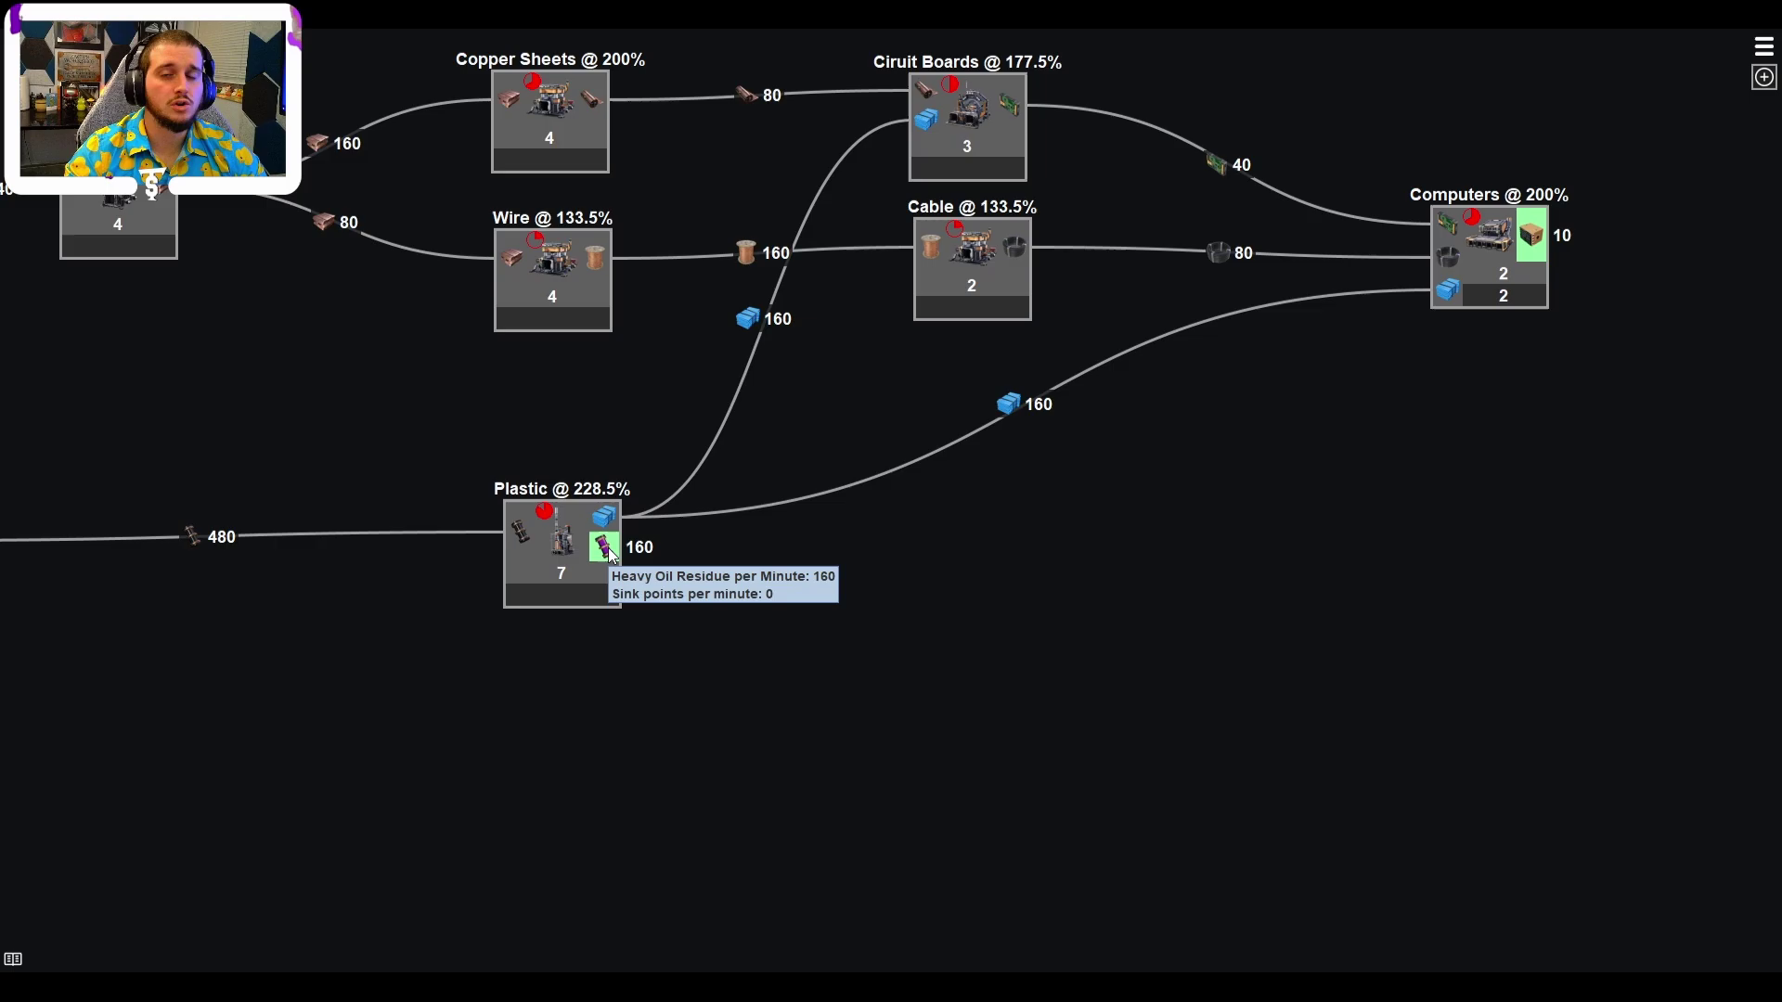
{"action": "left_click_drag", "start_coordinate": [611, 555], "coordinate": [809, 594]}
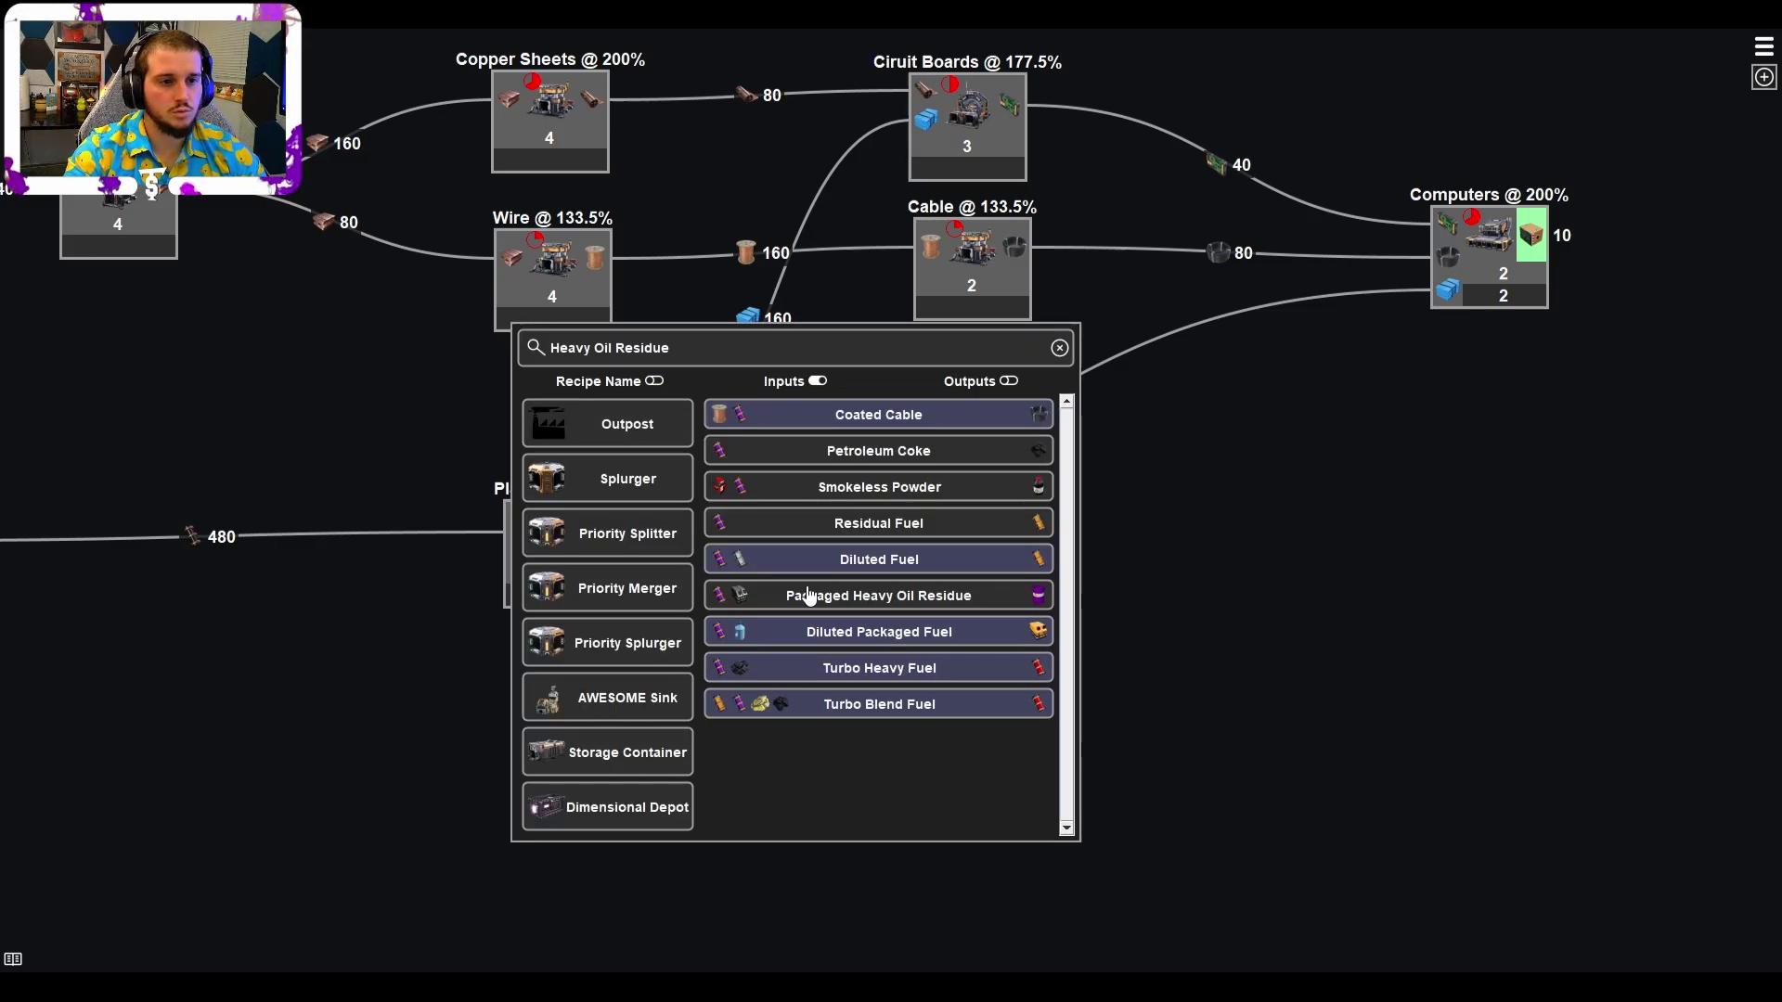
{"action": "mouse_move", "coordinate": [843, 562]}
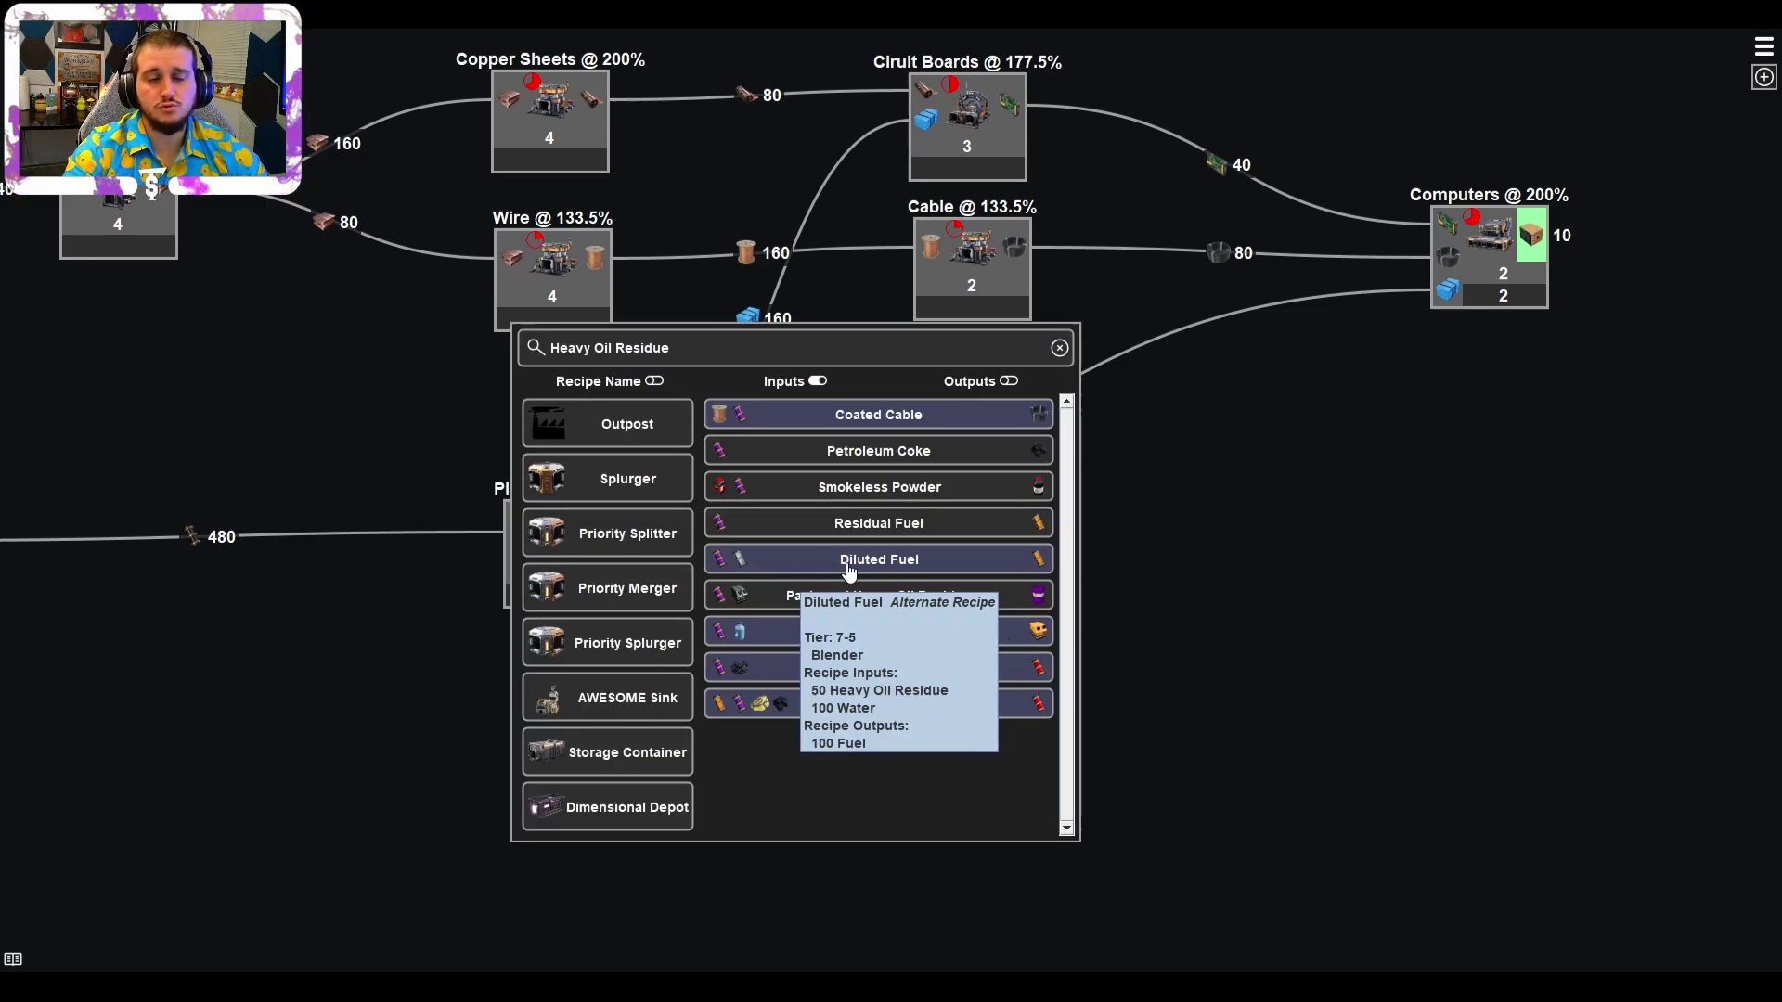
{"action": "left_click", "coordinate": [893, 525]}
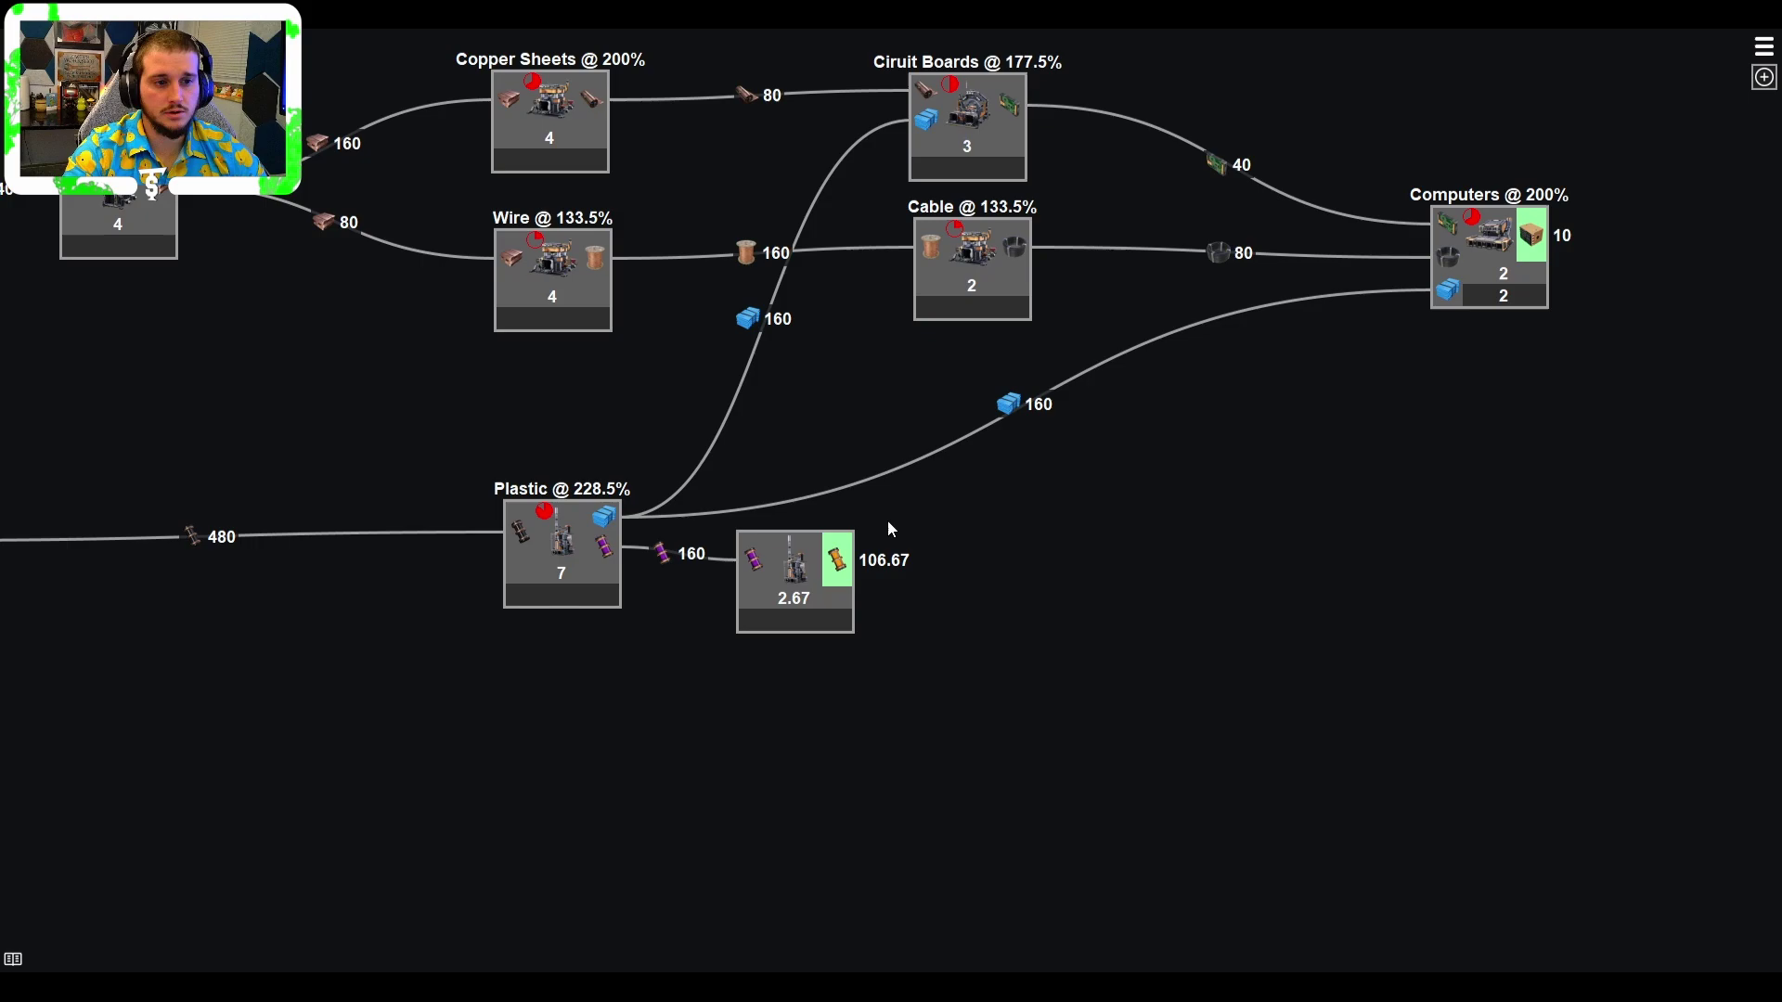
{"action": "left_click_drag", "start_coordinate": [805, 576], "coordinate": [940, 554]}
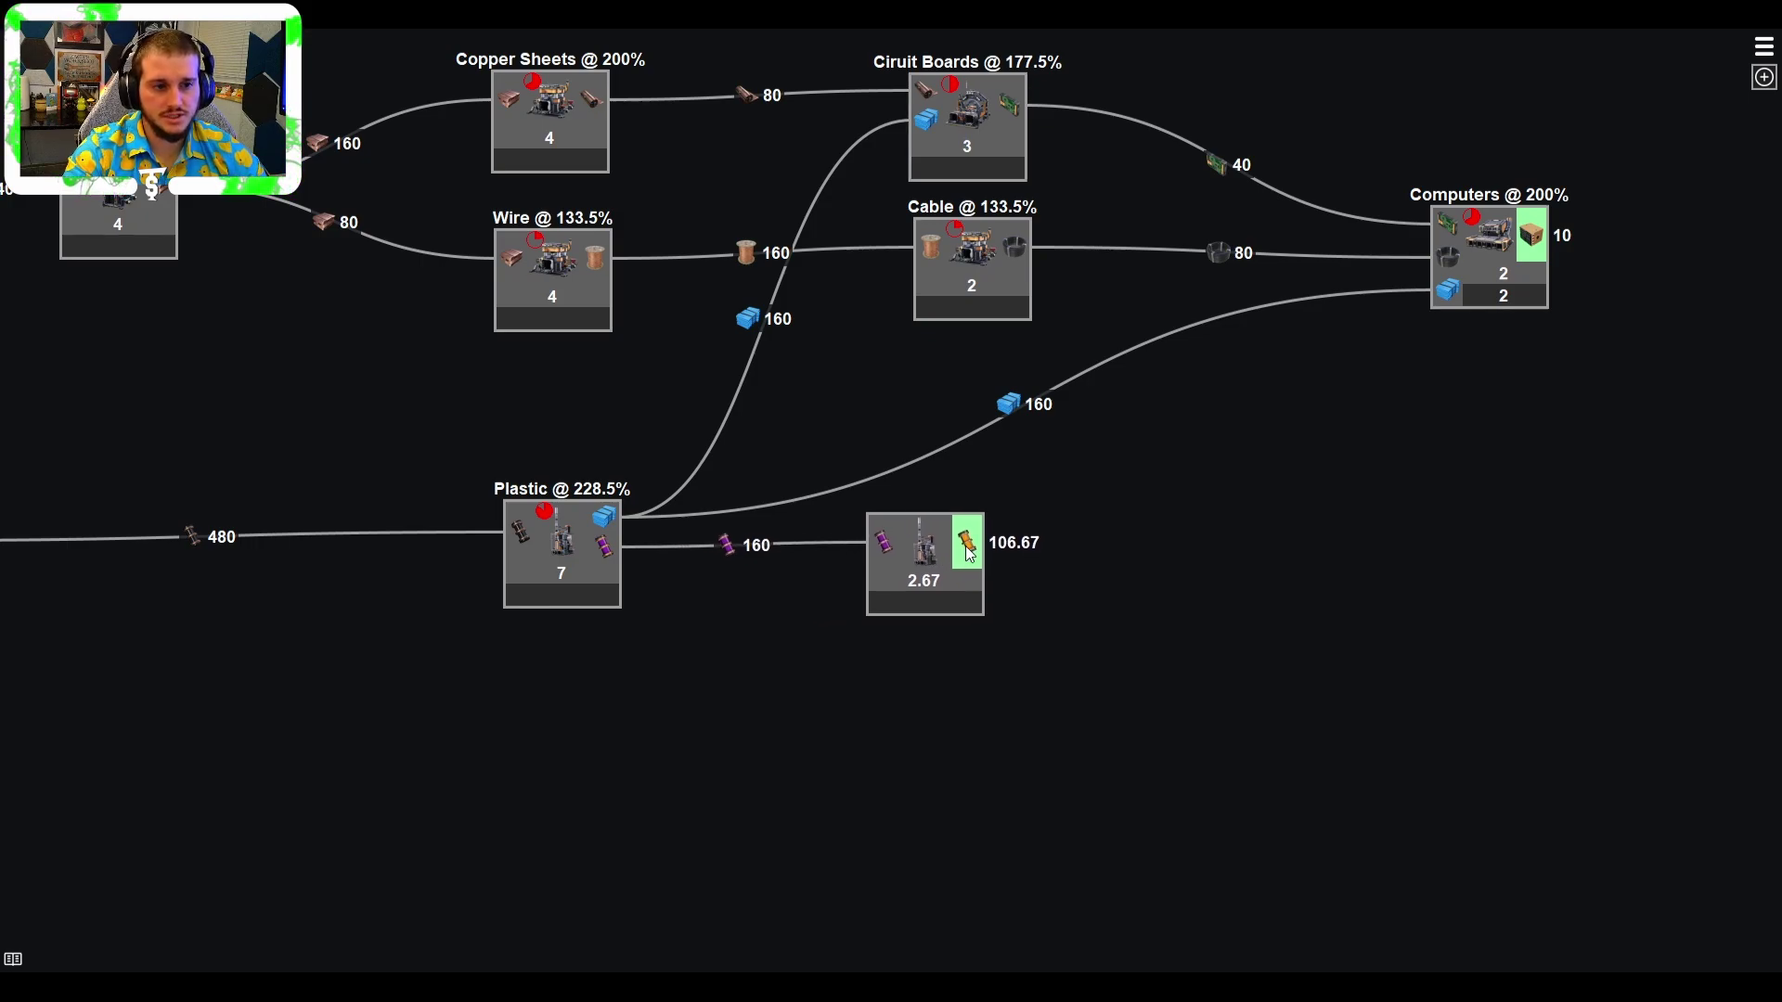
Set the Residual Fuel node to 133.5% clock speed, titled 'Fuel @ 133.5%'.
{"action": "right_click", "coordinate": [940, 554]}
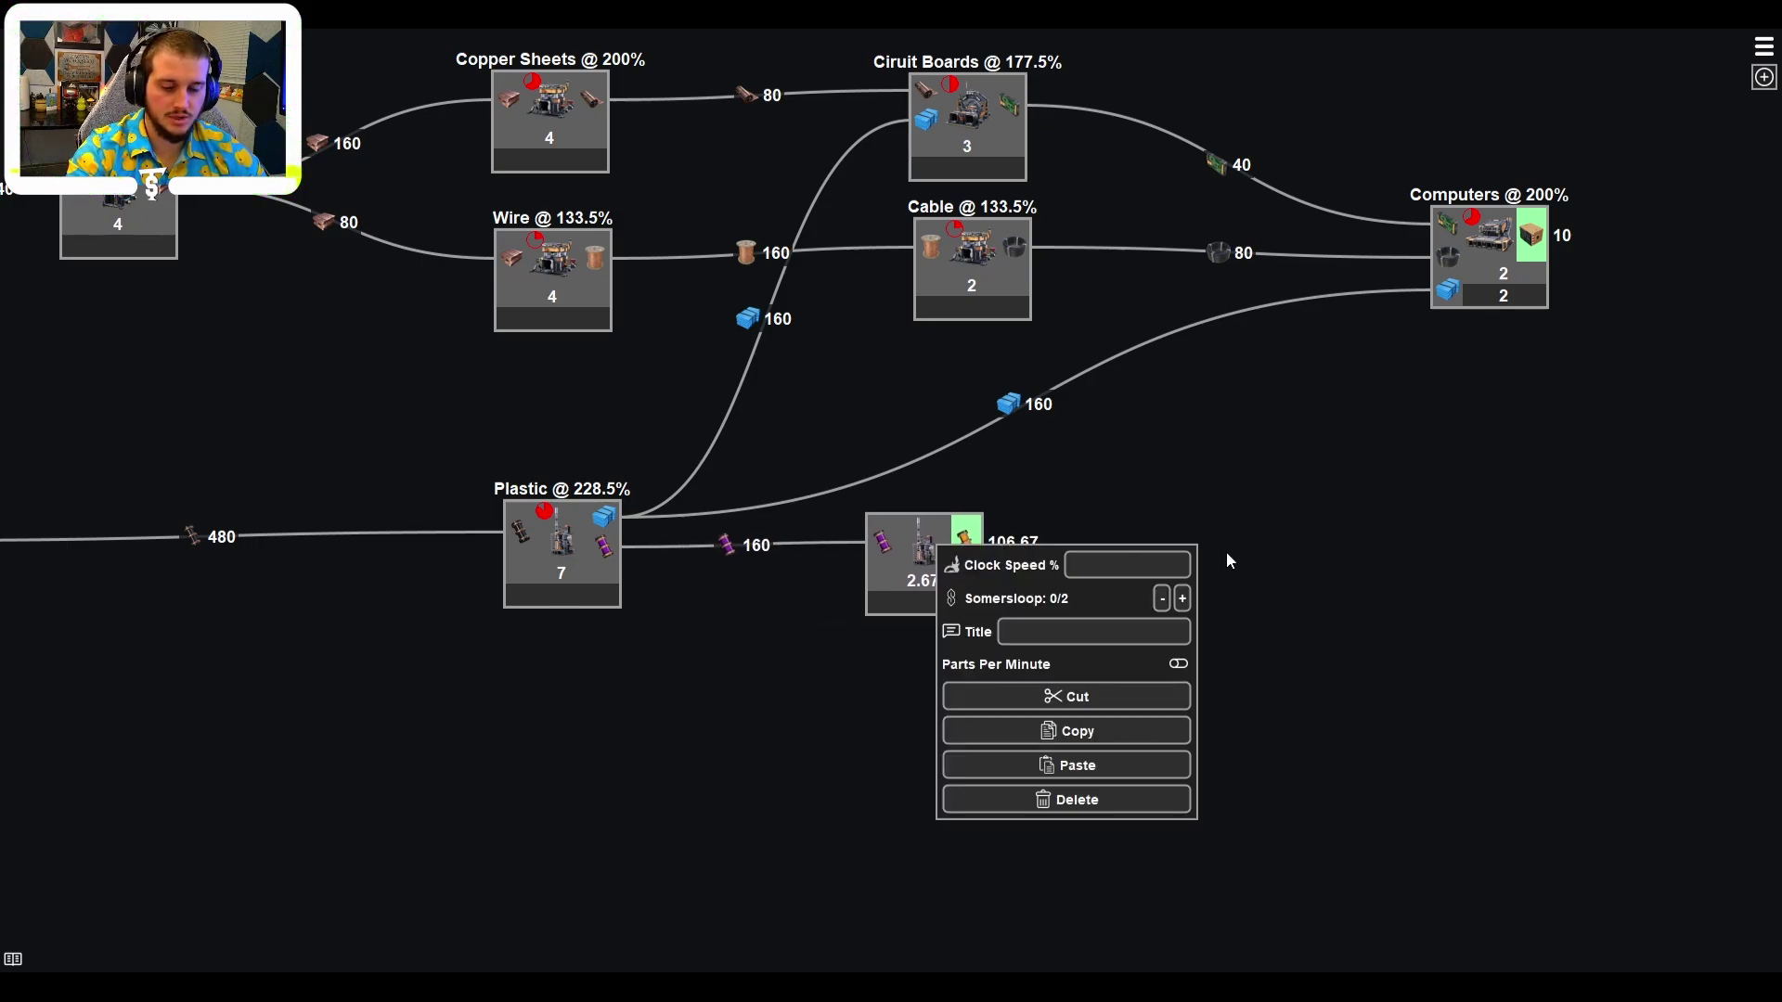
{"action": "type", "text": "187"}
{"action": "key", "text": "BackSpace"}
{"action": "key", "text": "BackSpace"}
{"action": "key", "text": "BackSpace"}
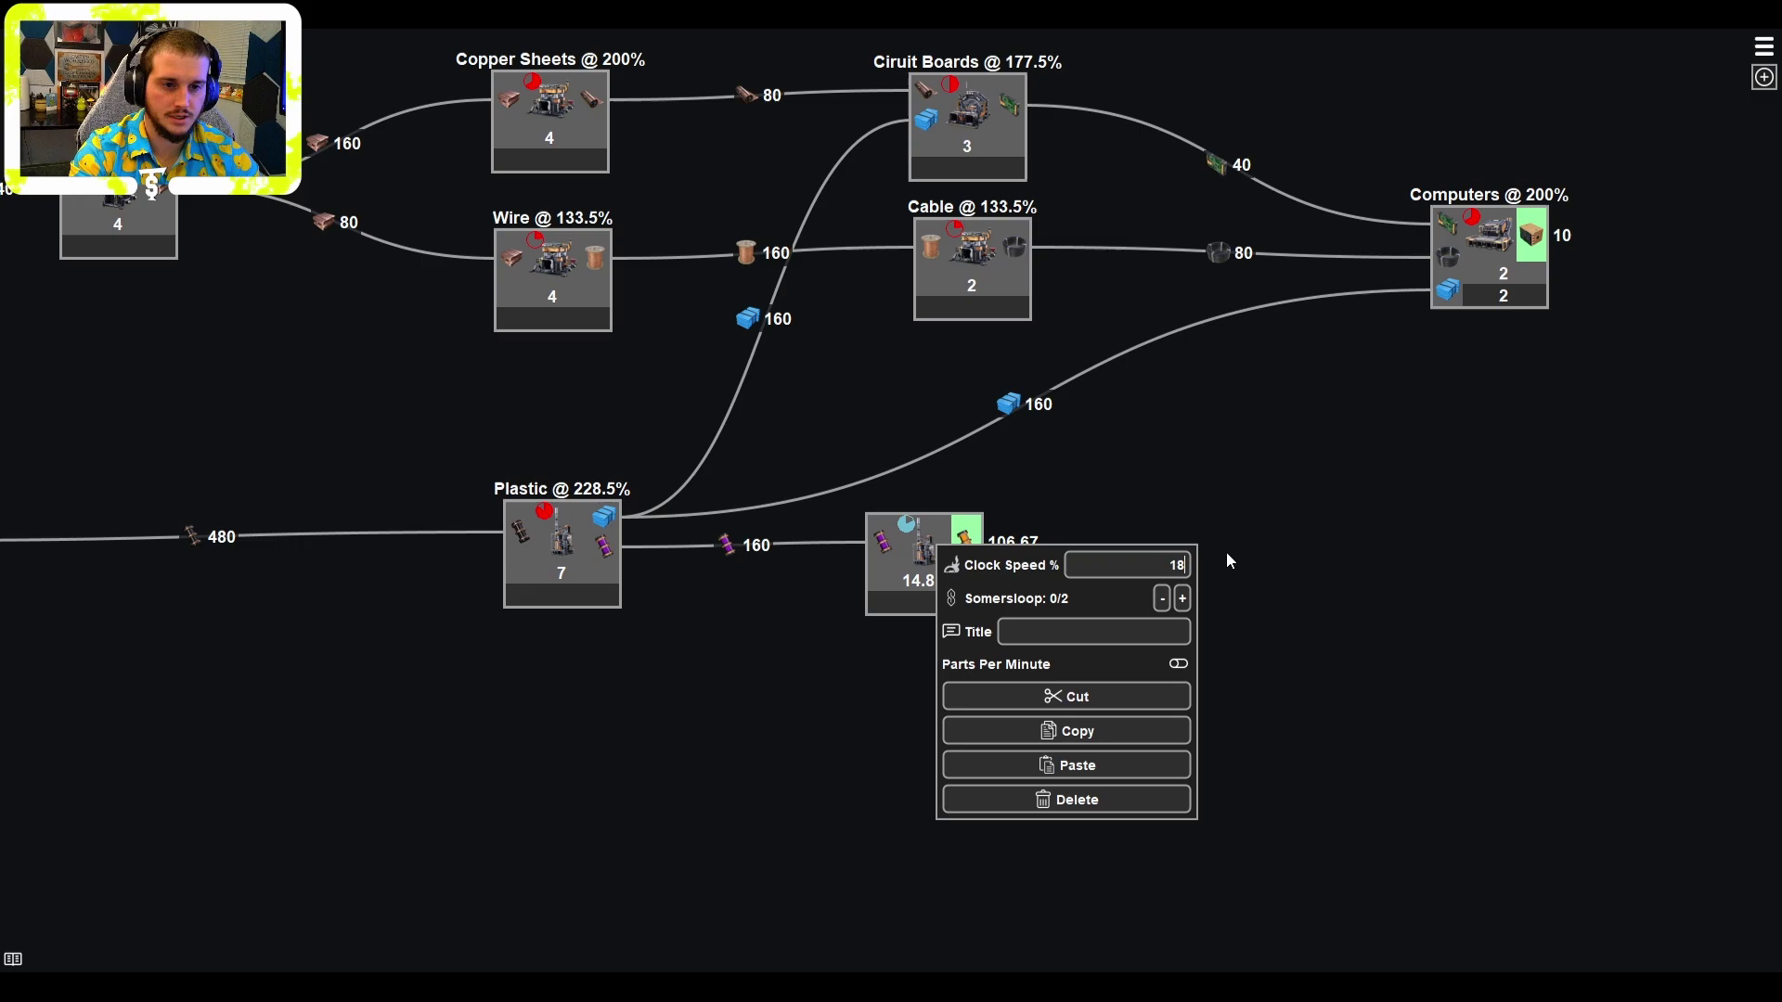
{"action": "type", "text": "233."}
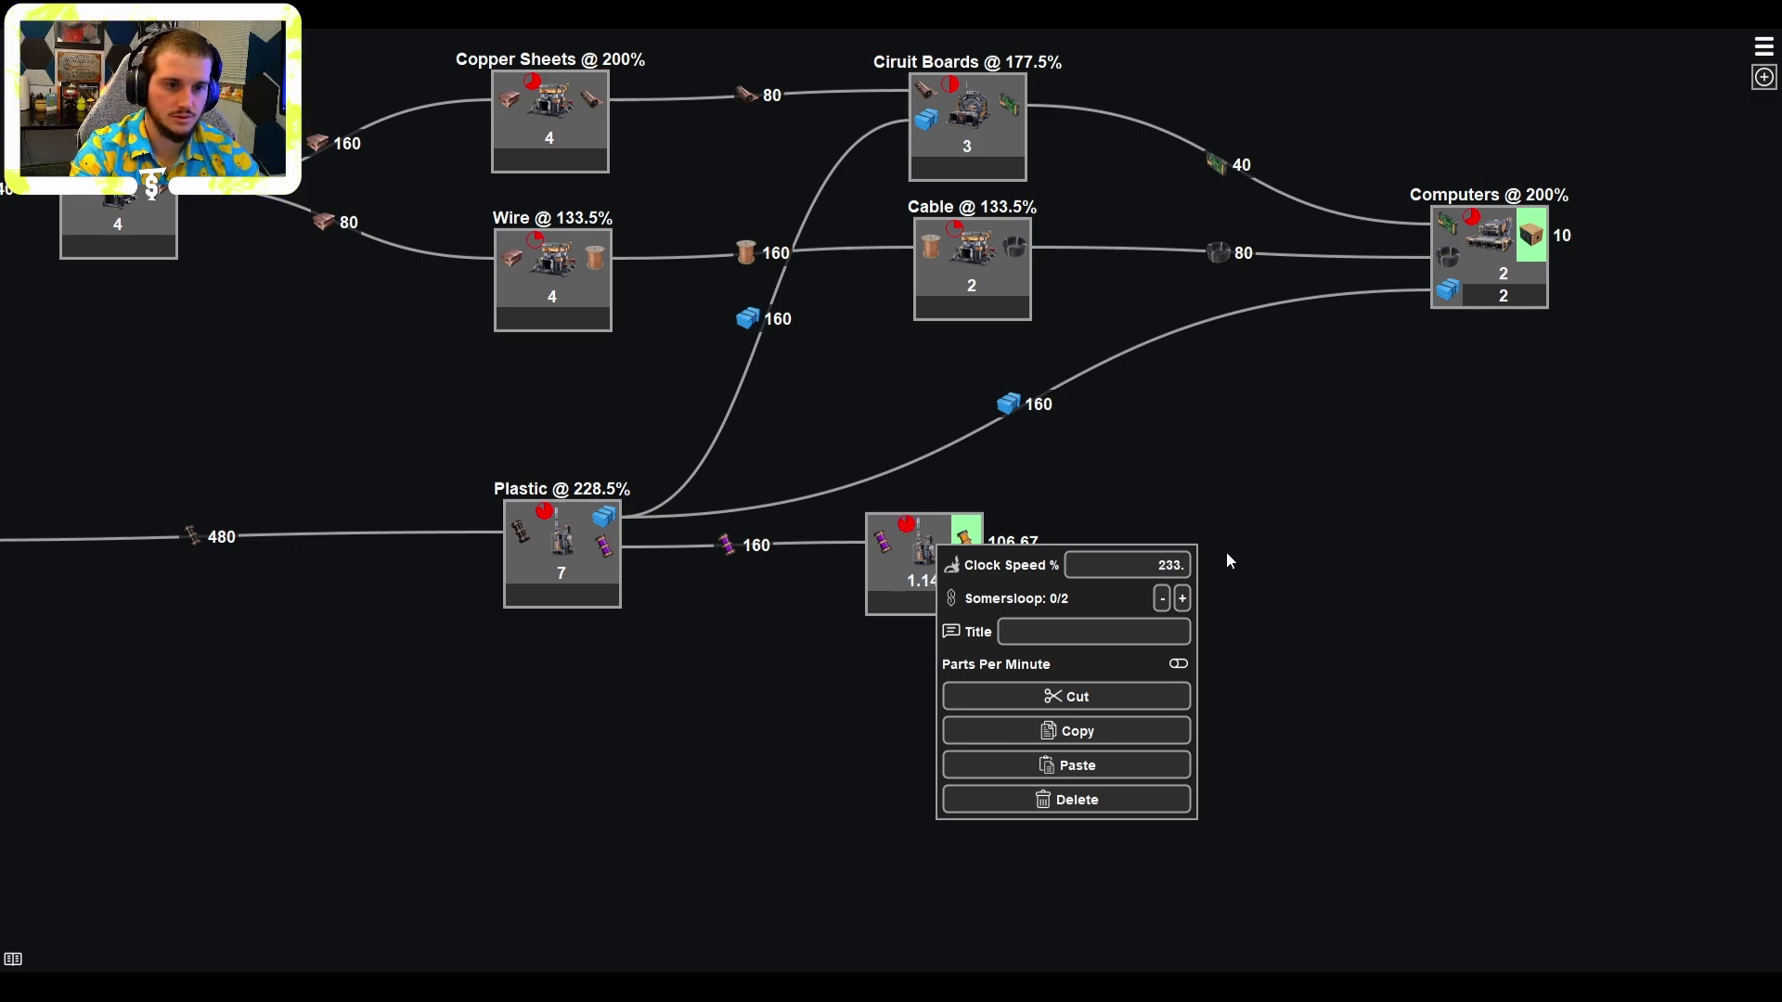
{"action": "key", "text": "BackSpace"}
{"action": "key", "text": "BackSpace"}
{"action": "key", "text": "BackSpace"}
{"action": "key", "text": "BackSpace"}
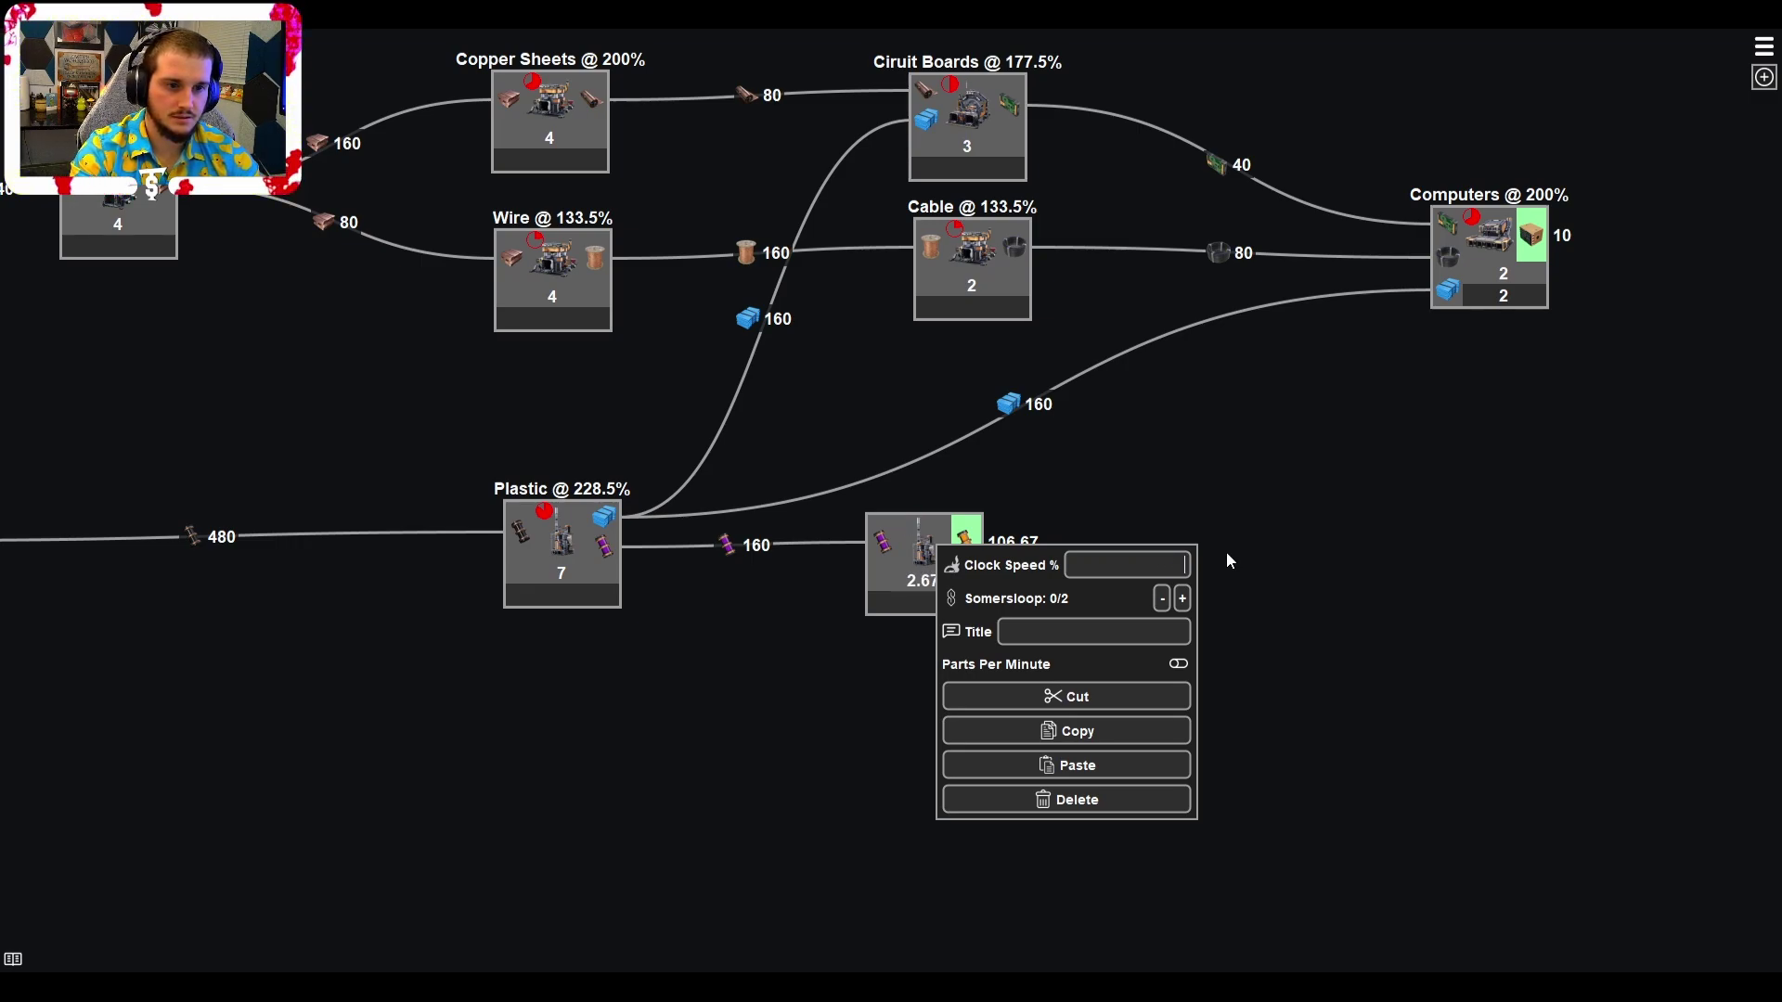
{"action": "type", "text": "250"}
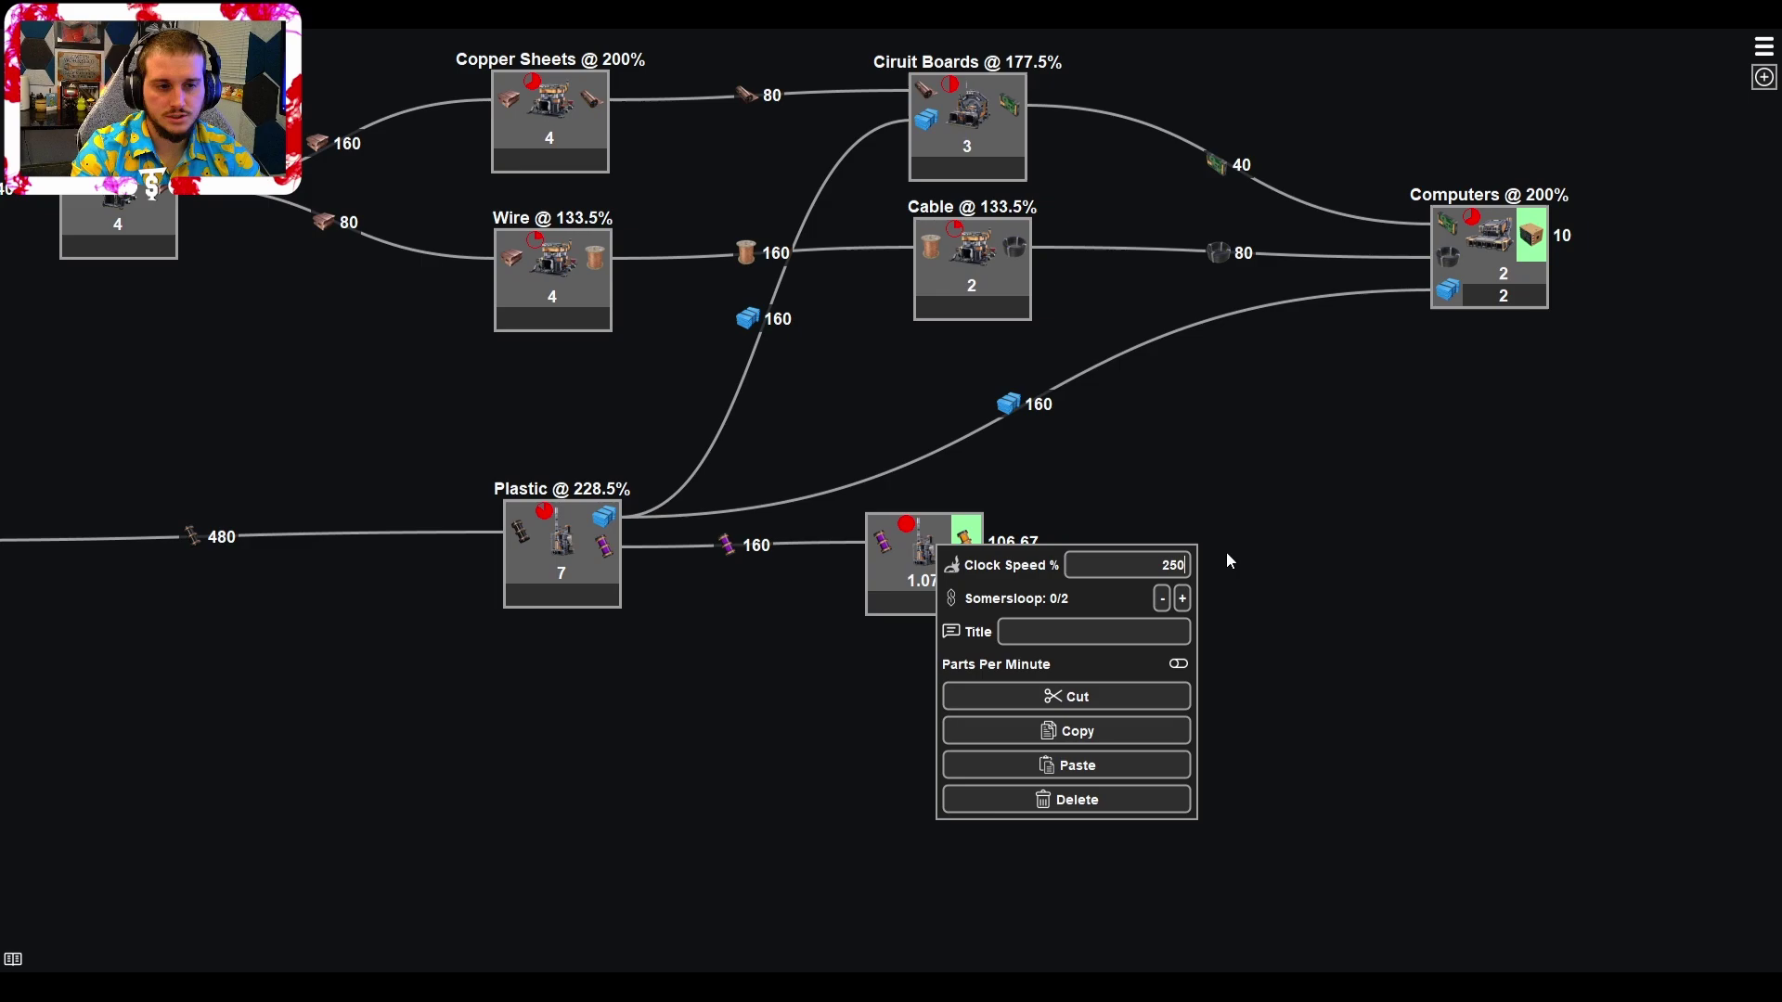
{"action": "key", "text": "BackSpace"}
{"action": "key", "text": "BackSpace"}
{"action": "key", "text": "BackSpace"}
{"action": "type", "text": "133.5"}
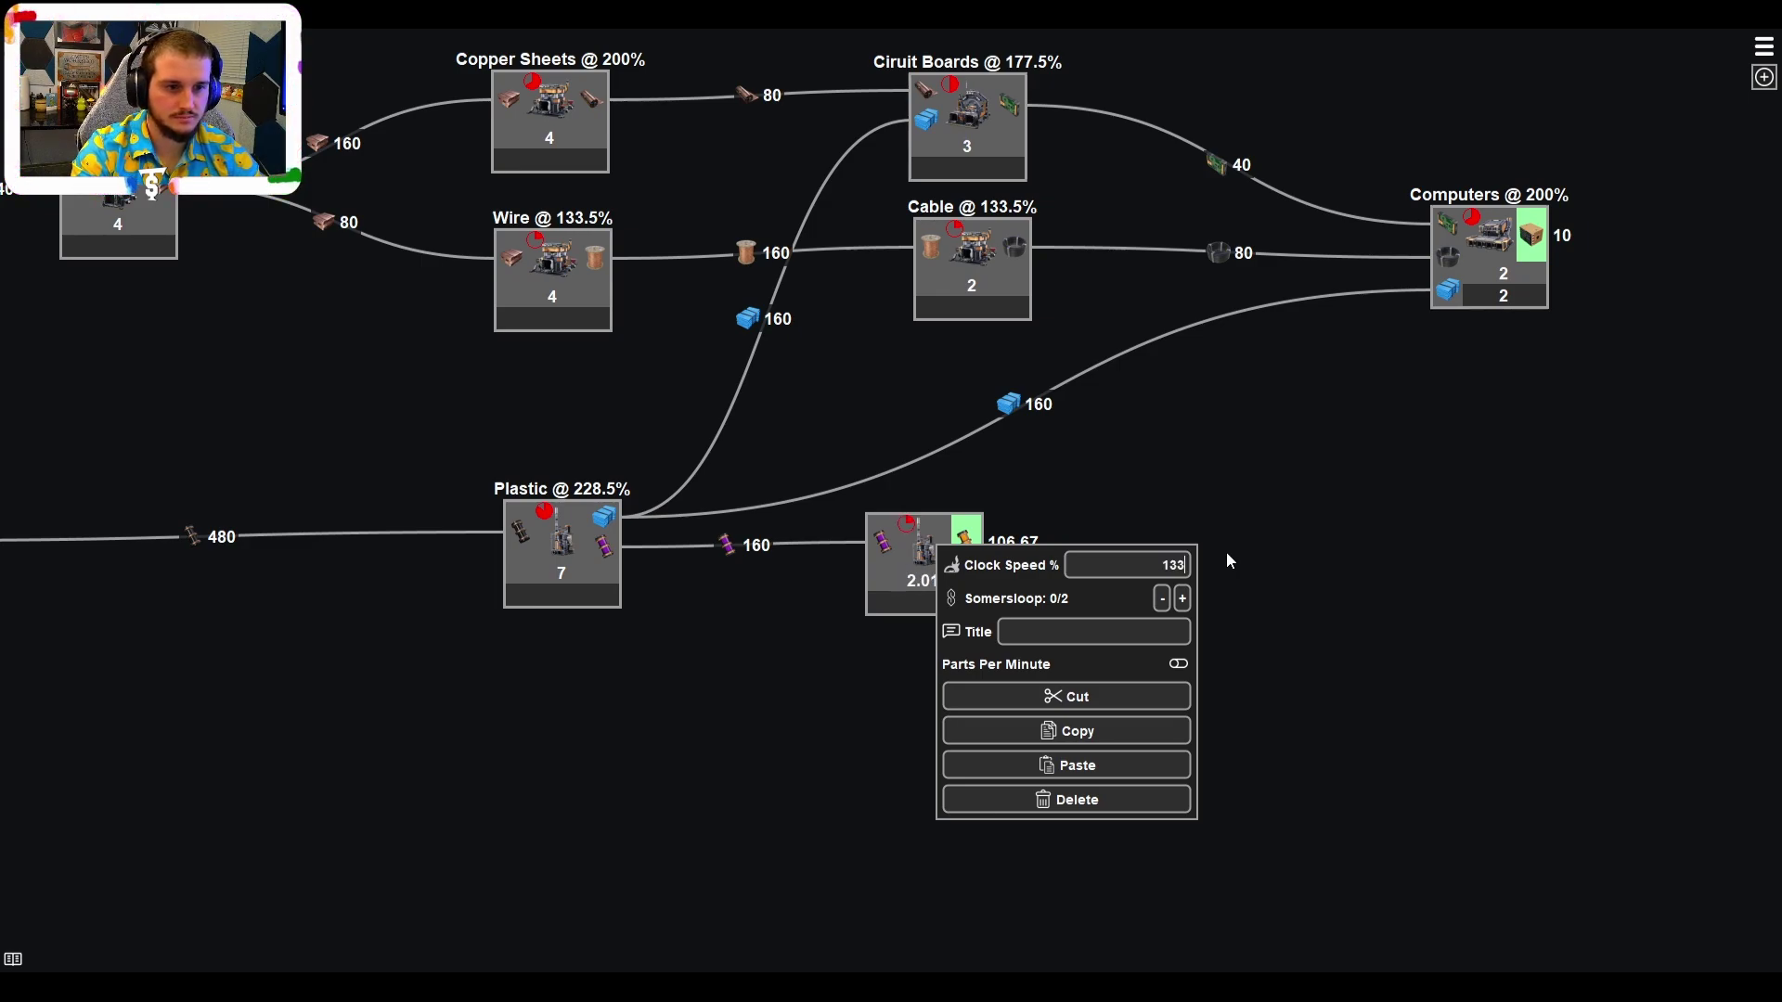
{"action": "left_click", "coordinate": [1092, 632]}
{"action": "type", "text": "F"}
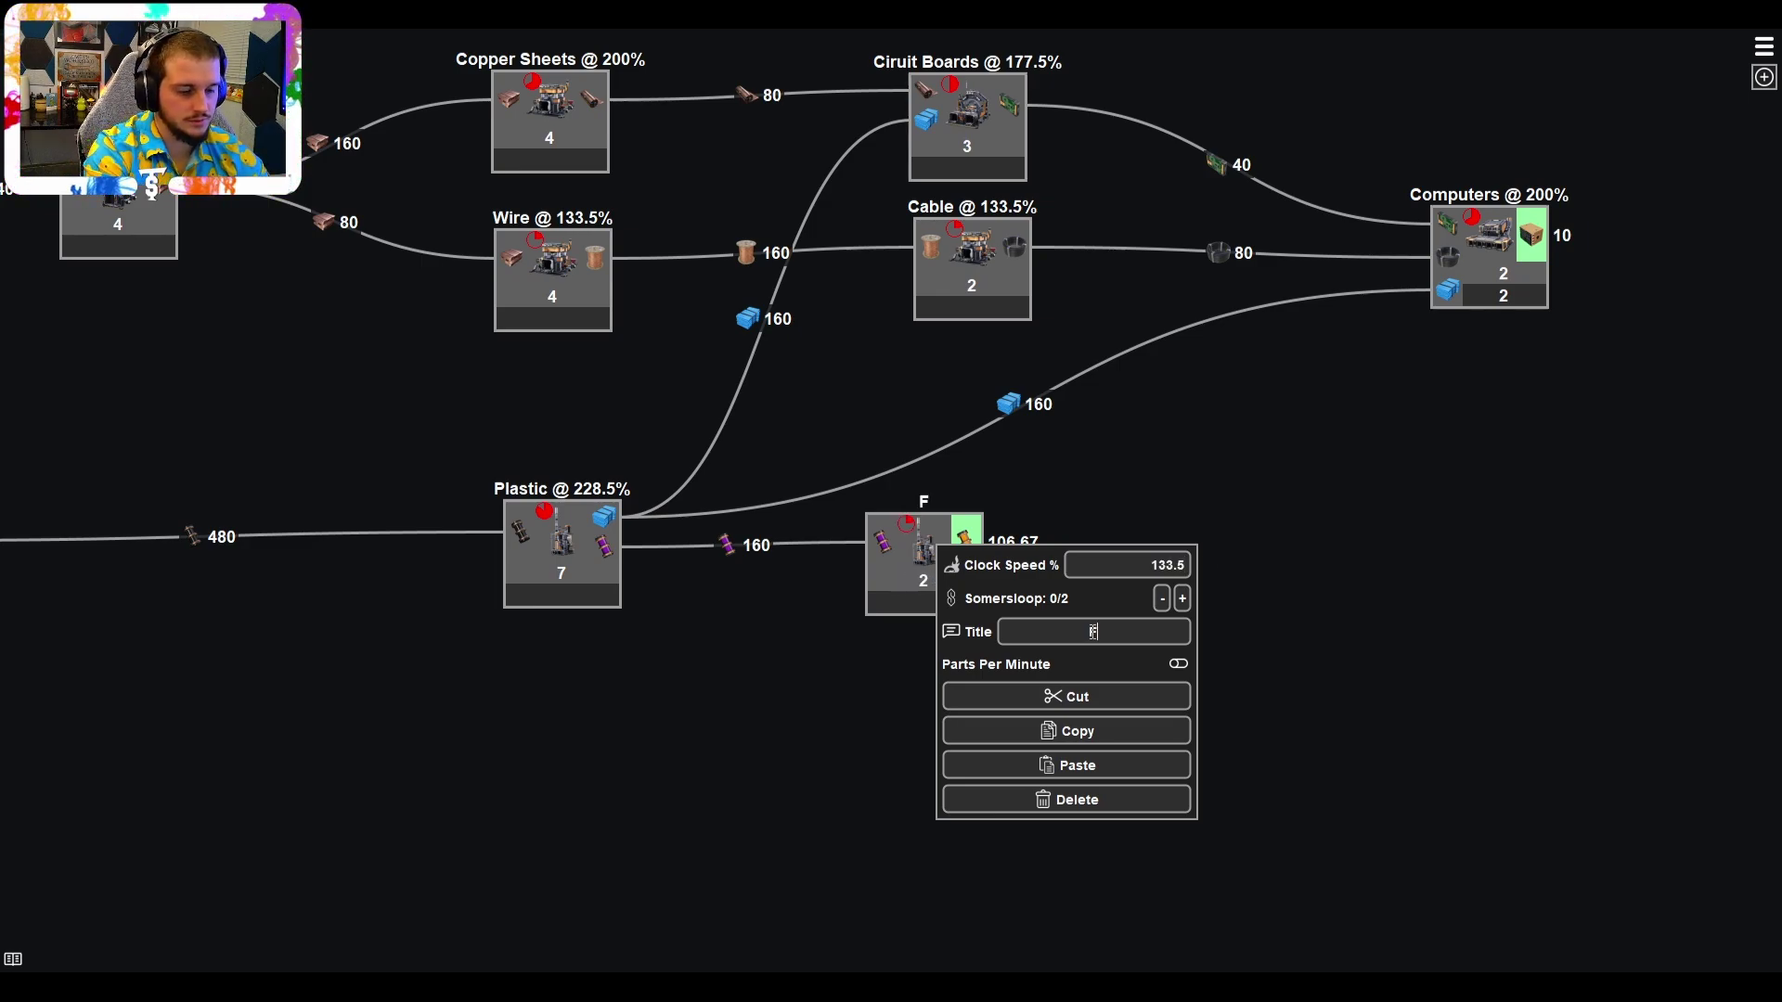
{"action": "type", "text": "uel @ 133.5%"}
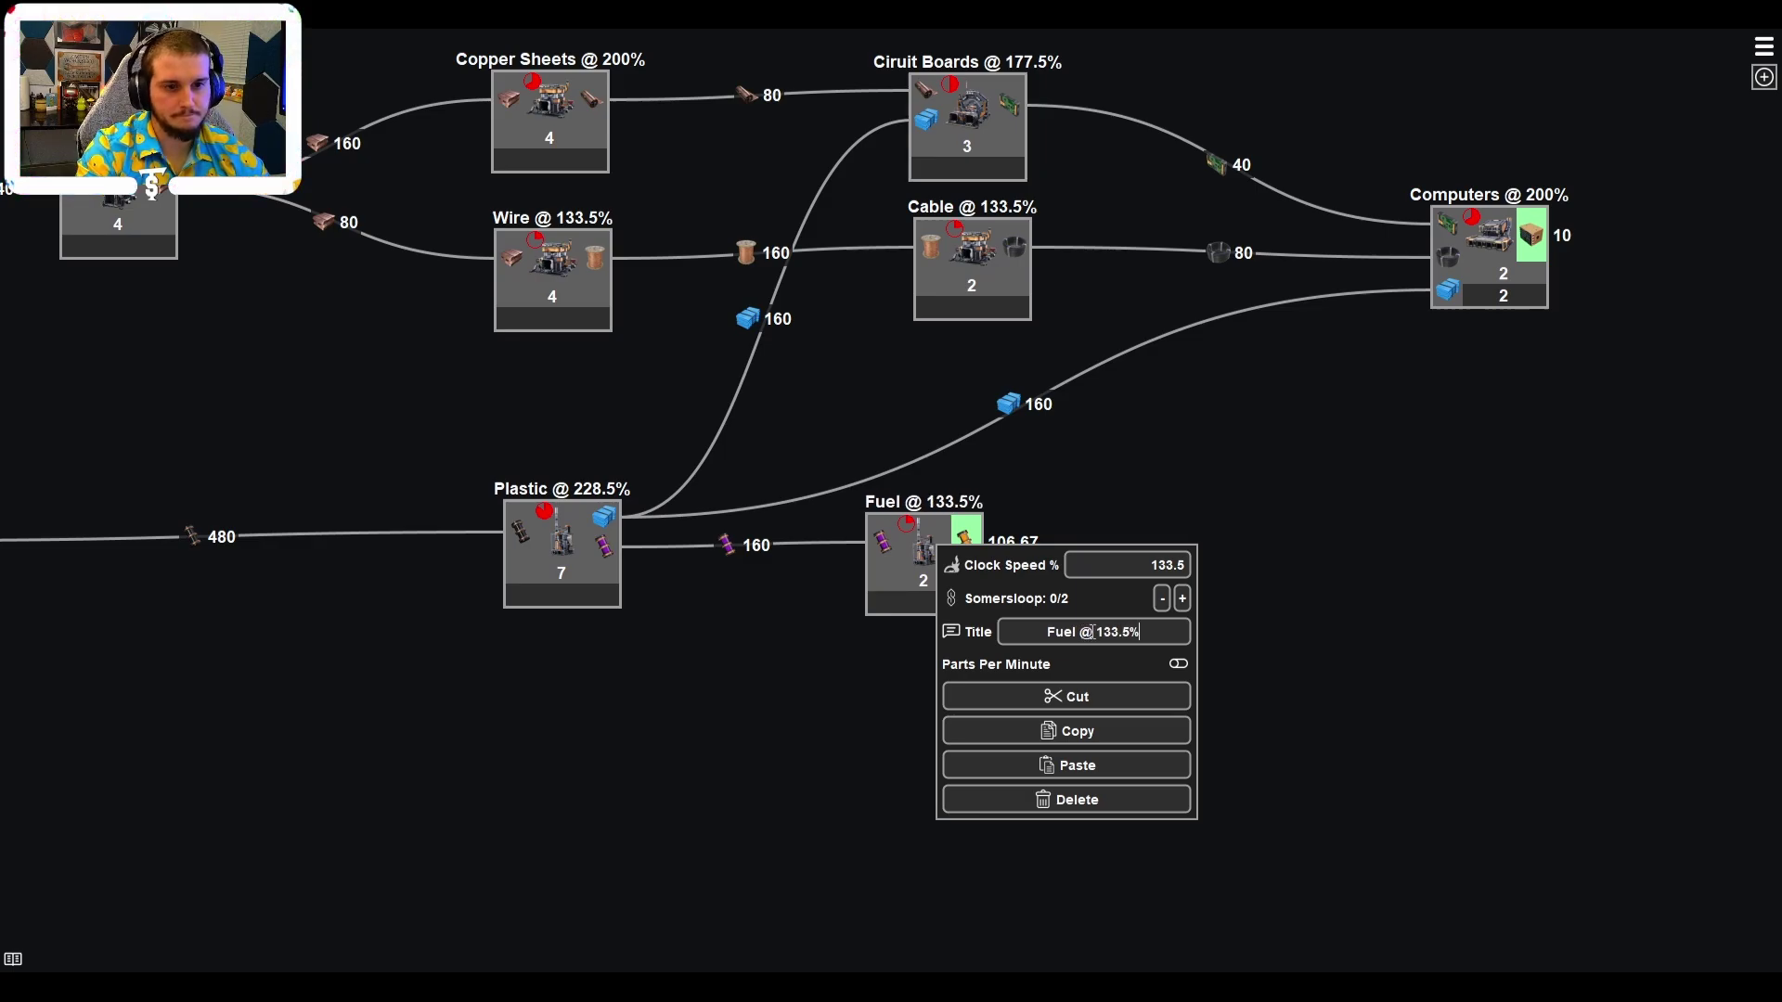
Add a Fuel Generator node burning the Fuel node's output.
{"action": "left_click", "coordinate": [1234, 471]}
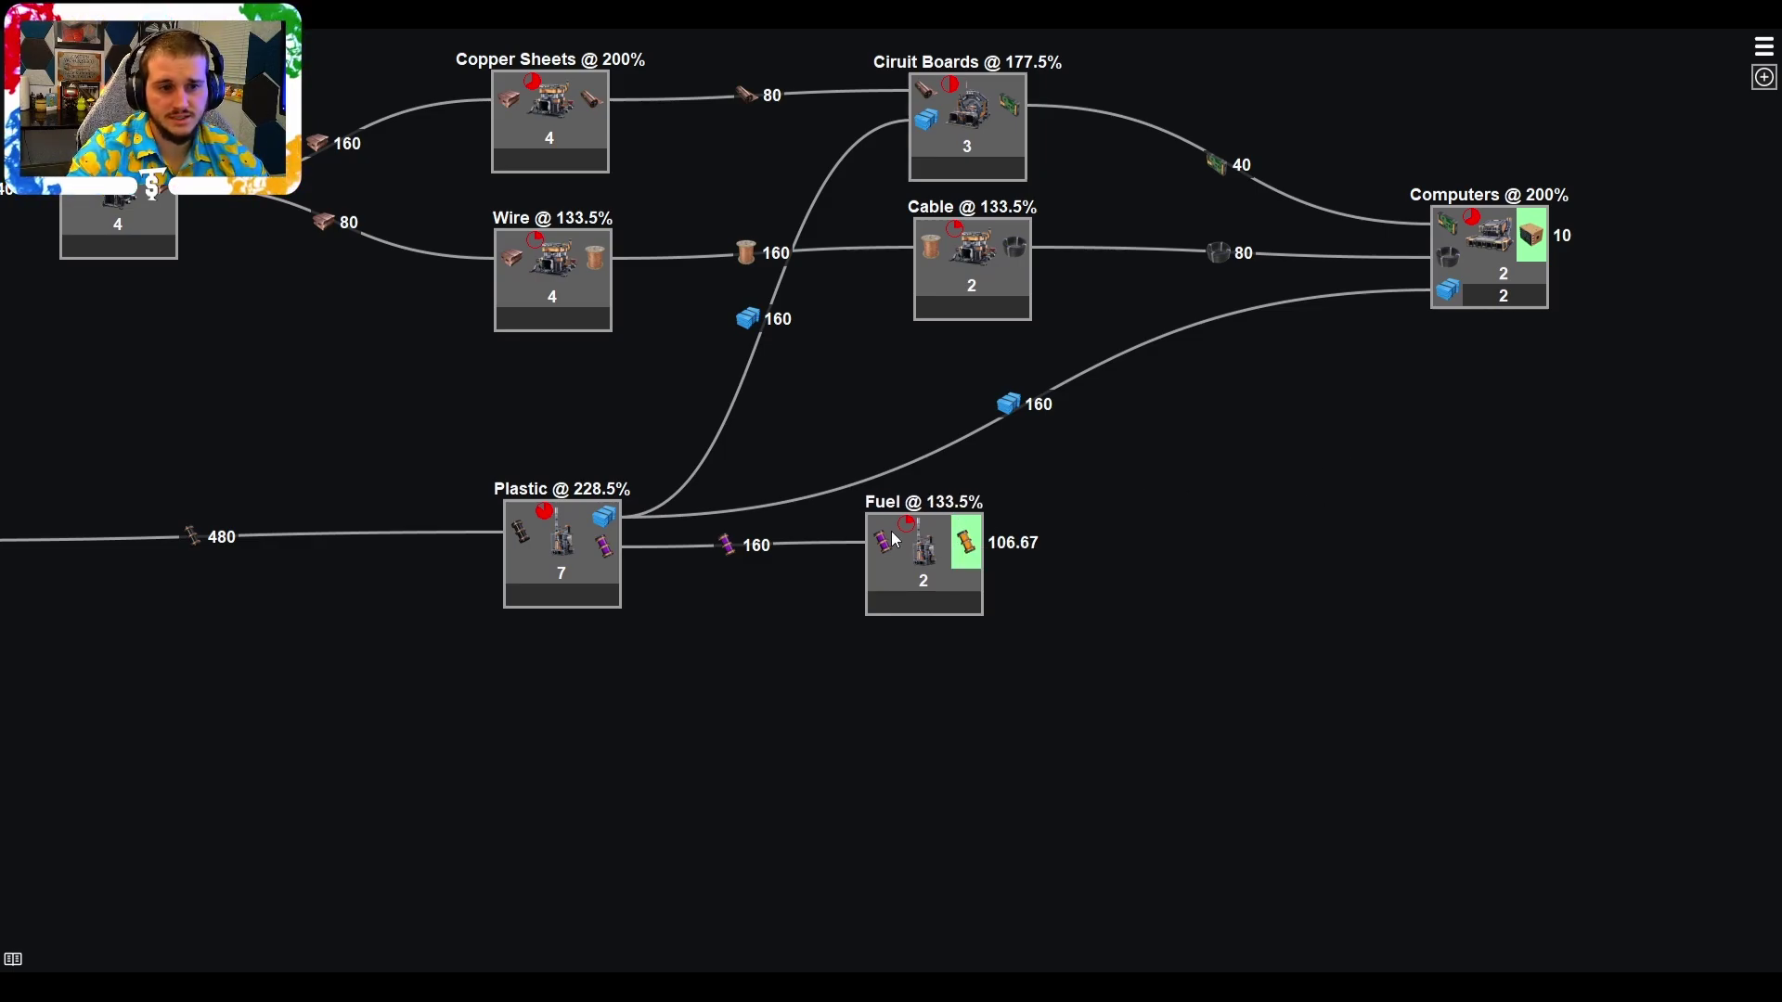
{"action": "left_click_drag", "start_coordinate": [976, 548], "coordinate": [1225, 548]}
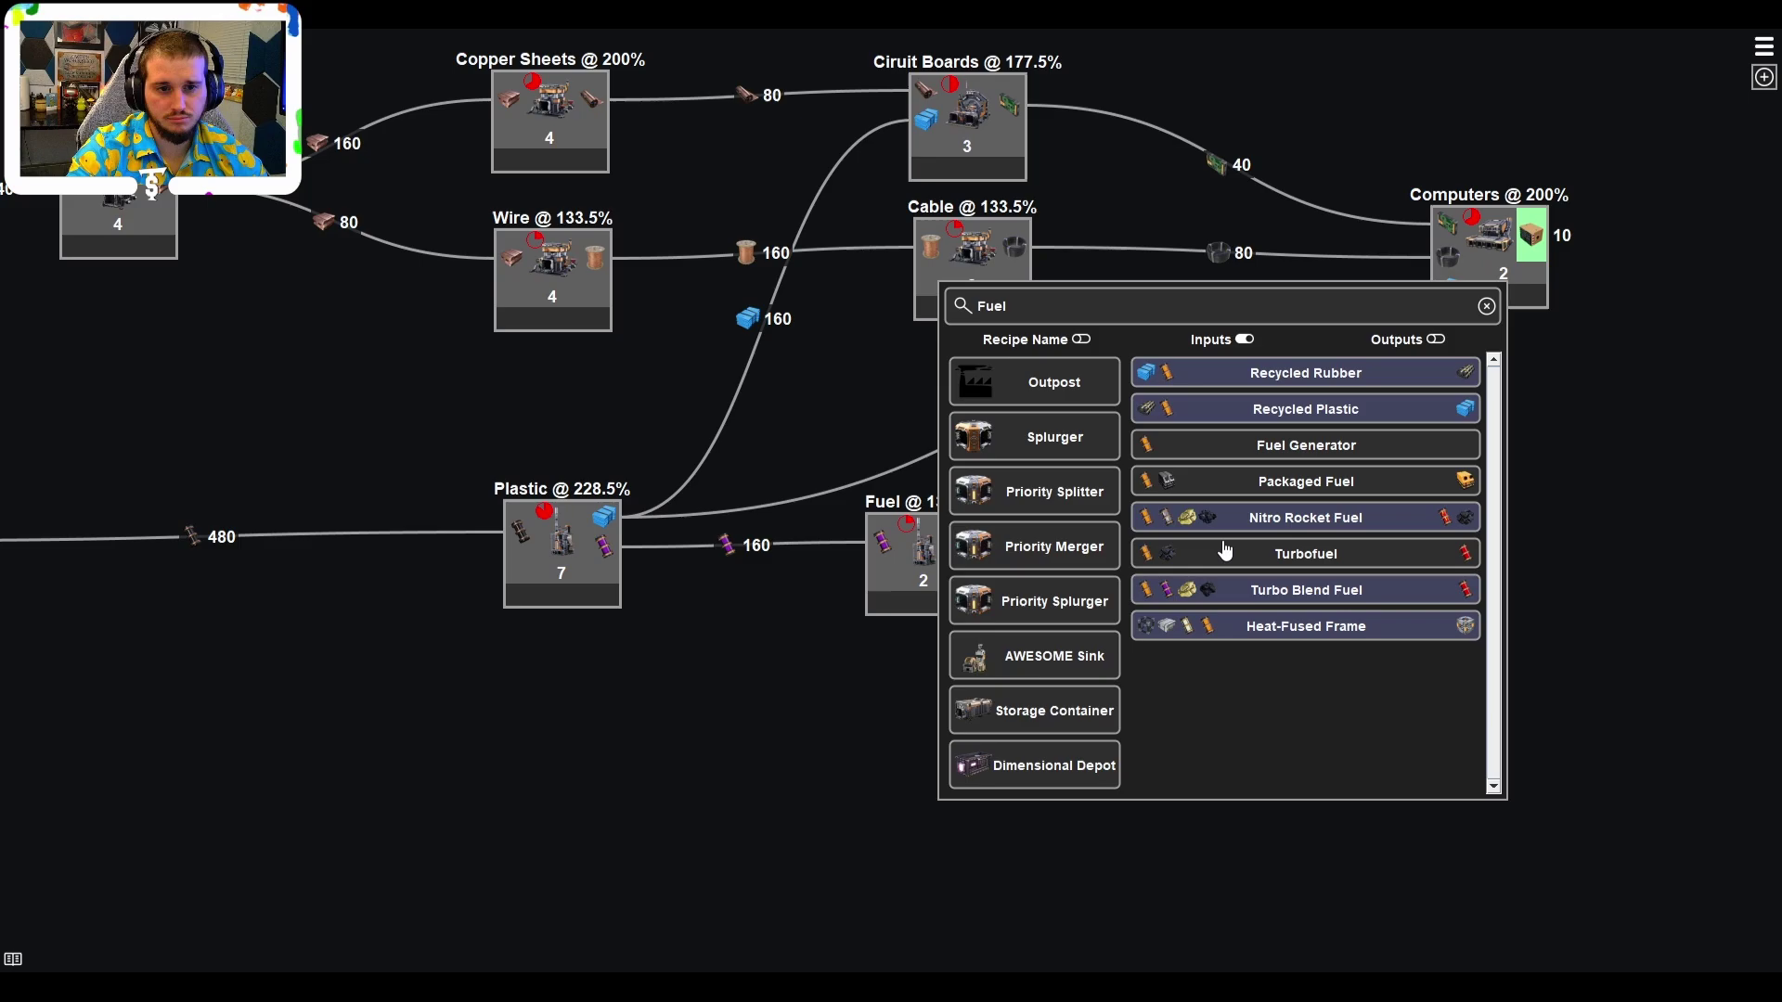
{"action": "left_click", "coordinate": [1322, 458]}
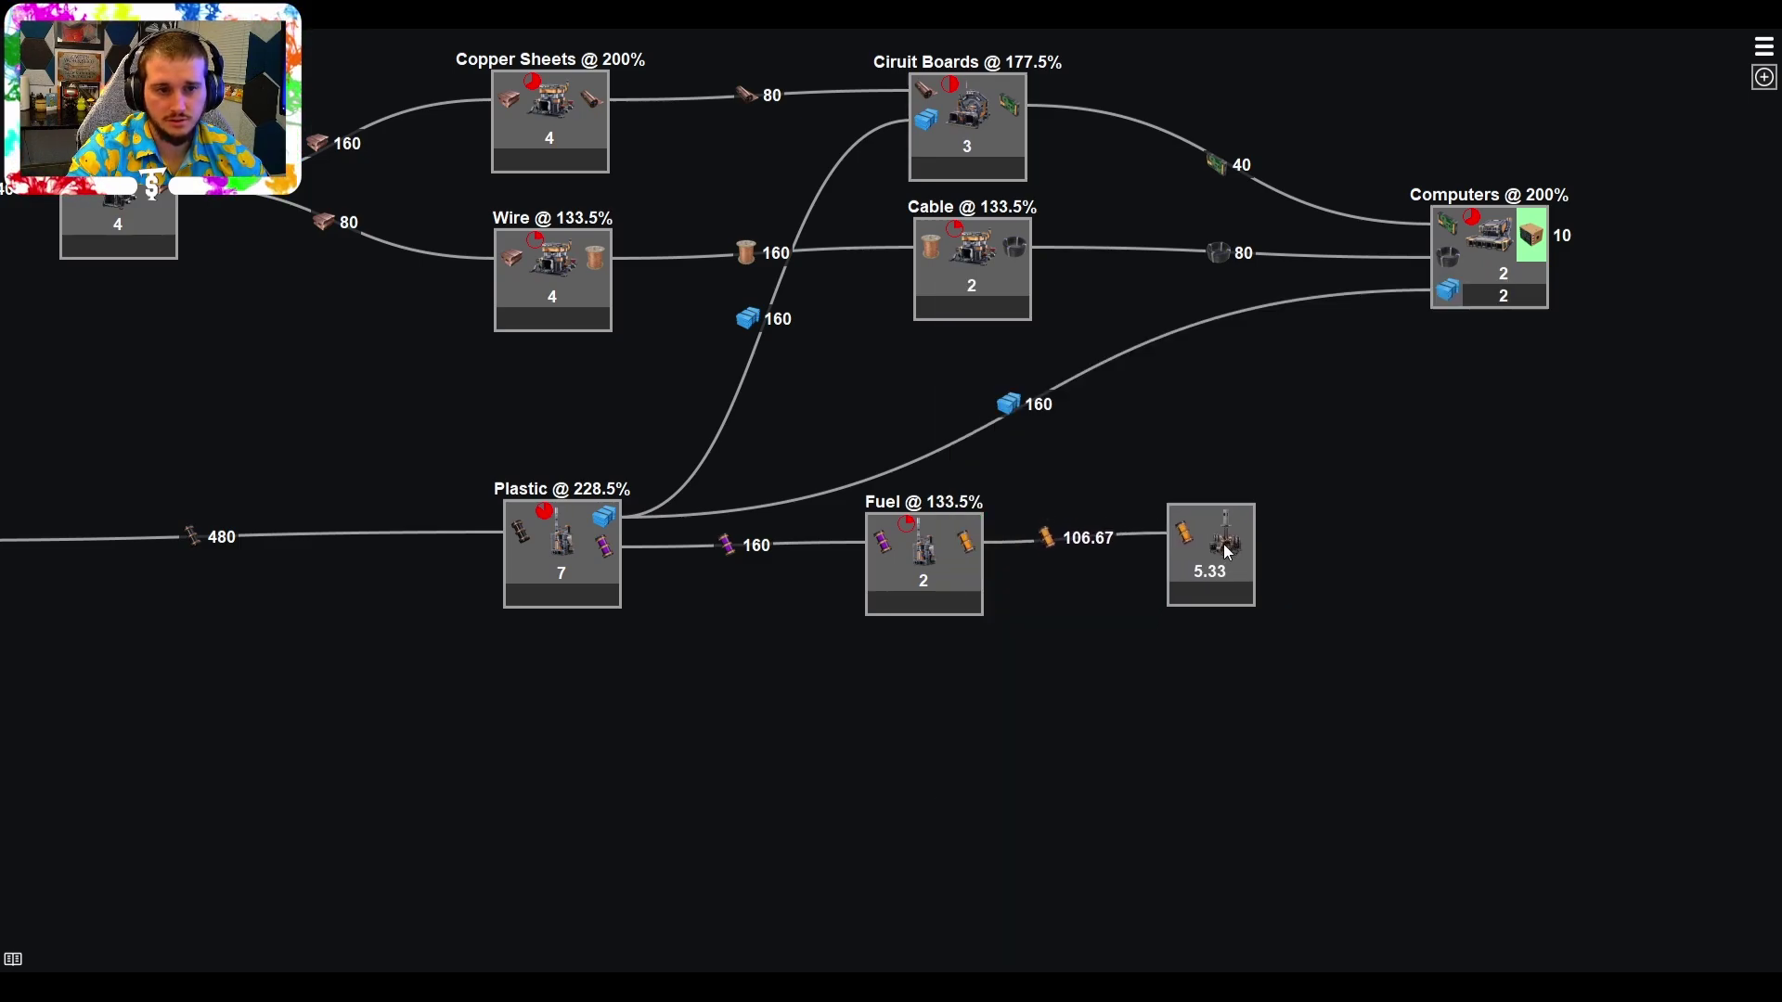
Overclock the fuel generators to 177.5% and title them 'Fuel Gens @ 177.5%'.
{"action": "right_click", "coordinate": [1253, 550]}
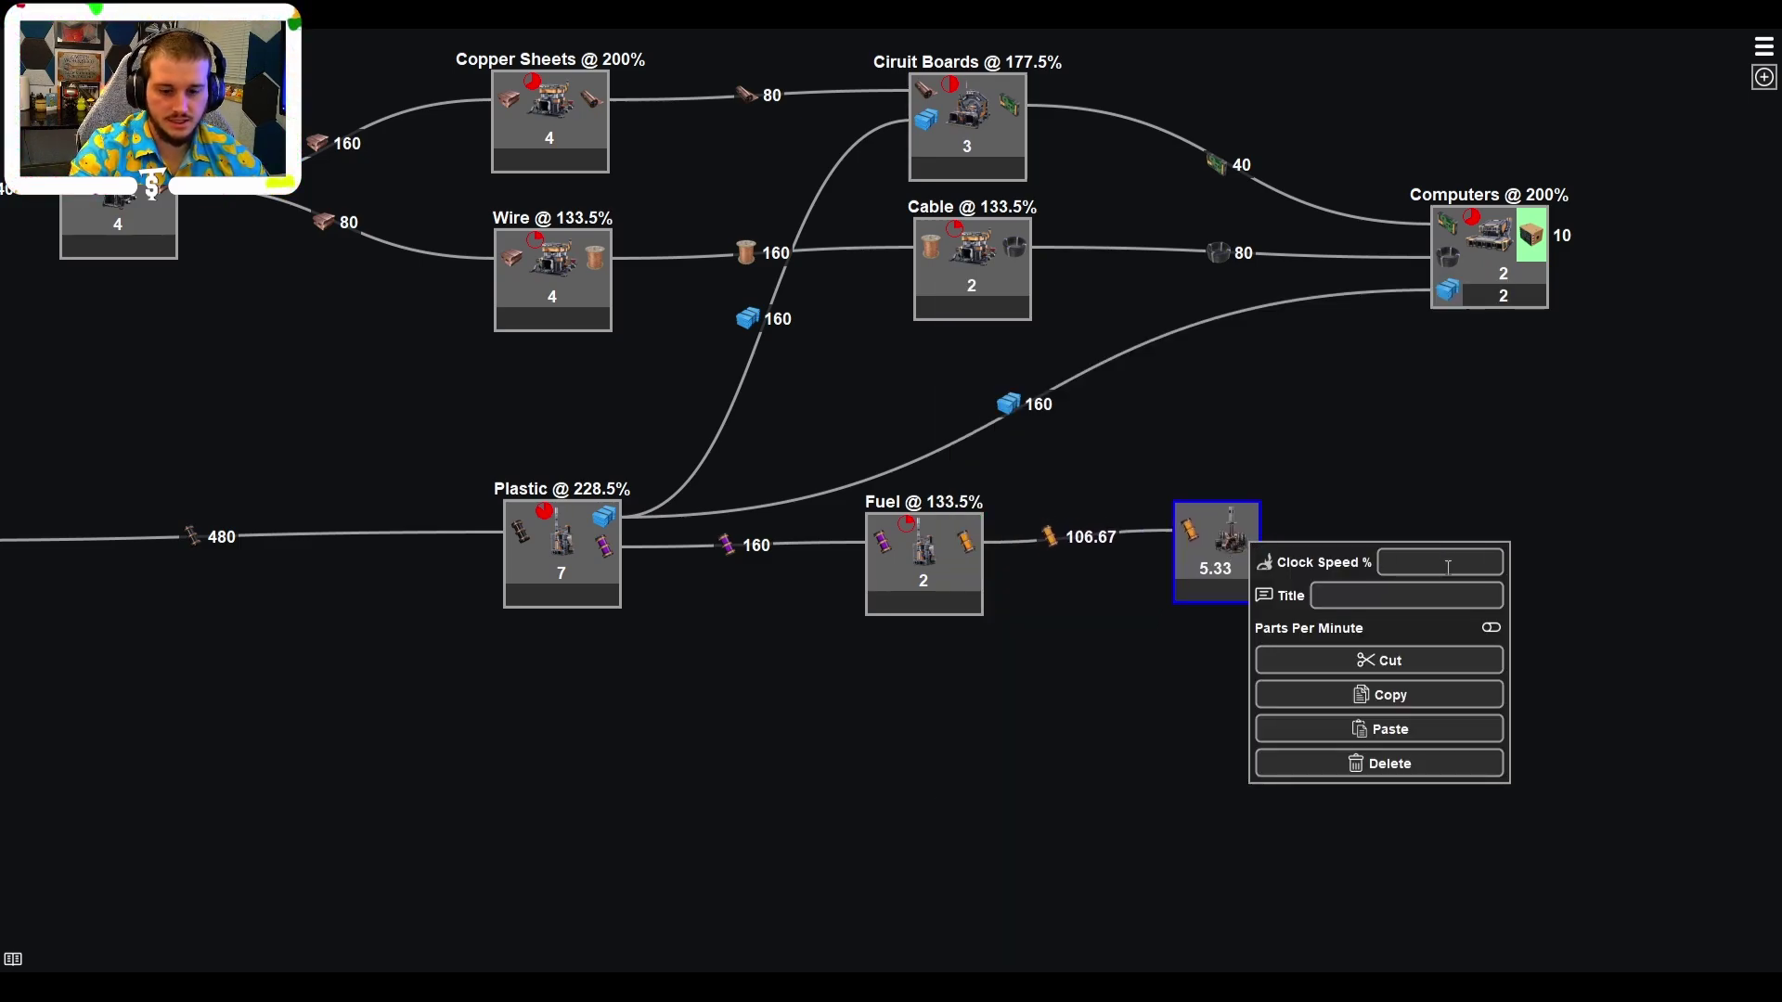
{"action": "type", "text": "250"}
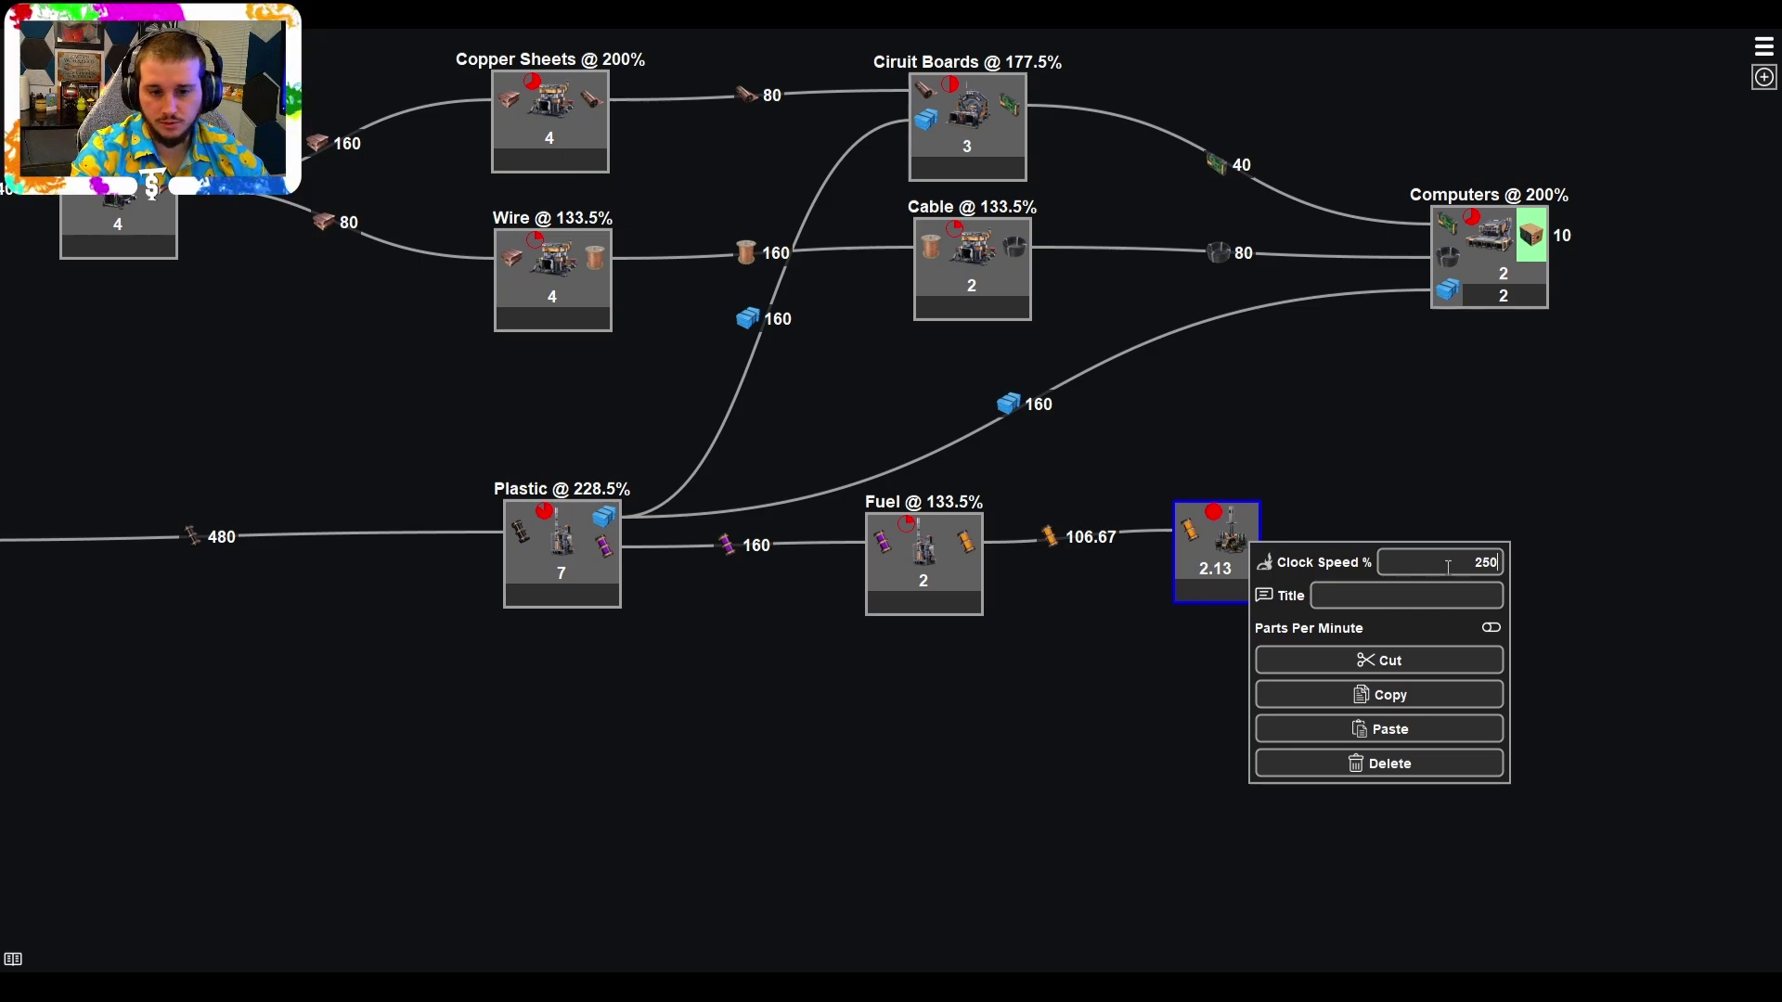
{"action": "key", "text": "BackSpace"}
{"action": "key", "text": "BackSpace"}
{"action": "key", "text": "BackSpace"}
{"action": "type", "text": "187"}
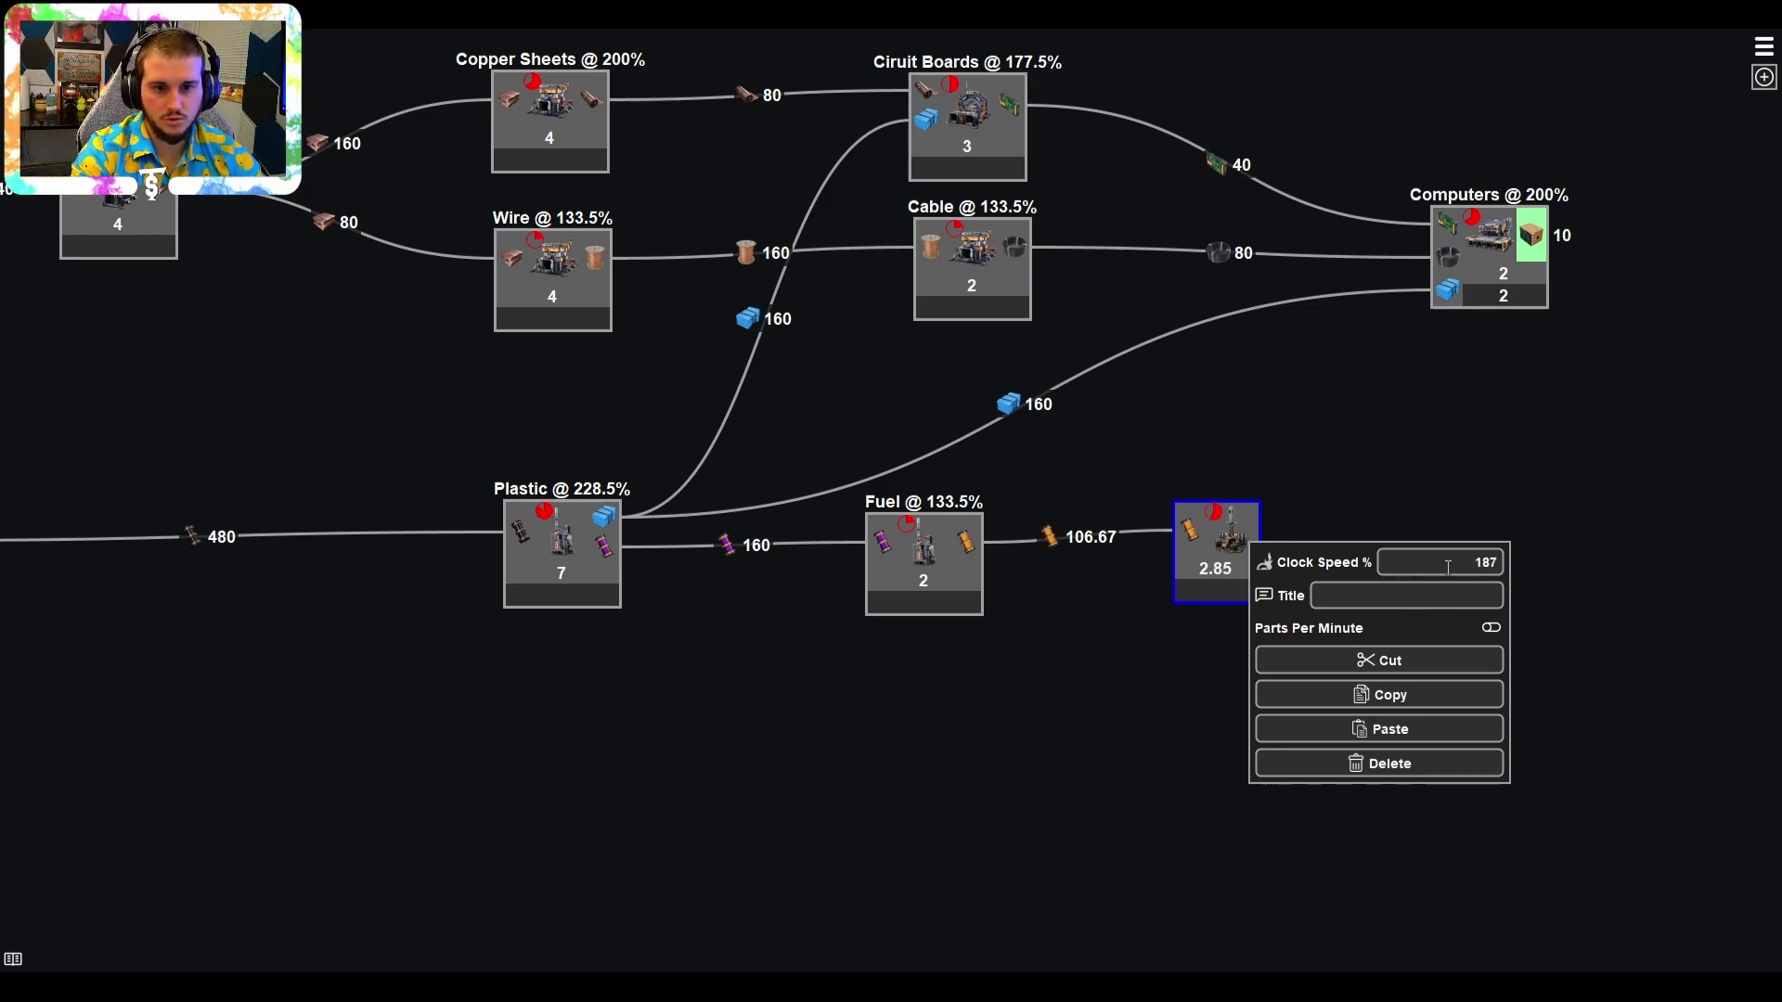
{"action": "key", "text": "BackSpace"}
{"action": "key", "text": "BackSpace"}
{"action": "type", "text": "90"}
{"action": "key", "text": "BackSpace"}
{"action": "key", "text": "BackSpace"}
{"action": "key", "text": "BackSpace"}
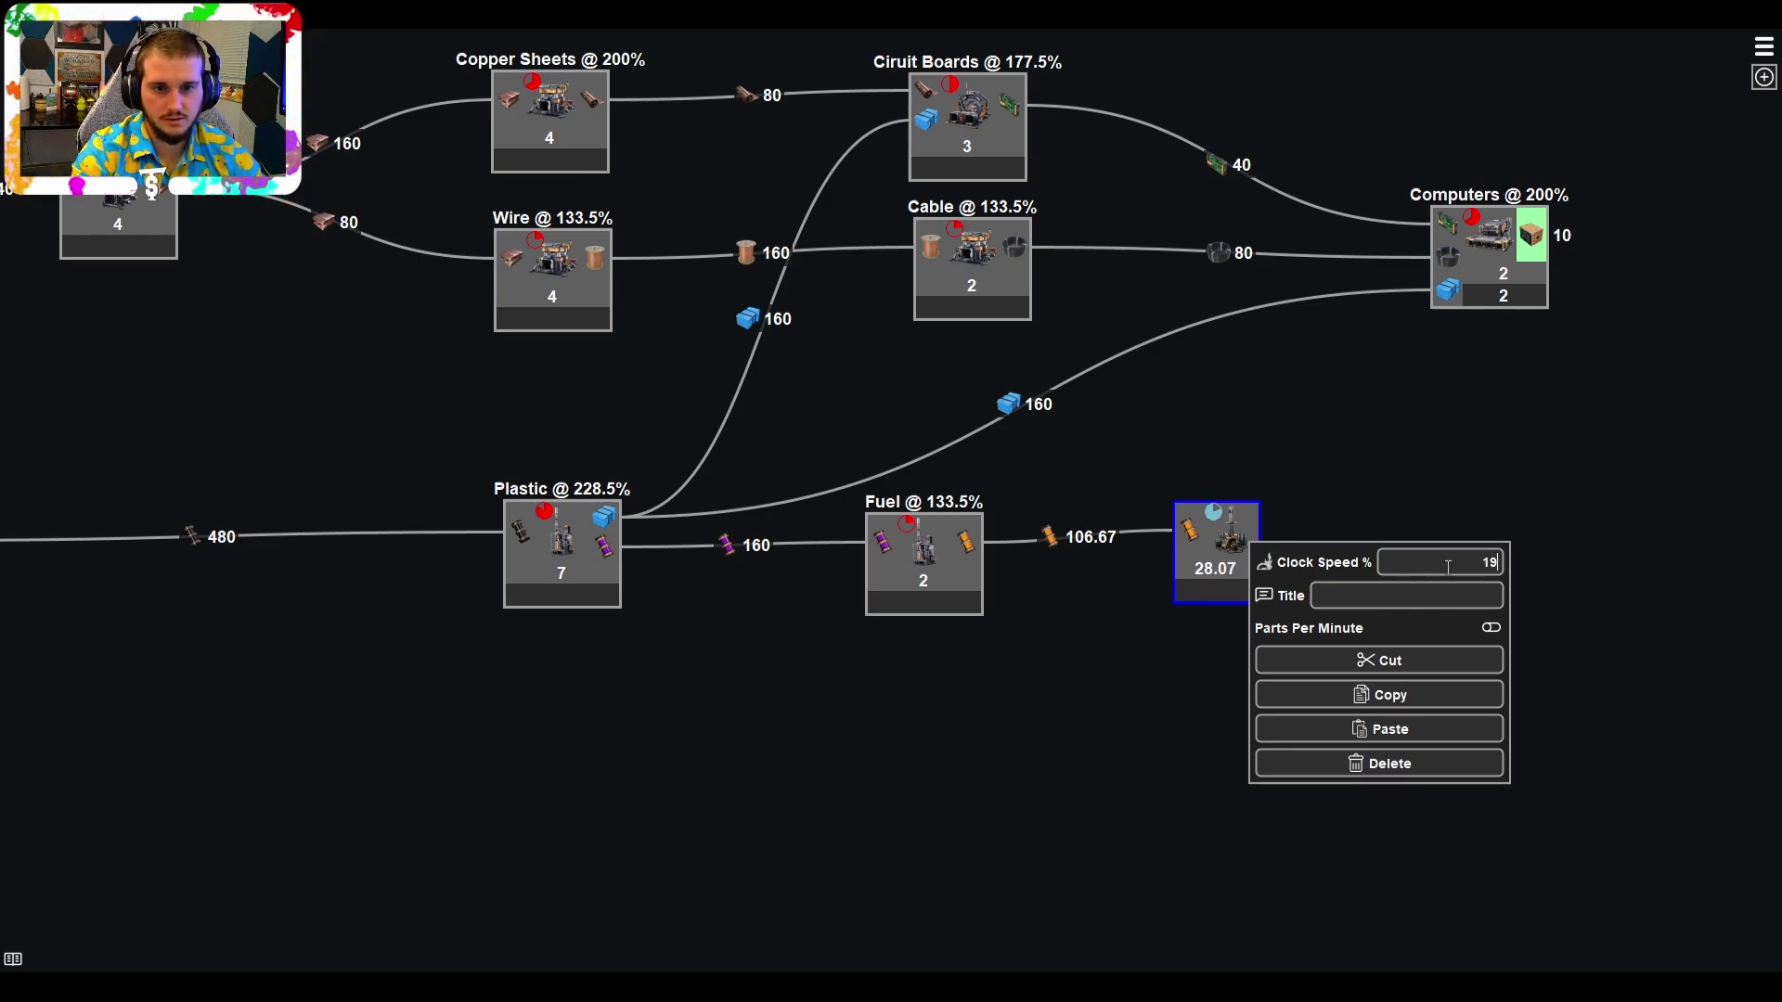
{"action": "type", "text": "200"}
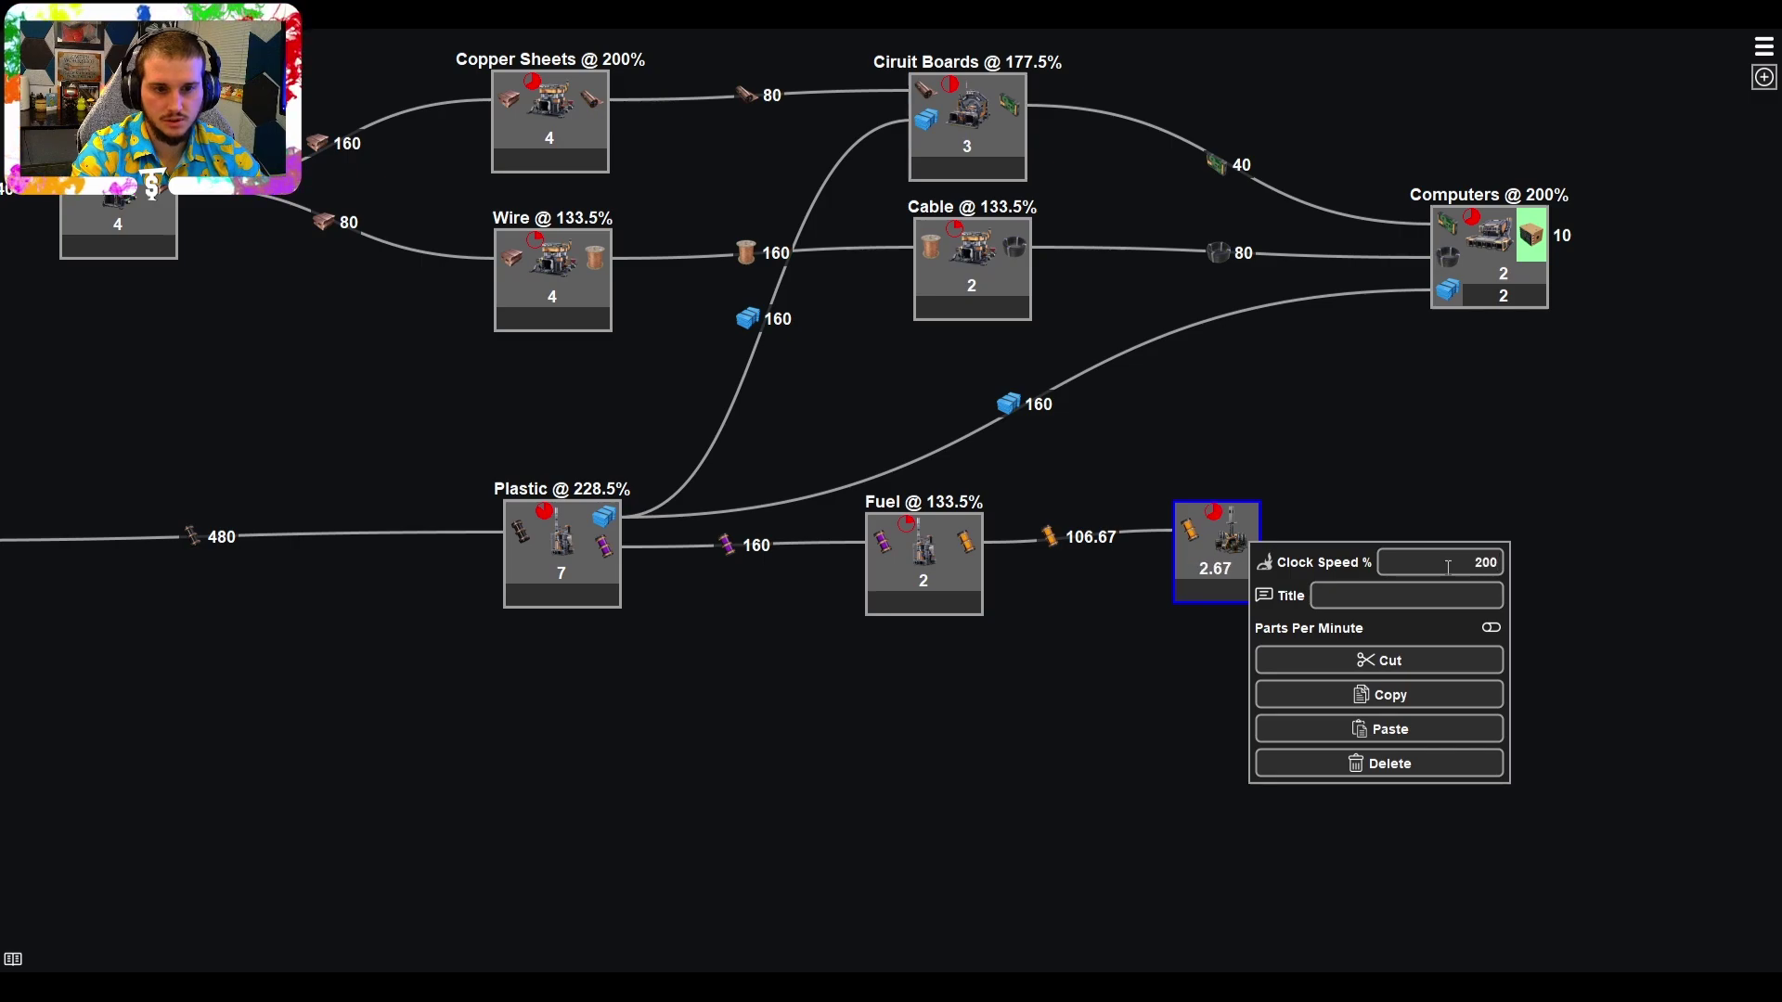
{"action": "key", "text": "BackSpace"}
{"action": "key", "text": "BackSpace"}
{"action": "key", "text": "BackSpace"}
{"action": "type", "text": "150"}
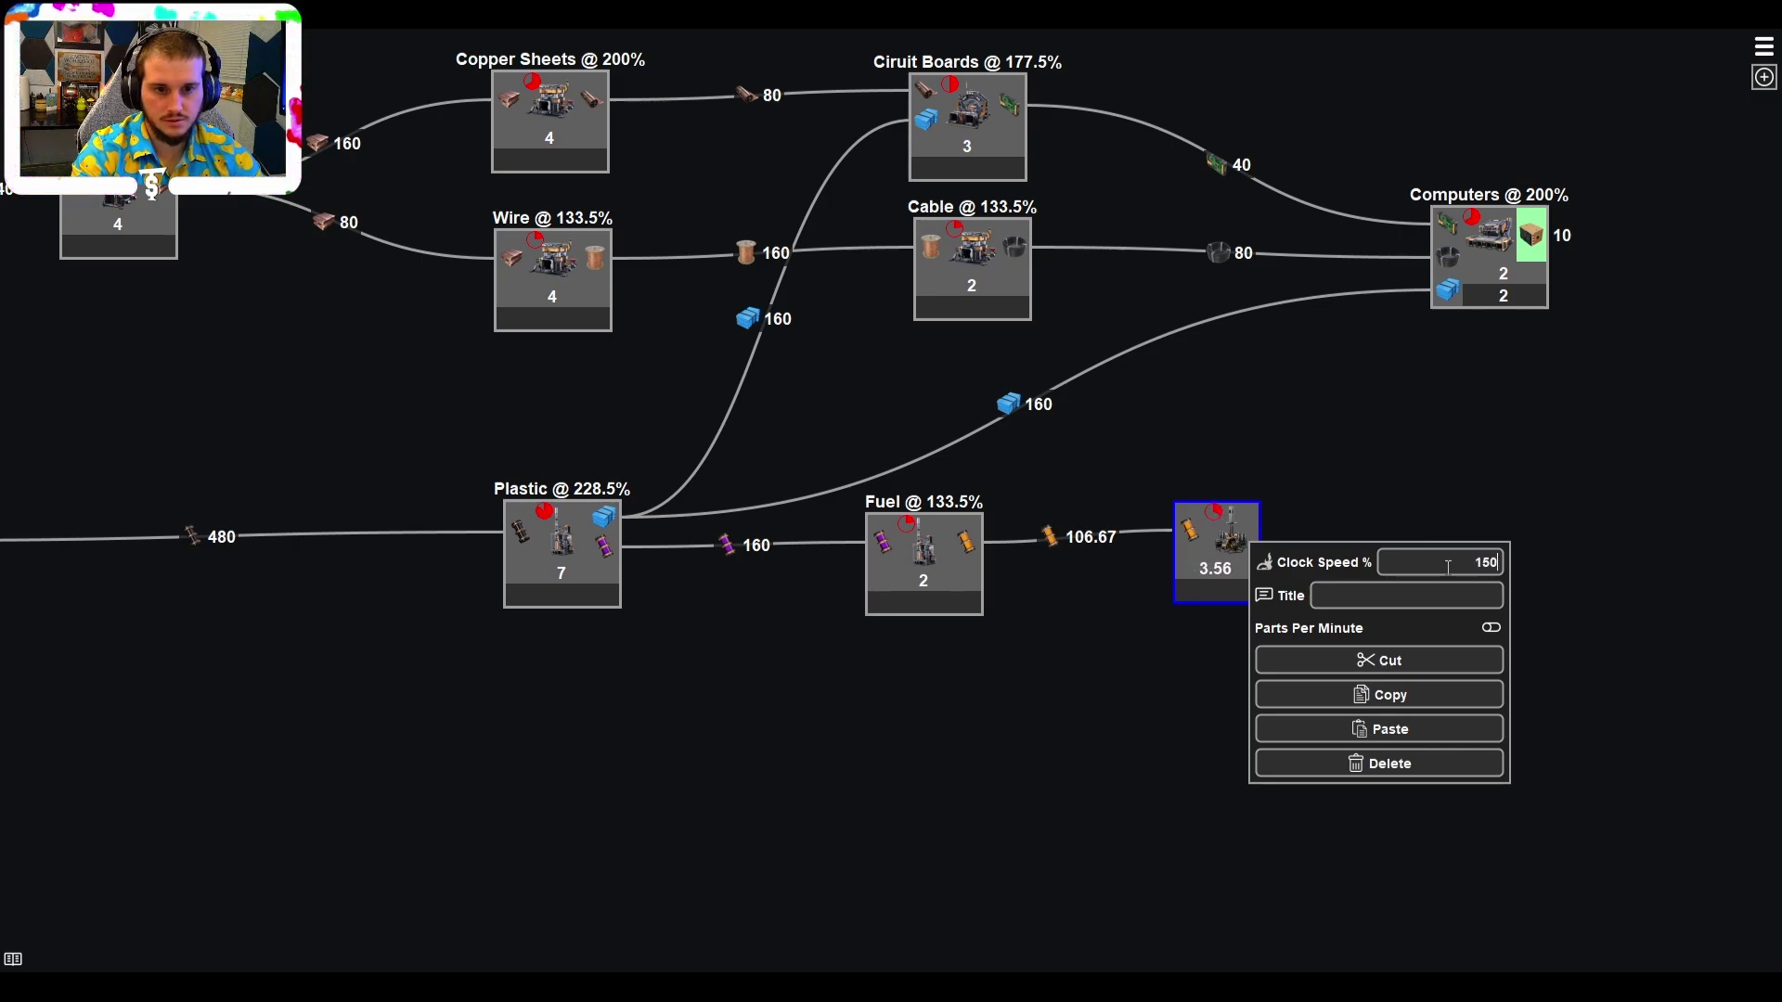
{"action": "key", "text": "BackSpace"}
{"action": "key", "text": "BackSpace"}
{"action": "type", "text": "77.5"}
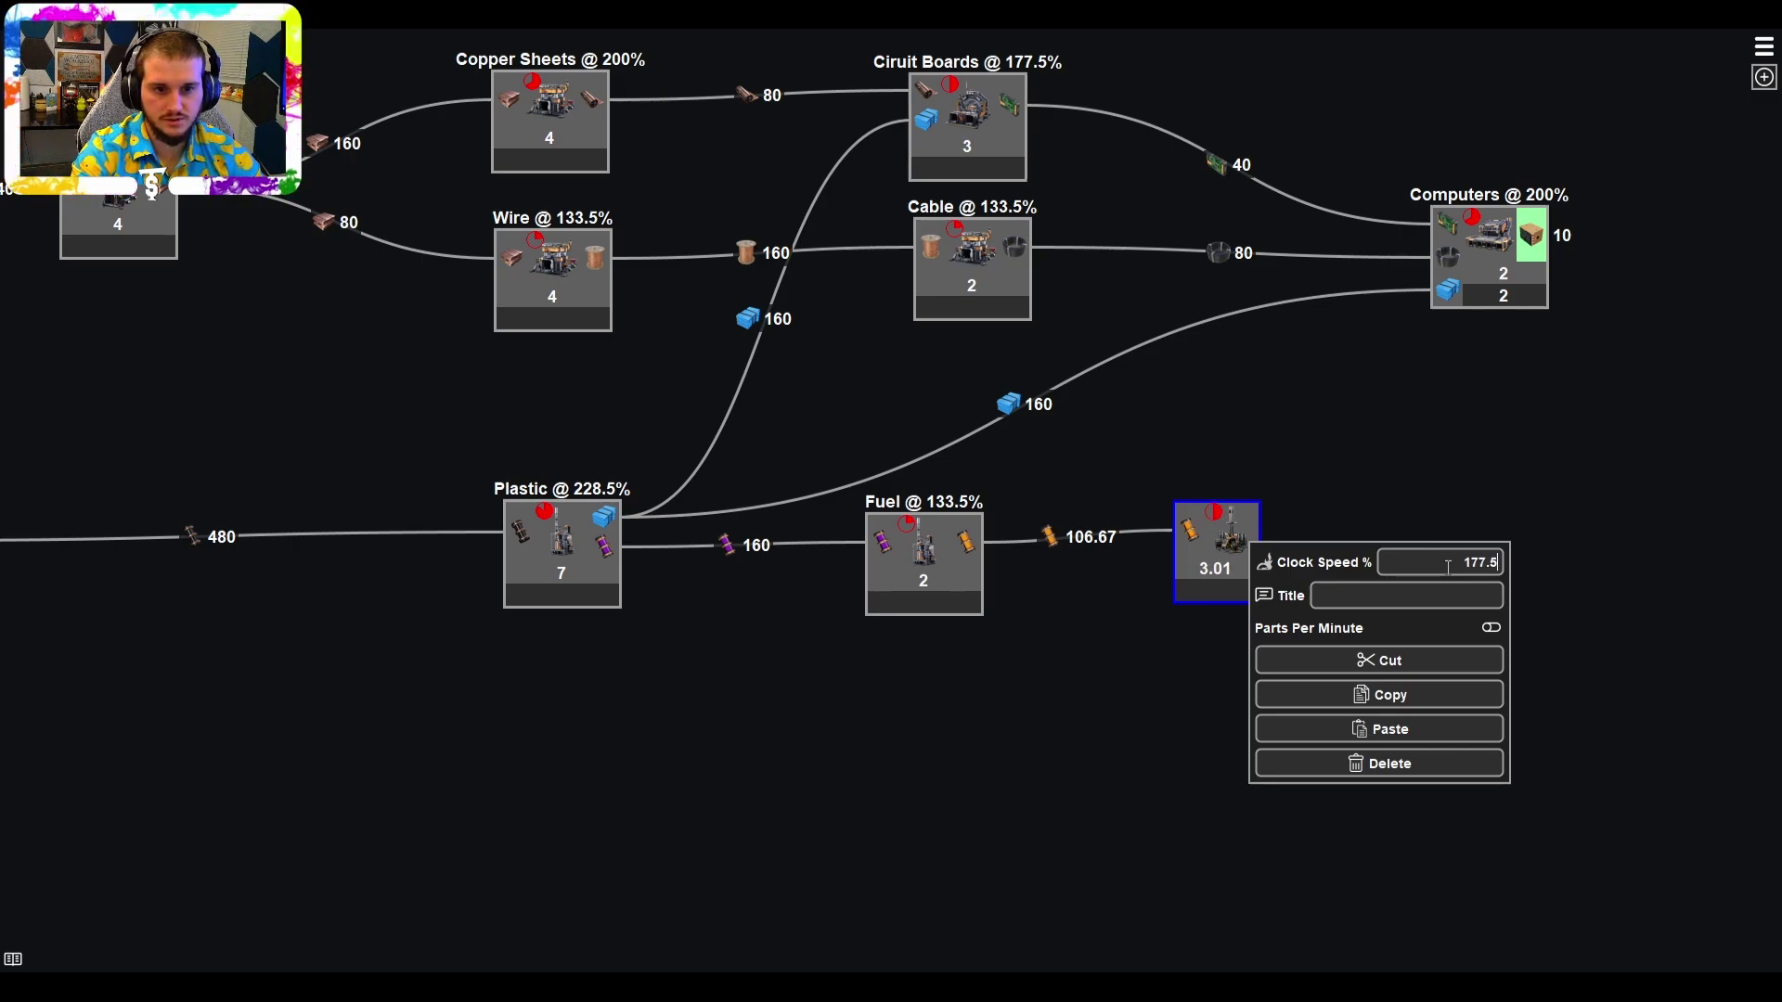
{"action": "left_click", "coordinate": [1434, 599]}
{"action": "type", "text": "F"}
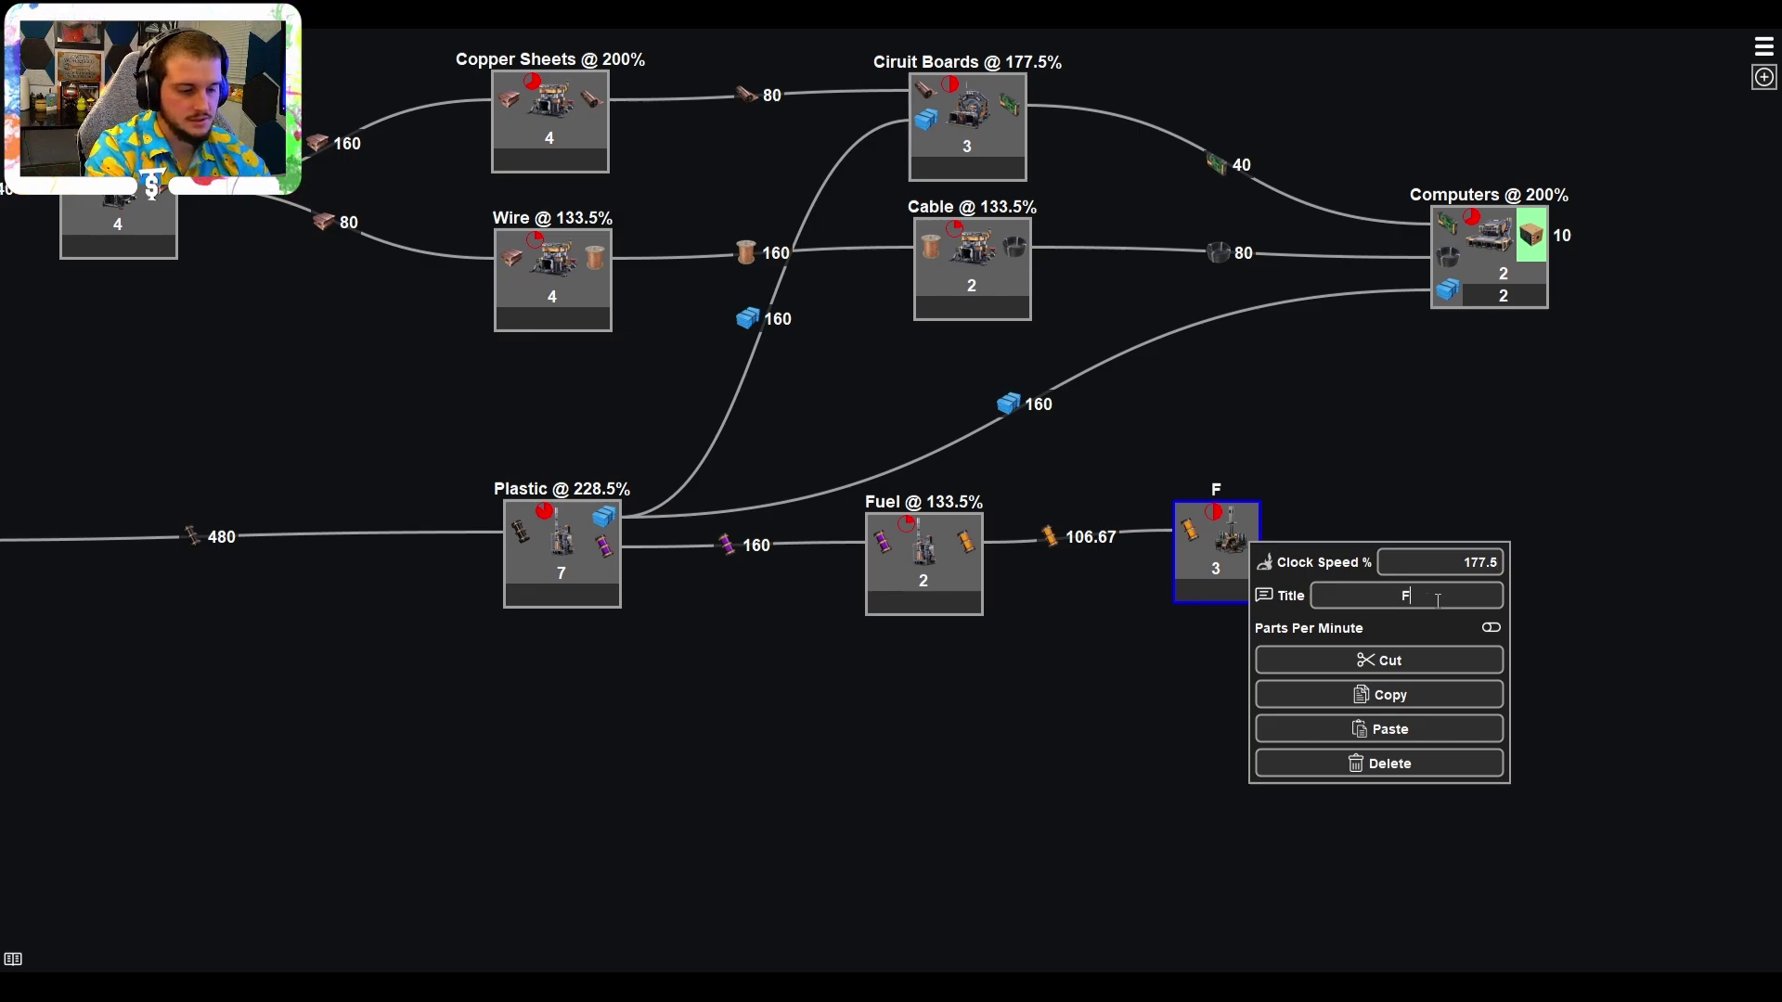
{"action": "type", "text": "uel Gens @"}
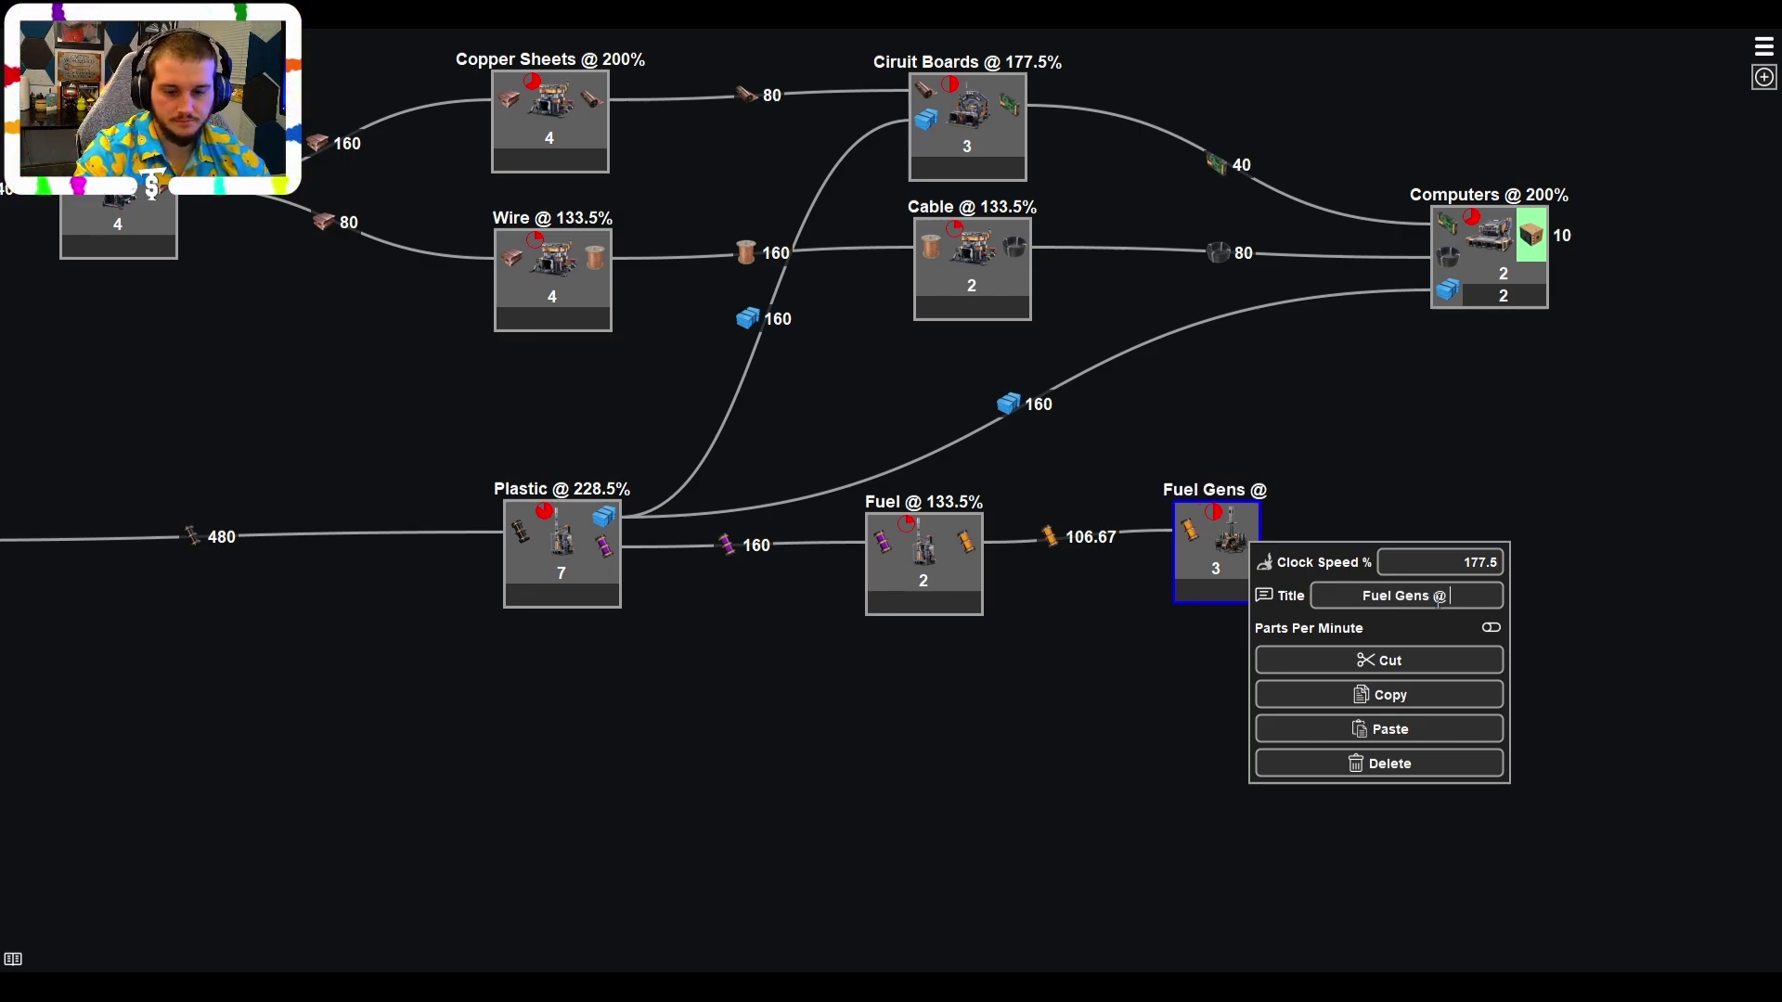
{"action": "type", "text": " 177.5%"}
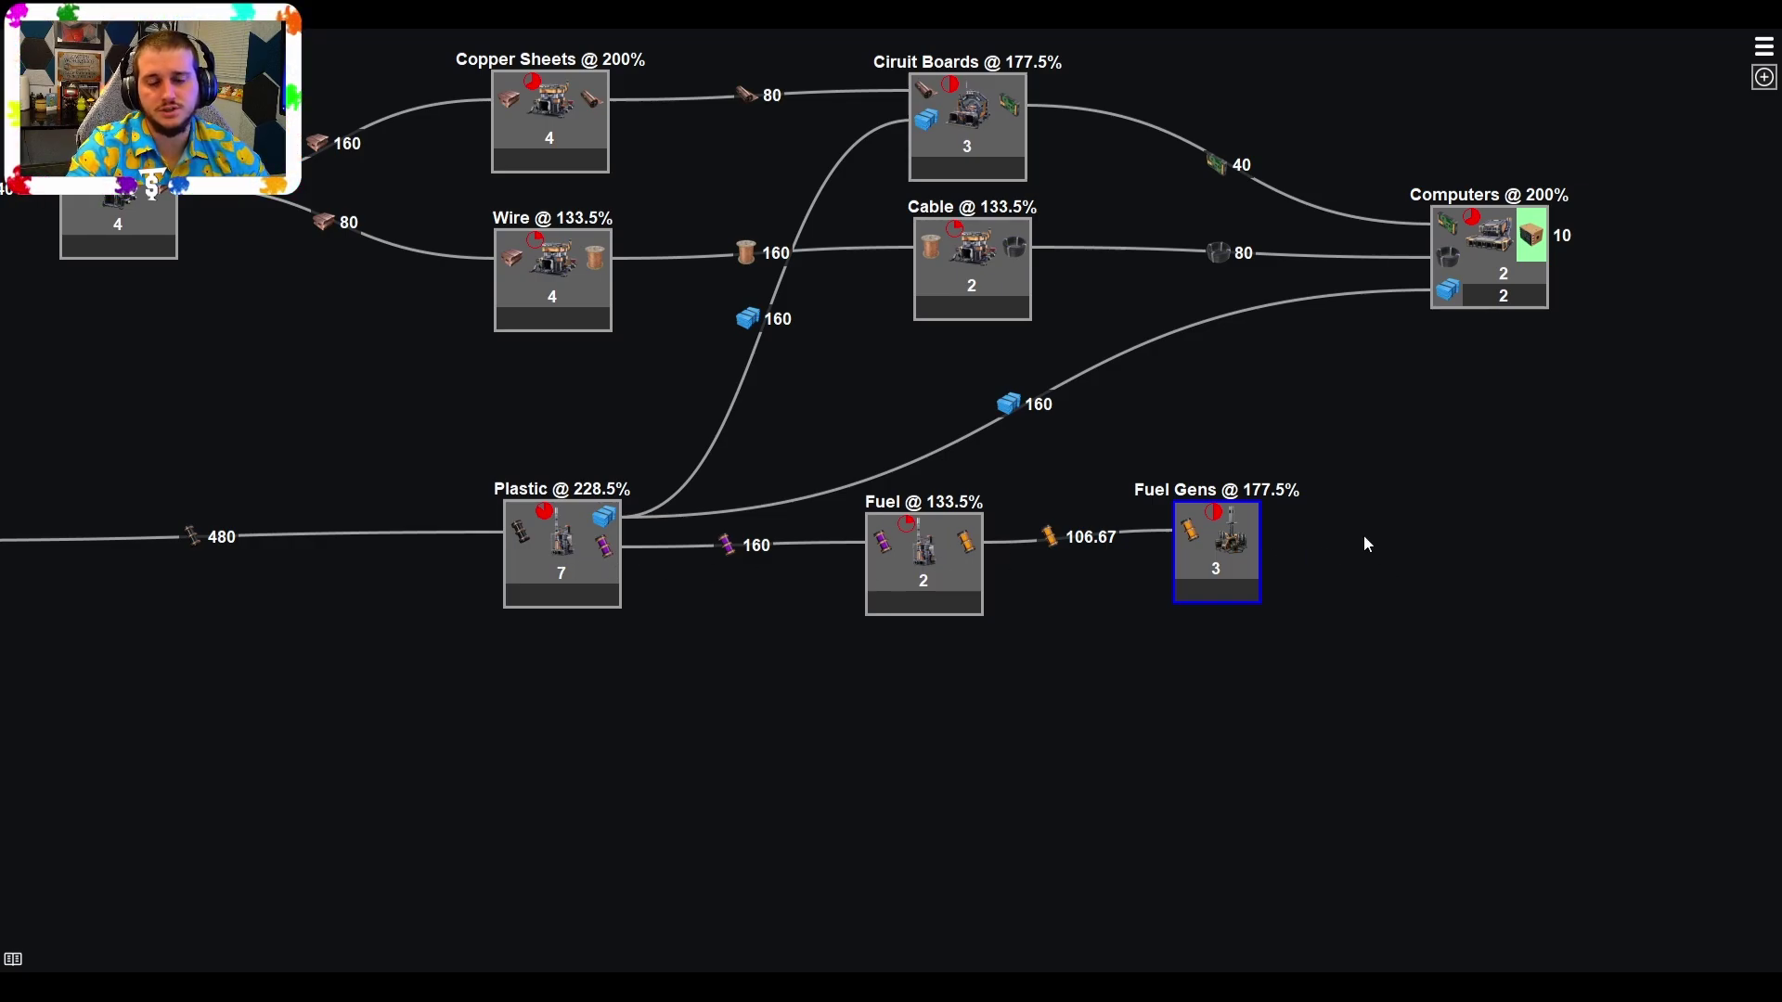
Bring the source nodes into view and open the Current Outpost power and resource statistics.
{"action": "left_click_drag", "start_coordinate": [1459, 497], "coordinate": [1522, 531]}
{"action": "scroll", "coordinate": [1630, 582], "scroll_direction": "down", "scroll_amount": 2}
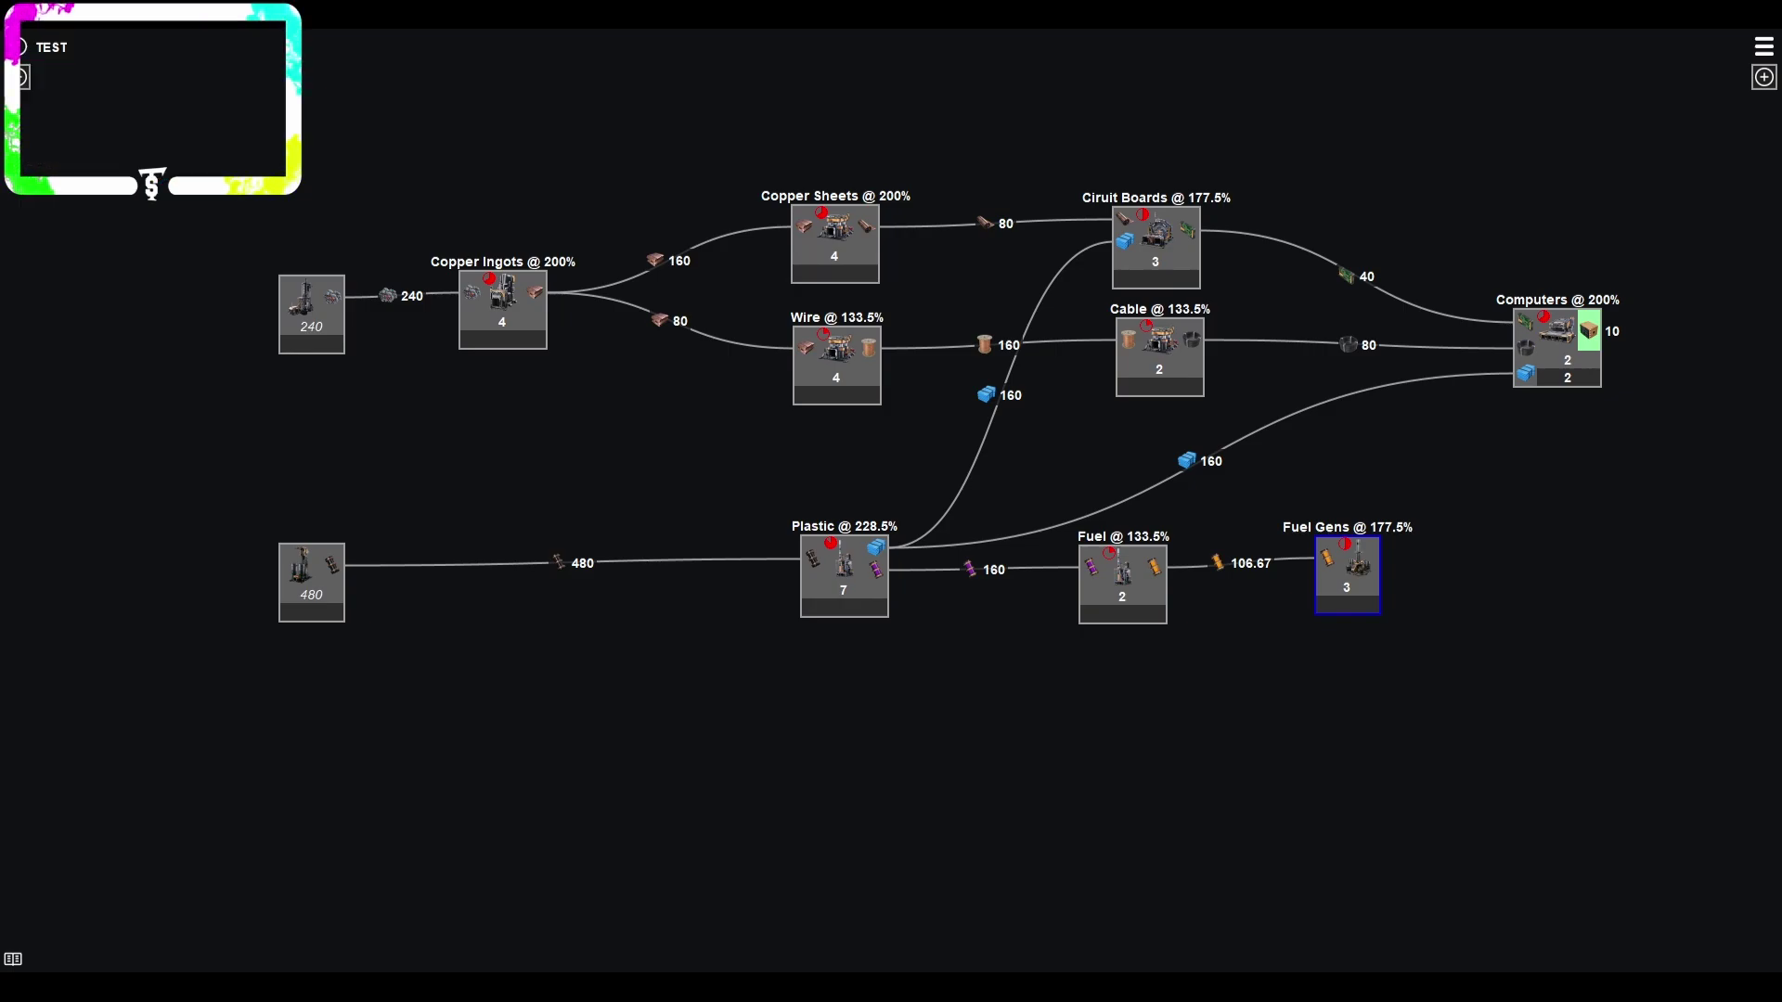
{"action": "left_click", "coordinate": [13, 958]}
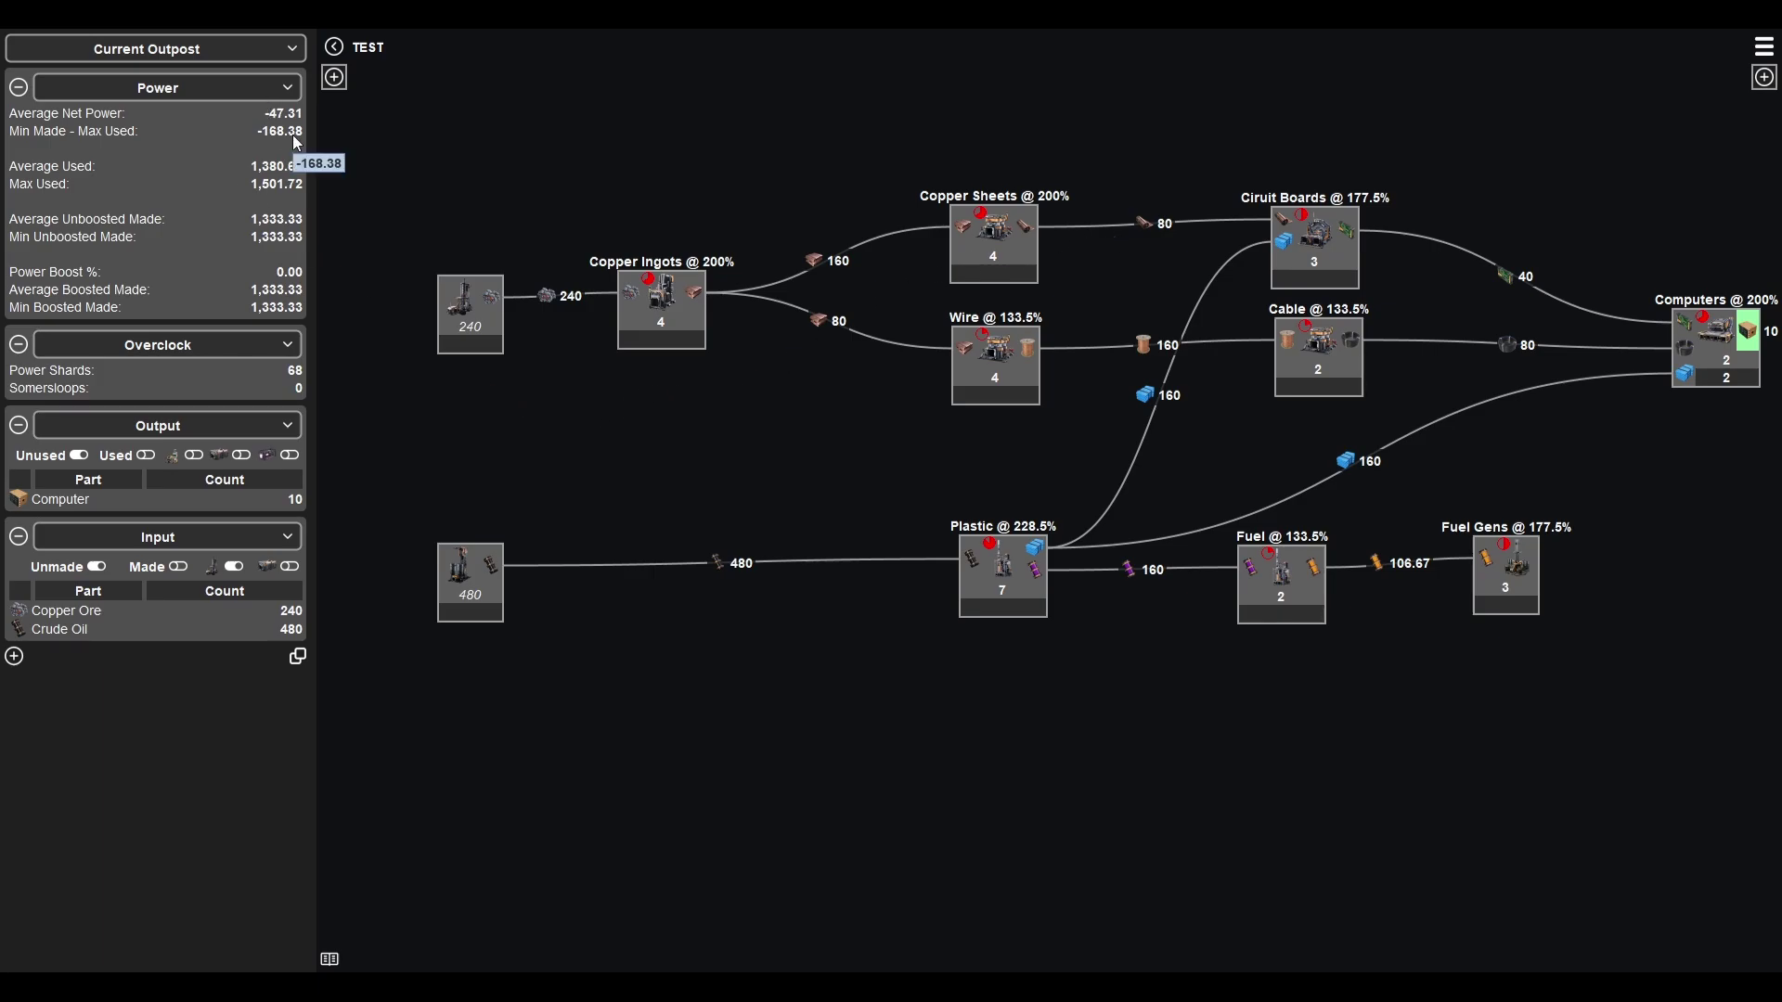
Replace the Fuel node with a Diluted Fuel node fed by Plastic's heavy oil residue.
{"action": "left_click", "coordinate": [1289, 579]}
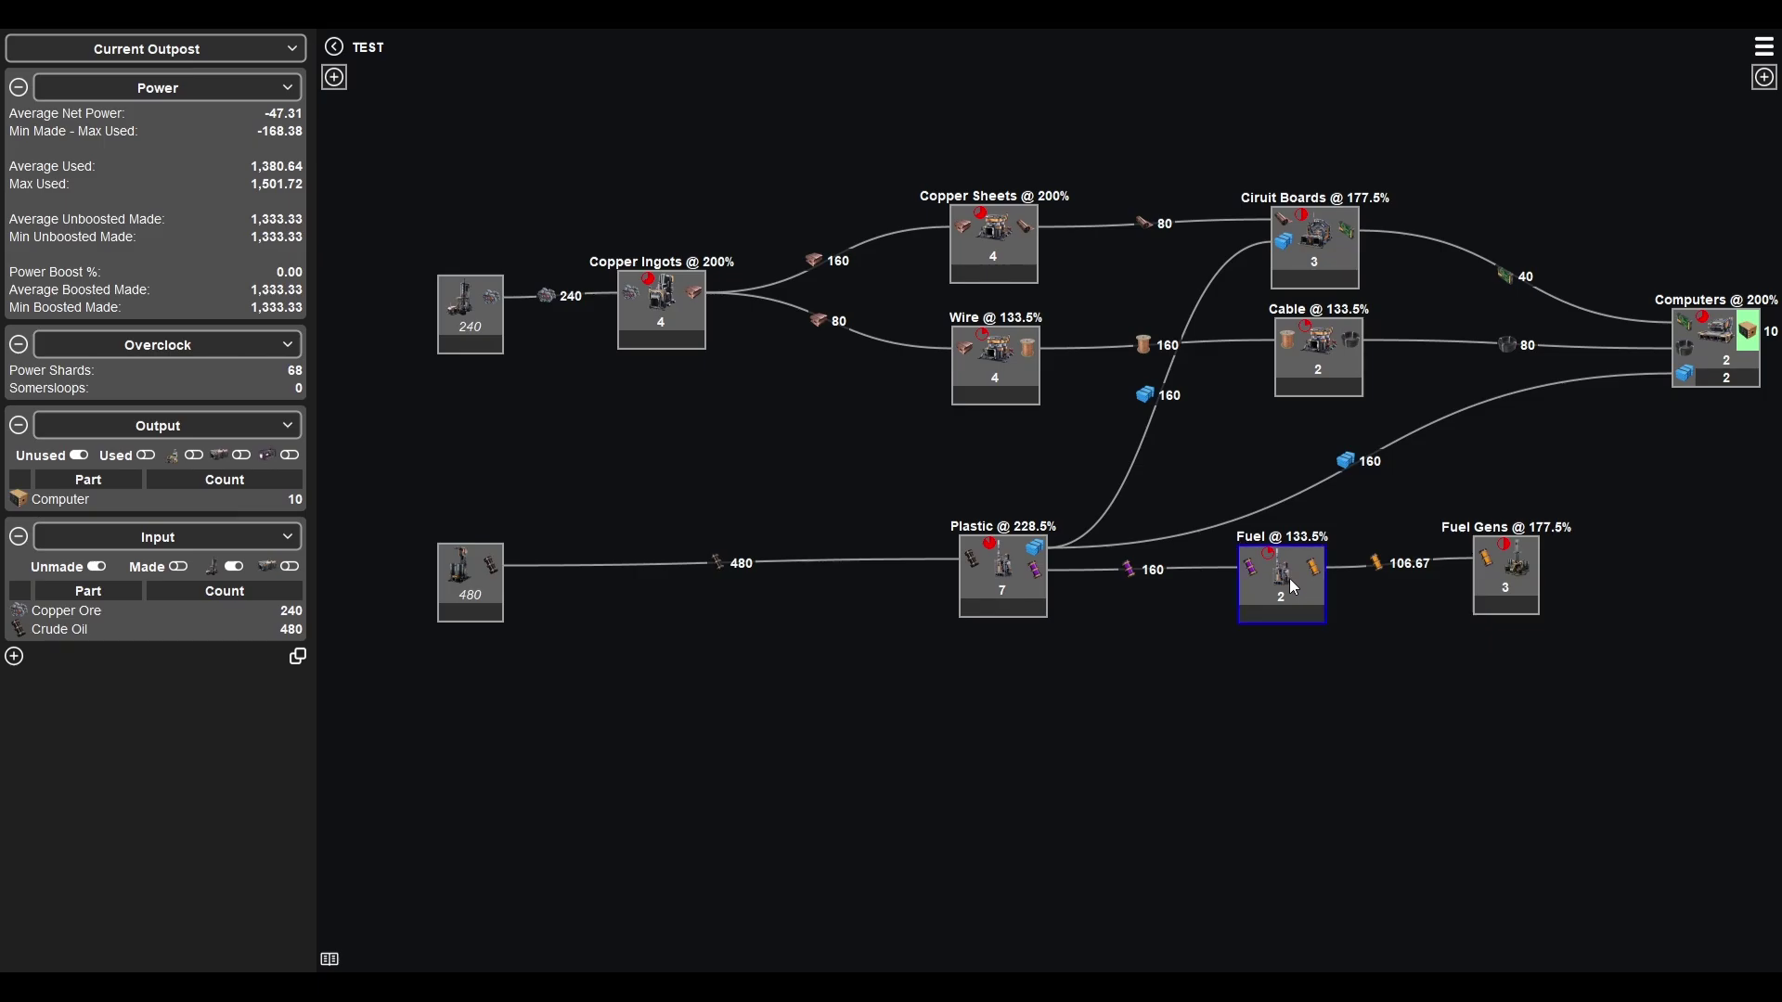
{"action": "key", "text": "Delete"}
{"action": "left_click_drag", "start_coordinate": [1037, 570], "coordinate": [1281, 594]}
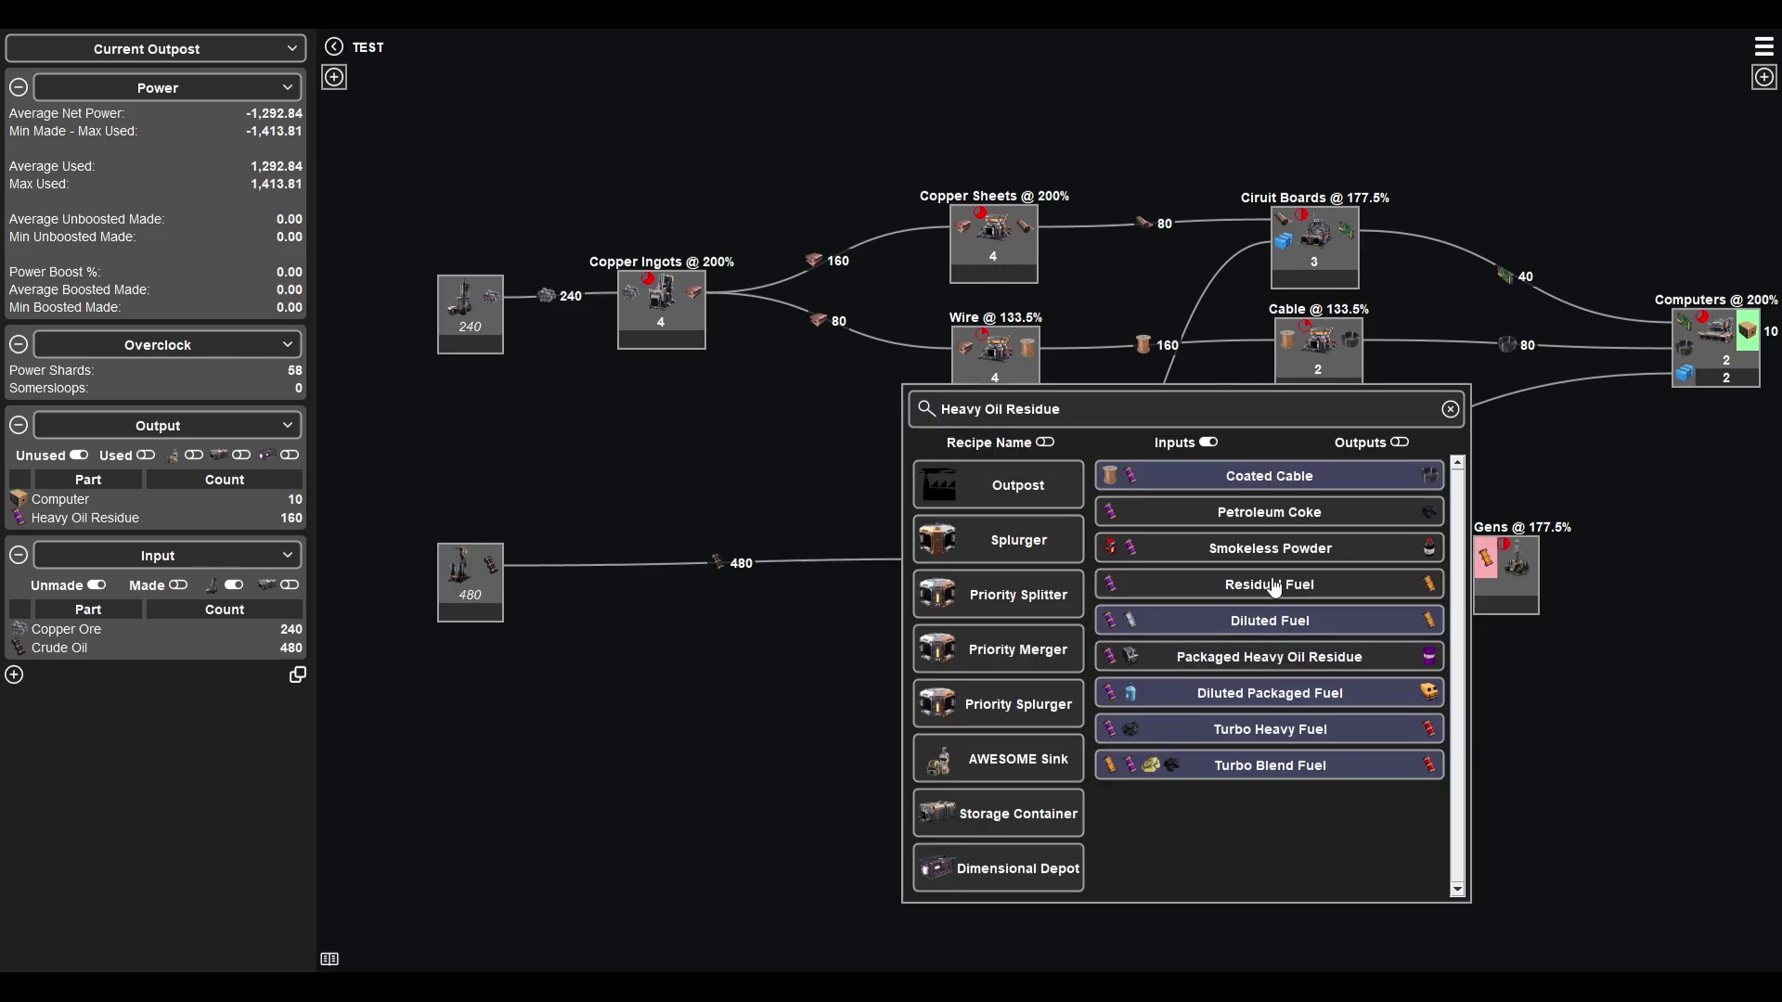
{"action": "left_click", "coordinate": [1266, 622]}
{"action": "left_click_drag", "start_coordinate": [1194, 631], "coordinate": [1549, 600]}
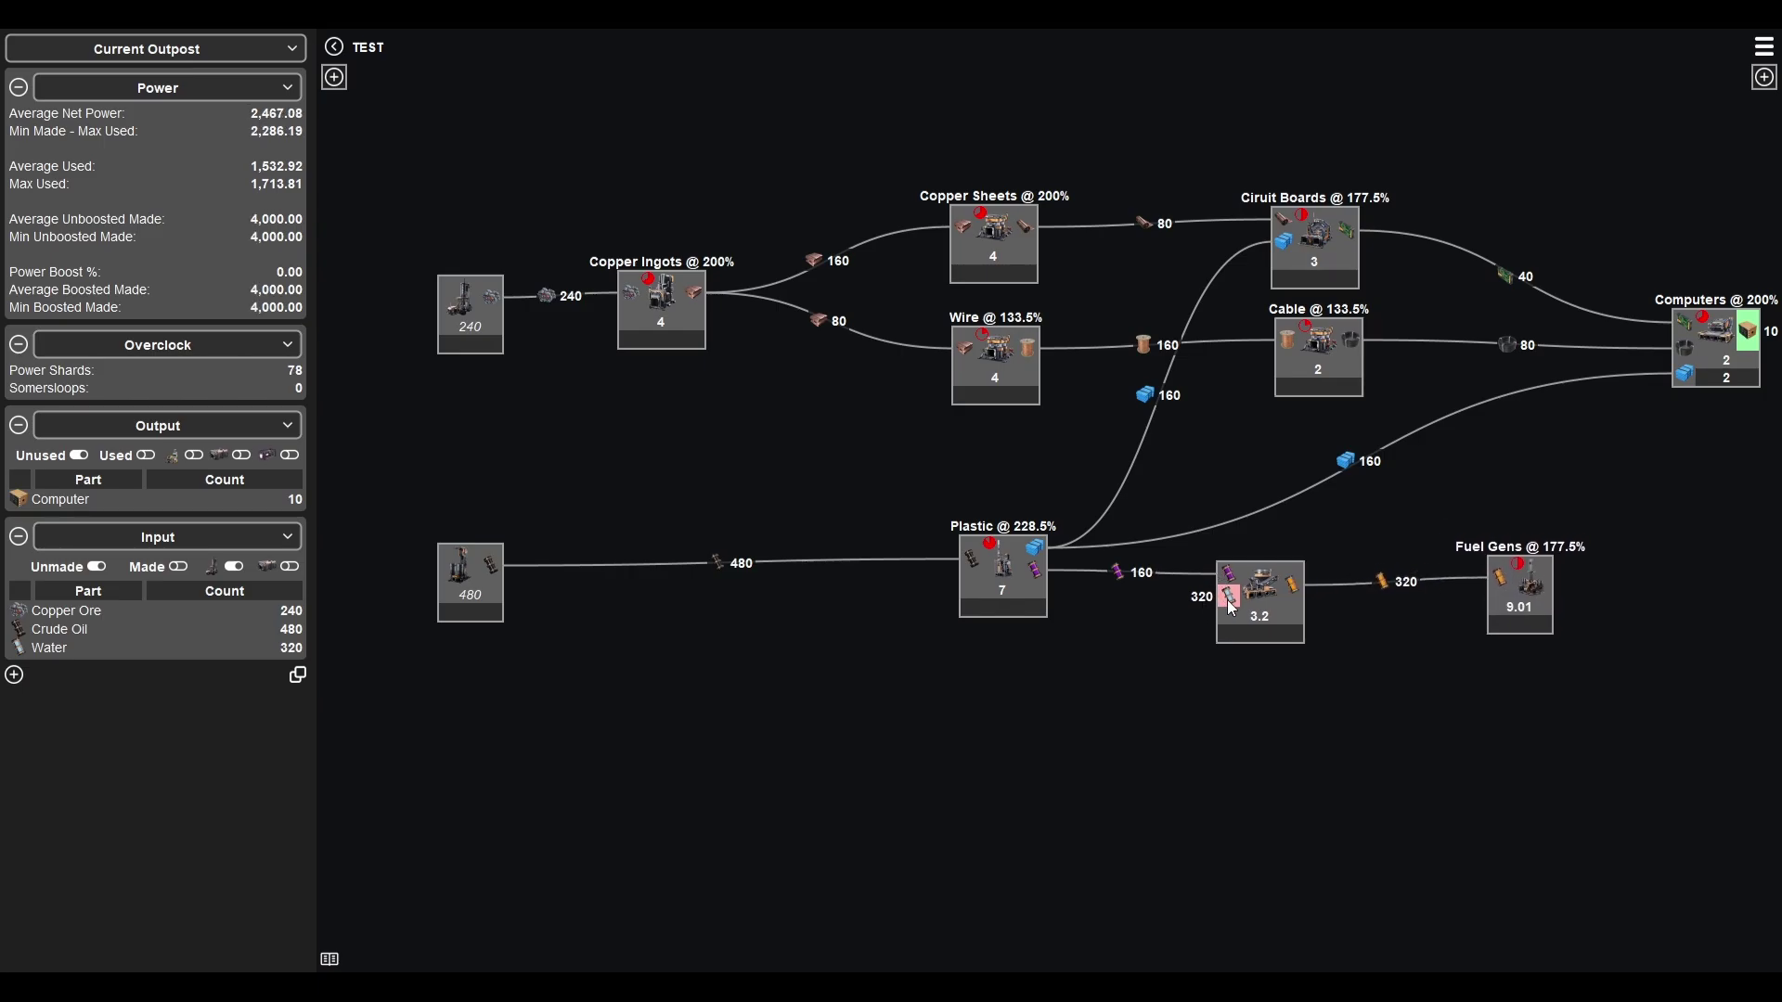
Supply the Diluted Fuel blender's water from a water extractor placed at the lower left.
{"action": "left_click_drag", "start_coordinate": [1195, 631], "coordinate": [1105, 668]}
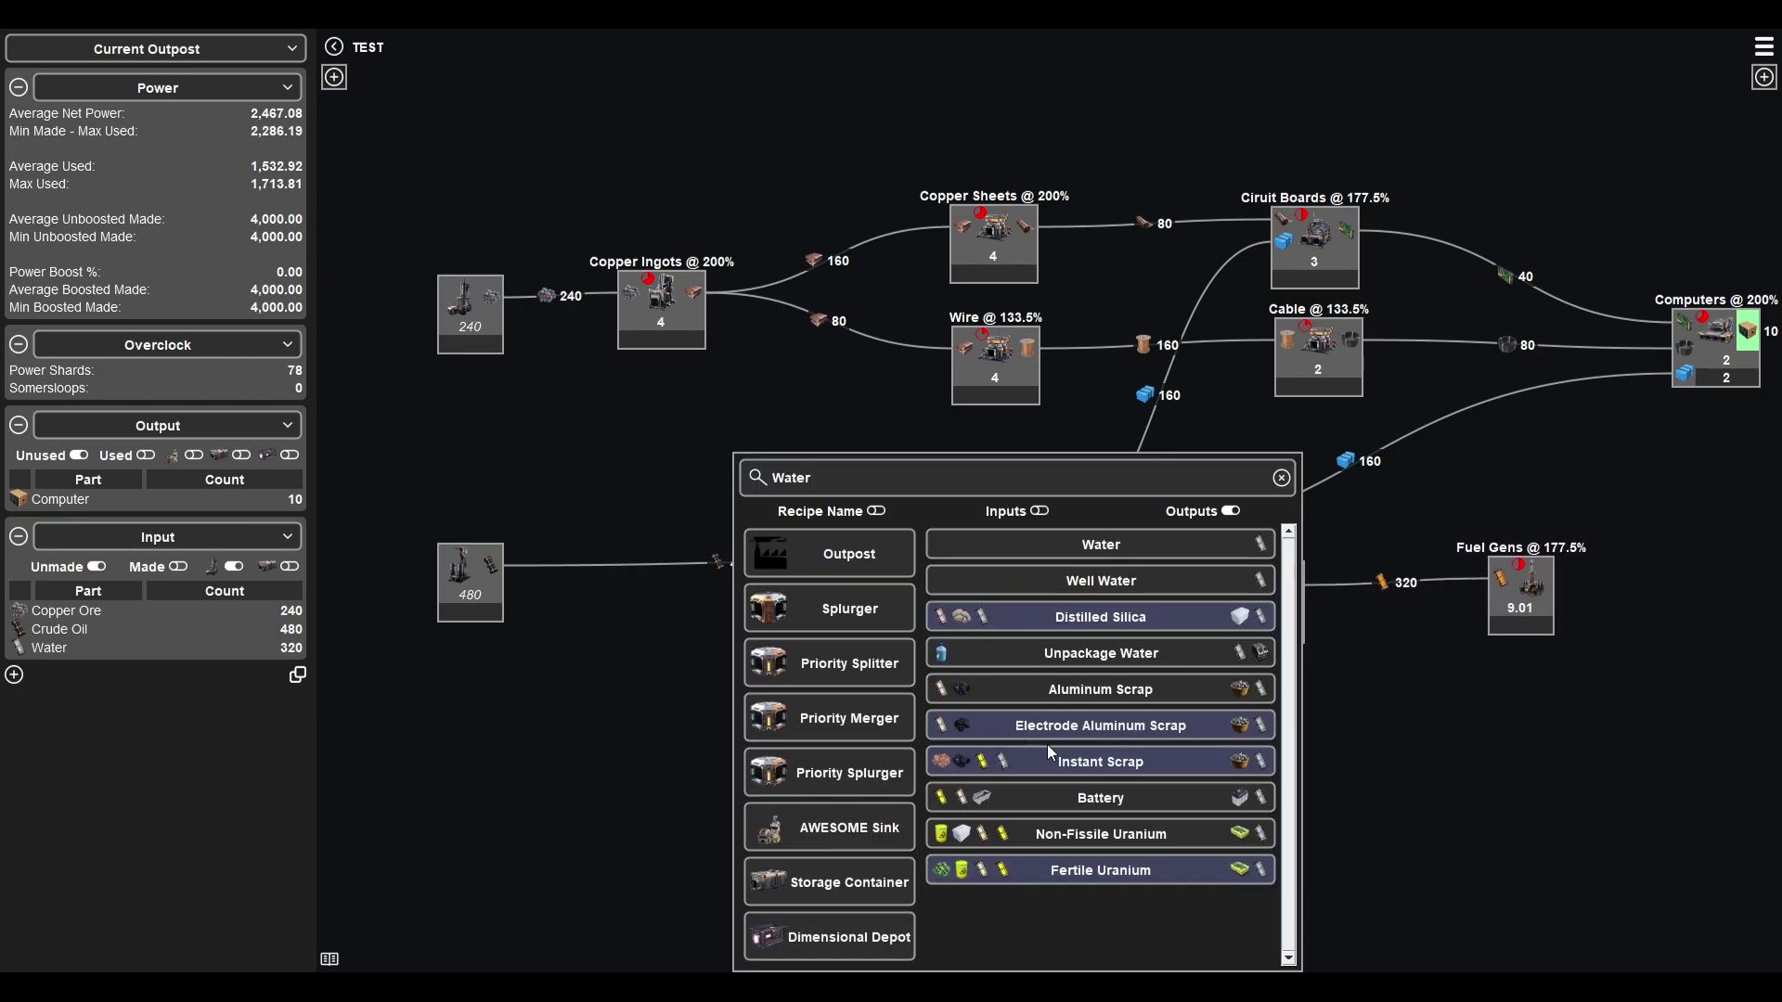
{"action": "left_click", "coordinate": [1110, 561]}
{"action": "left_click_drag", "start_coordinate": [993, 717], "coordinate": [467, 776]}
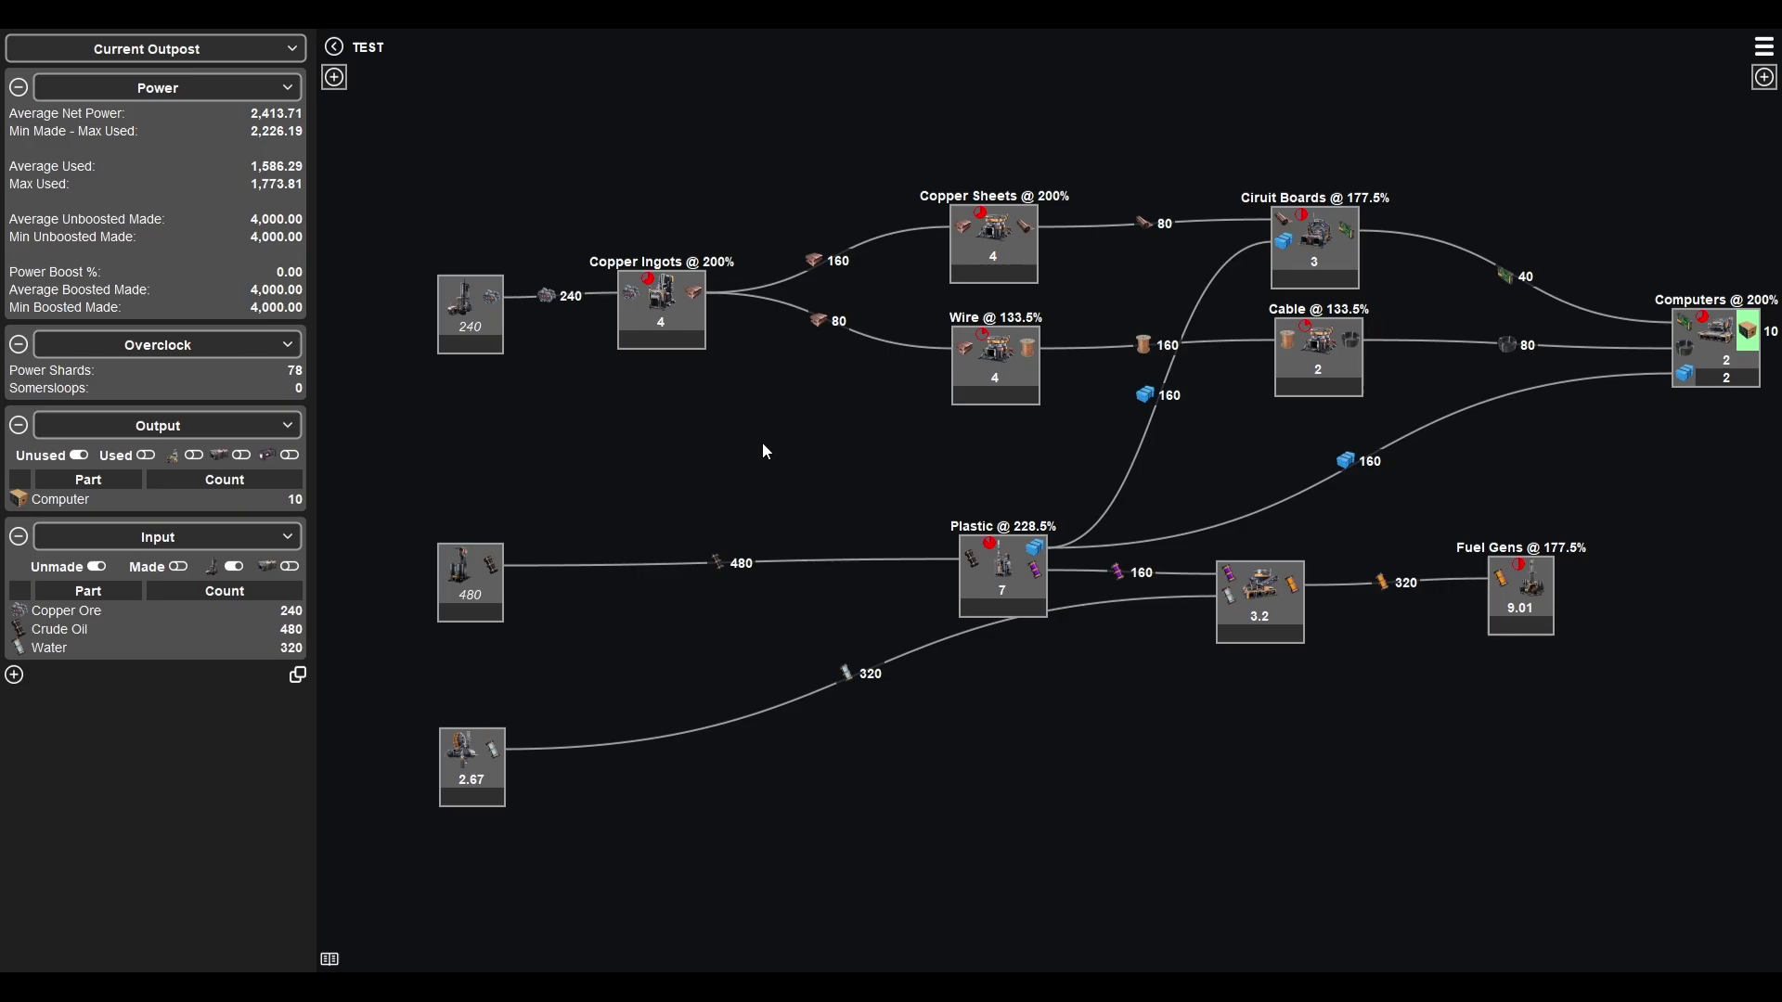
Browse the Plutonium Fuel Rods factory plan, then return to the all-factories overview.
{"action": "left_click", "coordinate": [333, 46]}
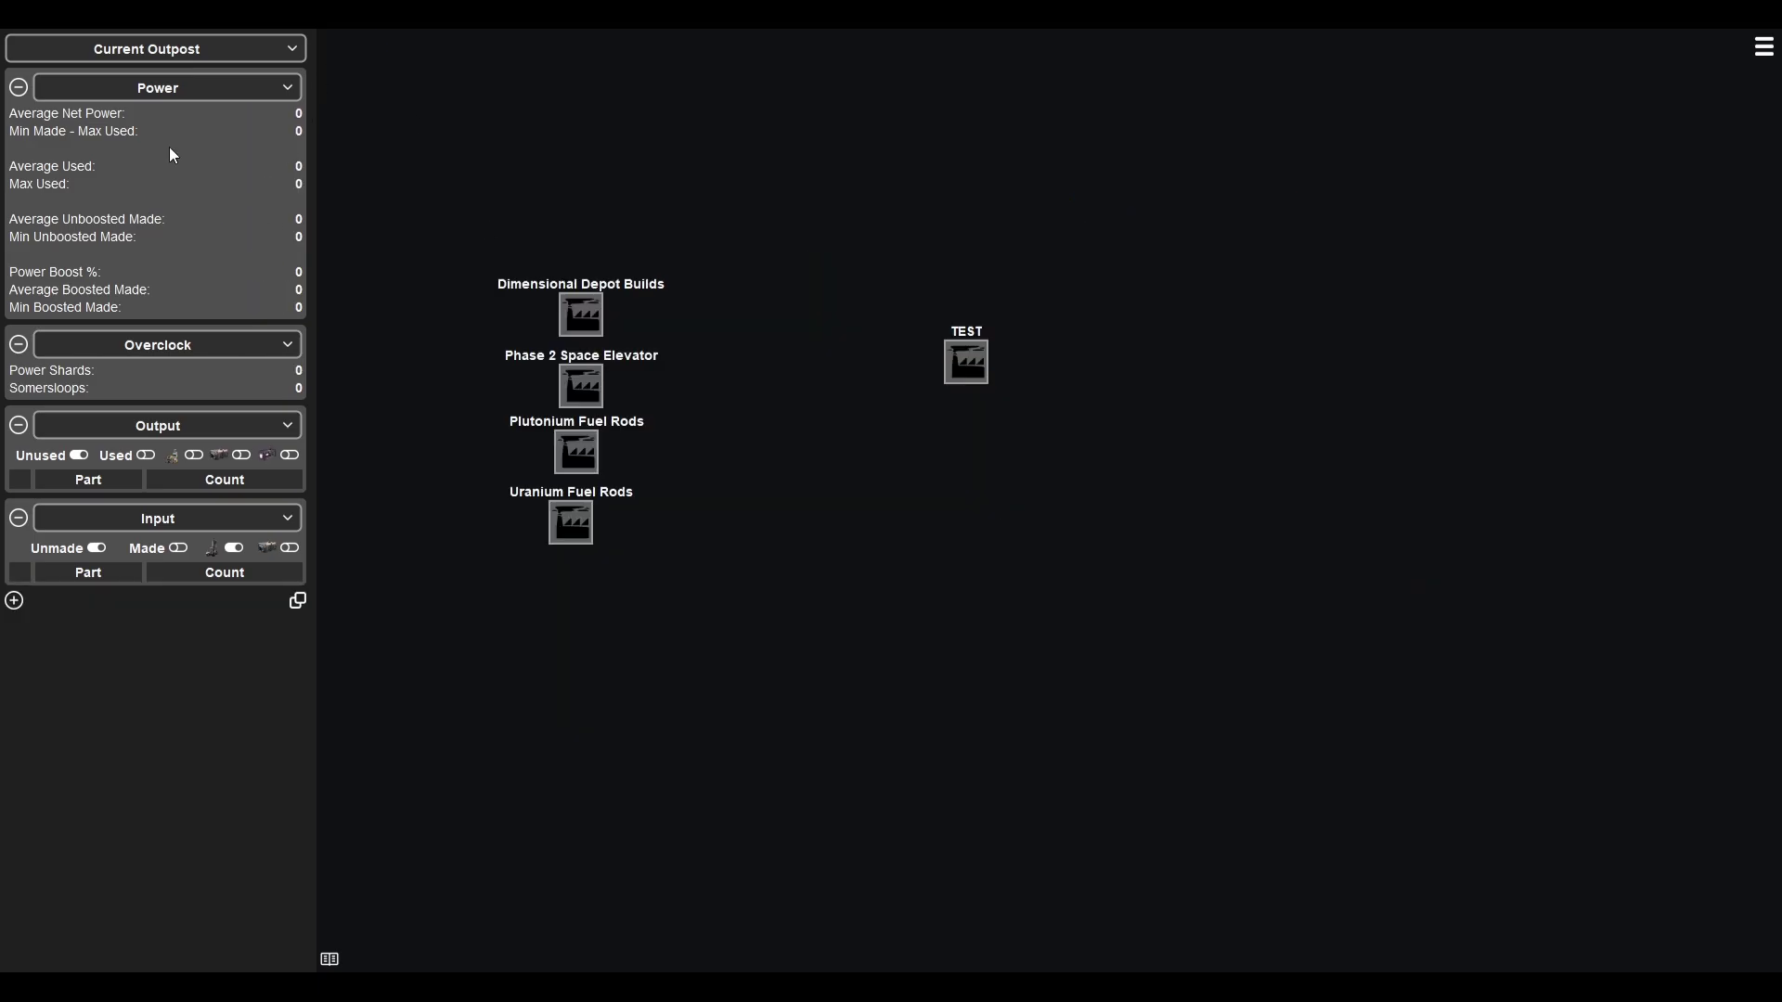
{"action": "right_click", "coordinate": [588, 453]}
{"action": "left_click", "coordinate": [700, 471]}
{"action": "scroll", "coordinate": [983, 499], "scroll_direction": "down", "scroll_amount": 10}
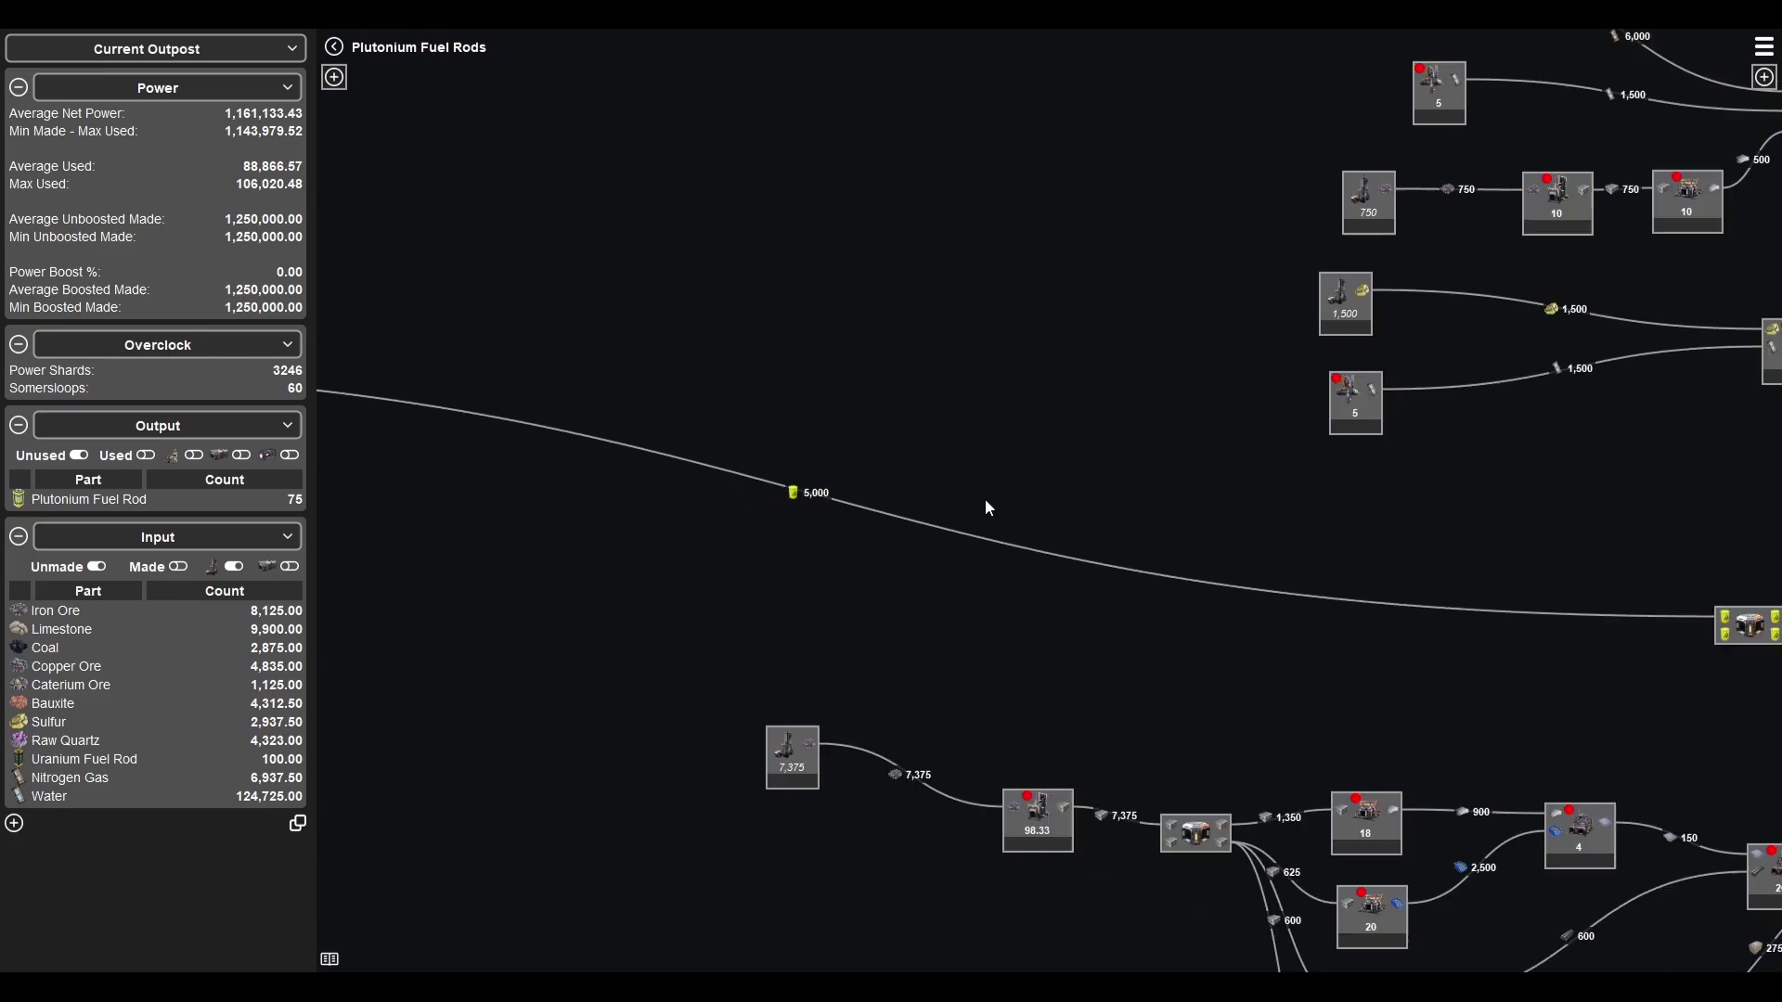
{"action": "left_click_drag", "start_coordinate": [1090, 485], "coordinate": [959, 360]}
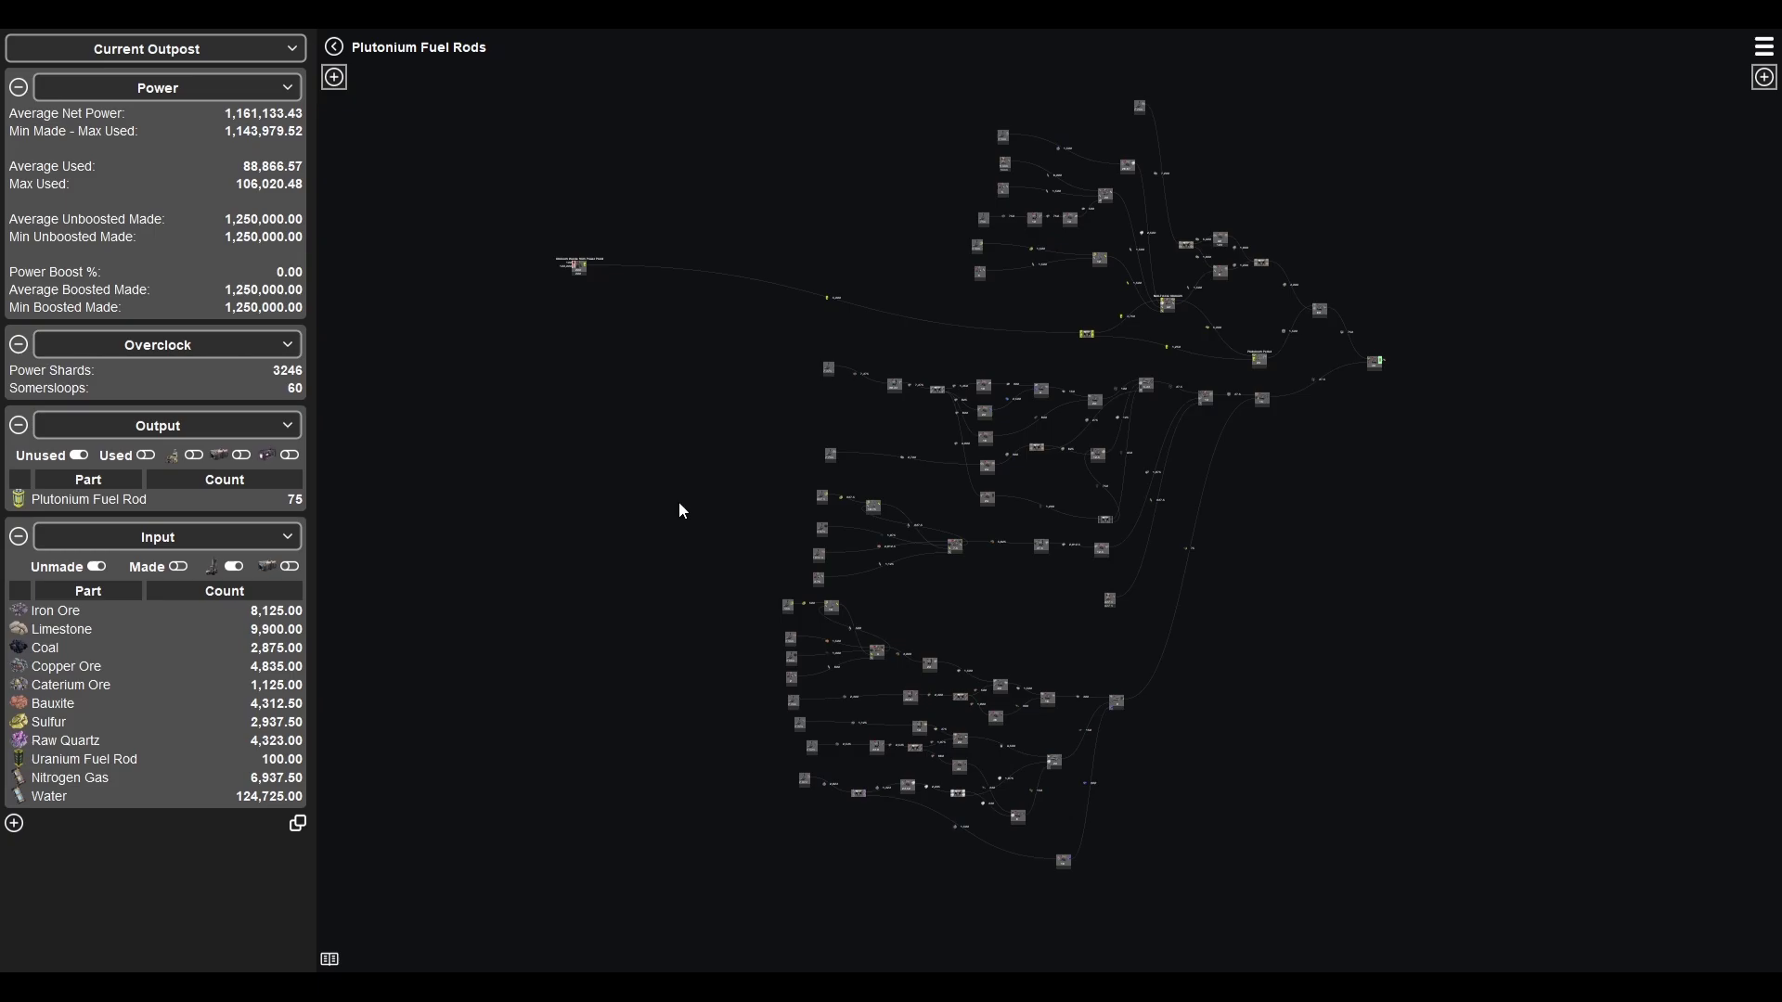
{"action": "left_click", "coordinate": [335, 46]}
Reopen the TEST plan, hide the statistics panel, and add a Priority Splurger below Plastic.
{"action": "right_click", "coordinate": [984, 369]}
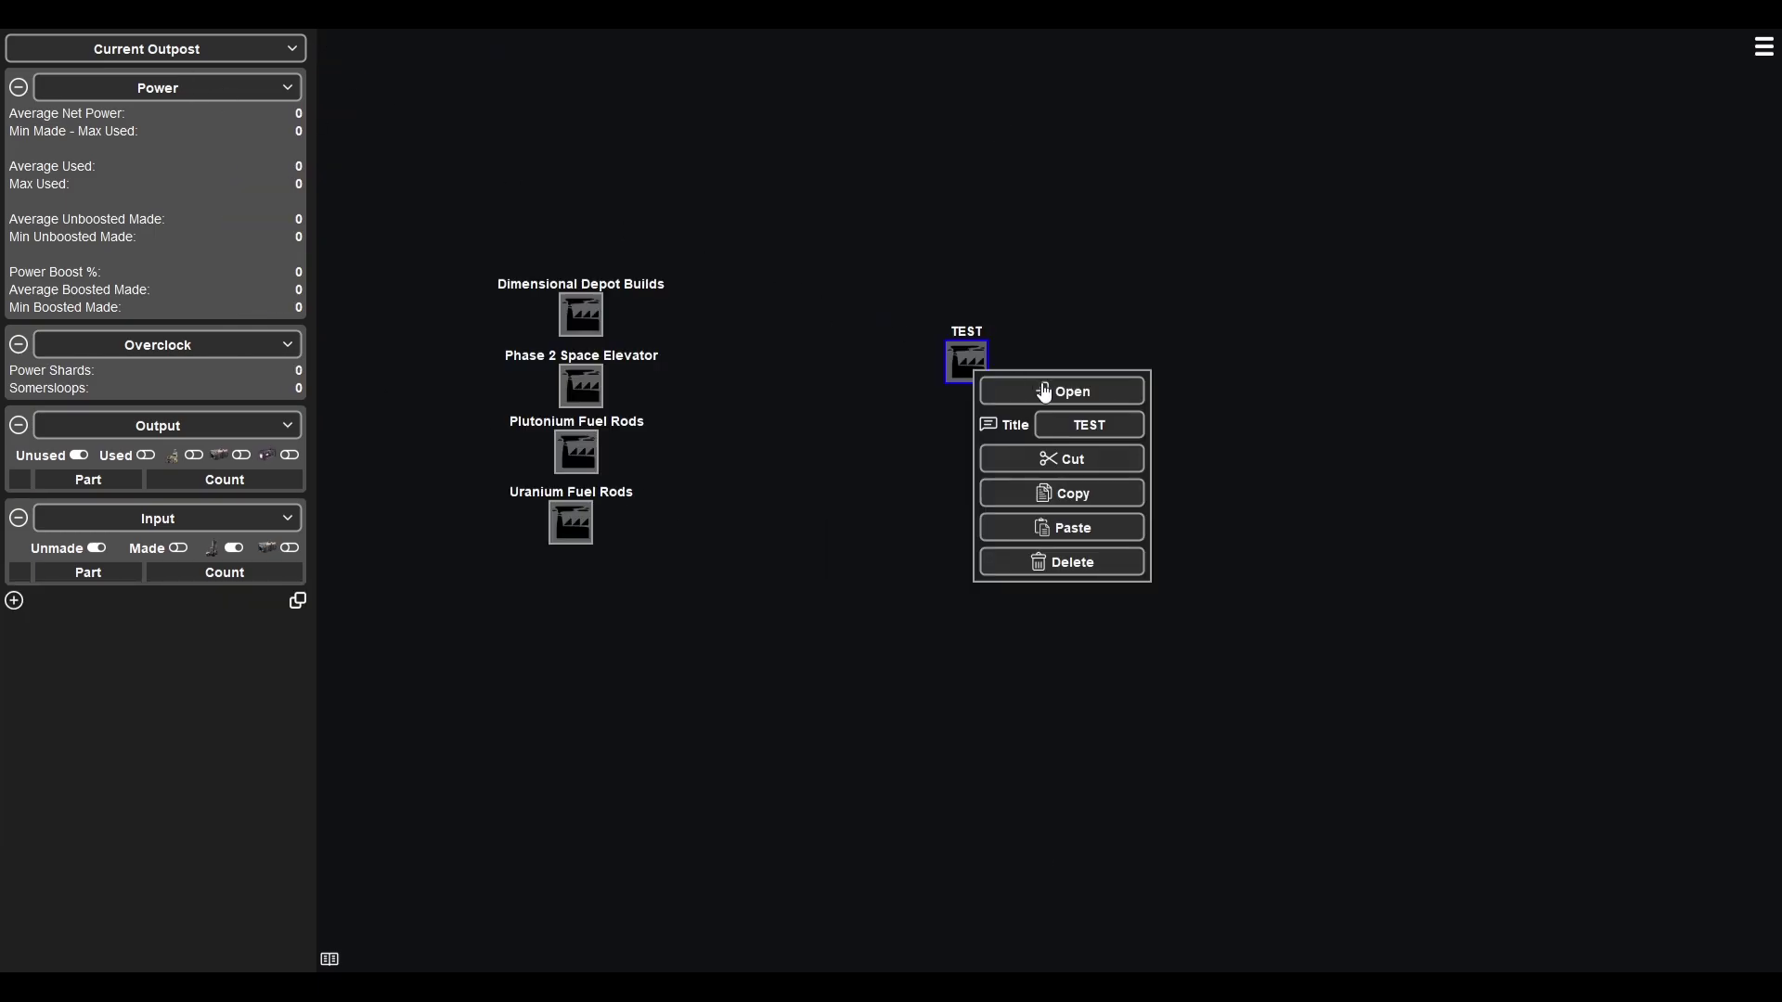
{"action": "left_click", "coordinate": [1065, 390]}
{"action": "left_click", "coordinate": [330, 959]}
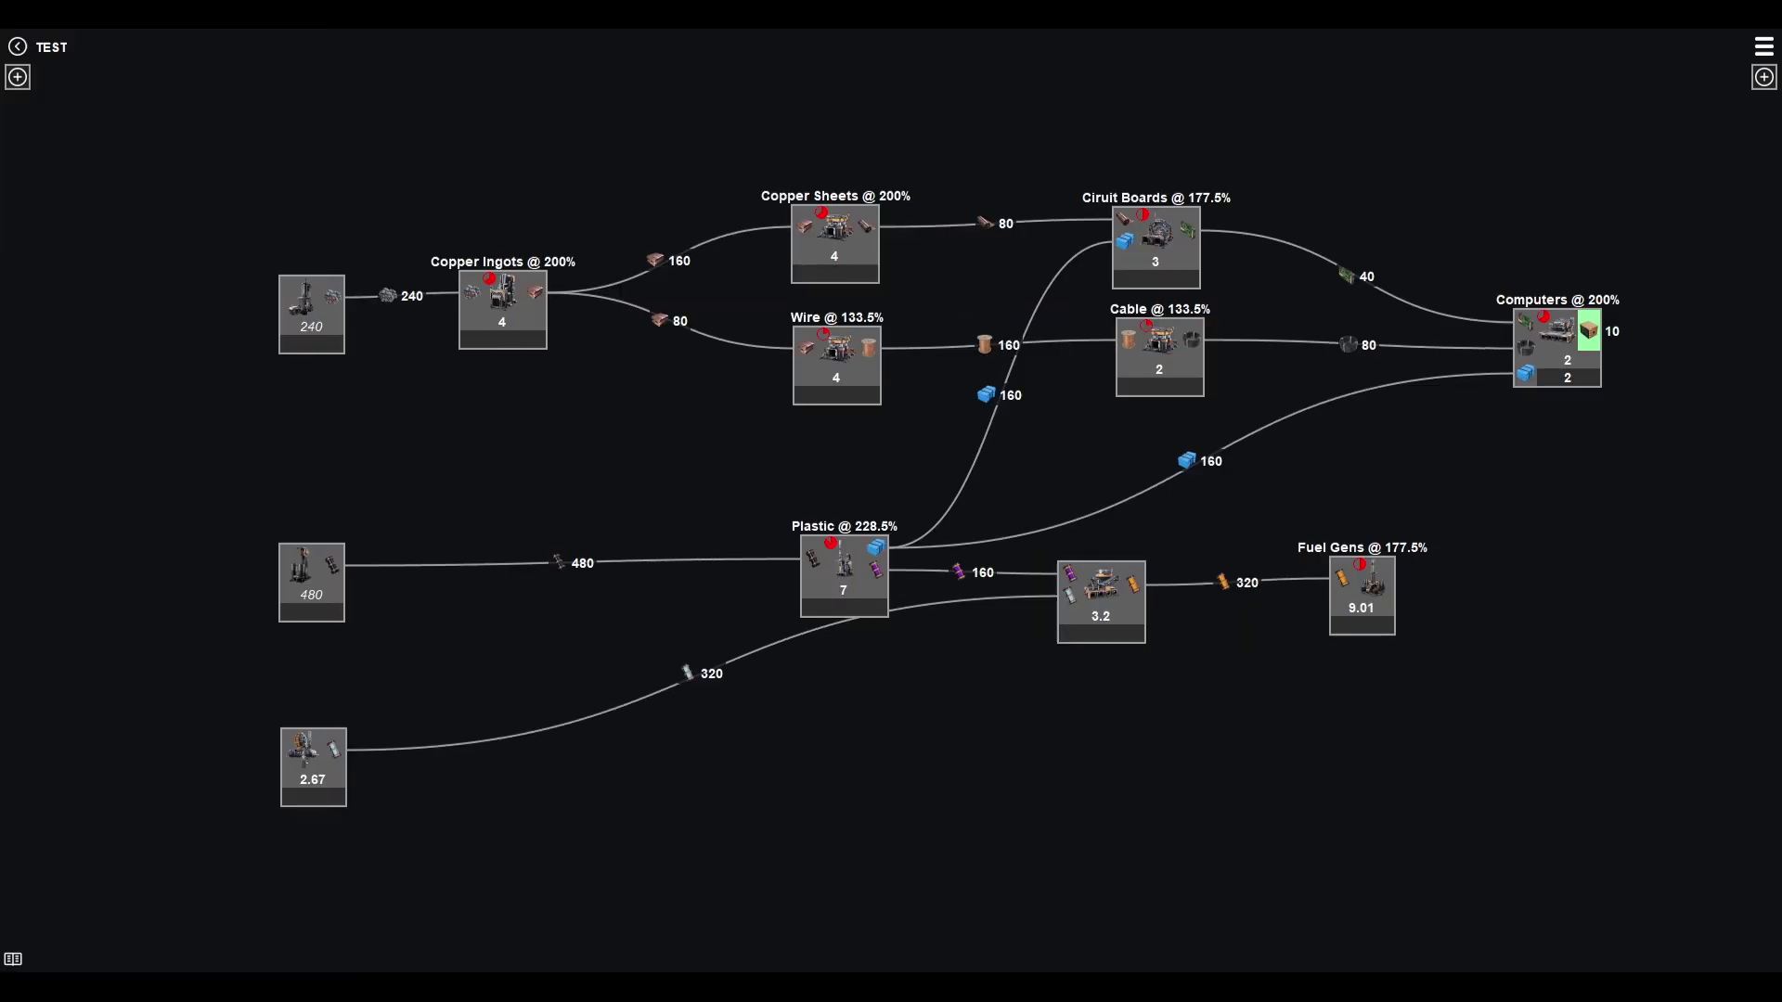
{"action": "double_click", "coordinate": [788, 811]}
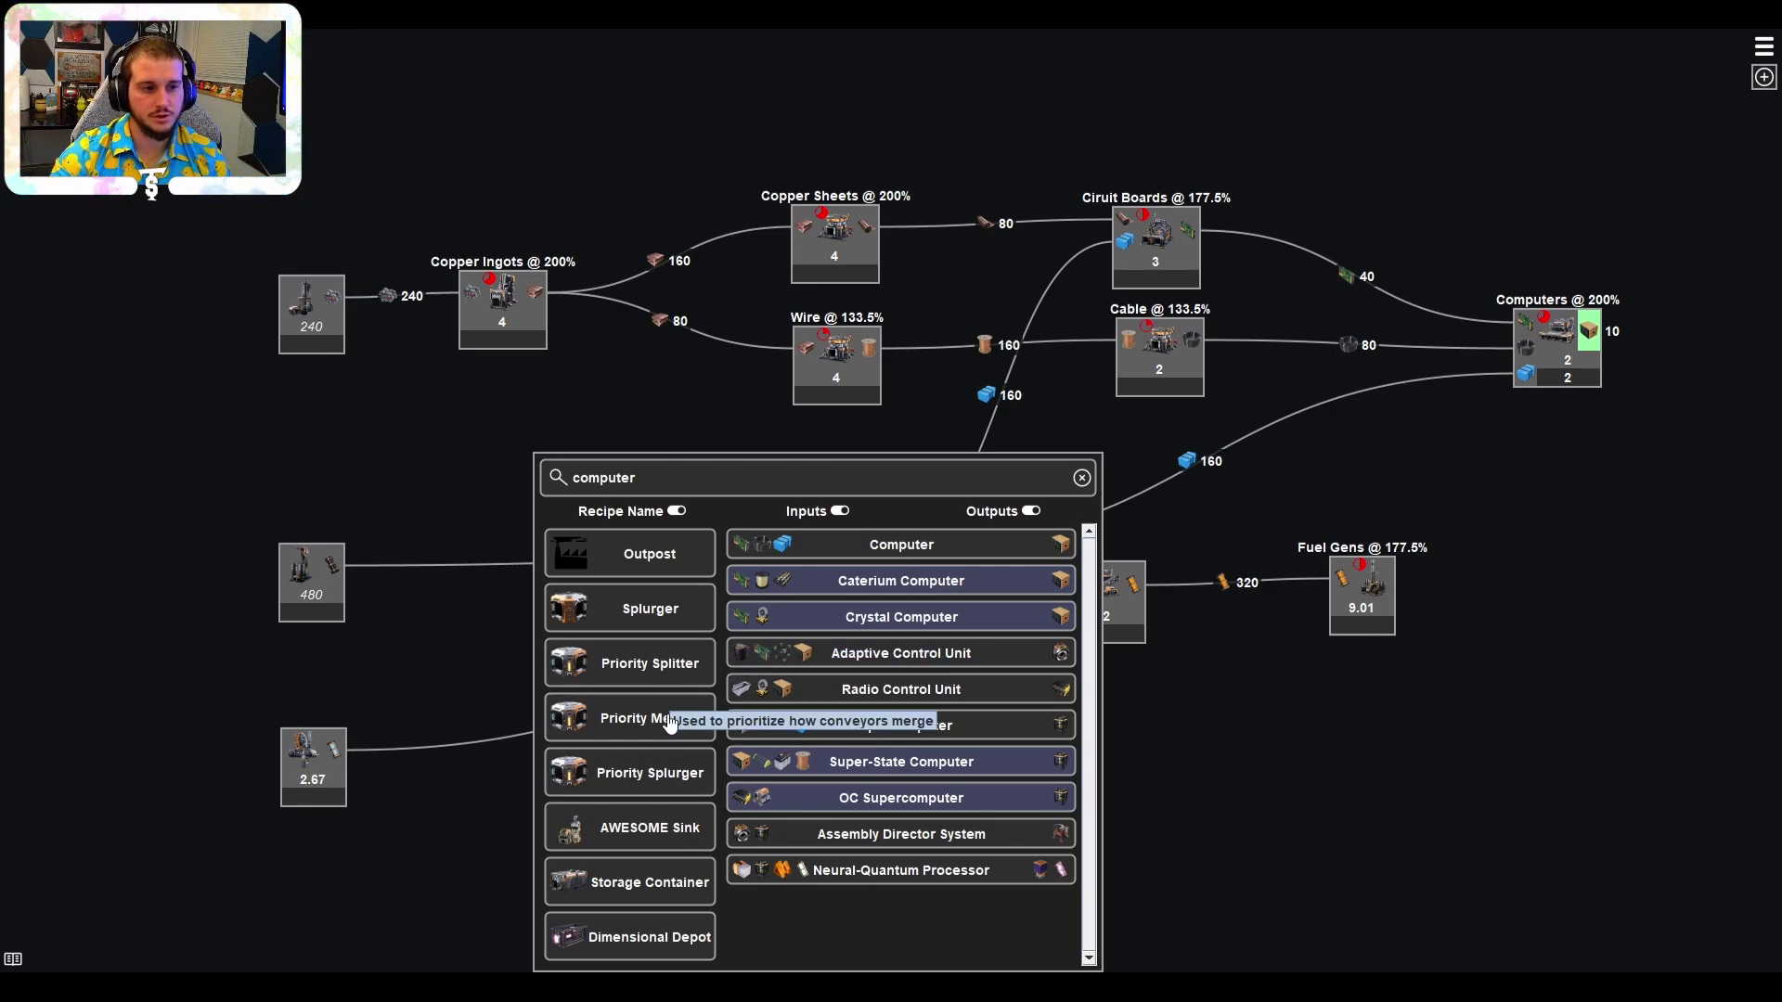
{"action": "left_click", "coordinate": [650, 777]}
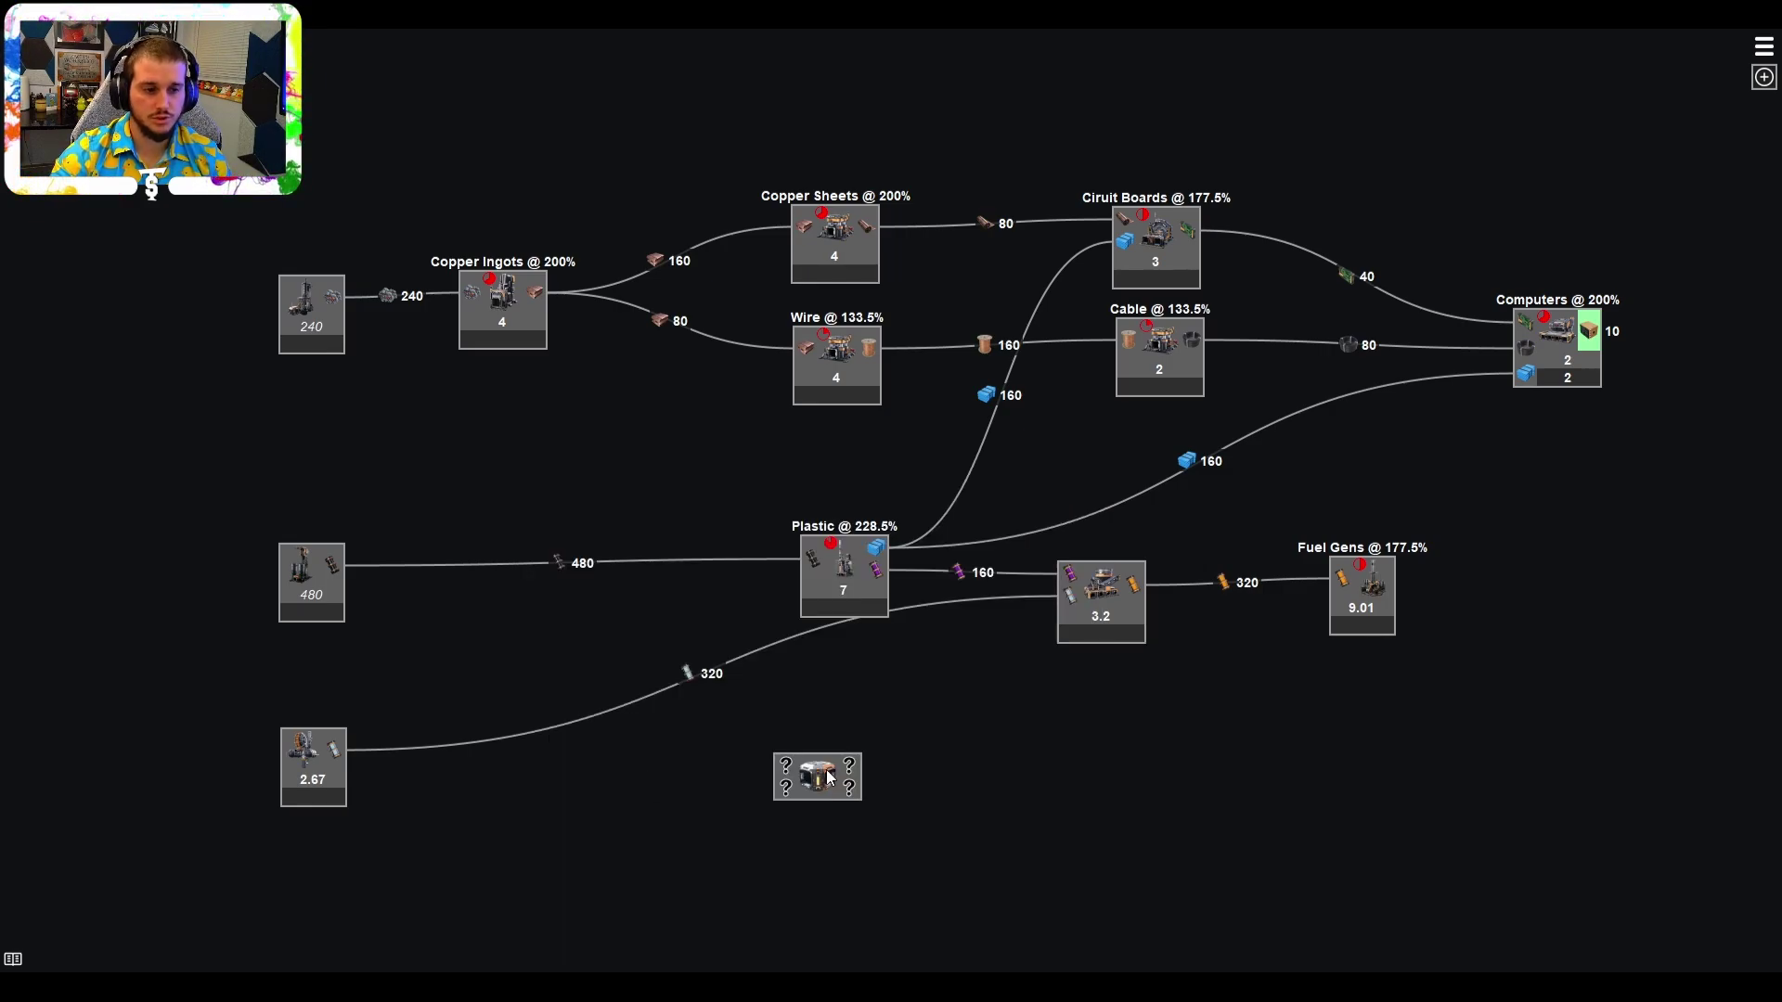
Feed the splurger from an Iron Ore miner and send its output to an Iron Ingot smelter.
{"action": "scroll", "coordinate": [975, 584], "scroll_direction": "up", "scroll_amount": 5}
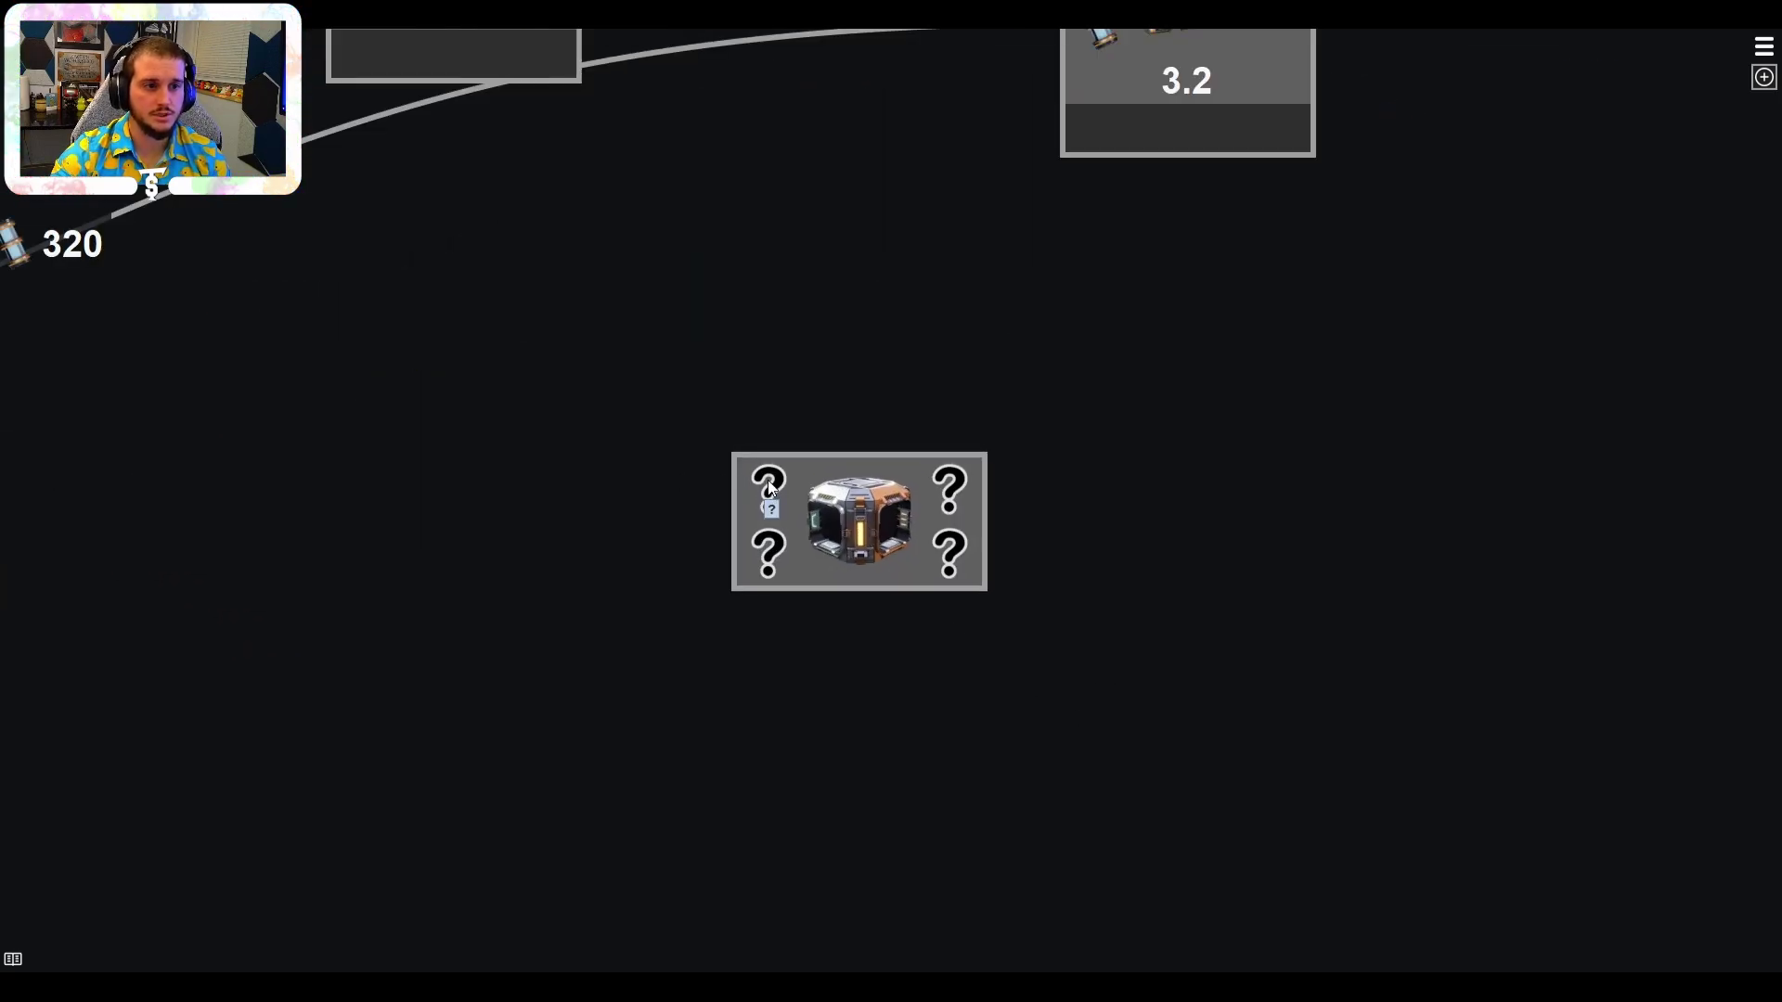
{"action": "scroll", "coordinate": [1014, 577], "scroll_direction": "up", "scroll_amount": 2}
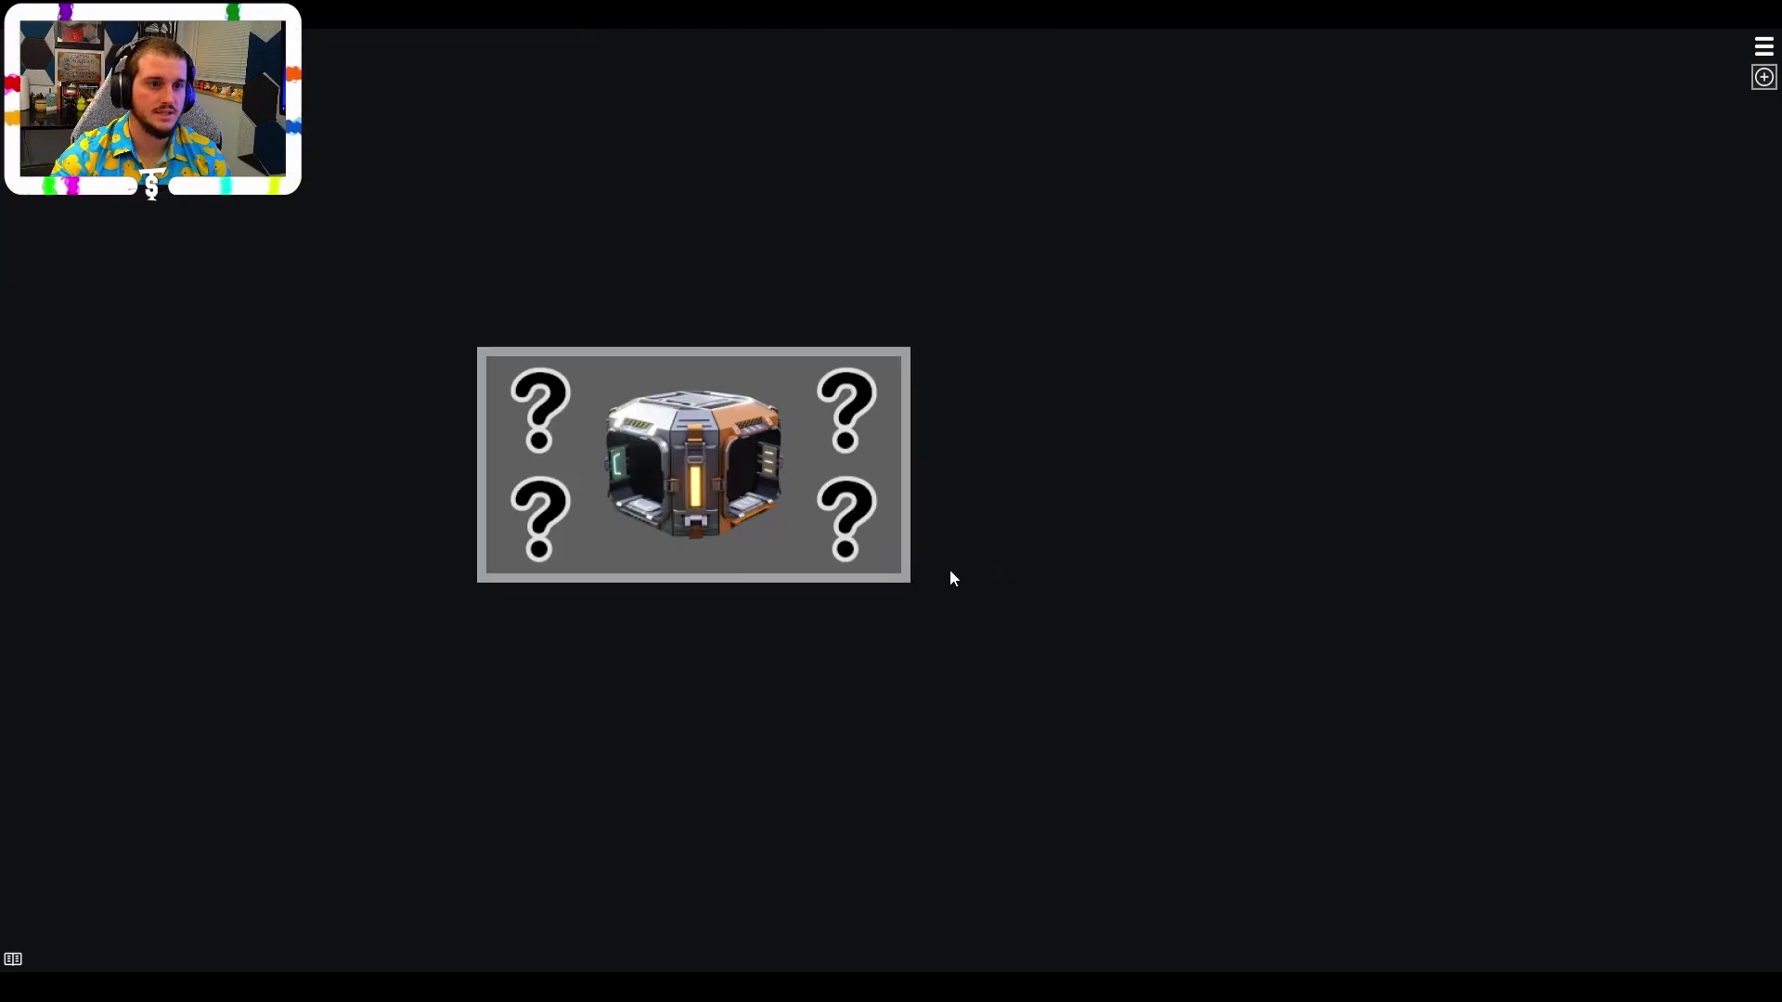
{"action": "scroll", "coordinate": [950, 576], "scroll_direction": "down", "scroll_amount": 6}
{"action": "left_click_drag", "start_coordinate": [854, 548], "coordinate": [707, 583]}
{"action": "left_click", "coordinate": [614, 369]}
{"action": "left_click", "coordinate": [1100, 583]}
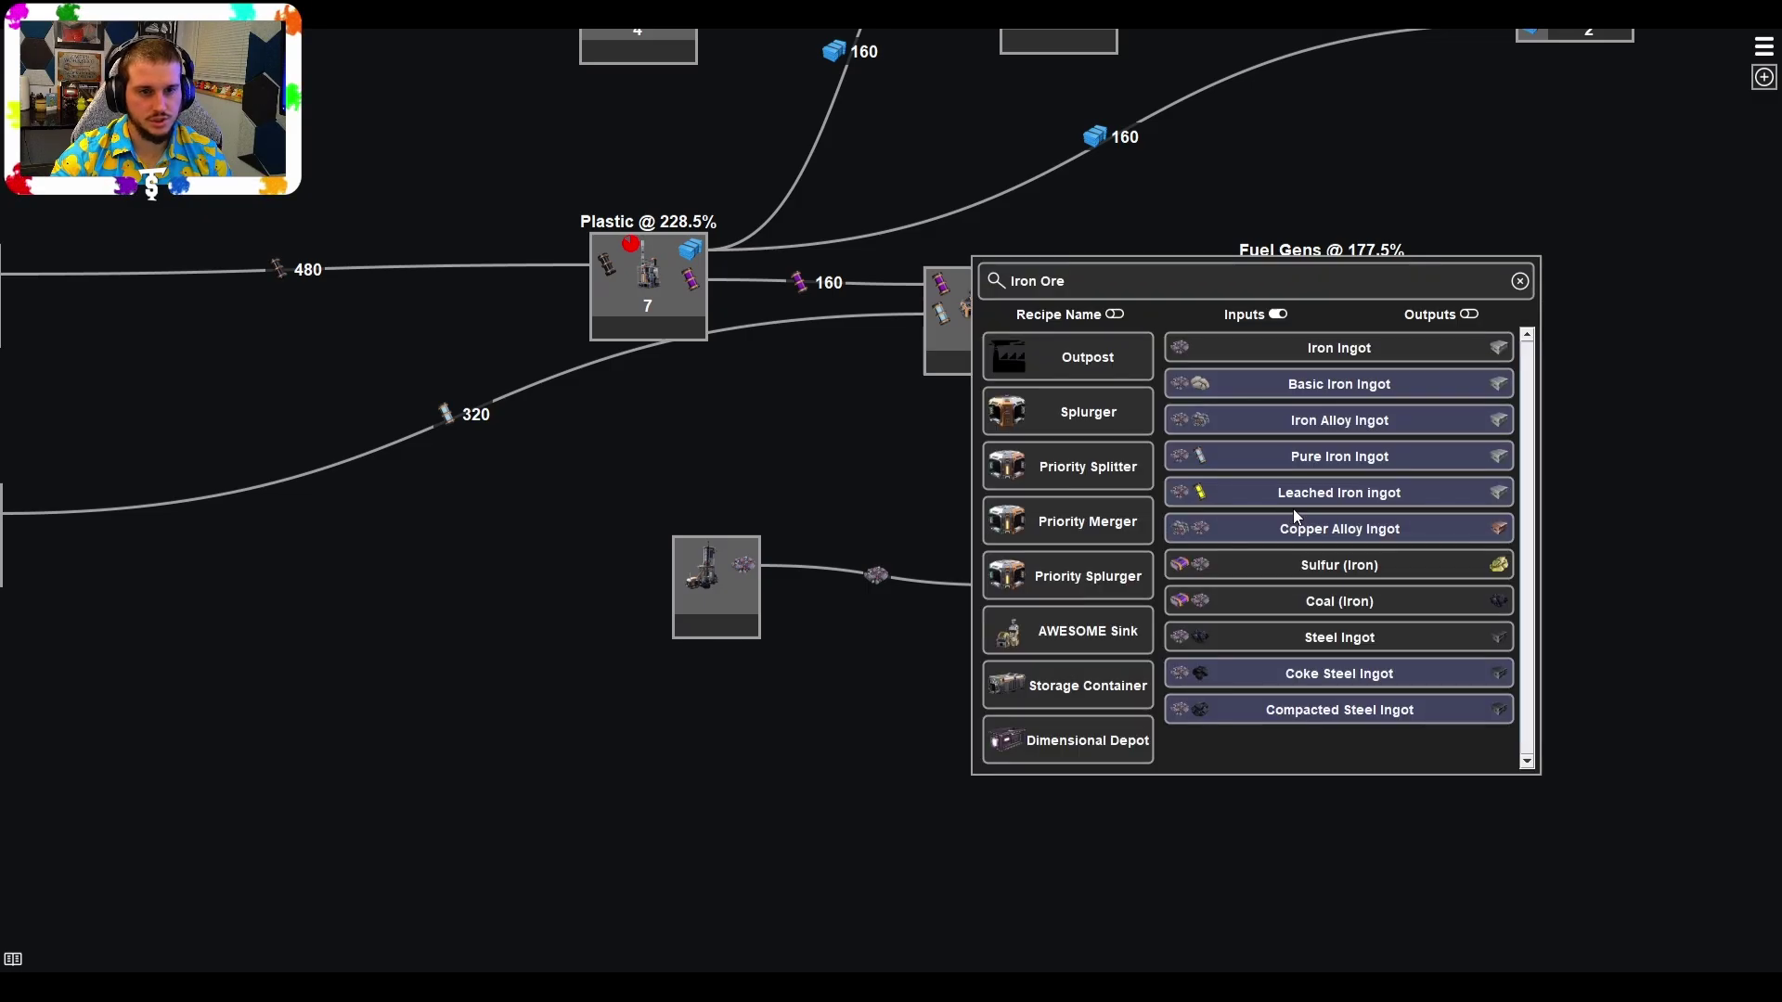
{"action": "left_click", "coordinate": [1420, 358]}
{"action": "left_click_drag", "start_coordinate": [1264, 496], "coordinate": [1389, 507]}
{"action": "left_click_drag", "start_coordinate": [1052, 600], "coordinate": [1012, 574]}
Set part limits of 100 on the Iron Ingot smelter and 500 on the miner.
{"action": "right_click", "coordinate": [1429, 507]}
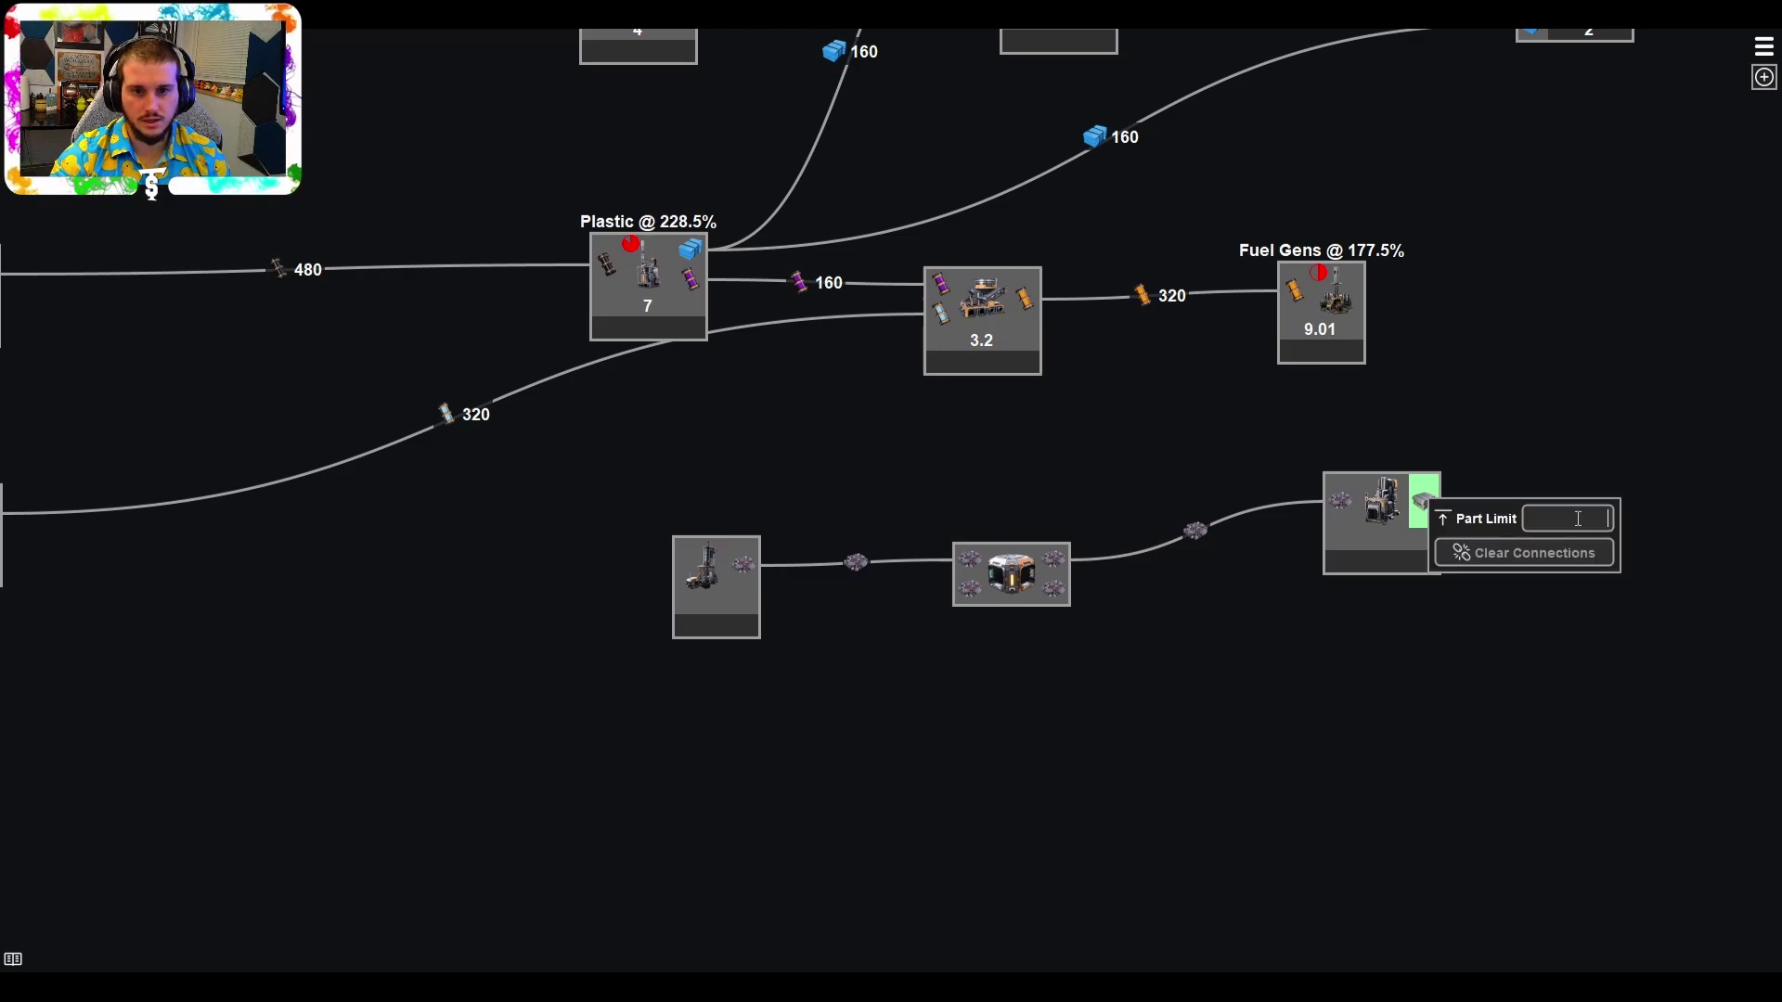
{"action": "type", "text": "100"}
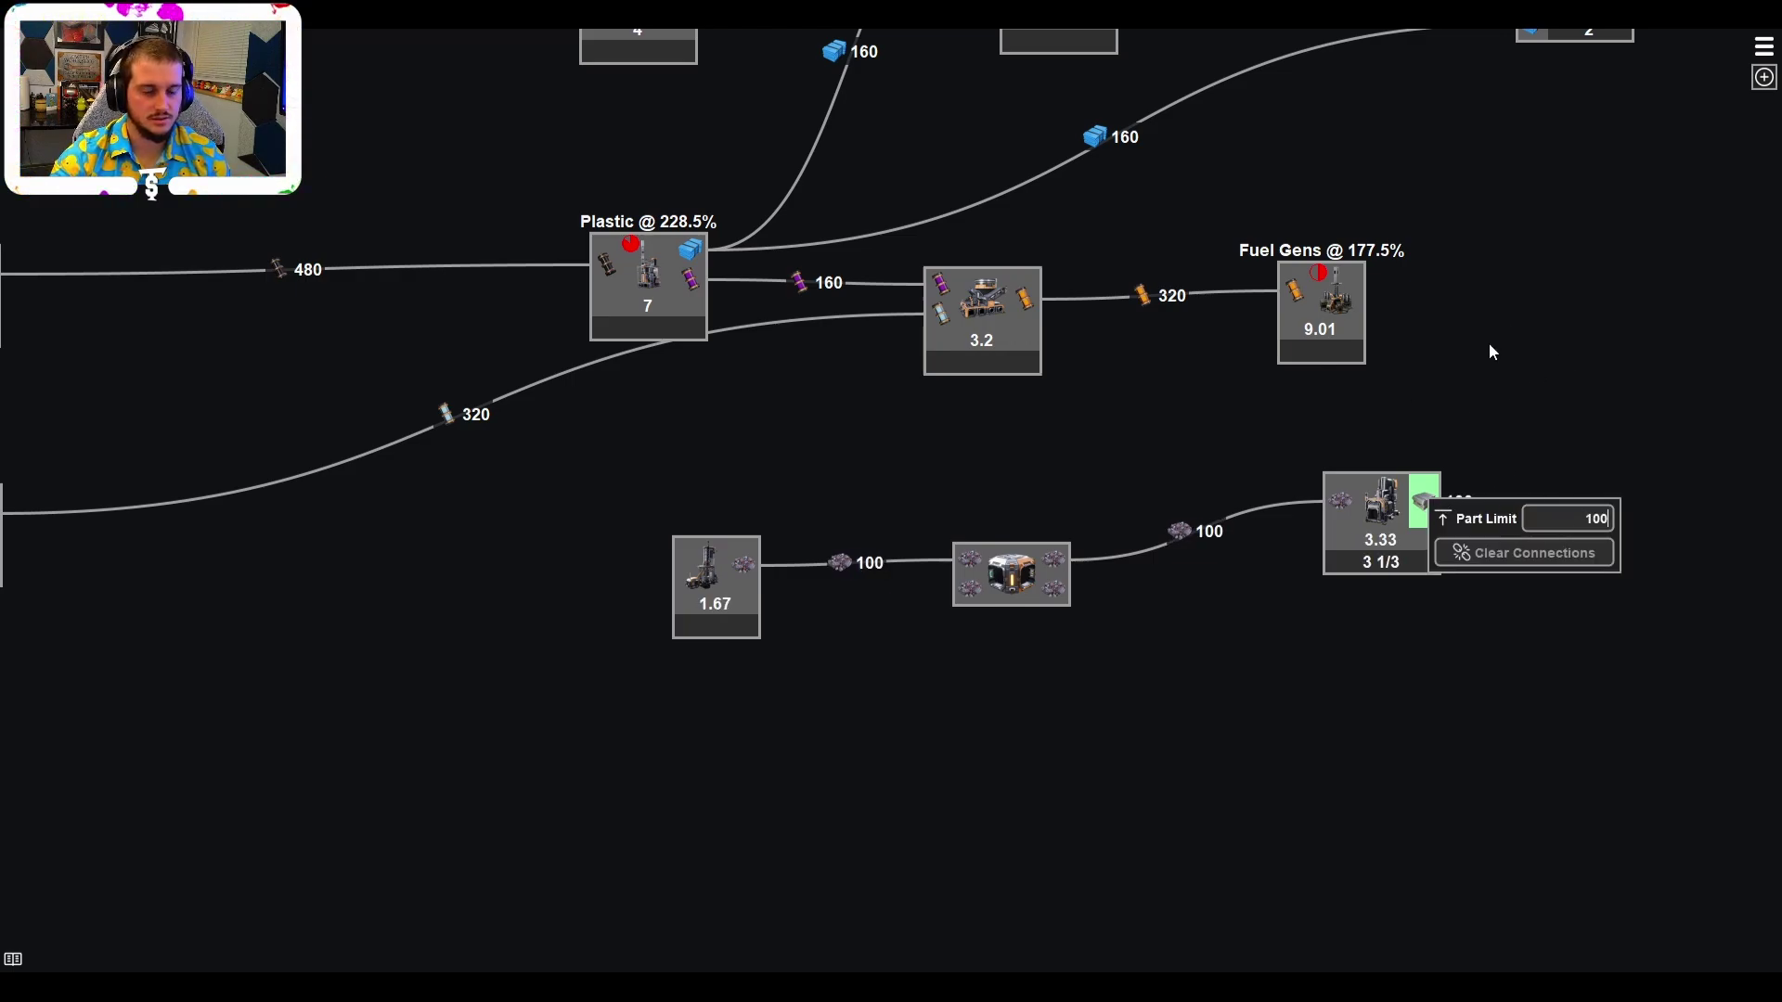
{"action": "left_click", "coordinate": [639, 555]}
{"action": "right_click", "coordinate": [746, 566]}
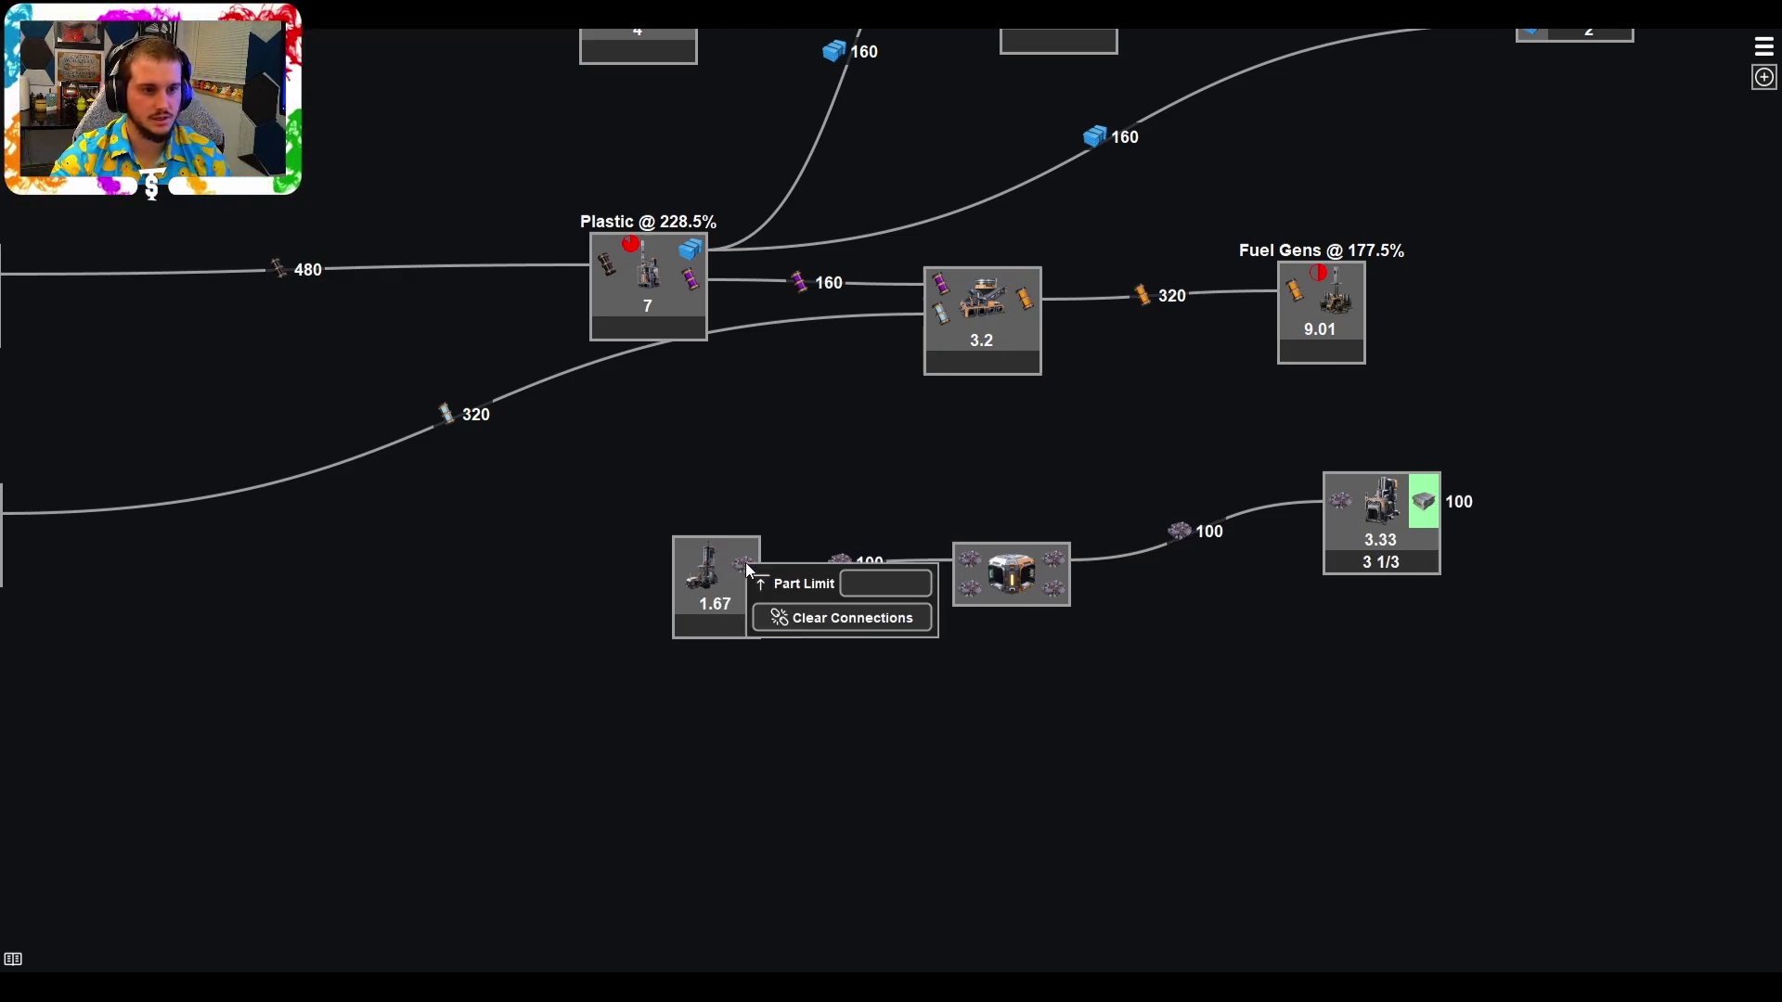
{"action": "left_click", "coordinate": [876, 584]}
{"action": "type", "text": "500"}
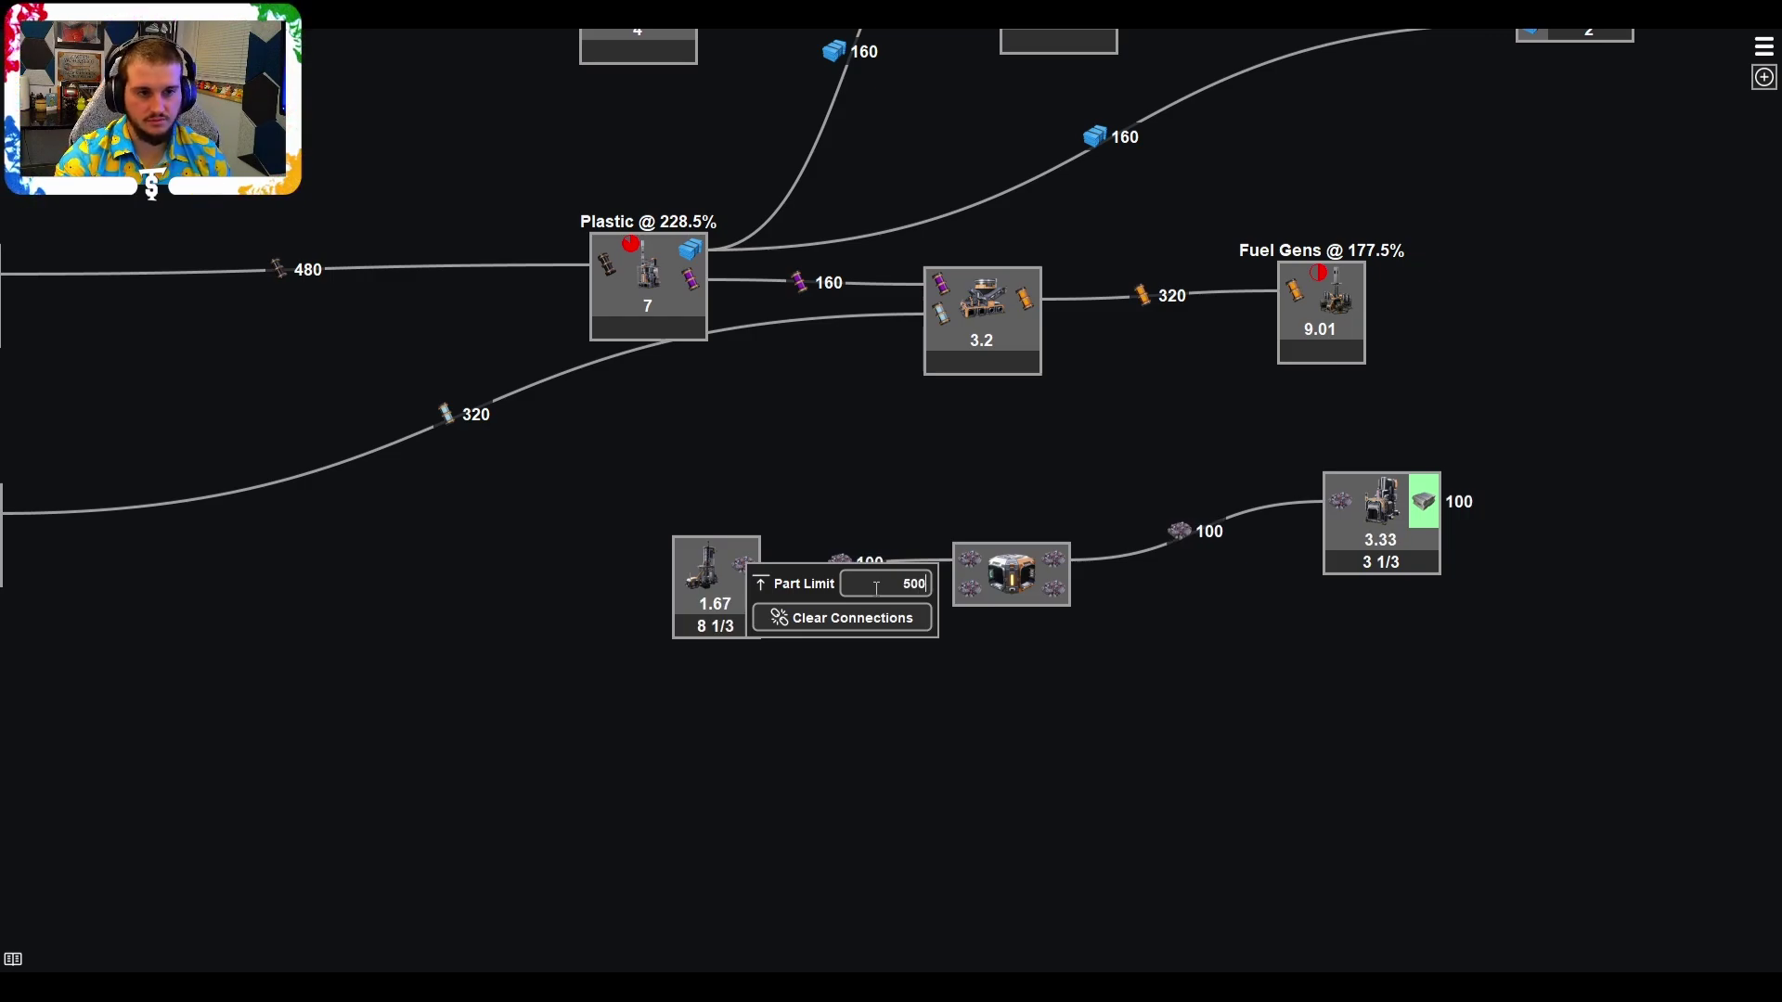
{"action": "left_click", "coordinate": [1065, 698]}
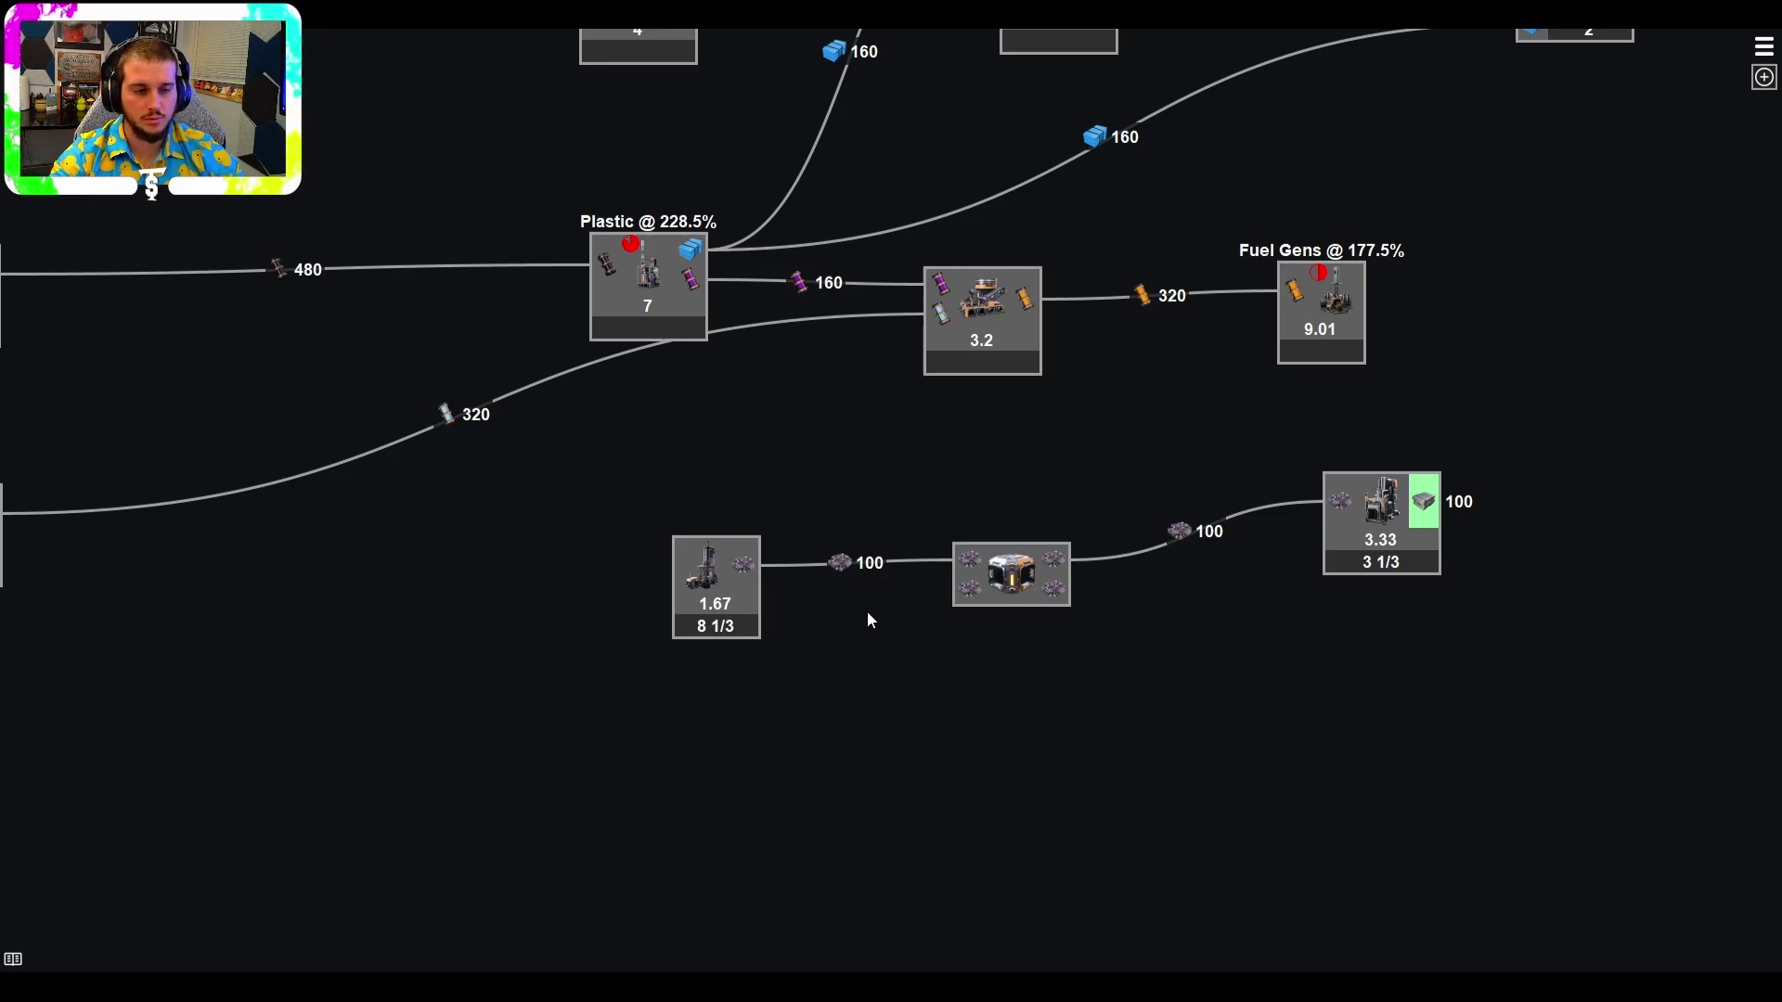
{"action": "left_click_drag", "start_coordinate": [1113, 756], "coordinate": [1242, 750]}
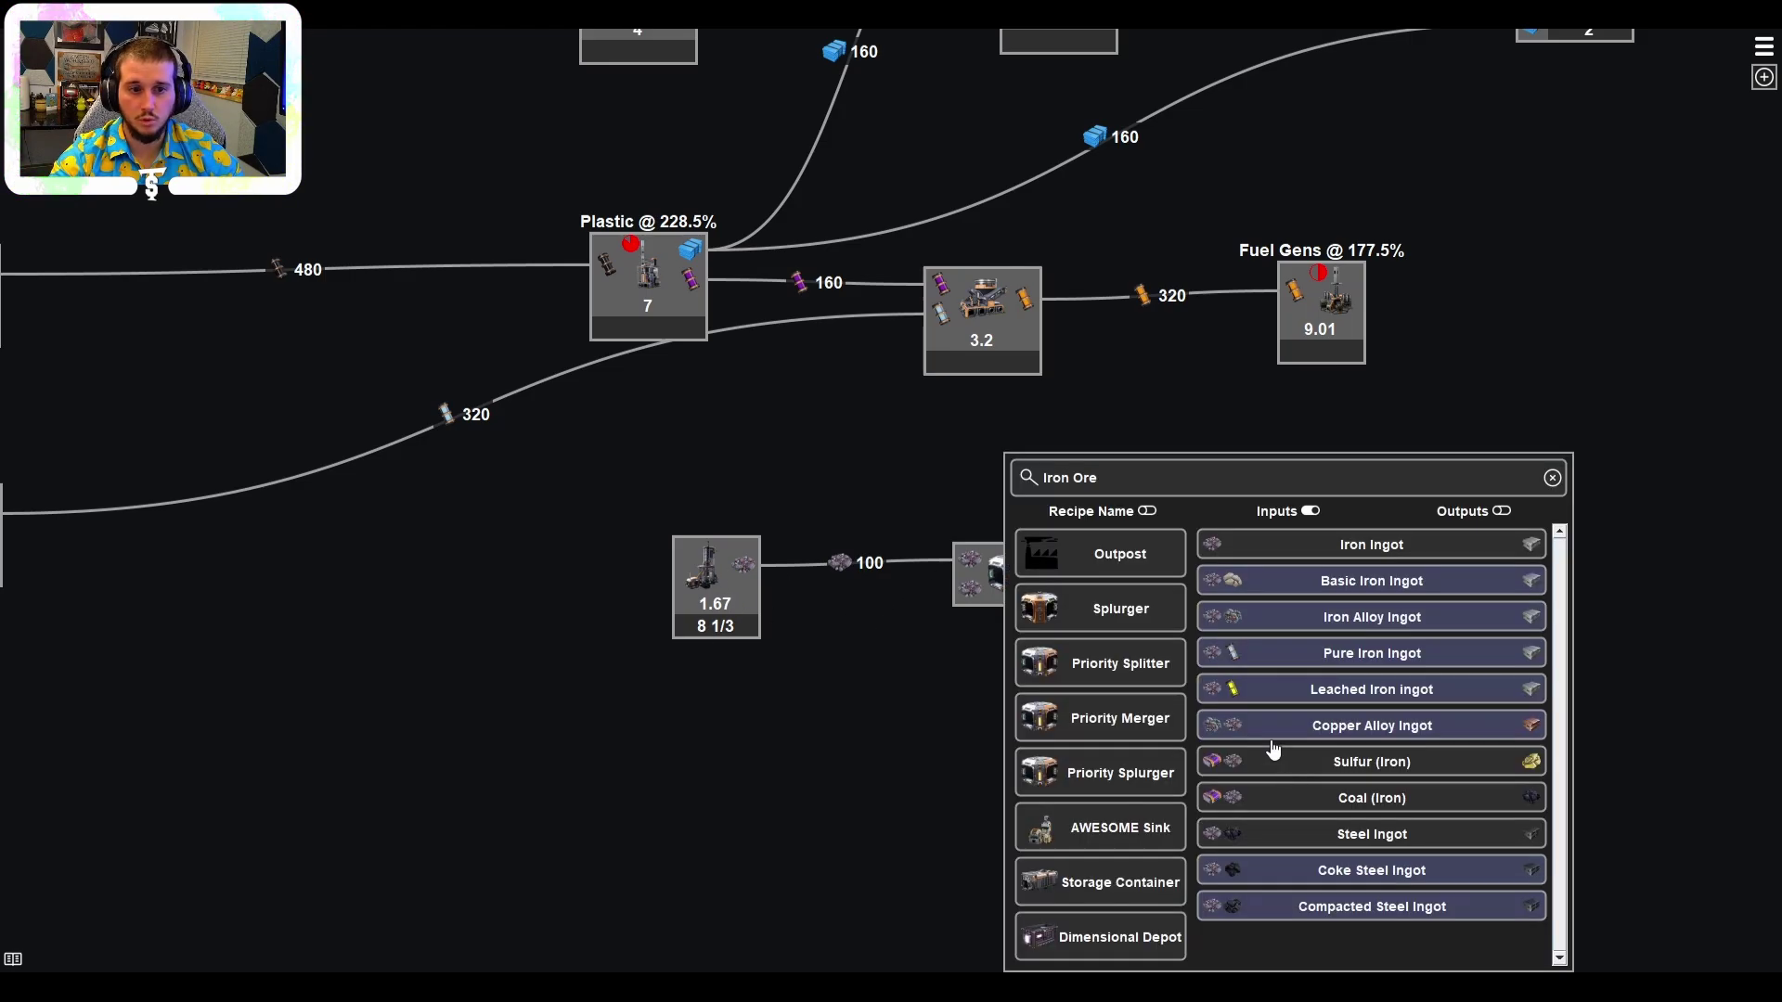
{"action": "left_click", "coordinate": [1123, 828]}
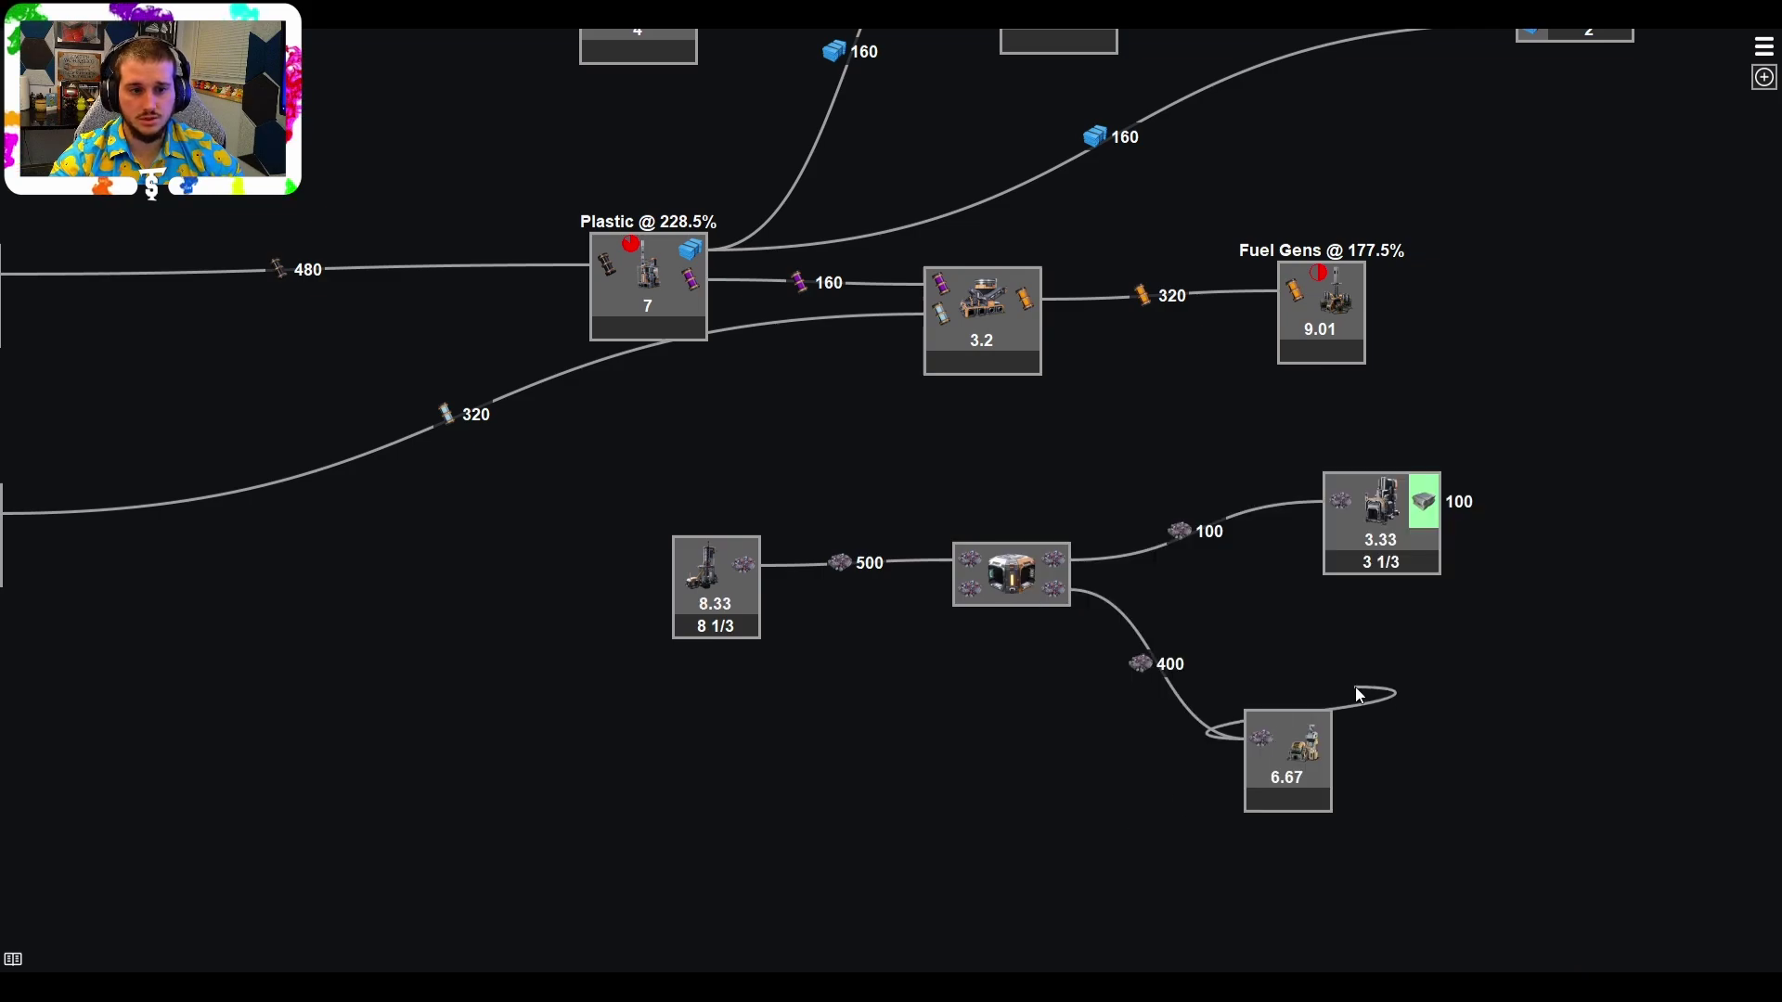
{"action": "left_click_drag", "start_coordinate": [1289, 746], "coordinate": [1385, 701]}
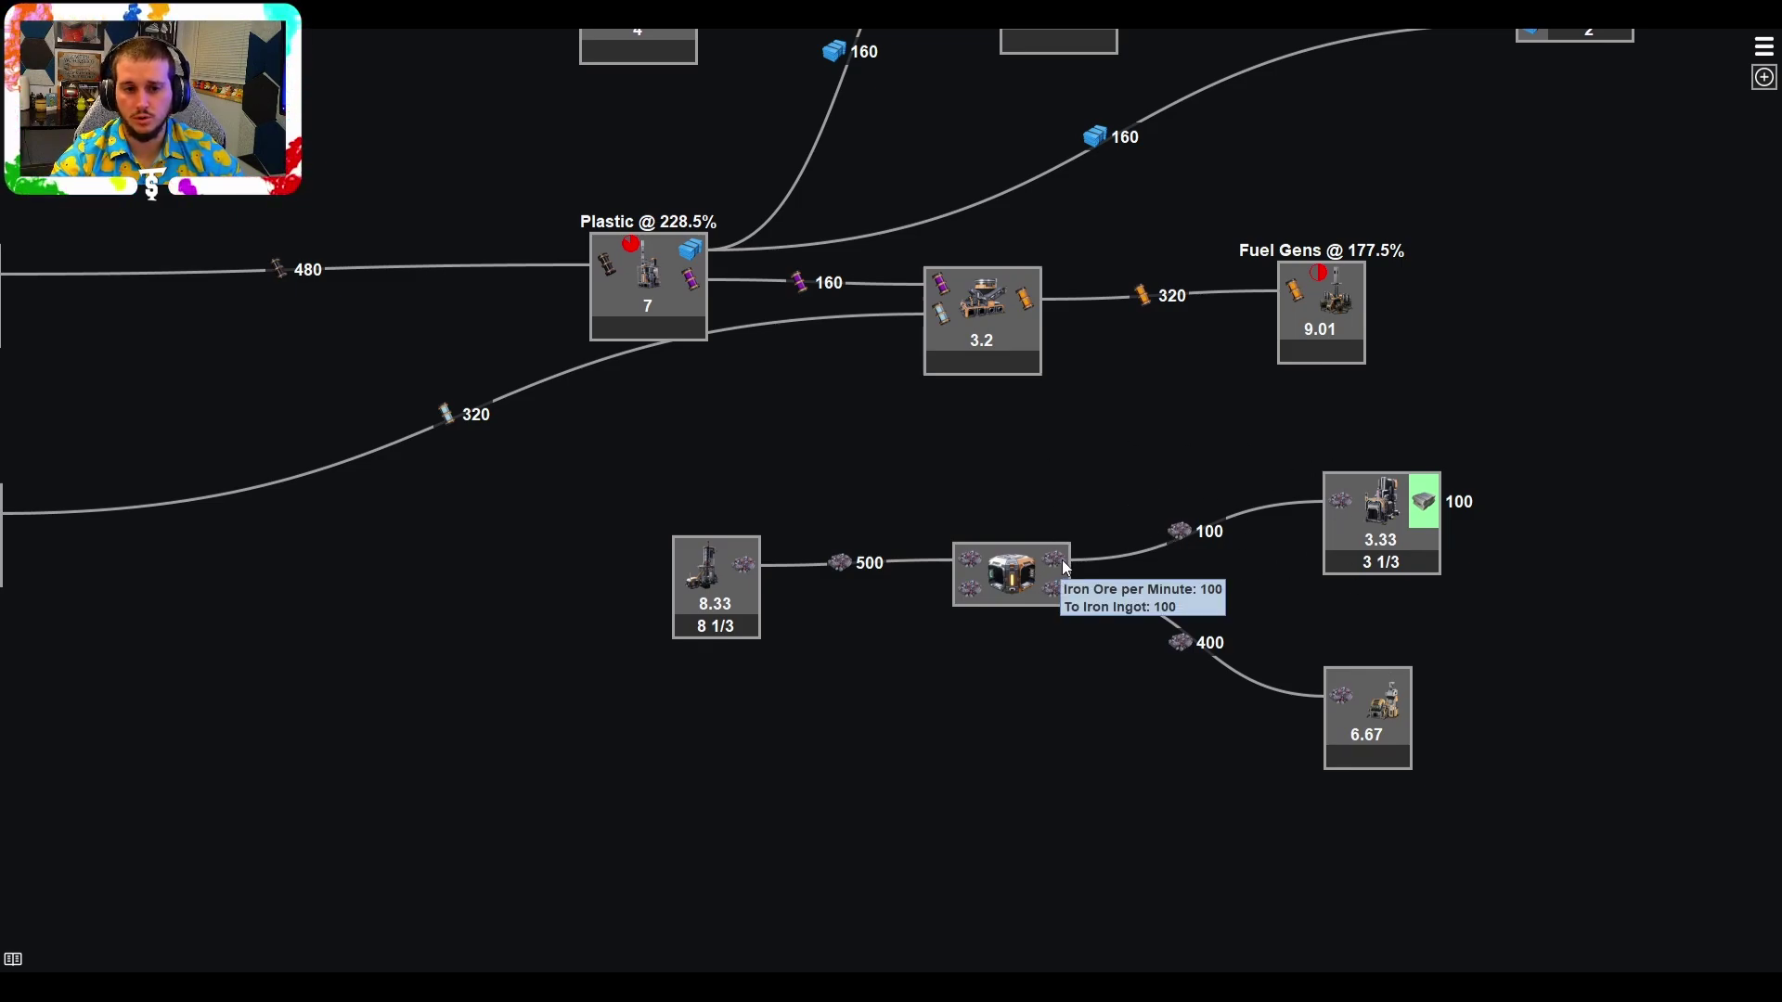
{"action": "left_click", "coordinate": [1364, 693]}
{"action": "key", "text": "Delete"}
{"action": "left_click_drag", "start_coordinate": [1067, 588], "coordinate": [1276, 707]}
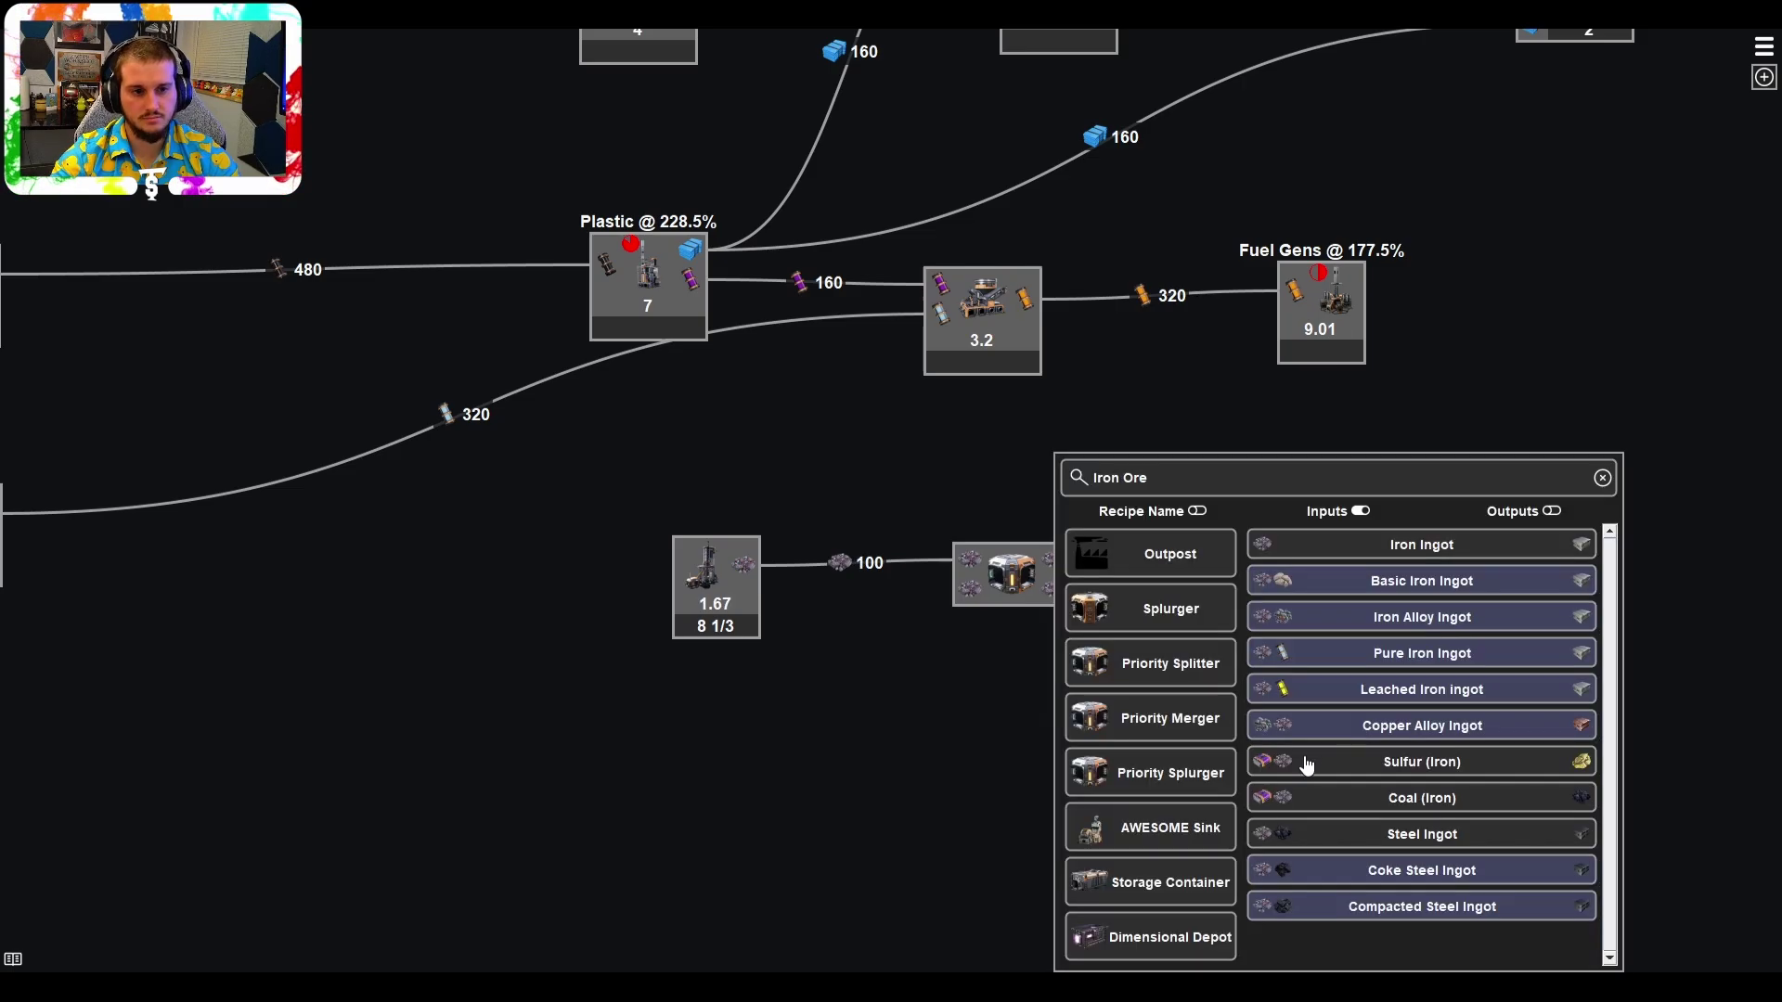
{"action": "left_click", "coordinate": [1148, 882]}
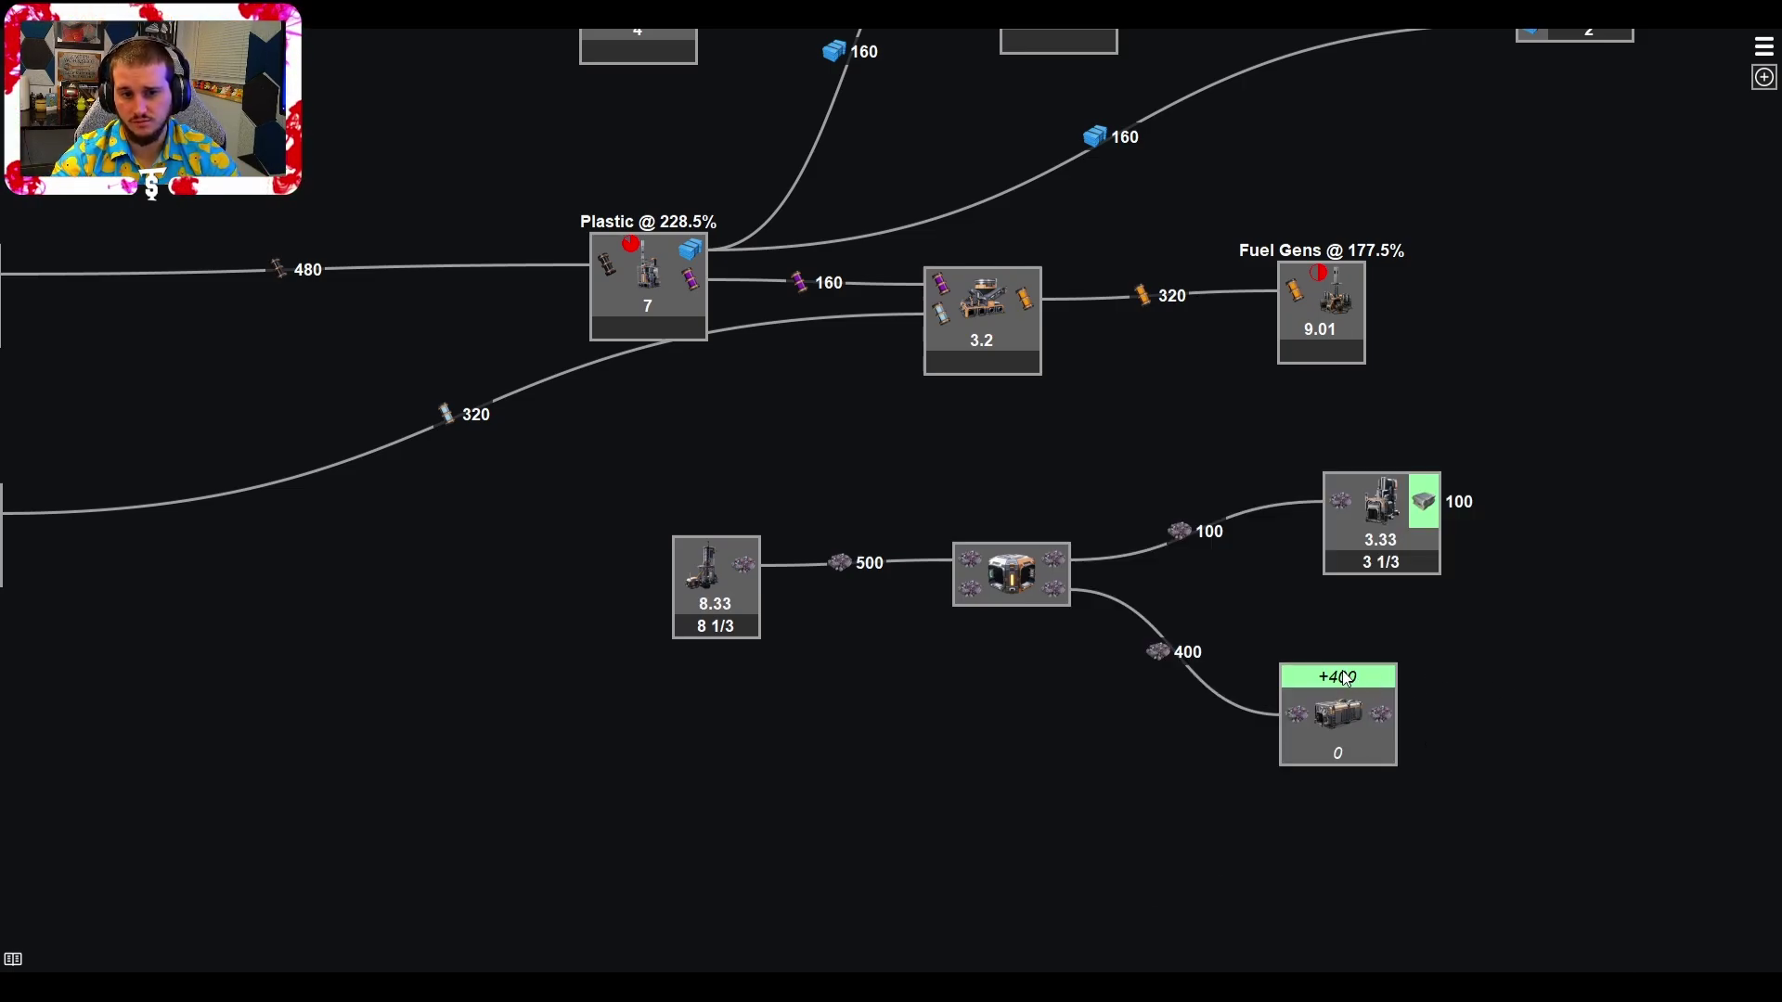
{"action": "left_click", "coordinate": [1338, 720]}
{"action": "key", "text": "Delete"}
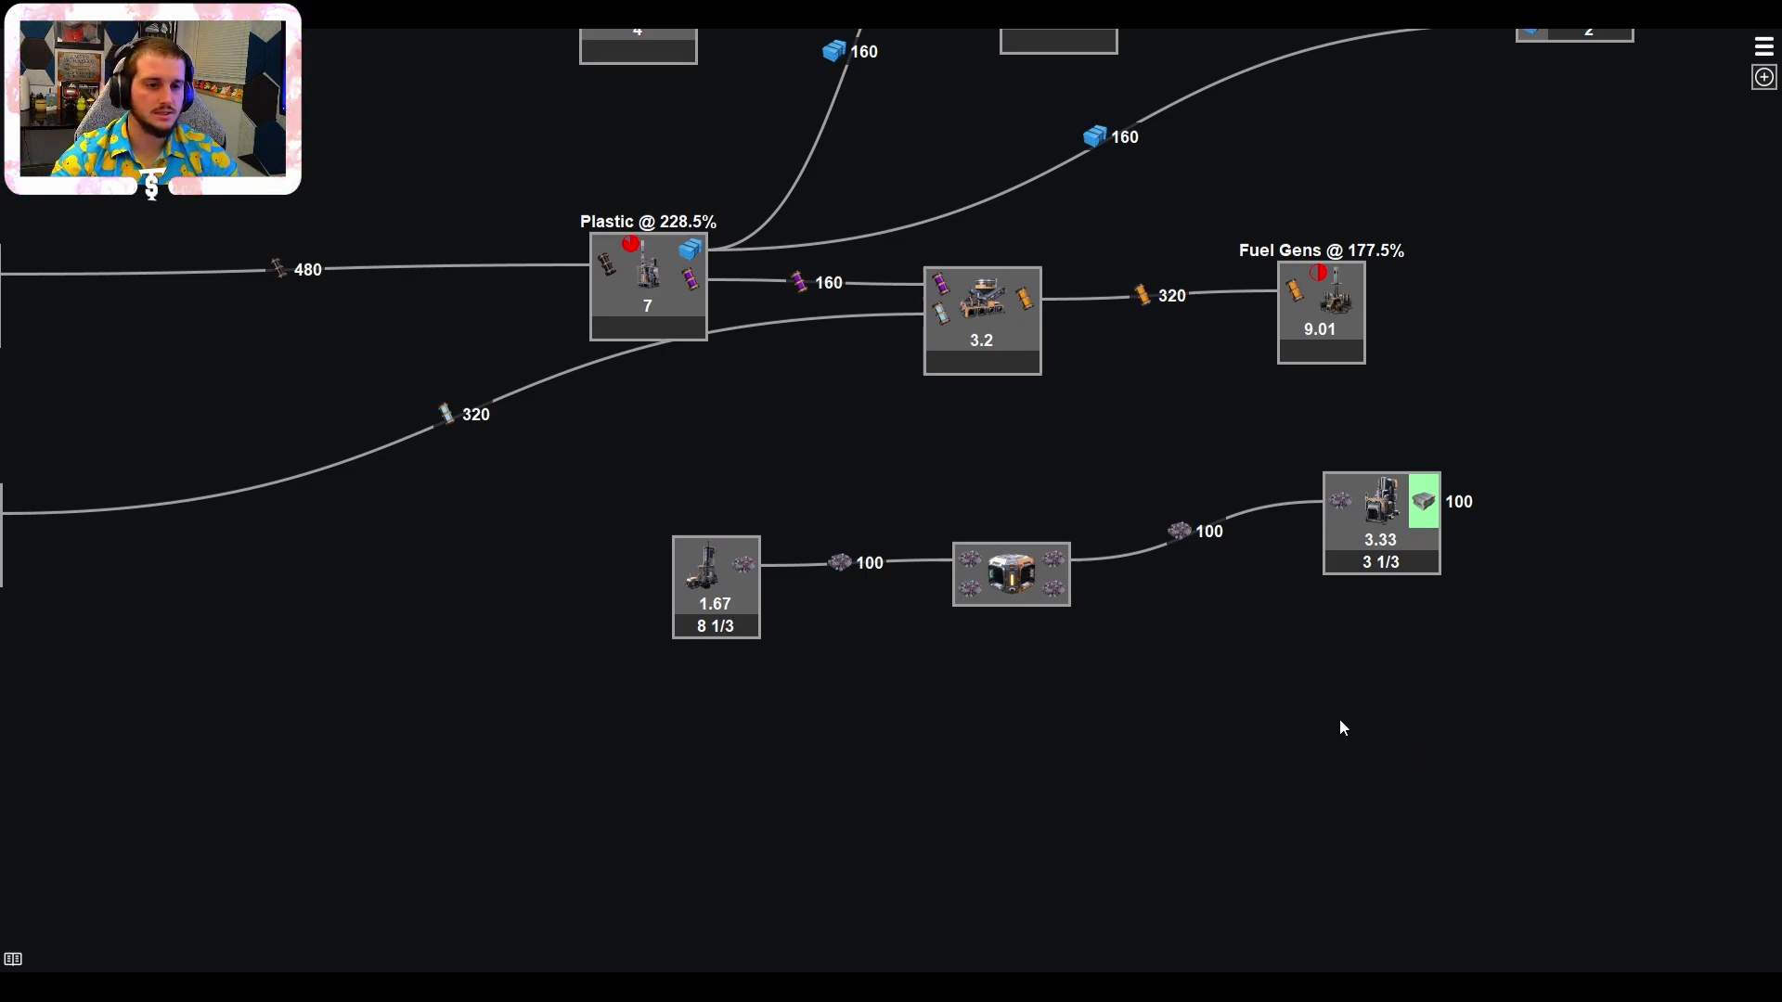
{"action": "left_click_drag", "start_coordinate": [1453, 469], "coordinate": [1376, 525]}
{"action": "left_click_drag", "start_coordinate": [1376, 505], "coordinate": [574, 781], "text": "shift"}
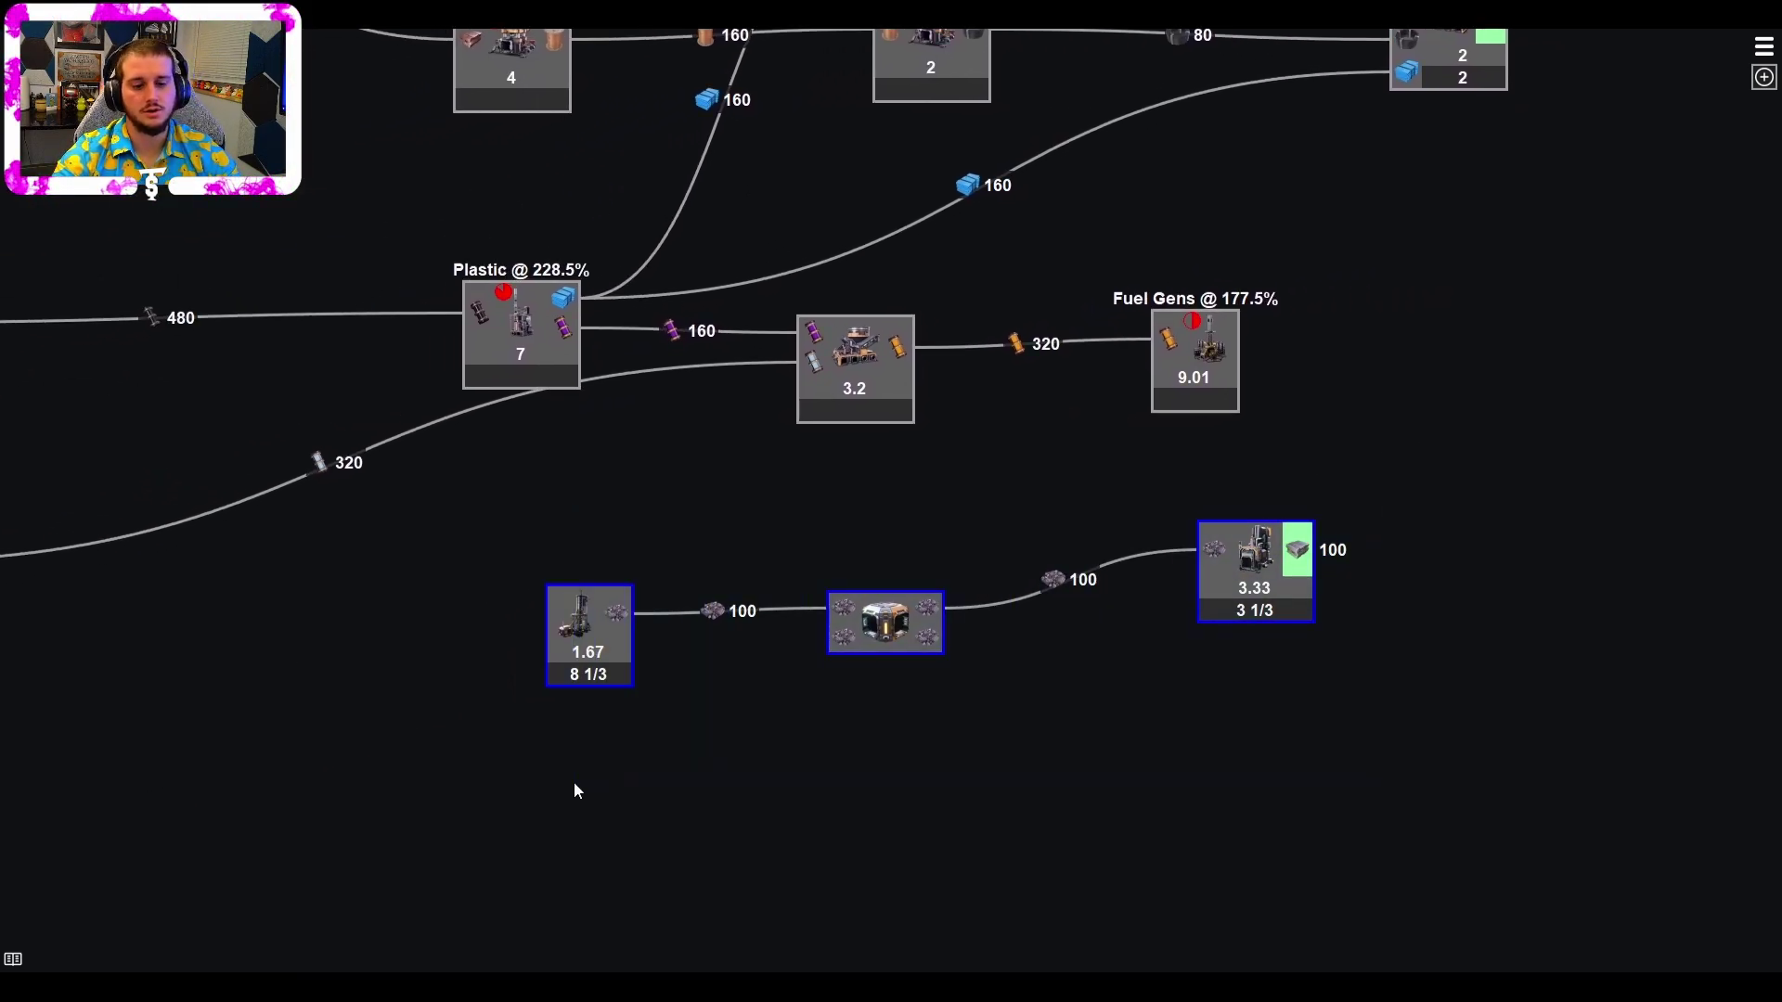
Delete the selected iron miner, splurger and Iron Ingot smelter nodes.
{"action": "key", "text": "Delete"}
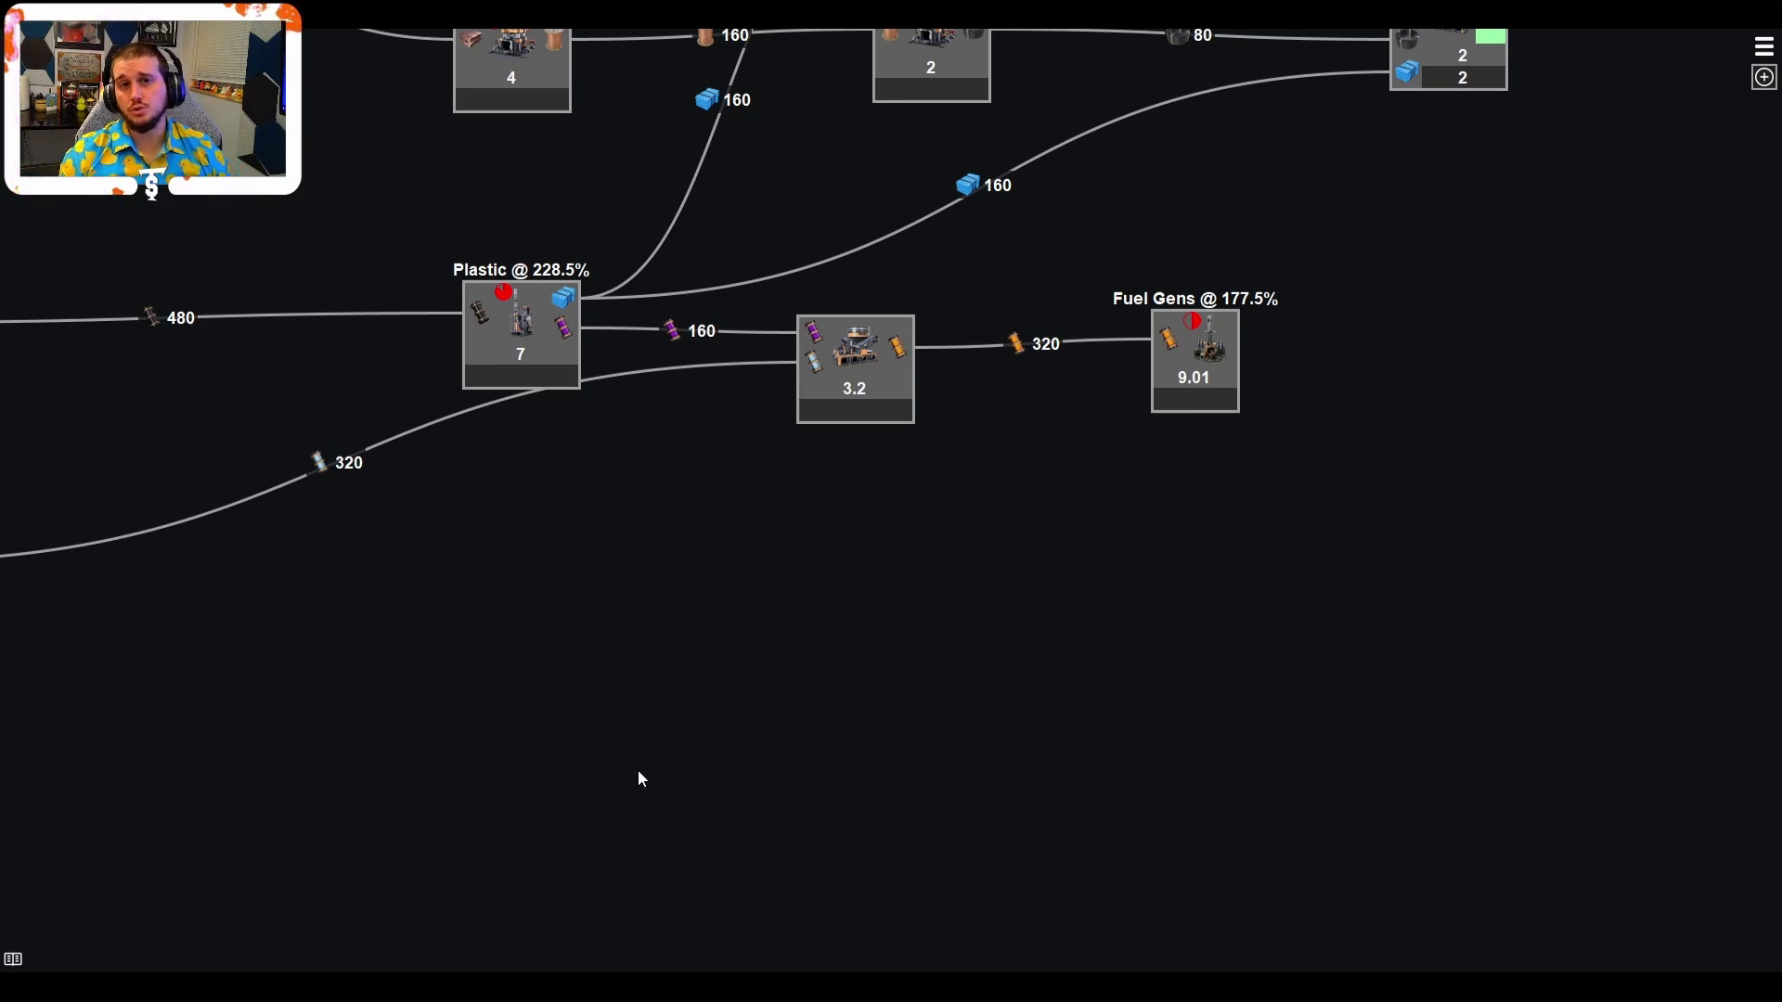